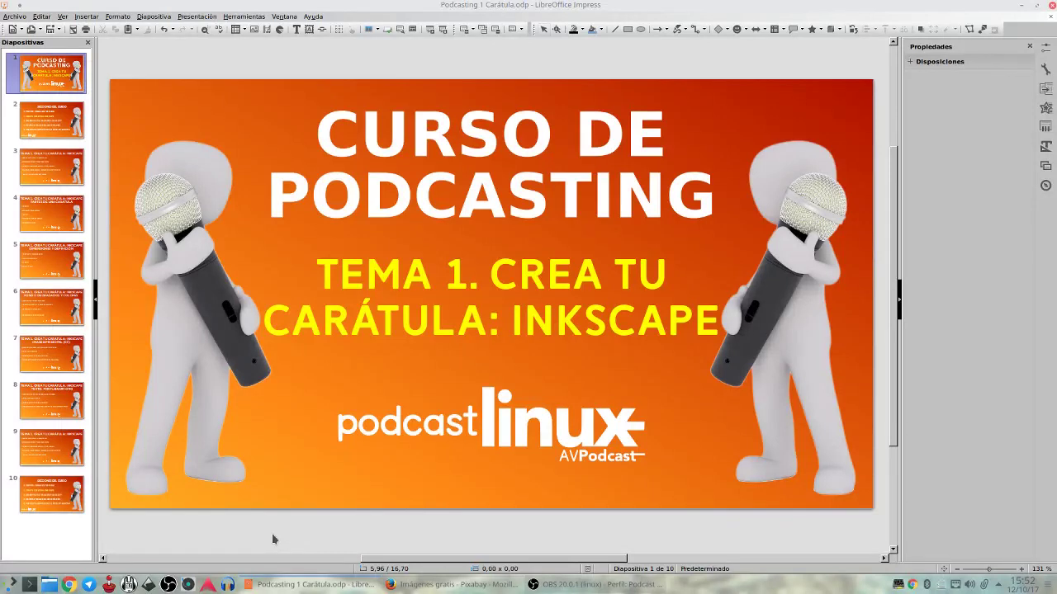
Run the podcasting course slideshow up to the slide listing the five cover parts
{"action": "key", "text": "F5"}
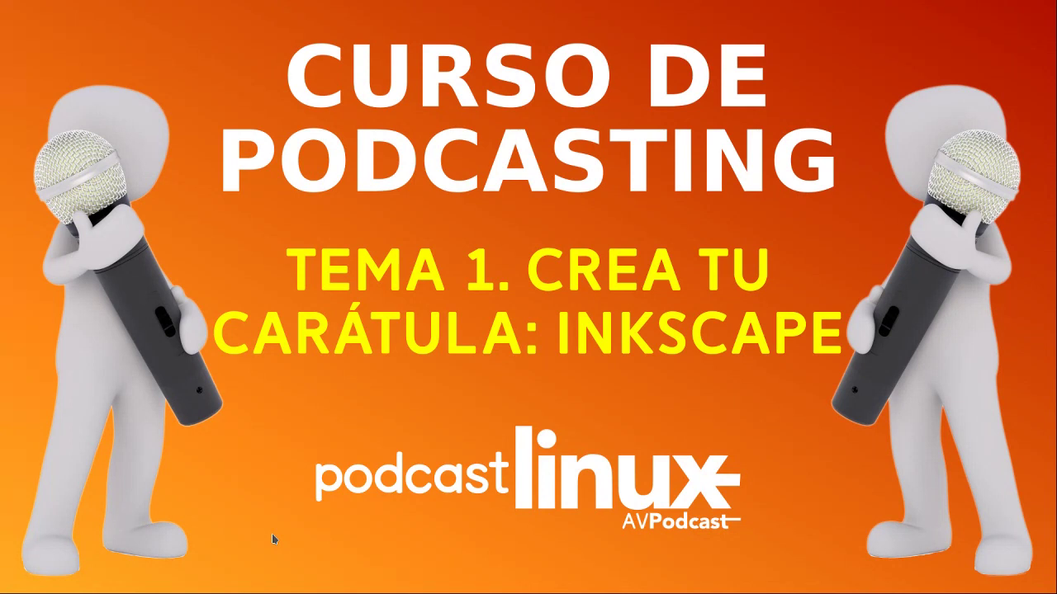
{"action": "key", "text": "Right"}
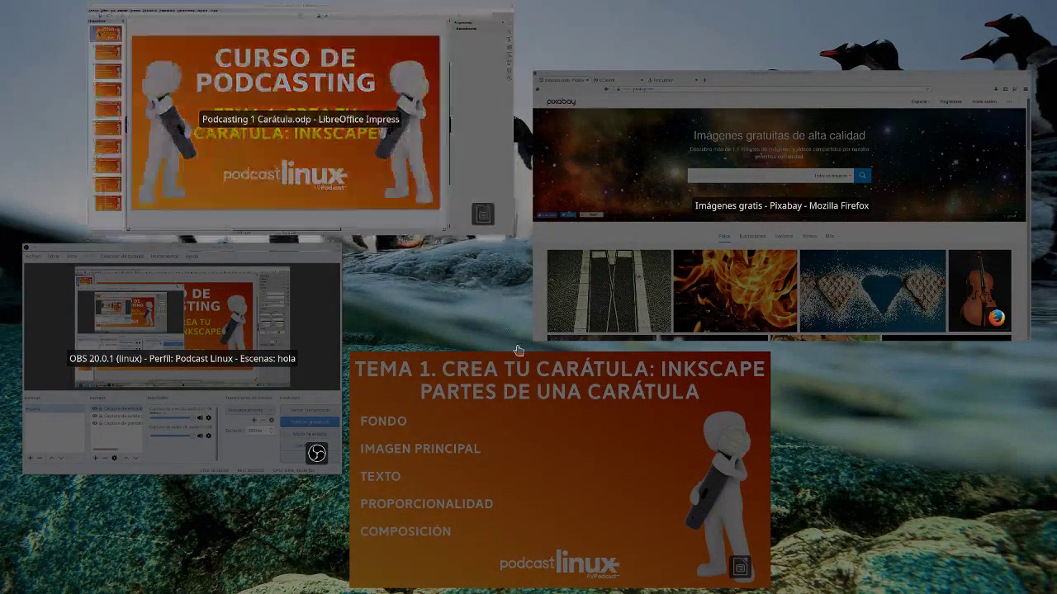
{"action": "mouse_move", "coordinate": [779, 207]}
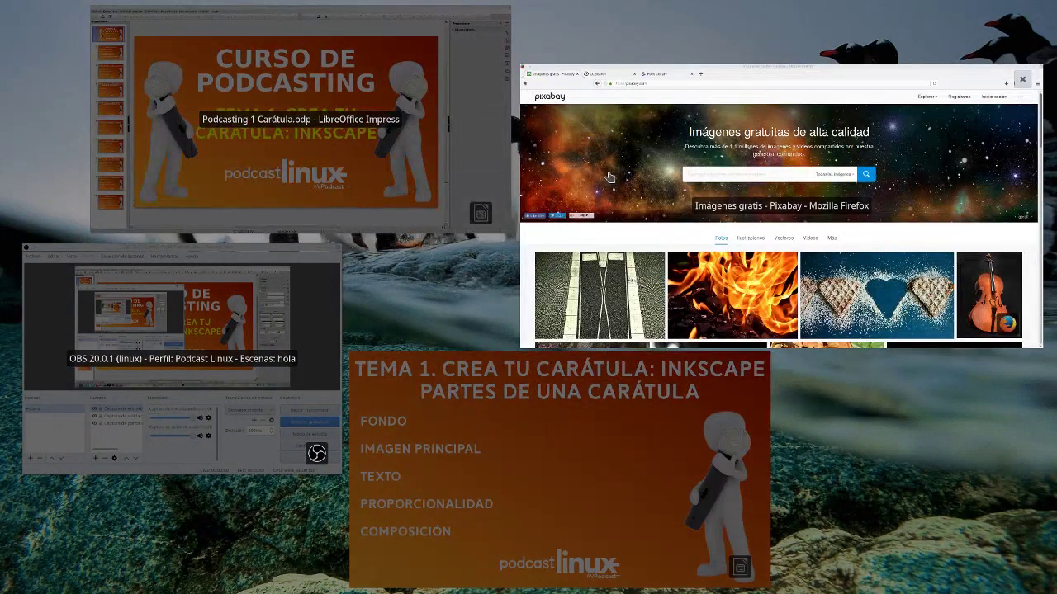
Bring the Pixabay free-images page forward, then launch Inkscape with a blank document
{"action": "left_click", "coordinate": [609, 177]}
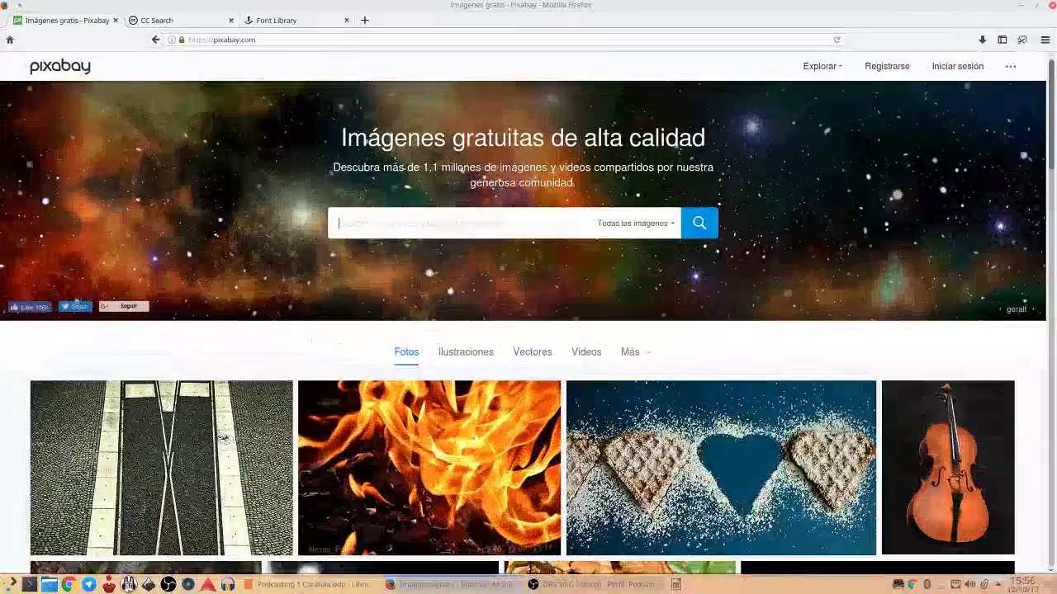
{"action": "left_click", "coordinate": [149, 584]}
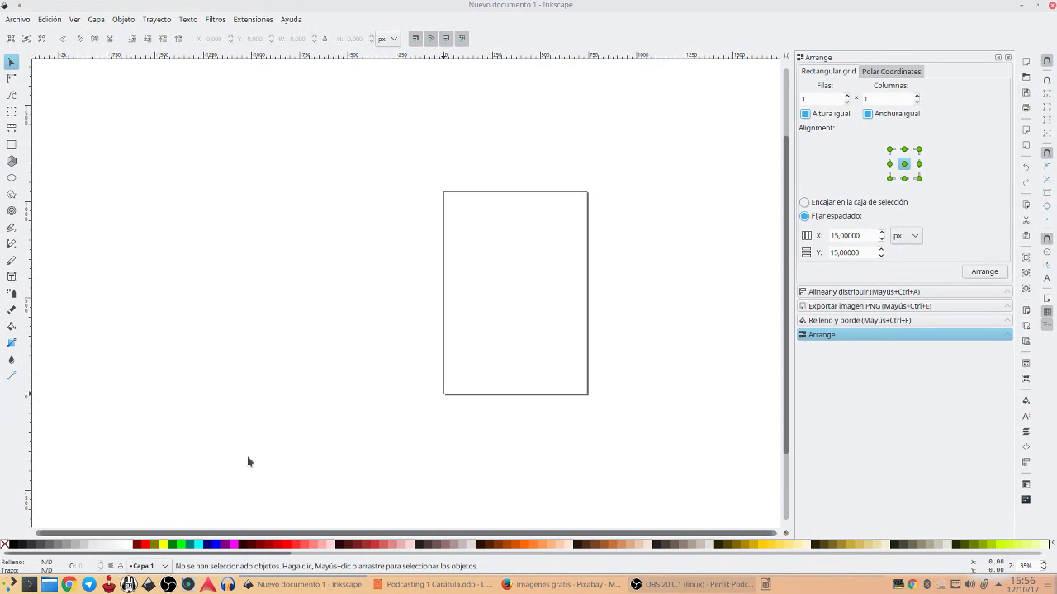
Expand Inkscape's 'Alinear y distribuir' panel, then return to the Podcasting 1 Carátula presentation
{"action": "left_click", "coordinate": [831, 293]}
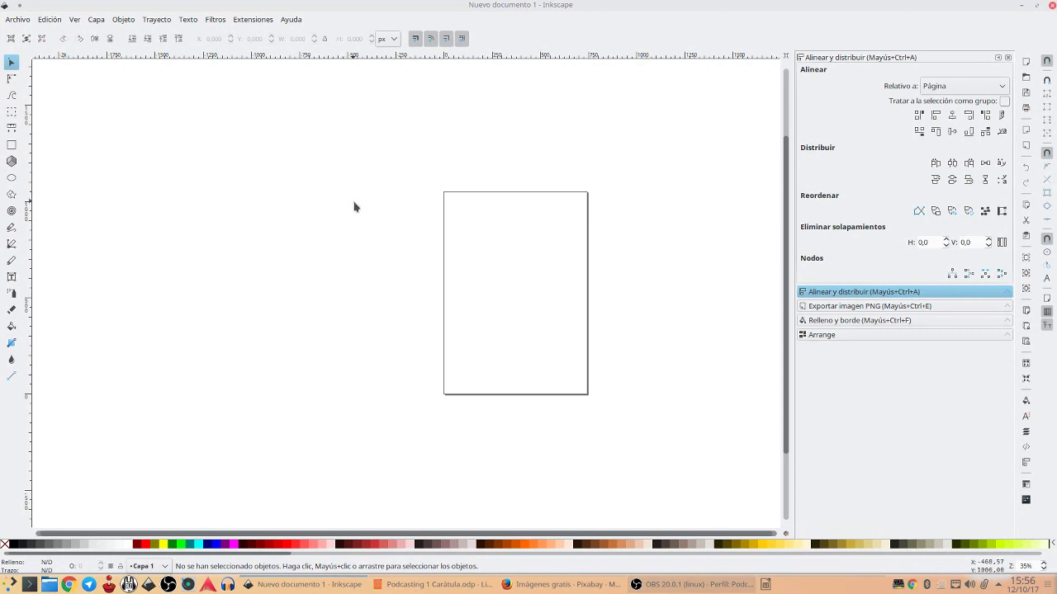
{"action": "left_click", "coordinate": [429, 585]}
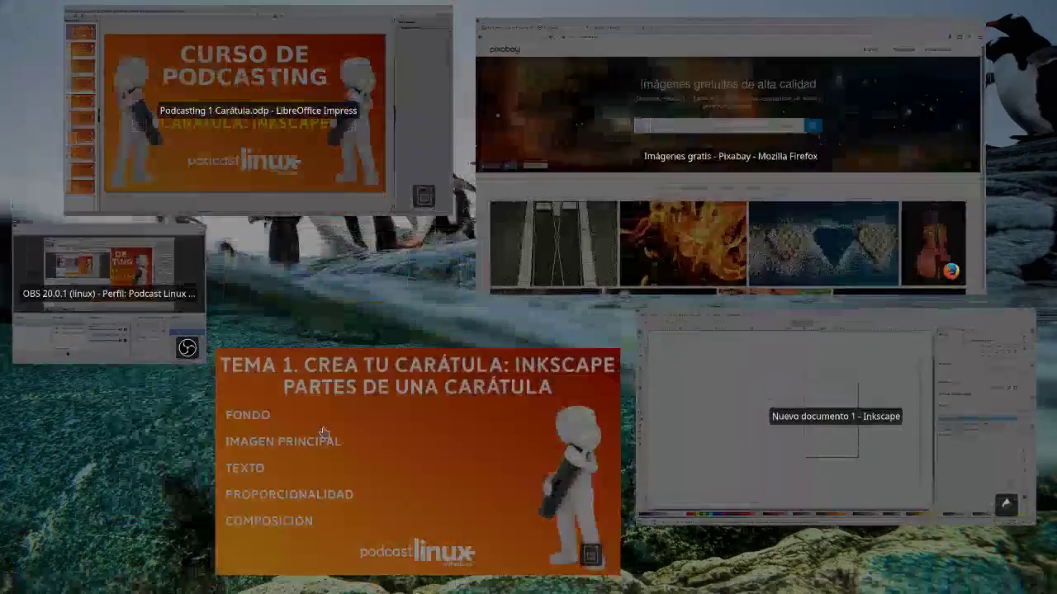
Resume the slideshow and advance to the 'Dimensiones y definición' slide (3000 x 3000 px, 96 ppp)
{"action": "left_click", "coordinate": [323, 431]}
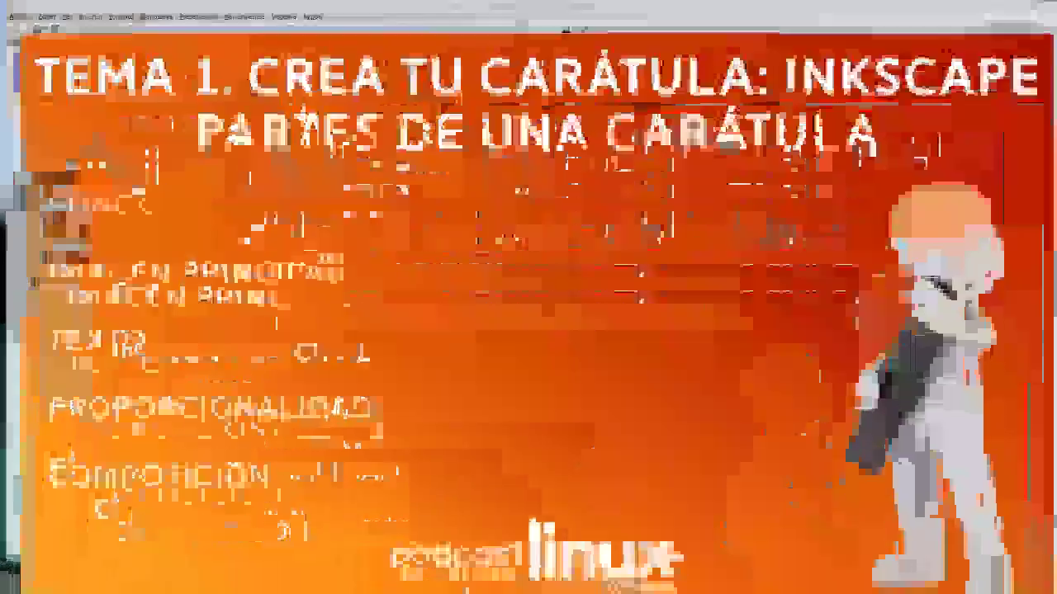
{"action": "key", "text": "Right"}
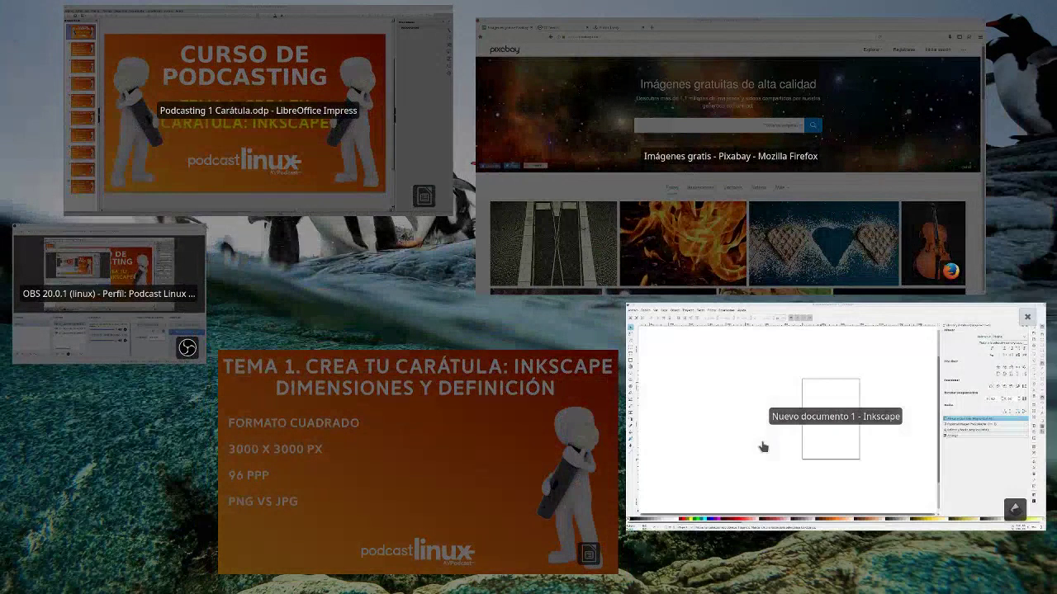
In Document Properties, set px units, width and height 3000, and 'Borde encima del dibujo'
{"action": "left_click", "coordinate": [763, 444]}
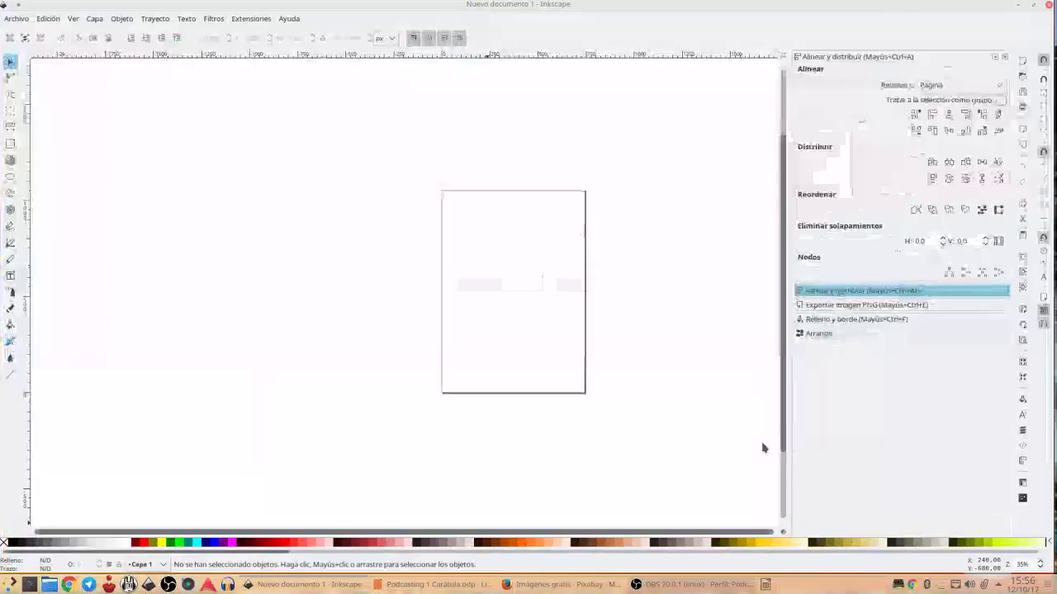
{"action": "left_click", "coordinate": [17, 19]}
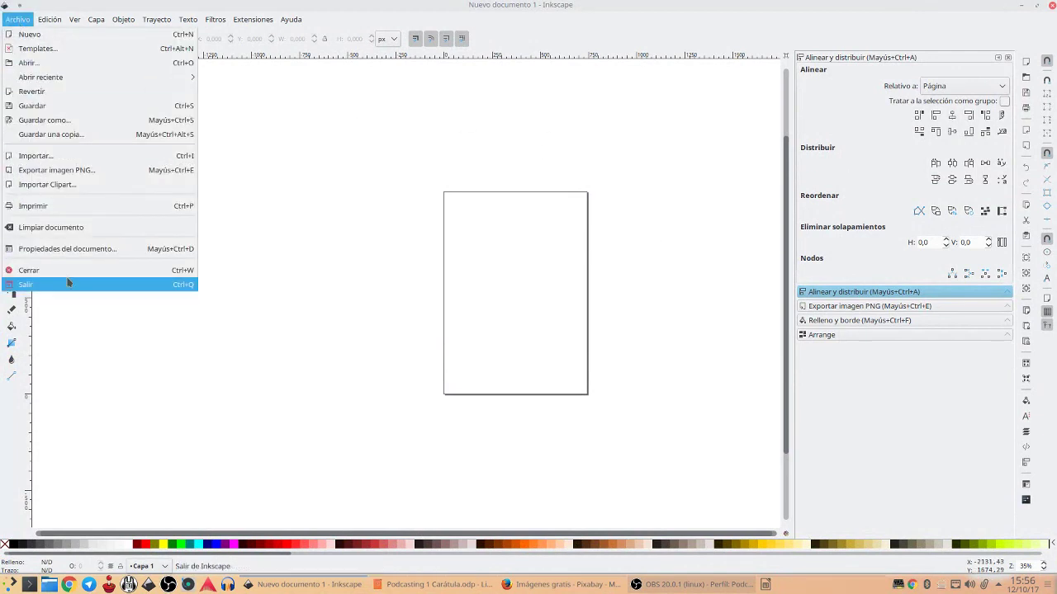
{"action": "left_click", "coordinate": [68, 249]}
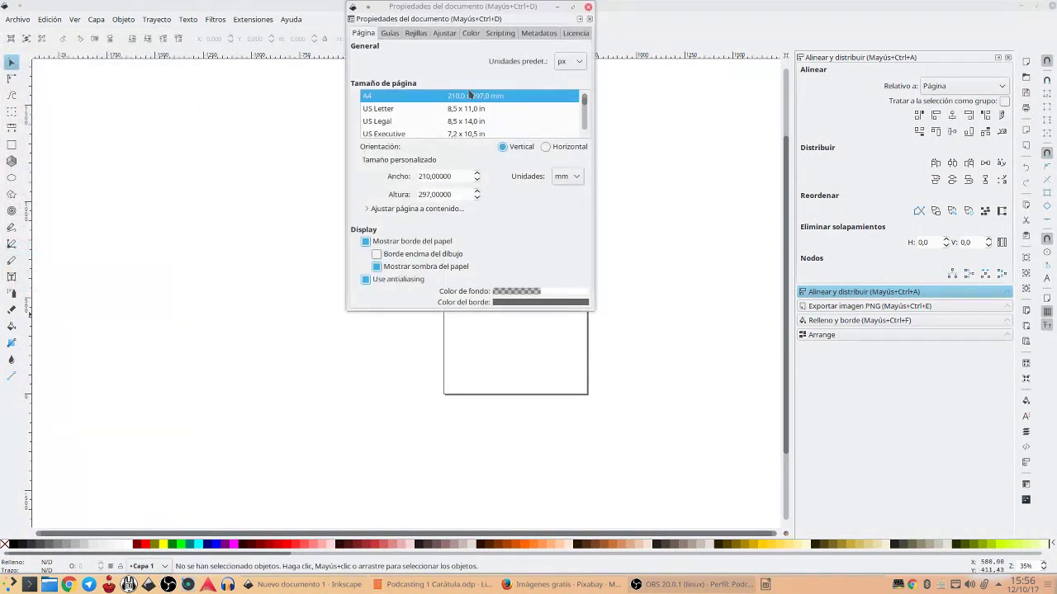
{"action": "left_click", "coordinate": [579, 181]}
{"action": "left_click", "coordinate": [561, 208]}
{"action": "left_click_drag", "start_coordinate": [465, 175], "coordinate": [397, 175]}
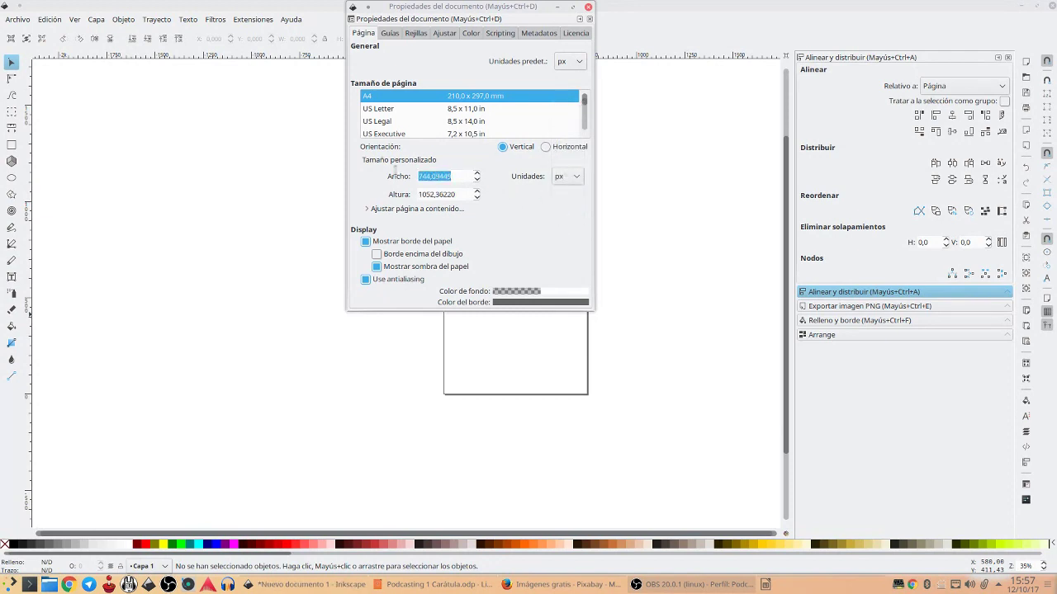
{"action": "type", "text": "3000"}
{"action": "key", "text": "Tab"}
{"action": "type", "text": "3000"}
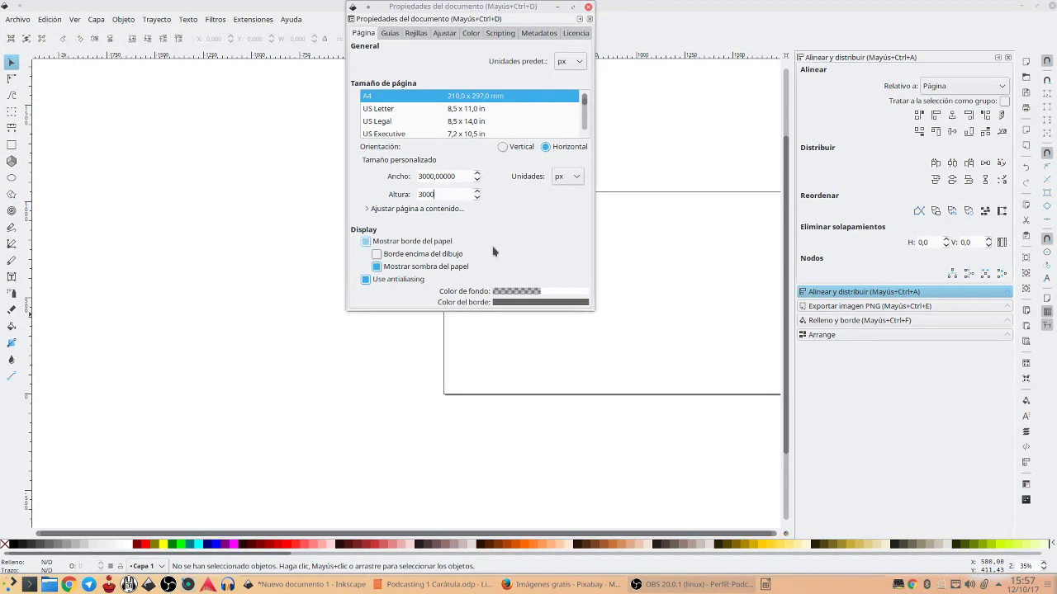
{"action": "key", "text": "Tab"}
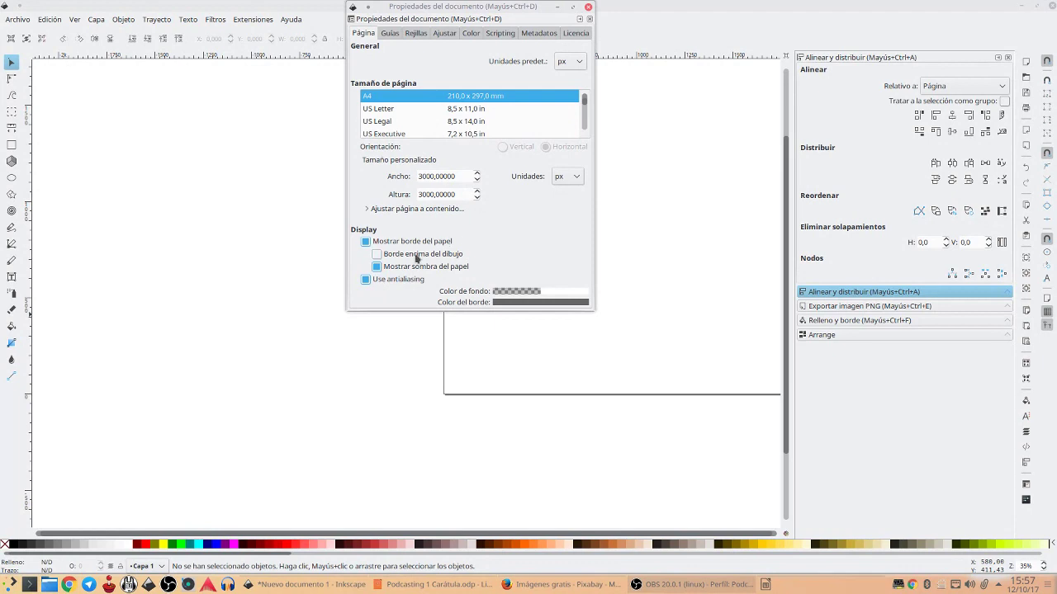
{"action": "left_click", "coordinate": [377, 254]}
{"action": "left_click", "coordinate": [588, 8]}
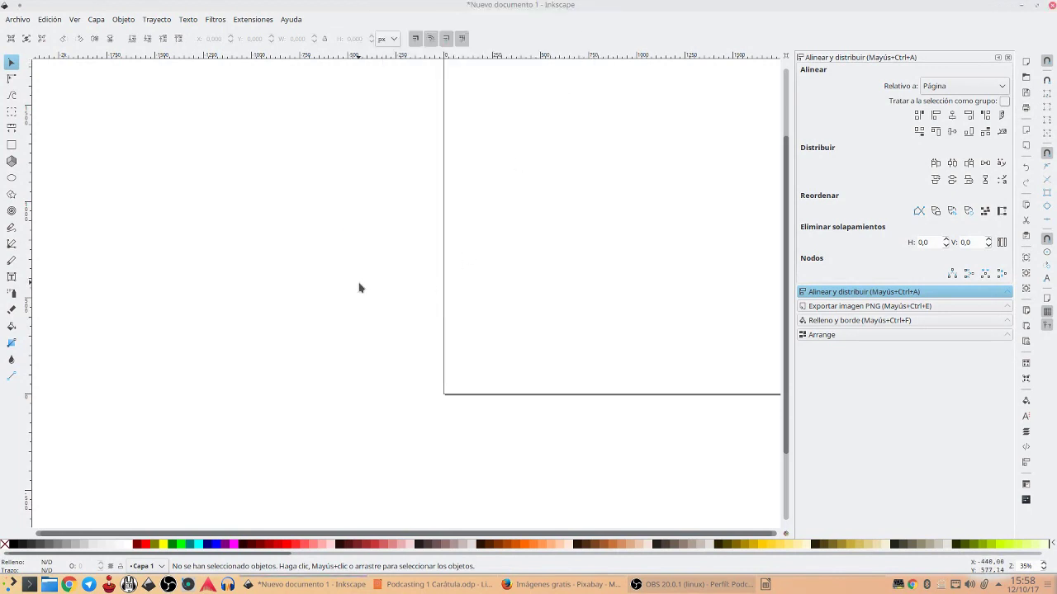
Fit the page in view, review the 'Fondo: degradados y colores' slide, and return to Inkscape
{"action": "key", "text": "5"}
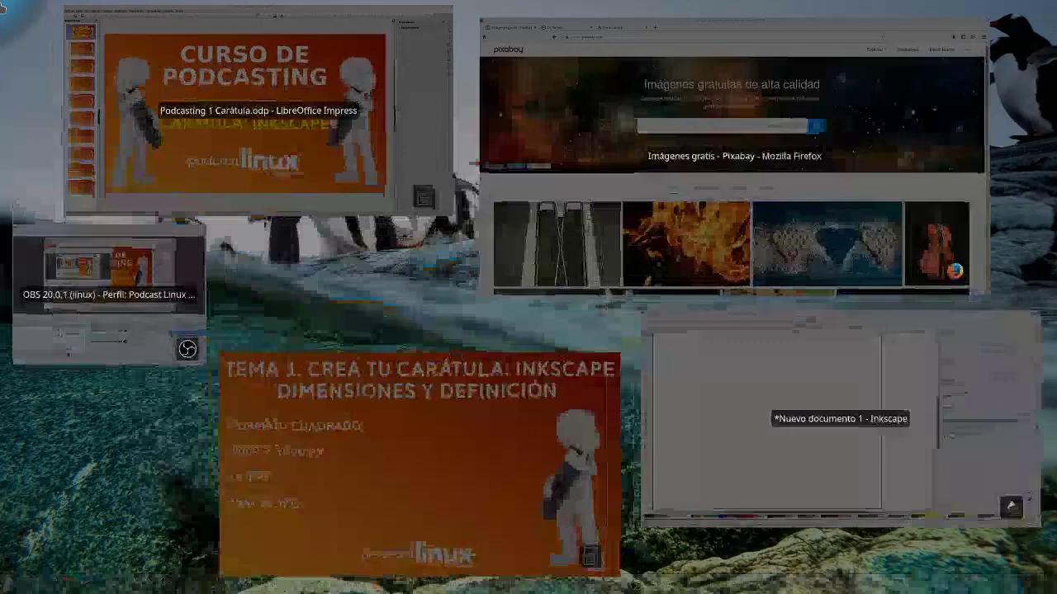
{"action": "left_click", "coordinate": [355, 427]}
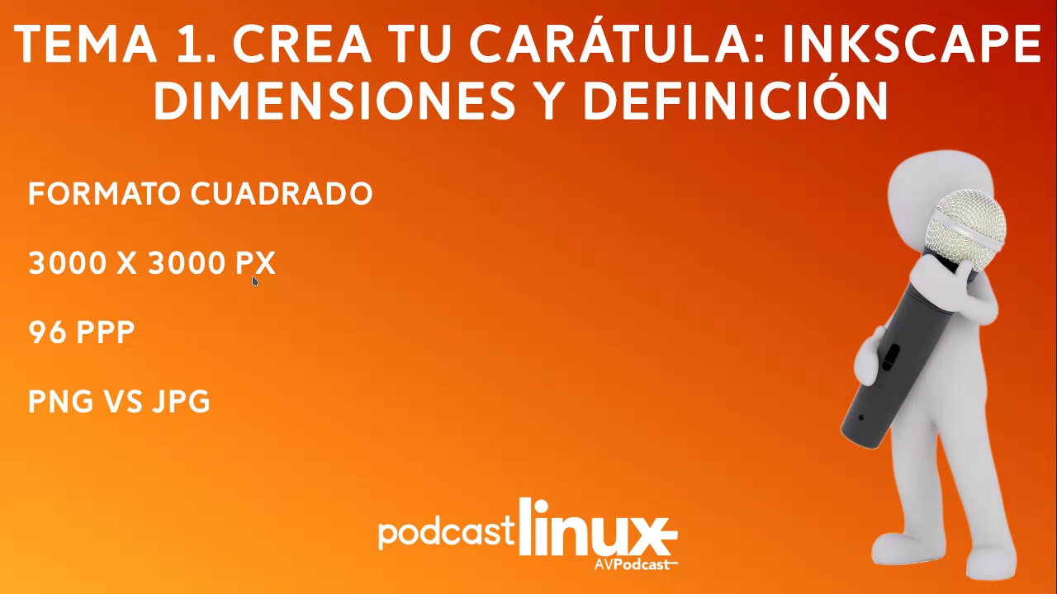
{"action": "left_click", "coordinate": [252, 281]}
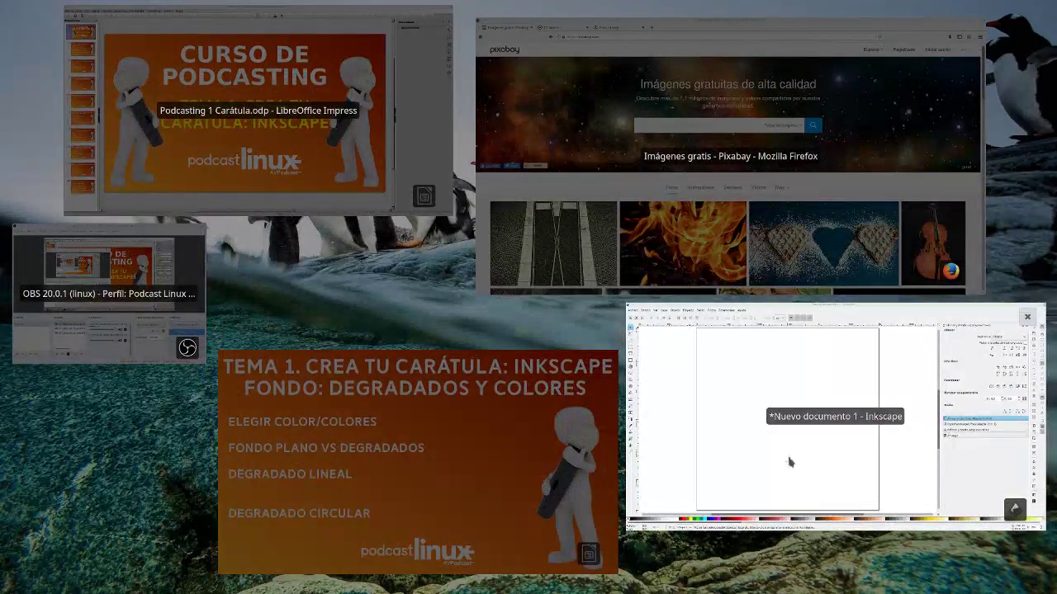
{"action": "left_click", "coordinate": [789, 462]}
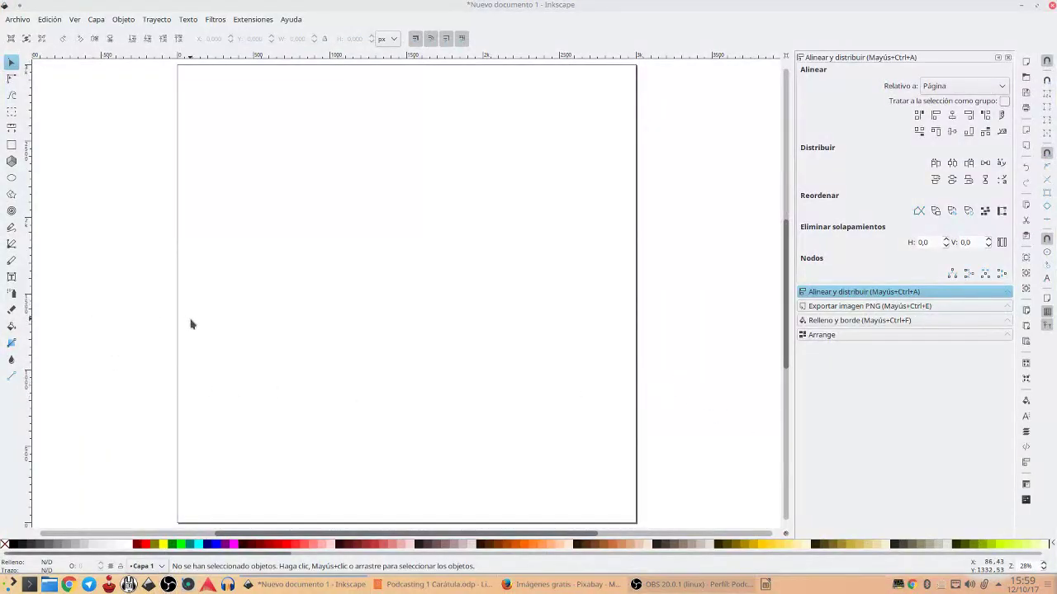
Draw a page-covering rectangle with Gris 30% fill, sharp corners and 100% opacity
{"action": "left_click", "coordinate": [11, 144]}
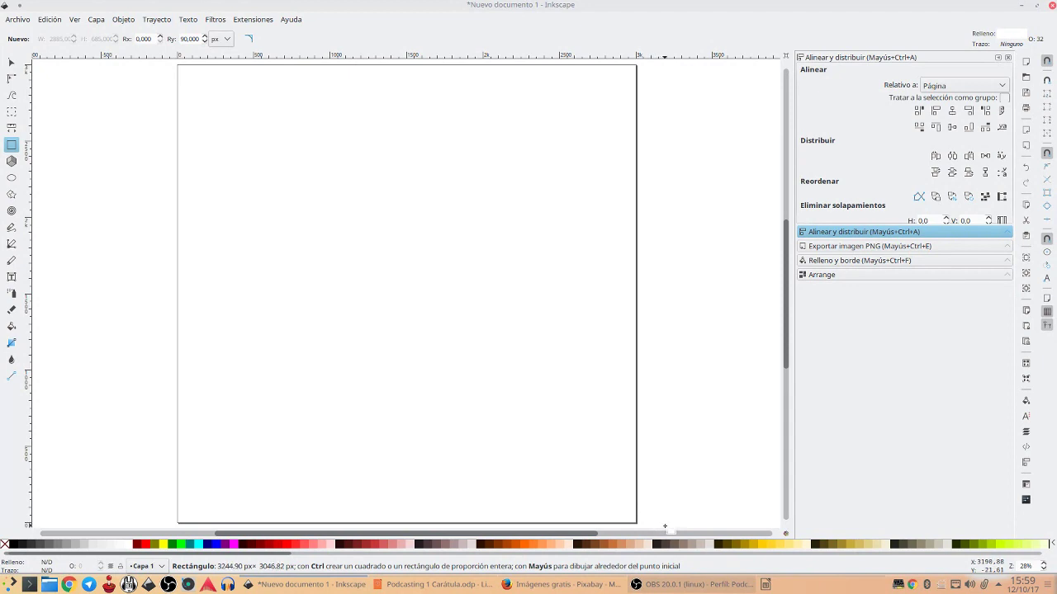
{"action": "left_click_drag", "start_coordinate": [591, 468], "coordinate": [664, 525]}
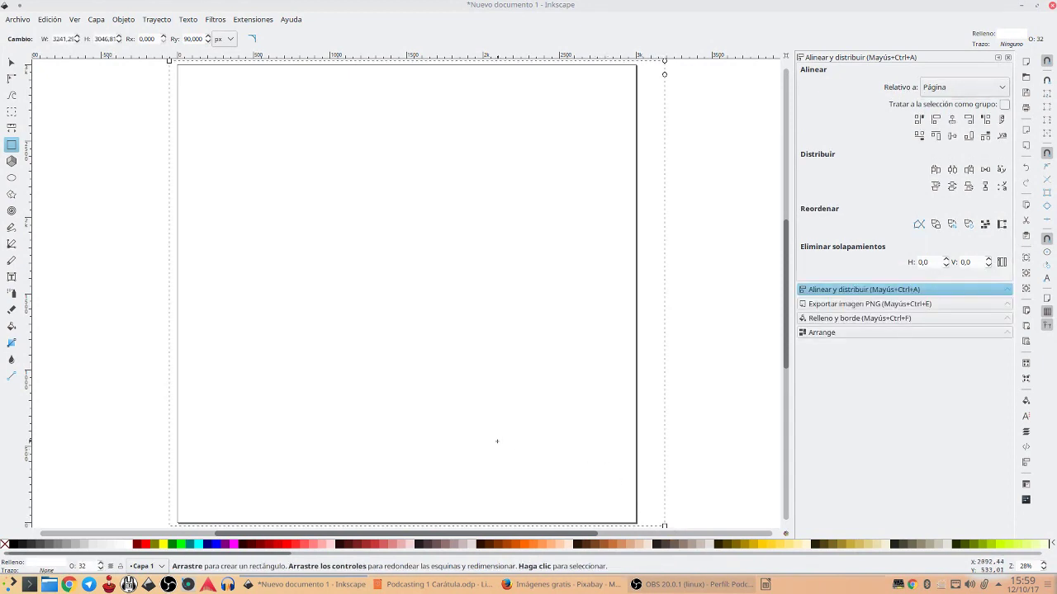
{"action": "left_click", "coordinate": [76, 546]}
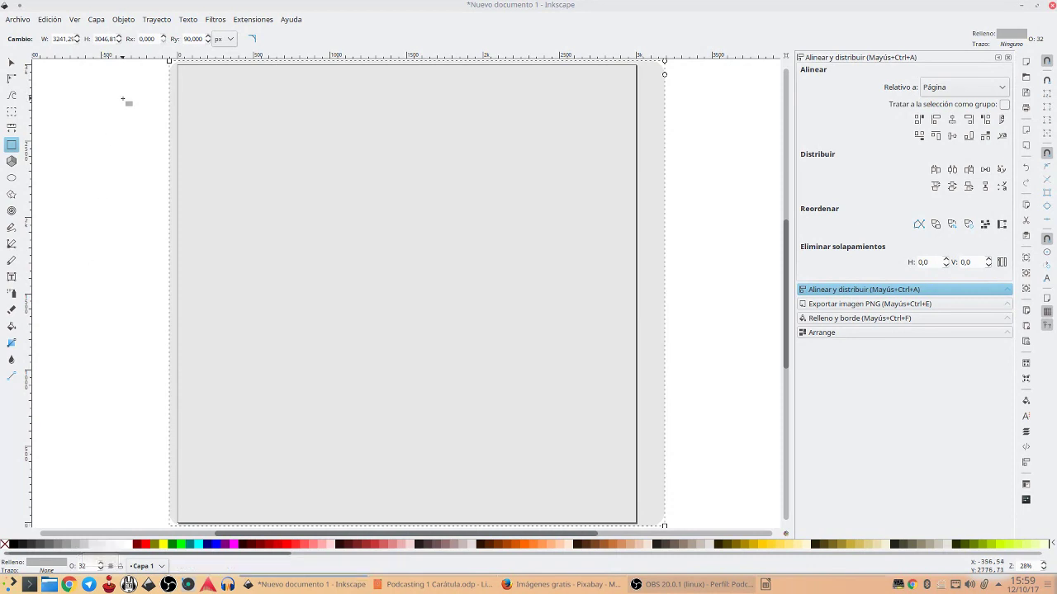
{"action": "left_click", "coordinate": [253, 38]}
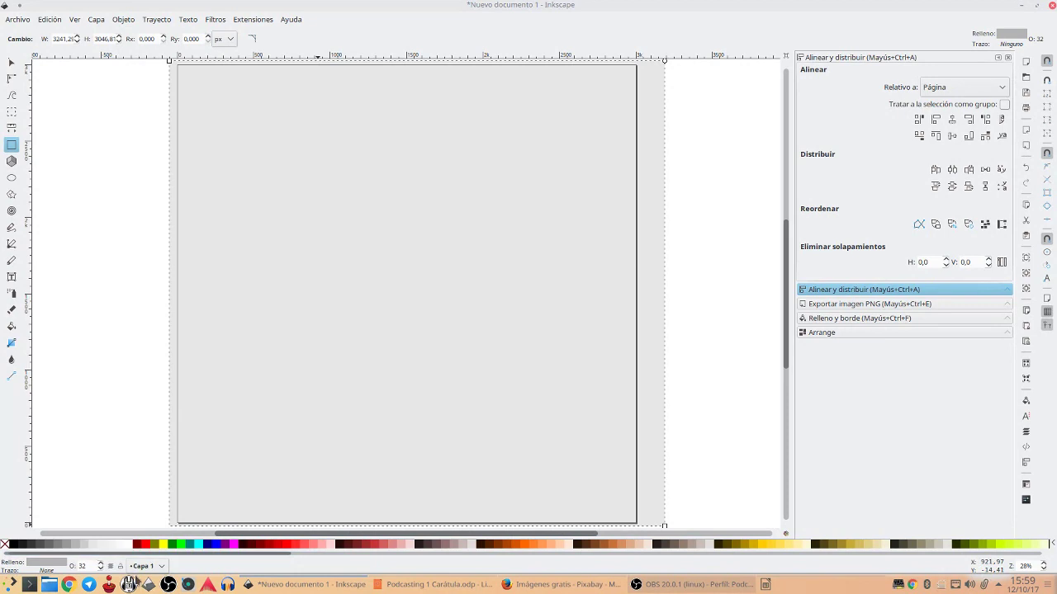
{"action": "scroll", "coordinate": [88, 569], "scroll_direction": "down", "scroll_amount": 5}
{"action": "double_click", "coordinate": [88, 568]}
{"action": "type", "text": "100"}
{"action": "key", "text": "Return"}
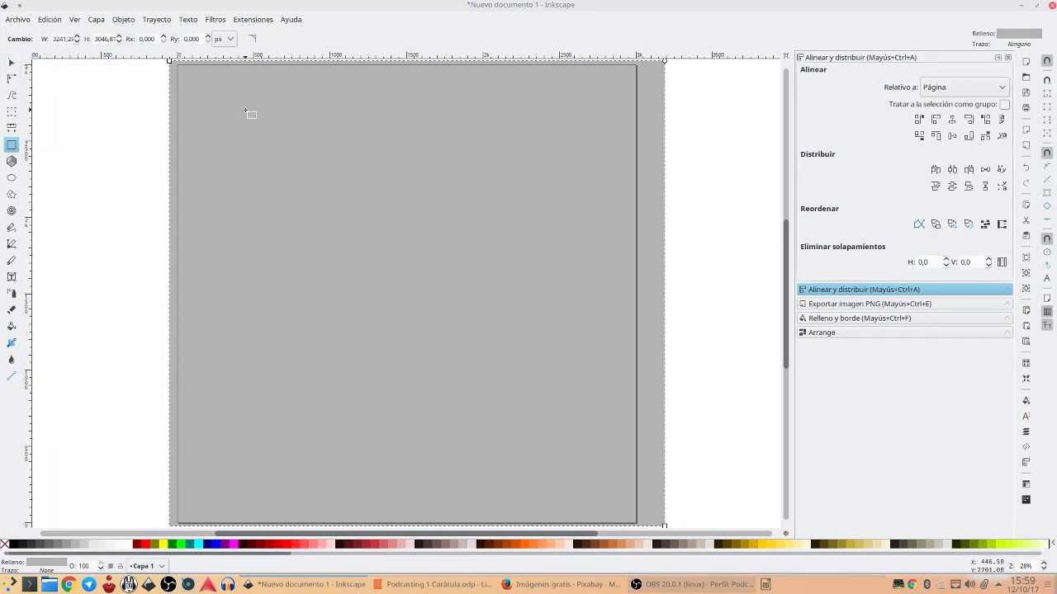
Resize the grey rectangle to 3000 × 3000 px
{"action": "left_click", "coordinate": [11, 63]}
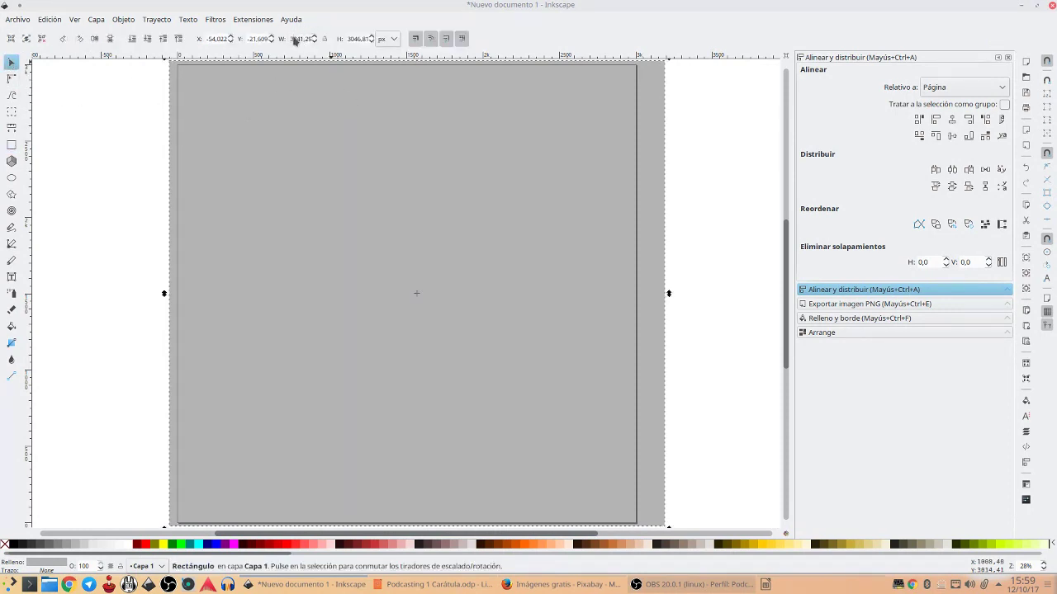
{"action": "type", "text": "3000"}
{"action": "key", "text": "Tab"}
{"action": "type", "text": "3"}
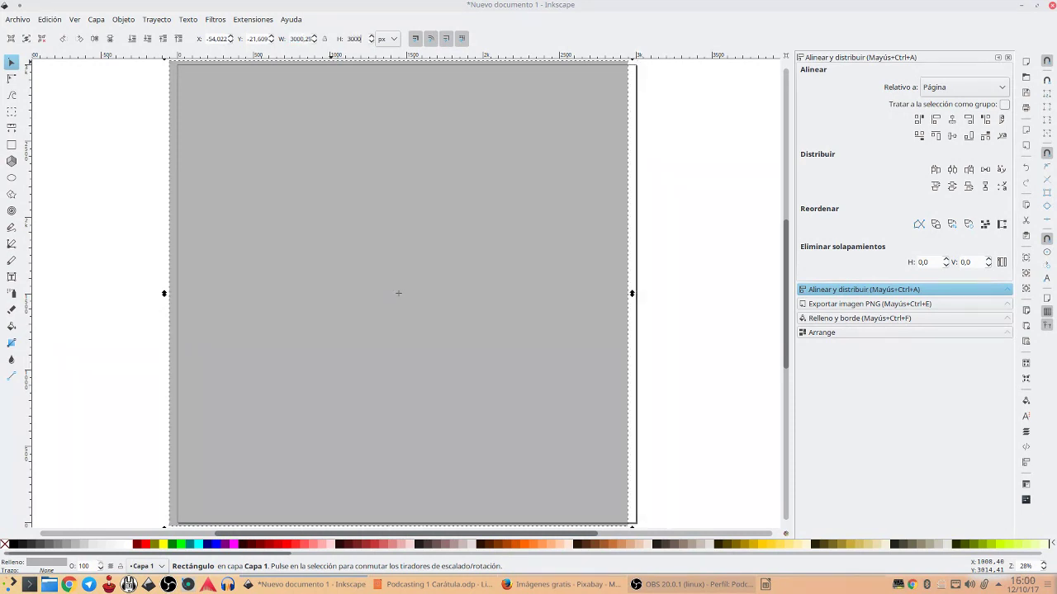
{"action": "key", "text": "Return"}
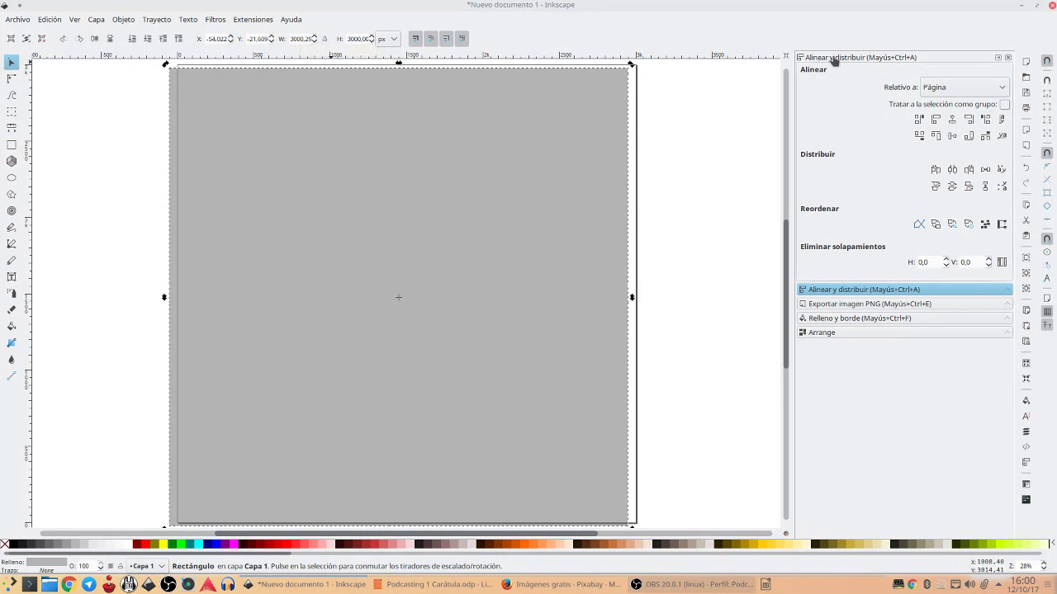
Centre the rectangle horizontally and vertically on the page, then deselect it
{"action": "left_click", "coordinate": [863, 294]}
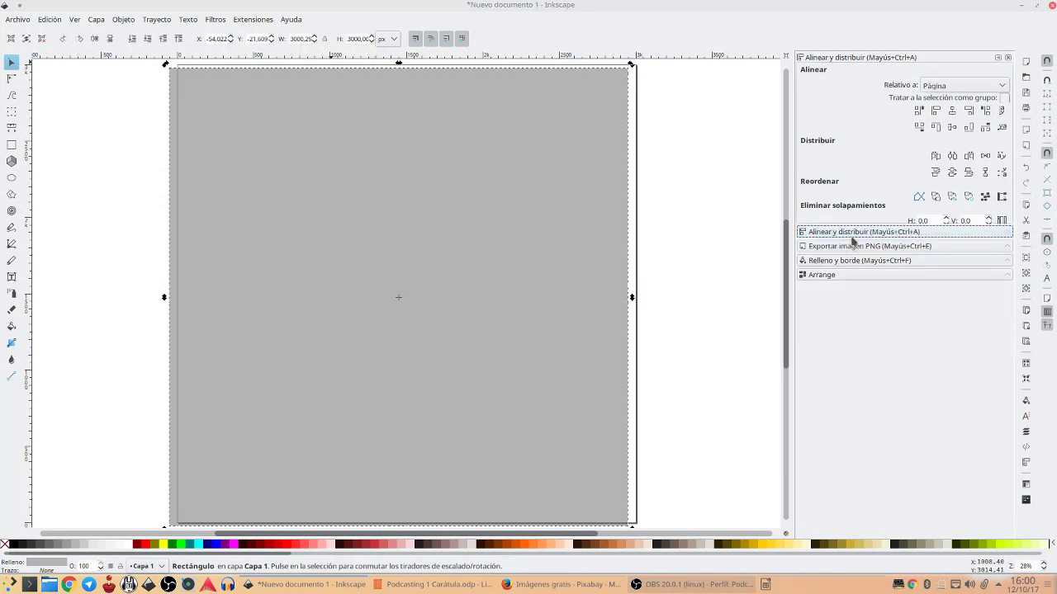
{"action": "left_click", "coordinate": [161, 22]}
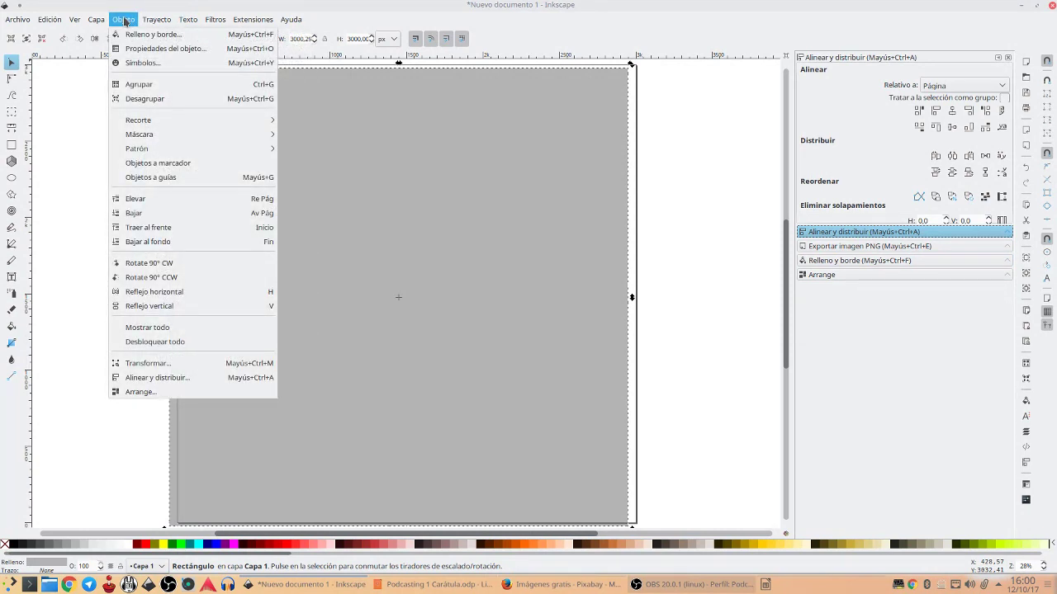
{"action": "left_click", "coordinate": [161, 378]}
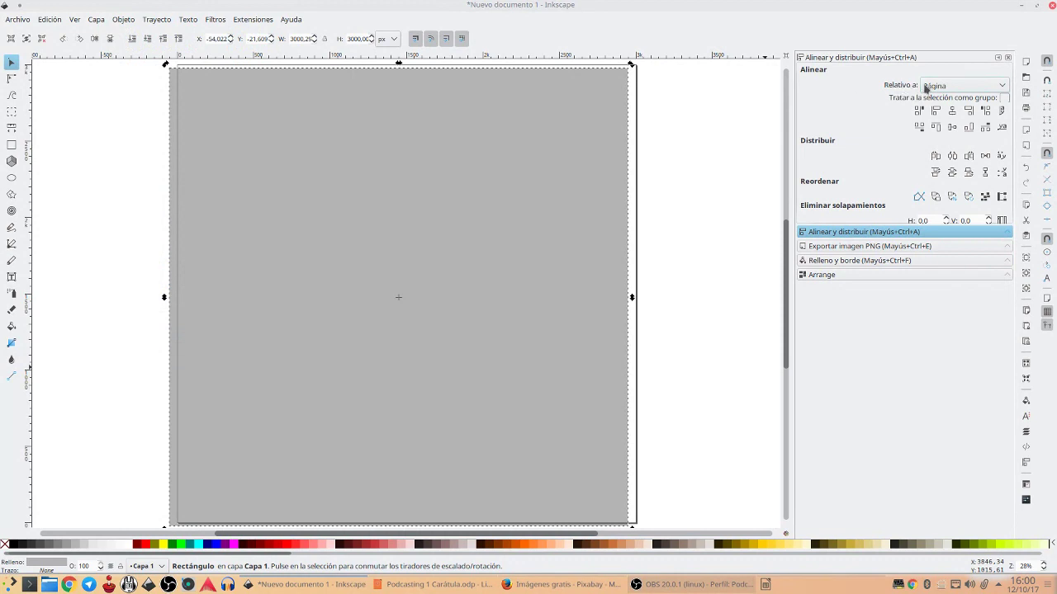
{"action": "left_click", "coordinate": [952, 121]}
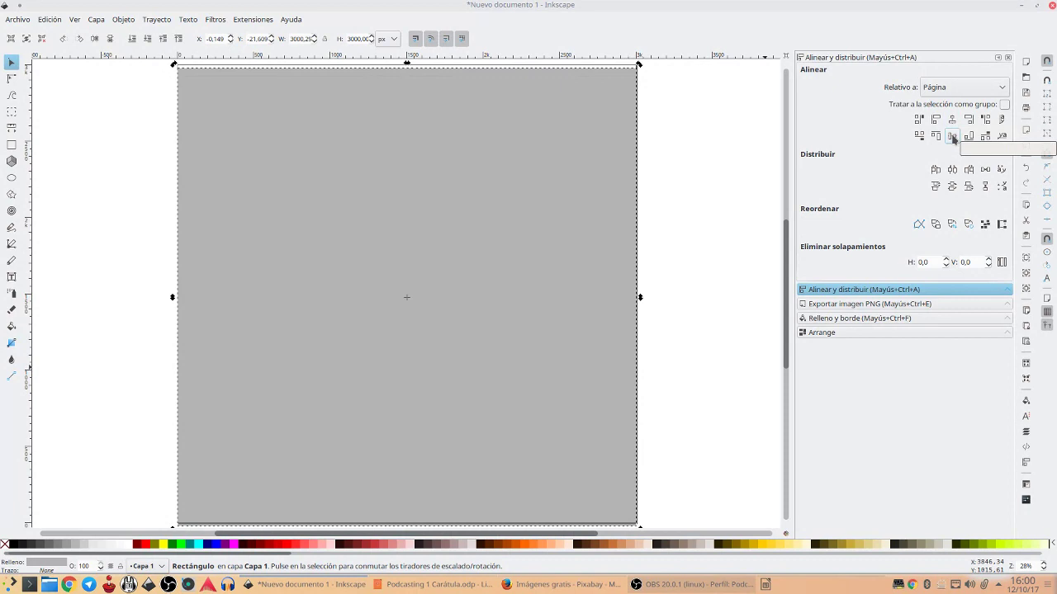
{"action": "left_click", "coordinate": [953, 138]}
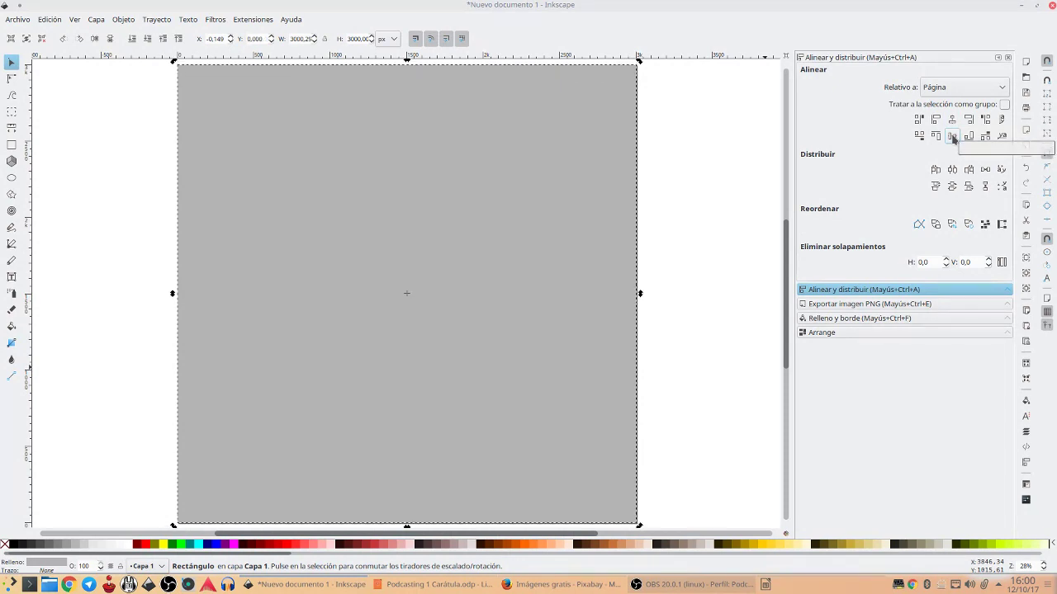
{"action": "left_click", "coordinate": [701, 214]}
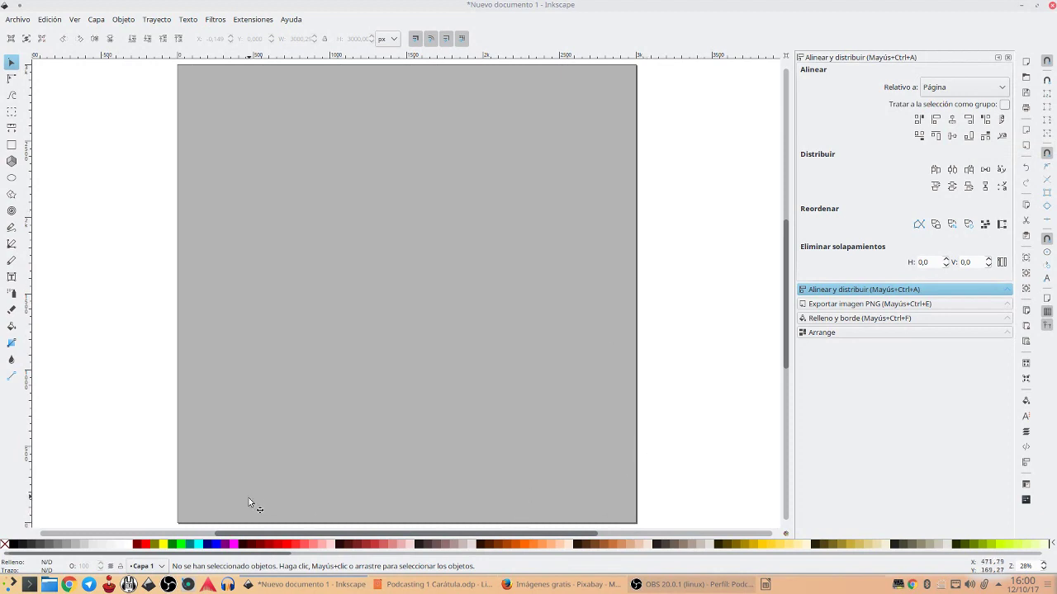
Change the background rectangle's fill from grey to a bright cyan-blue palette swatch
{"action": "left_click_drag", "start_coordinate": [260, 560], "coordinate": [708, 570]}
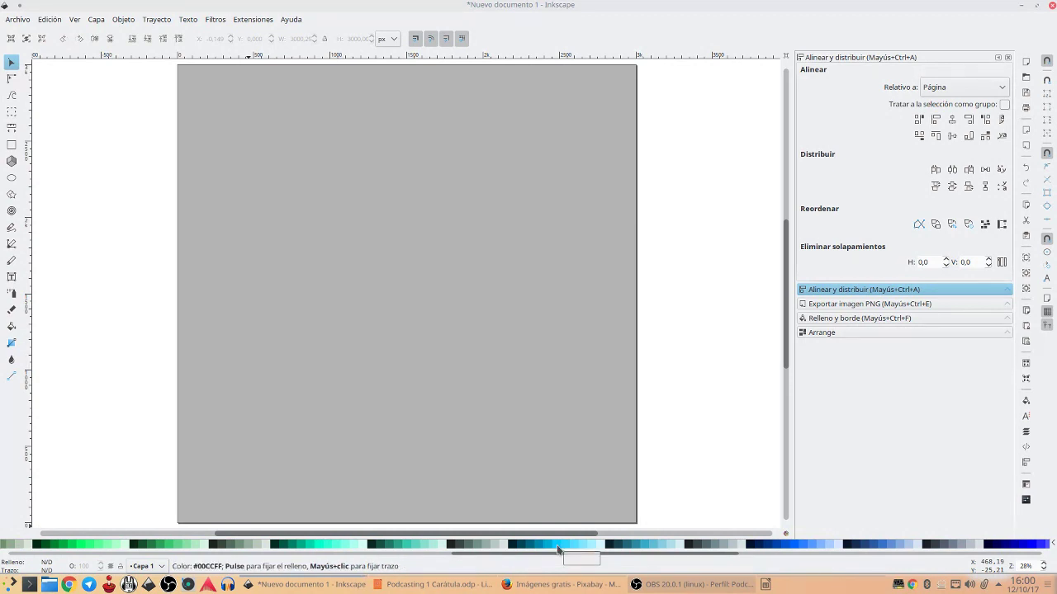
{"action": "left_click", "coordinate": [519, 459]}
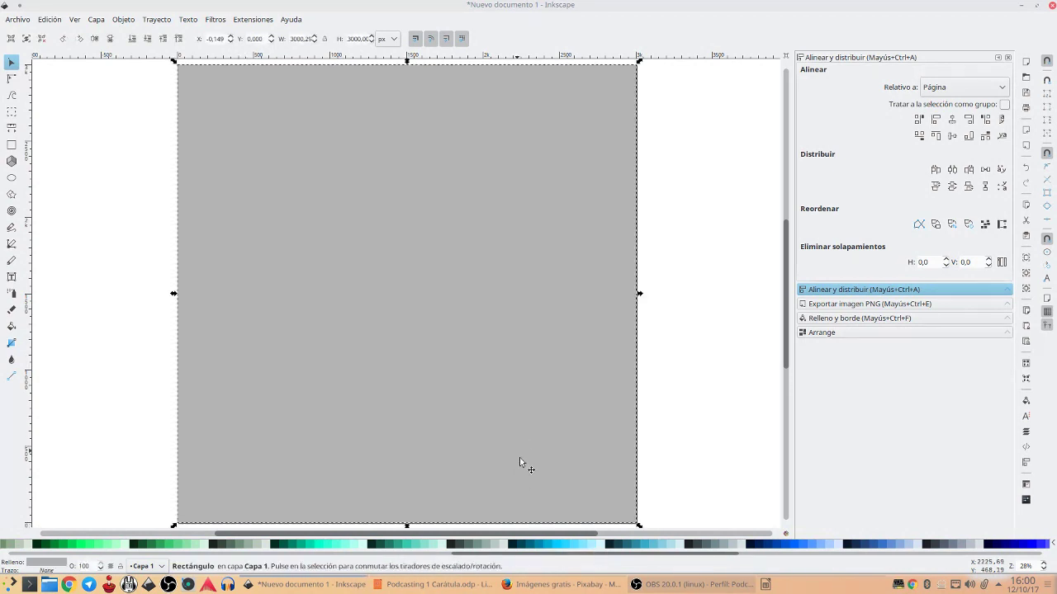
{"action": "left_click", "coordinate": [548, 545]}
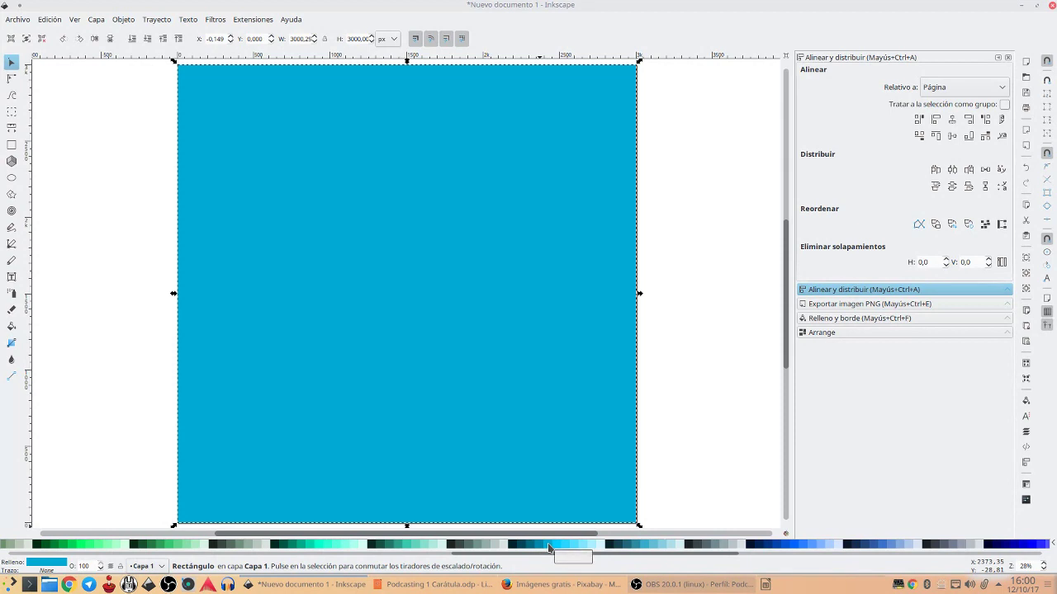
{"action": "left_click", "coordinate": [672, 314]}
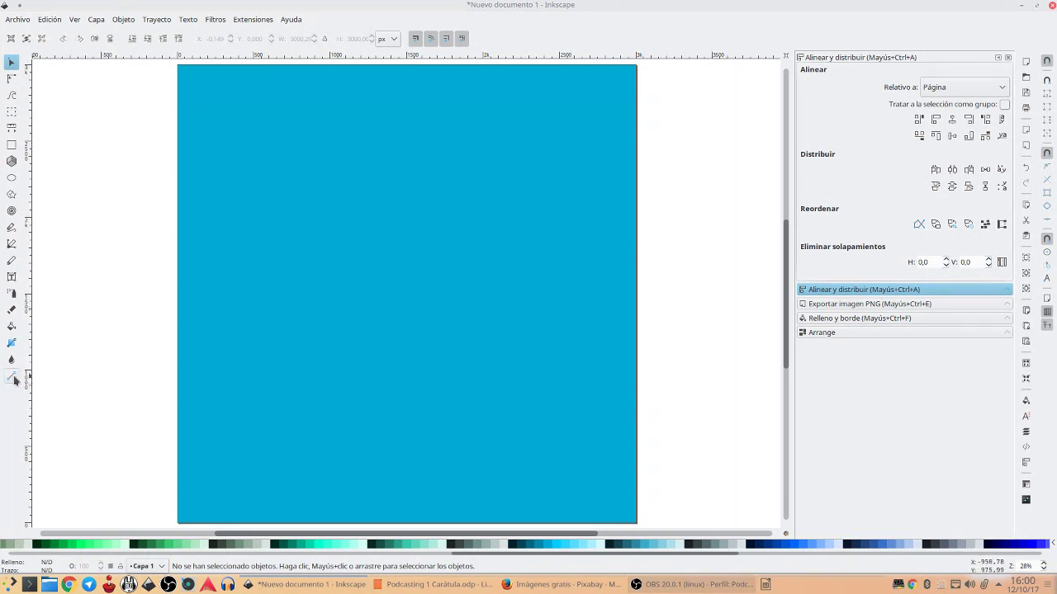
{"action": "left_click", "coordinate": [14, 378]}
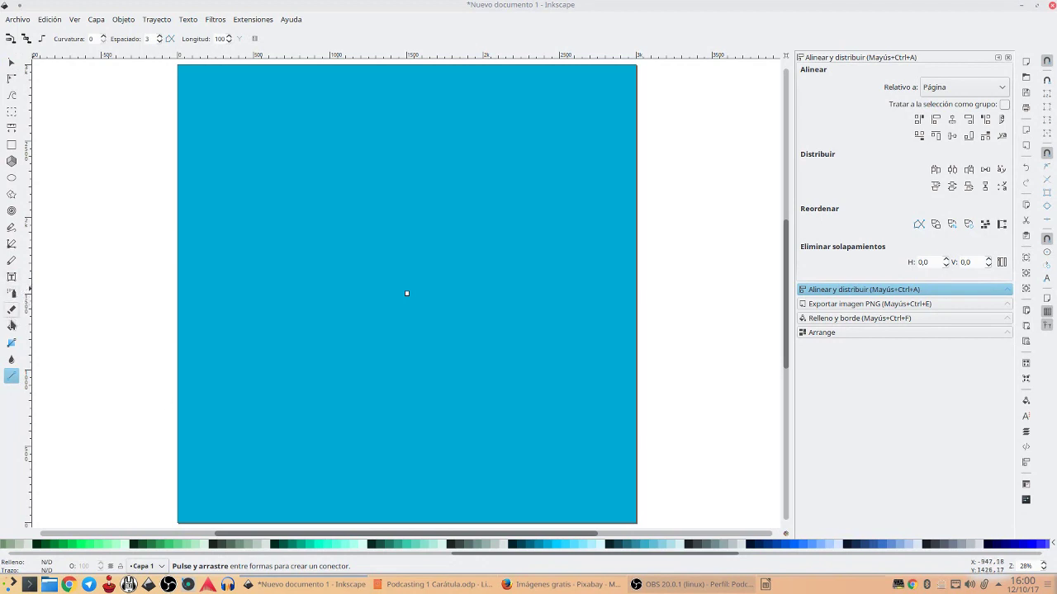
Apply a diagonal linear gradient, light green bottom-left to teal #5FD3BC top-right
{"action": "left_click", "coordinate": [13, 342]}
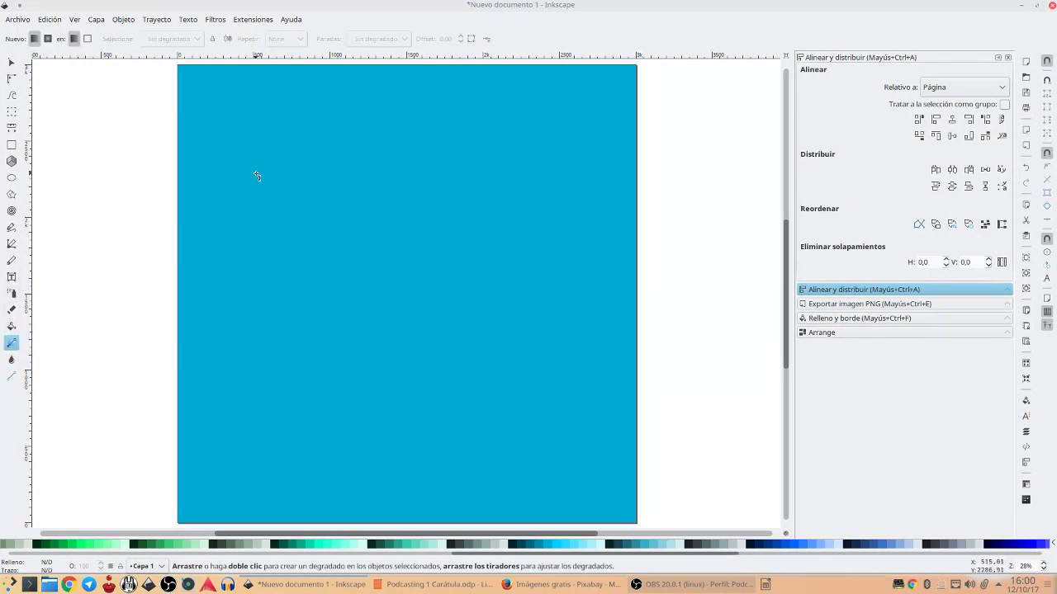
{"action": "left_click", "coordinate": [184, 520]}
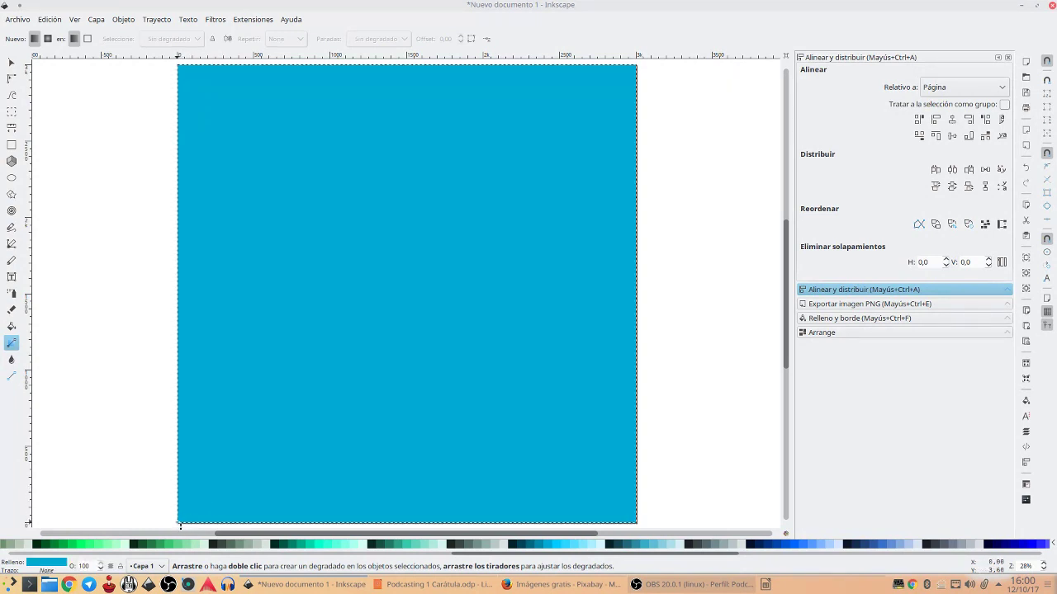
{"action": "mouse_move", "coordinate": [180, 524]}
{"action": "left_mouse_down"}
{"action": "mouse_move", "coordinate": [588, 98]}
{"action": "mouse_move", "coordinate": [635, 66]}
{"action": "left_mouse_up"}
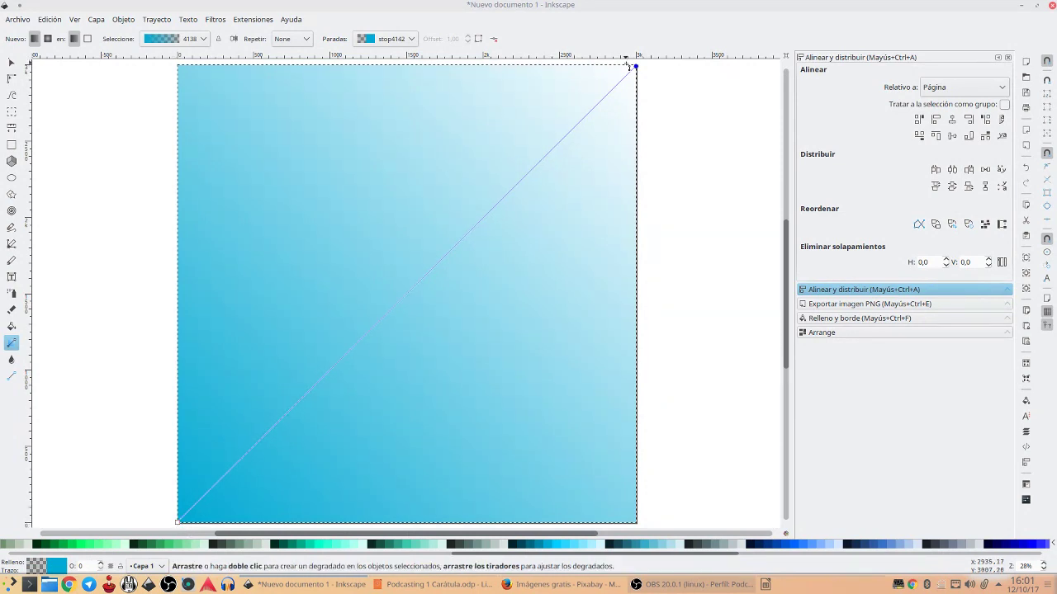
{"action": "left_click", "coordinate": [178, 522]}
{"action": "left_click", "coordinate": [186, 545]}
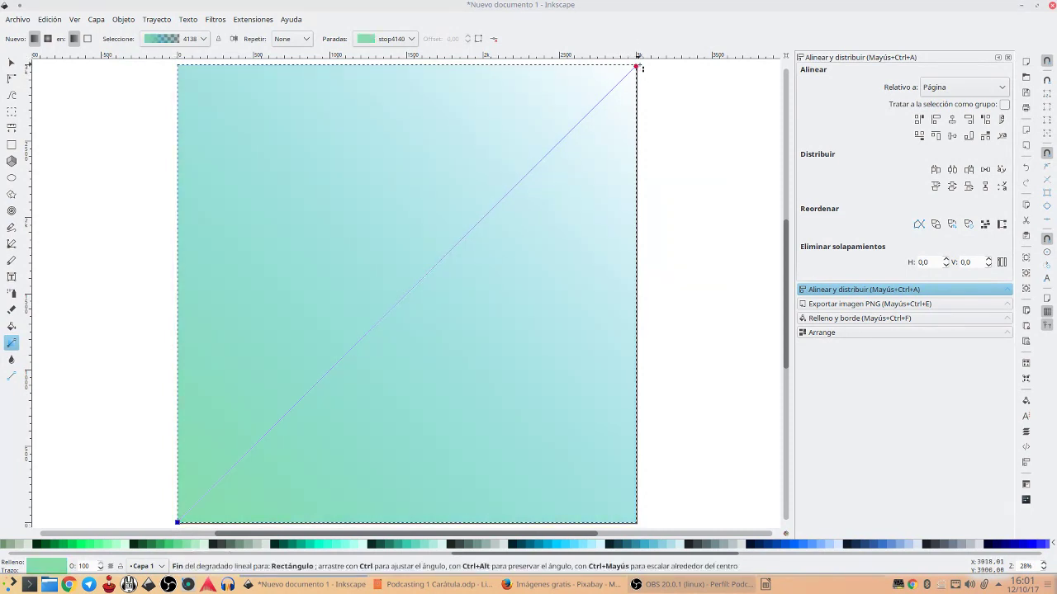
{"action": "left_click", "coordinate": [636, 70]}
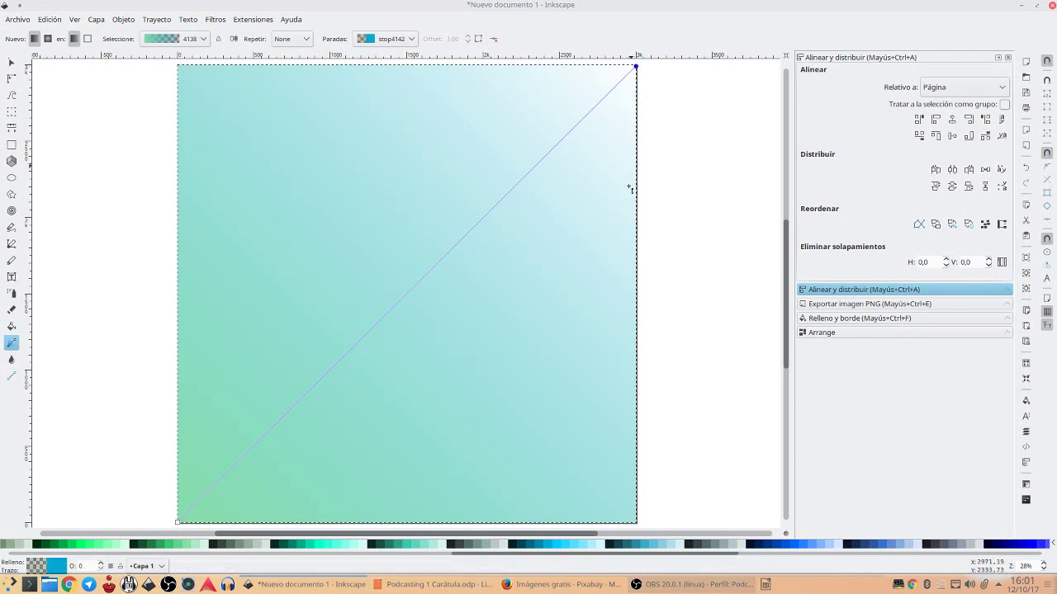
{"action": "left_click", "coordinate": [417, 545]}
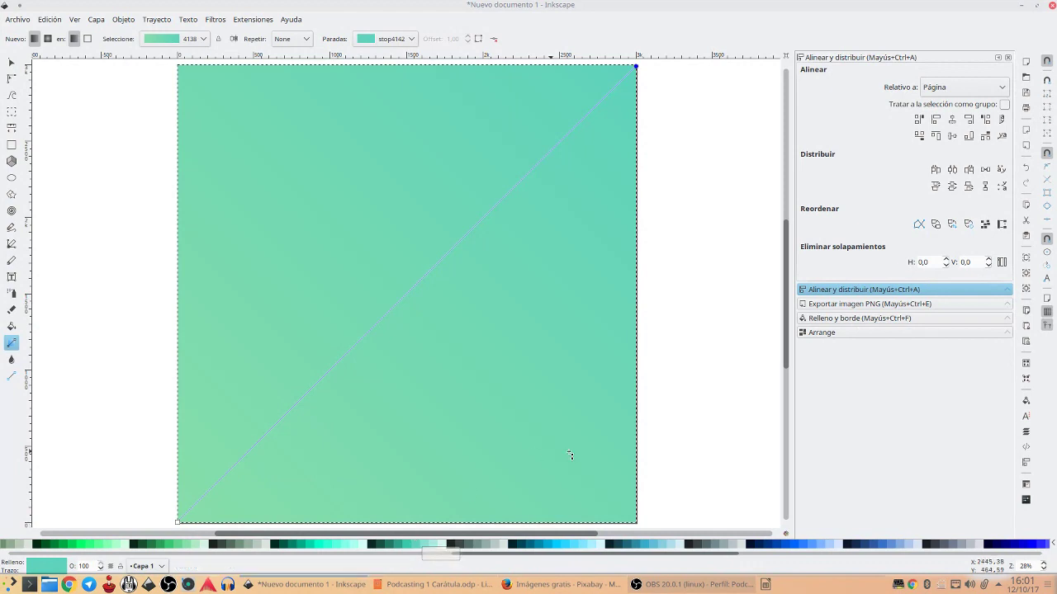
Colour the gradient's bottom-left start stop light blue
{"action": "scroll", "coordinate": [1022, 565], "scroll_direction": "down", "scroll_amount": 3}
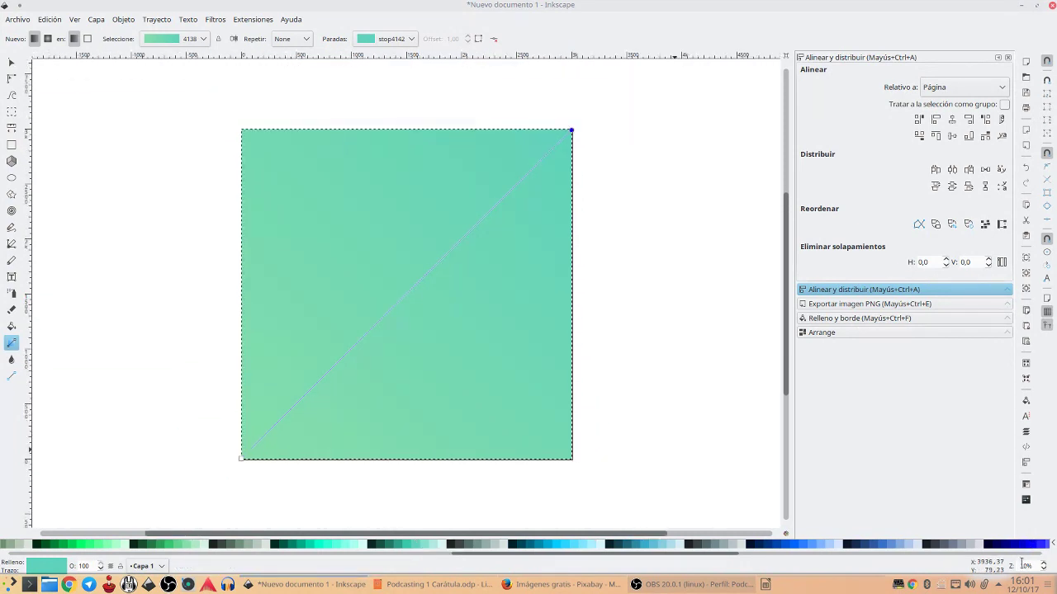
{"action": "scroll", "coordinate": [1022, 565], "scroll_direction": "up", "scroll_amount": 2}
{"action": "scroll", "coordinate": [1022, 564], "scroll_direction": "up", "scroll_amount": 1}
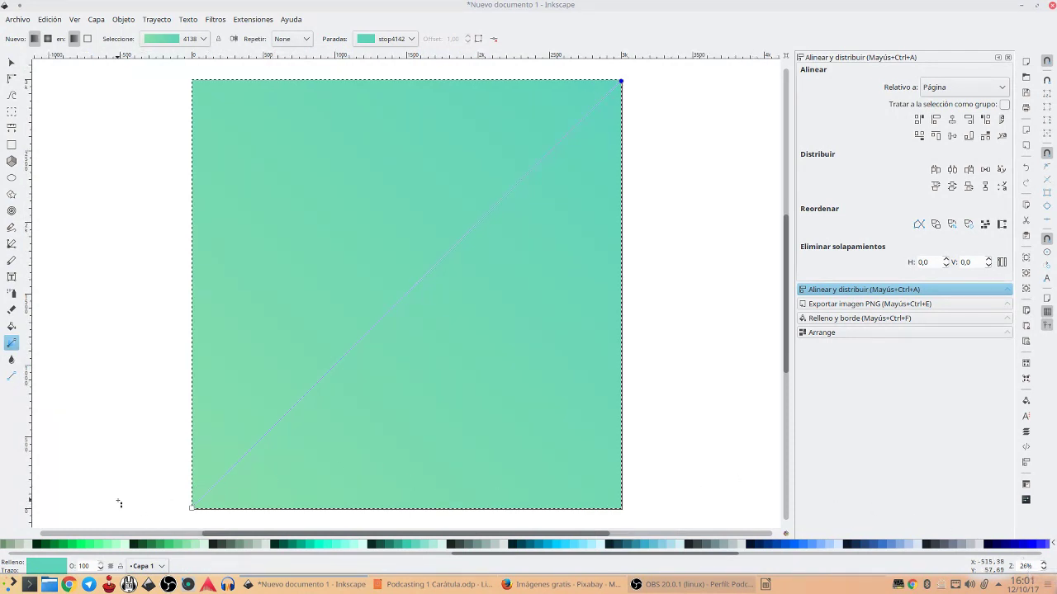
{"action": "left_click", "coordinate": [191, 508]}
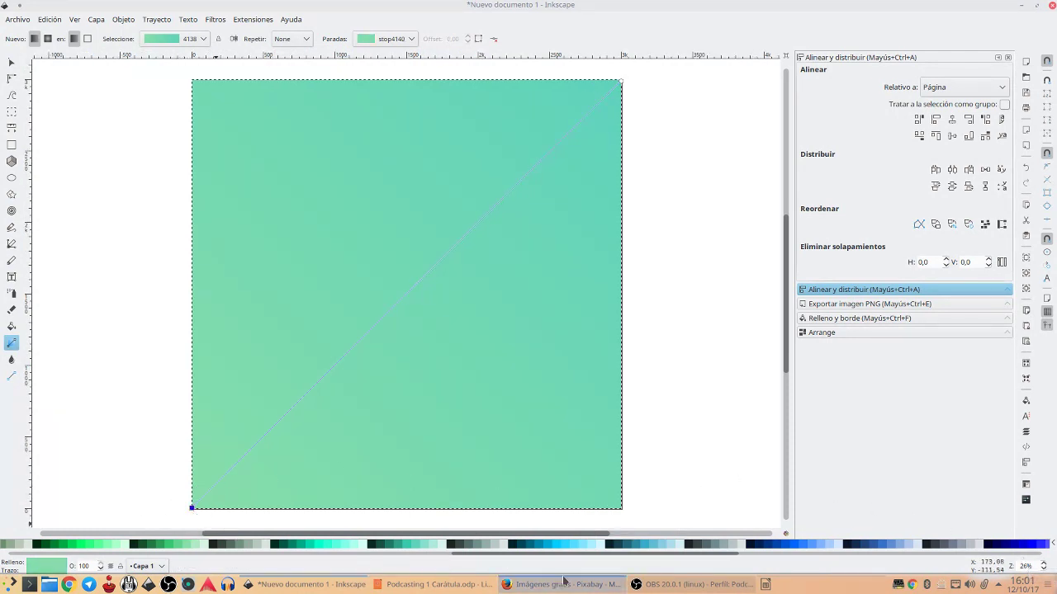
{"action": "left_click", "coordinate": [585, 546]}
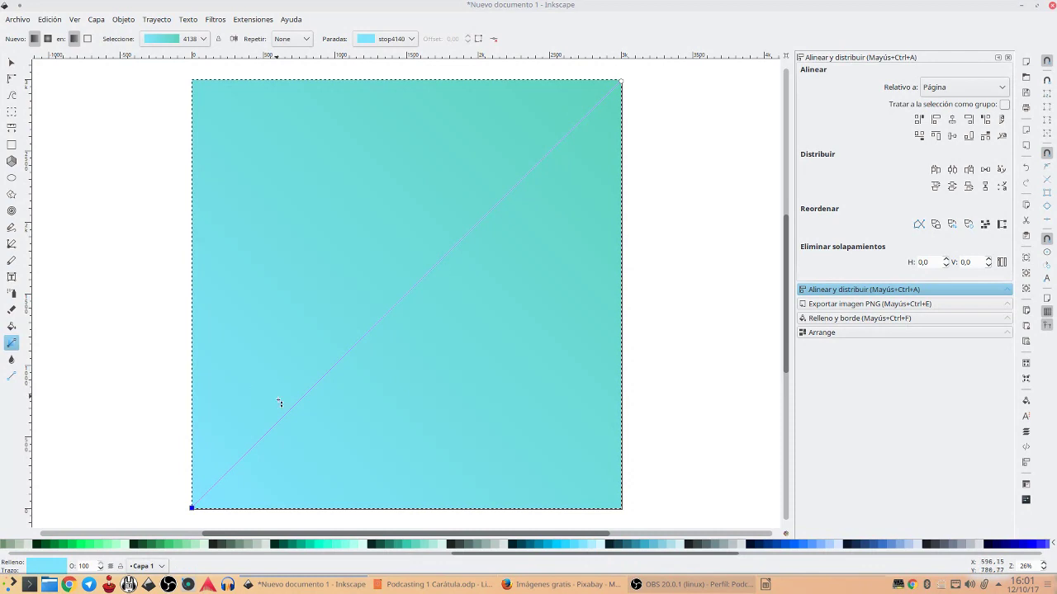
Keep the gradient start at the bottom-left corner and pull its end to the page centre
{"action": "mouse_move", "coordinate": [192, 507]}
{"action": "left_mouse_down"}
{"action": "mouse_move", "coordinate": [526, 170]}
{"action": "mouse_move", "coordinate": [517, 193]}
{"action": "mouse_move", "coordinate": [309, 394]}
{"action": "left_mouse_up"}
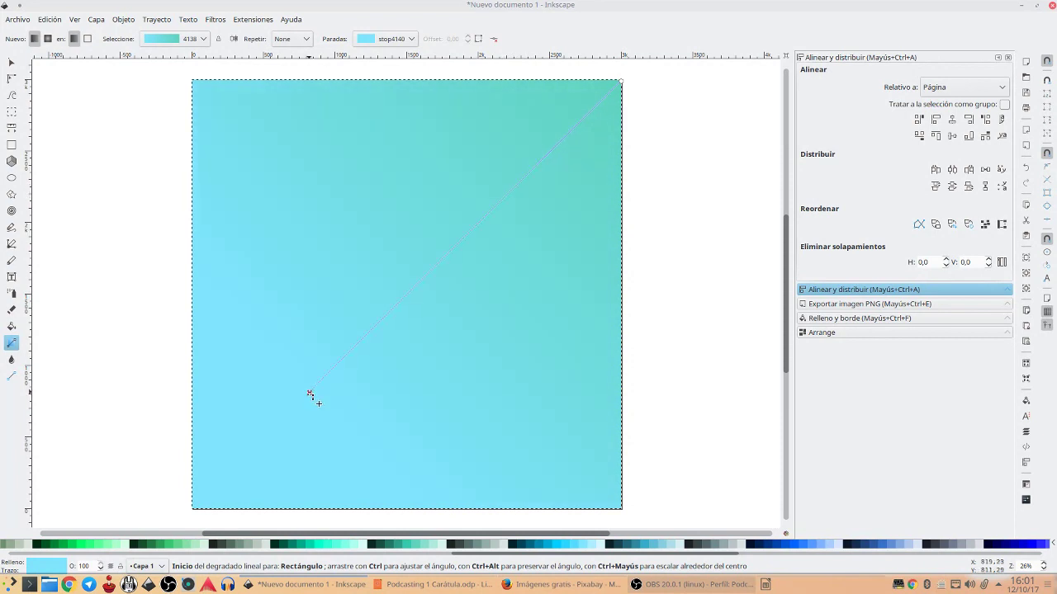
{"action": "left_click_drag", "start_coordinate": [229, 481], "coordinate": [191, 507]}
{"action": "mouse_move", "coordinate": [621, 83]}
{"action": "left_mouse_down"}
{"action": "mouse_move", "coordinate": [395, 303]}
{"action": "mouse_move", "coordinate": [448, 241]}
{"action": "mouse_move", "coordinate": [420, 276]}
{"action": "mouse_move", "coordinate": [444, 278]}
{"action": "mouse_move", "coordinate": [442, 267]}
{"action": "left_mouse_up"}
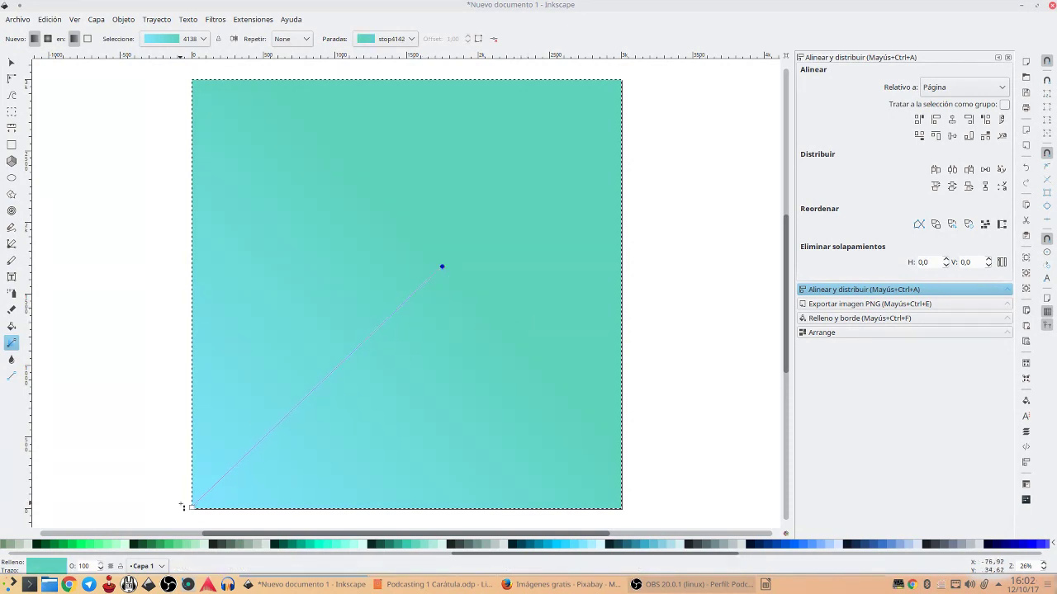
Redraw the background gradient vertically, from light blue at the bottom edge to teal at the top edge
{"action": "mouse_move", "coordinate": [195, 515]}
{"action": "left_mouse_down"}
{"action": "mouse_move", "coordinate": [234, 281]}
{"action": "mouse_move", "coordinate": [214, 273]}
{"action": "mouse_move", "coordinate": [199, 284]}
{"action": "left_mouse_up"}
{"action": "left_click", "coordinate": [196, 277]}
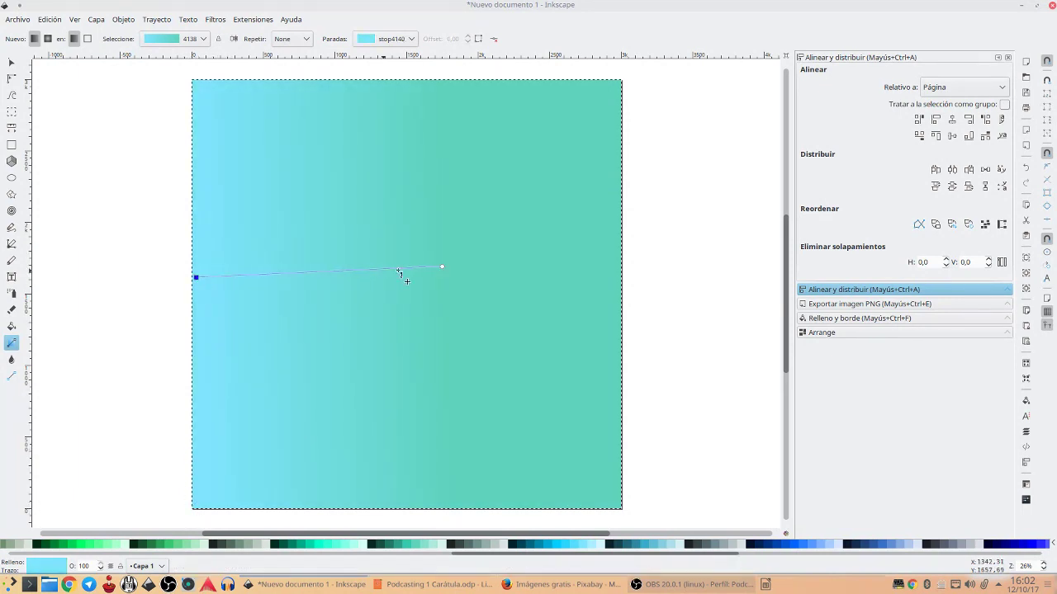
{"action": "left_click_drag", "start_coordinate": [443, 268], "coordinate": [619, 279]}
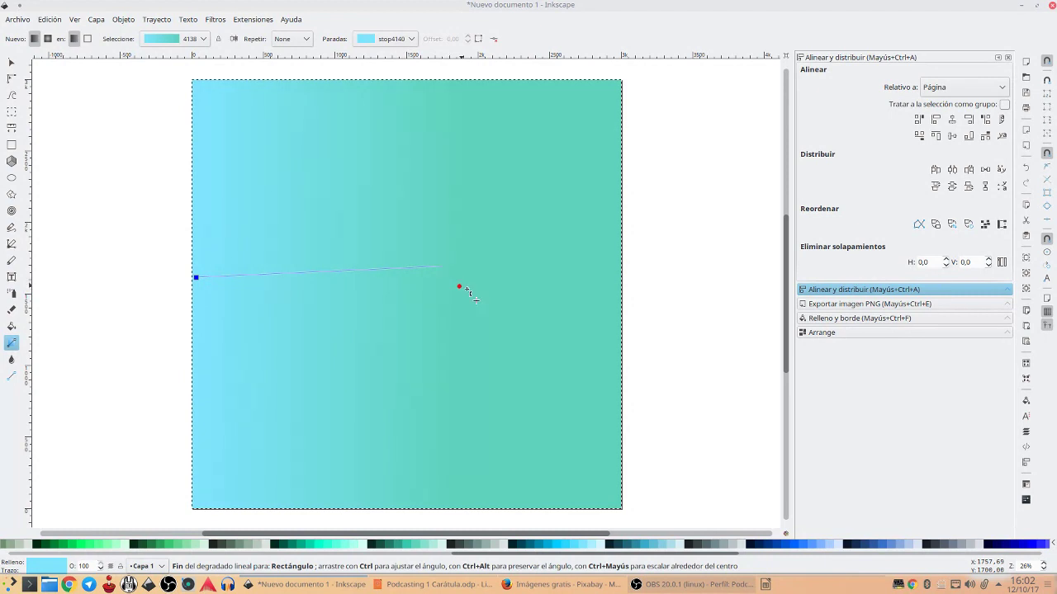
{"action": "left_click", "coordinate": [619, 278]}
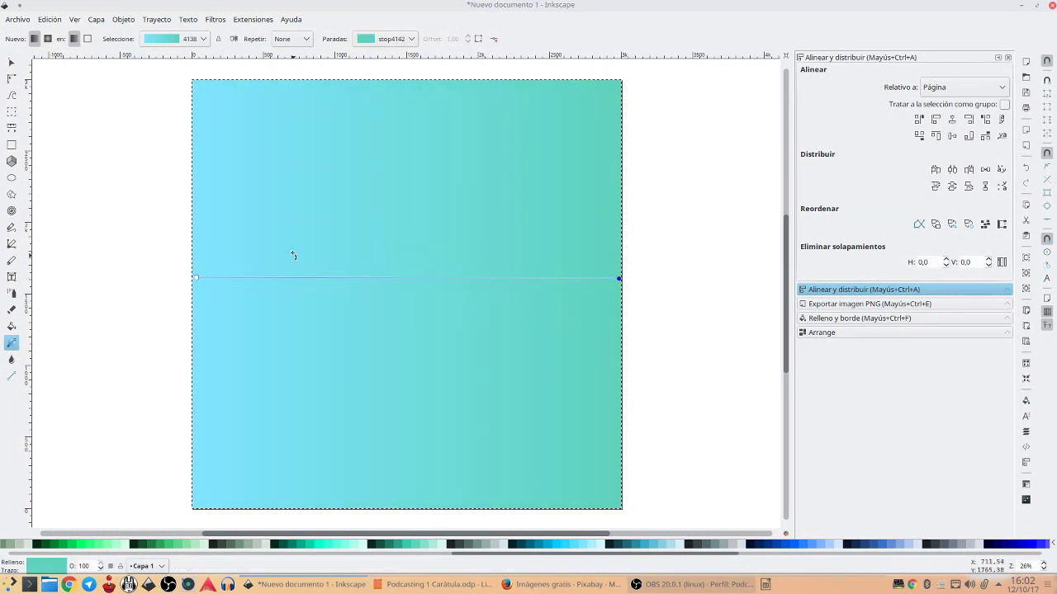
{"action": "left_click_drag", "start_coordinate": [195, 278], "coordinate": [389, 82]}
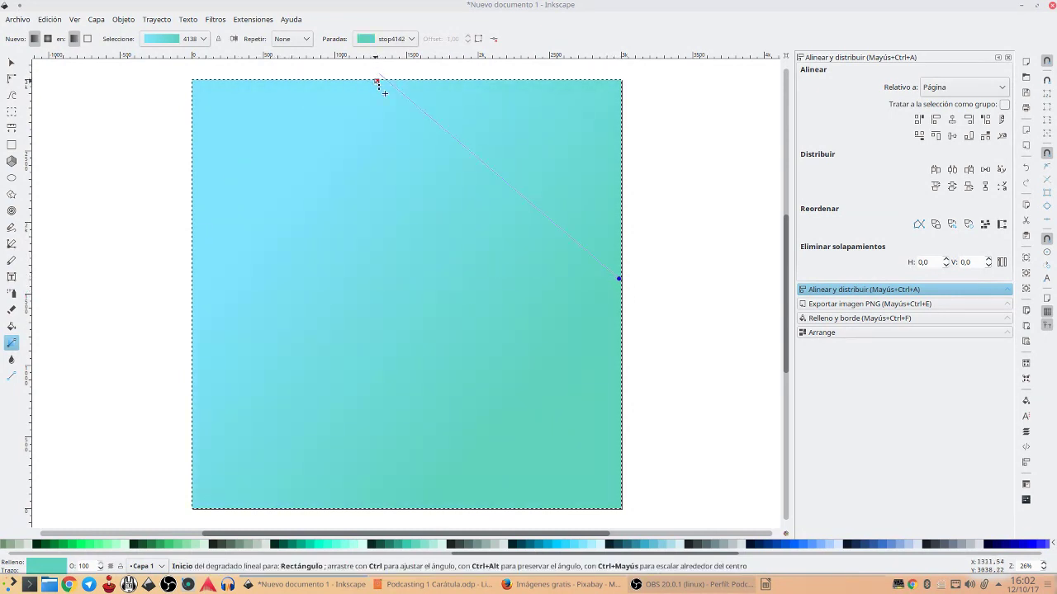
{"action": "left_click", "coordinate": [390, 82]}
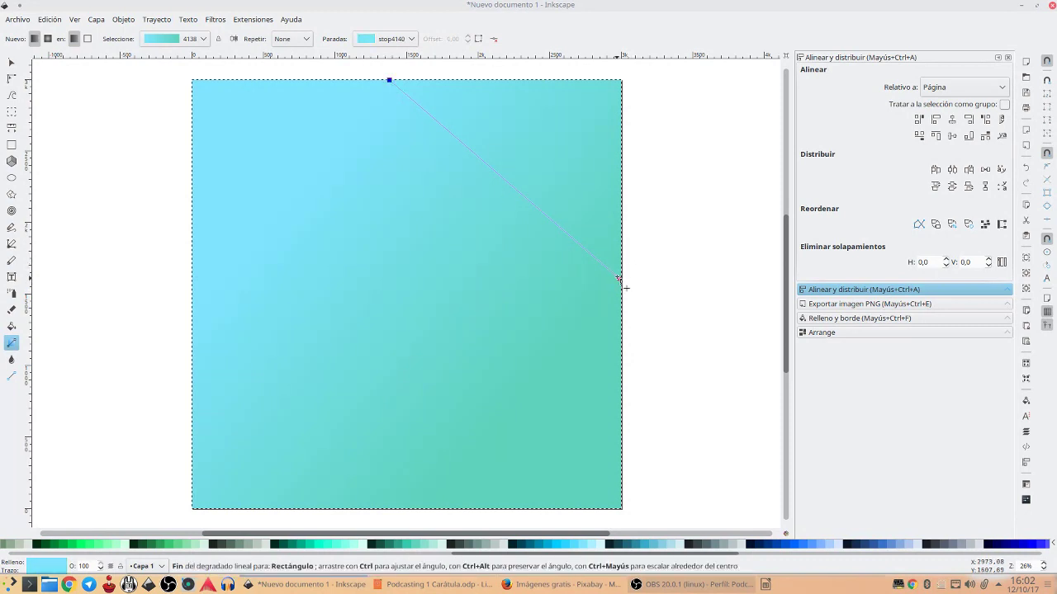
{"action": "left_click_drag", "start_coordinate": [618, 281], "coordinate": [486, 436]}
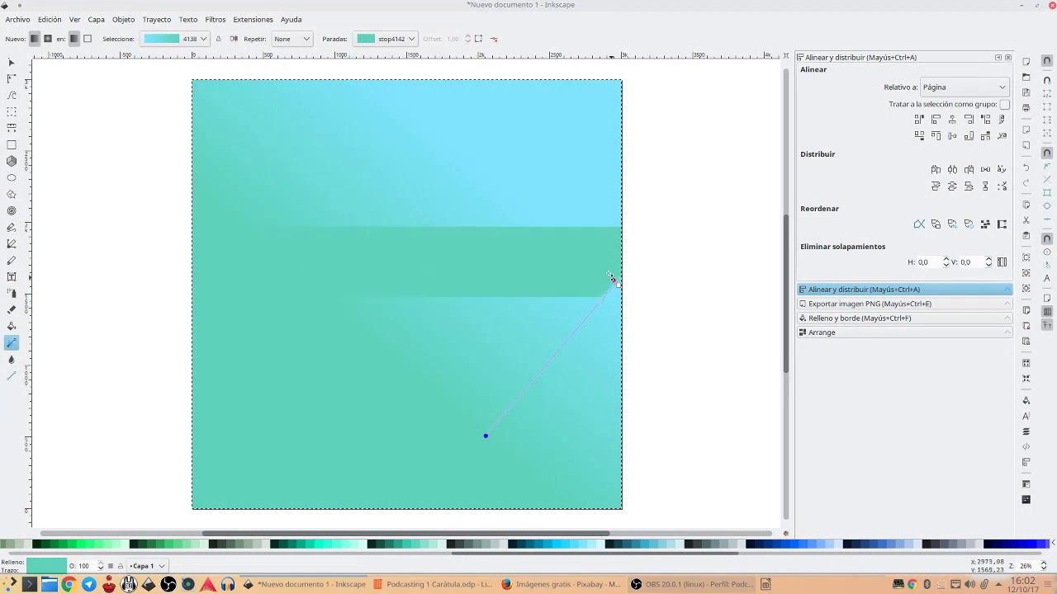
{"action": "left_click_drag", "start_coordinate": [611, 279], "coordinate": [579, 252]}
{"action": "left_click_drag", "start_coordinate": [617, 287], "coordinate": [385, 508]}
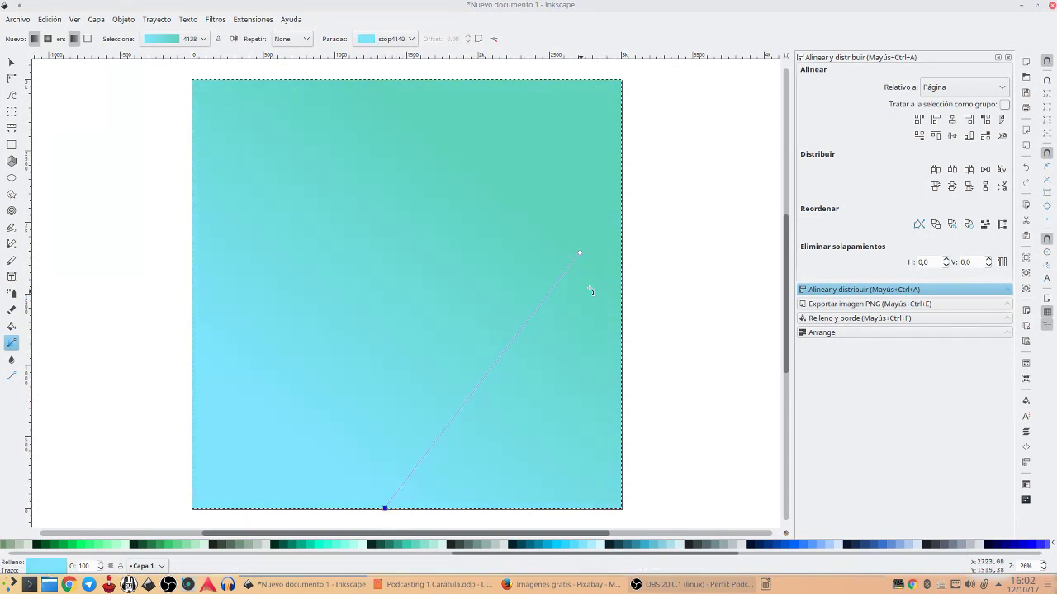
{"action": "left_click_drag", "start_coordinate": [580, 254], "coordinate": [404, 84]}
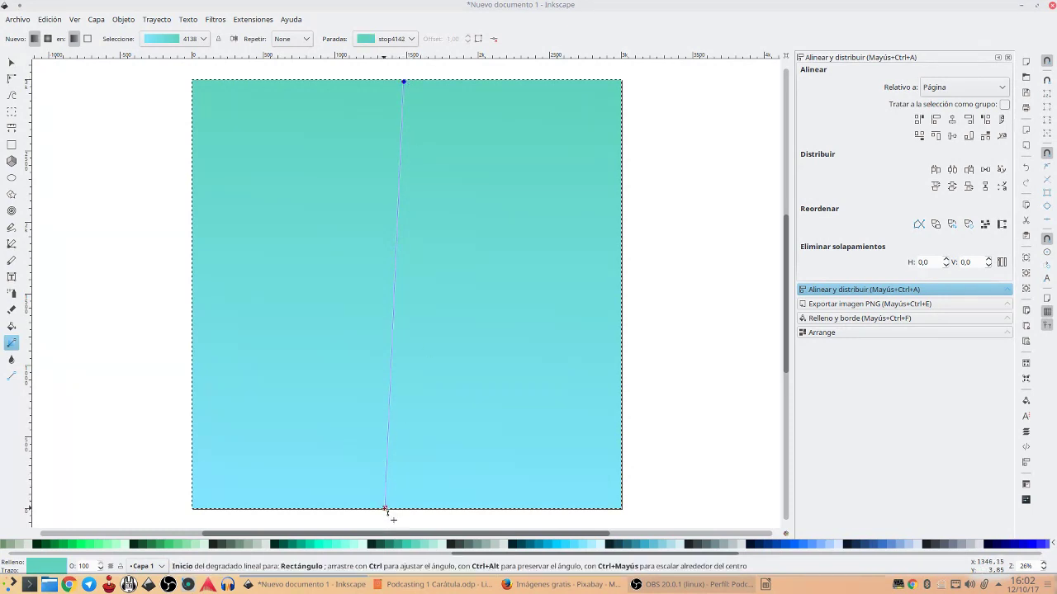
{"action": "left_click_drag", "start_coordinate": [388, 509], "coordinate": [406, 509]}
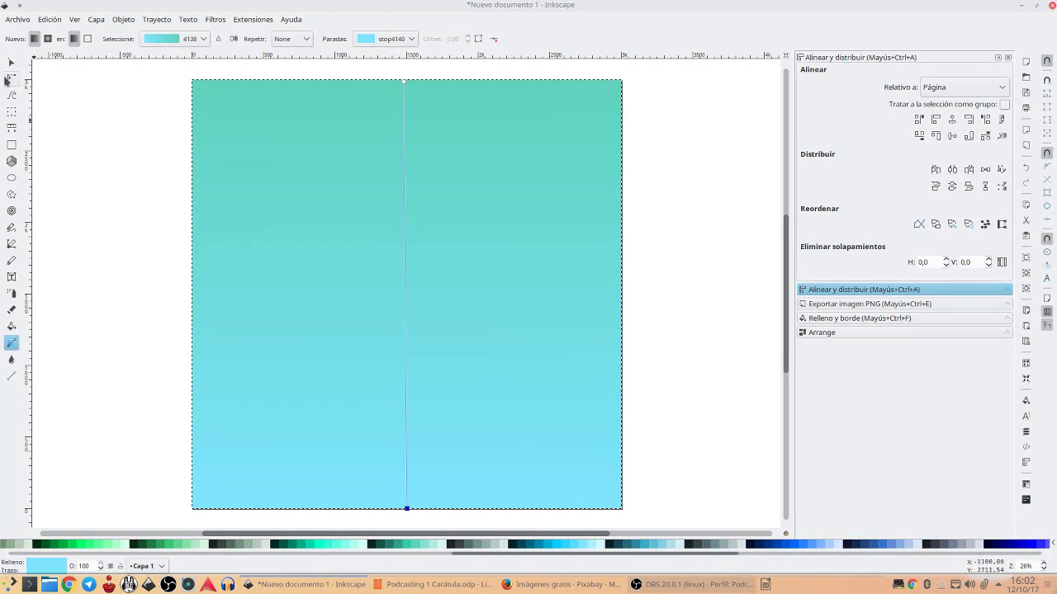
{"action": "left_click", "coordinate": [10, 65]}
Draw a large light-blue #80e5ff circle centred on the page, with its Fill and Stroke settings shown
{"action": "left_click", "coordinate": [126, 154]}
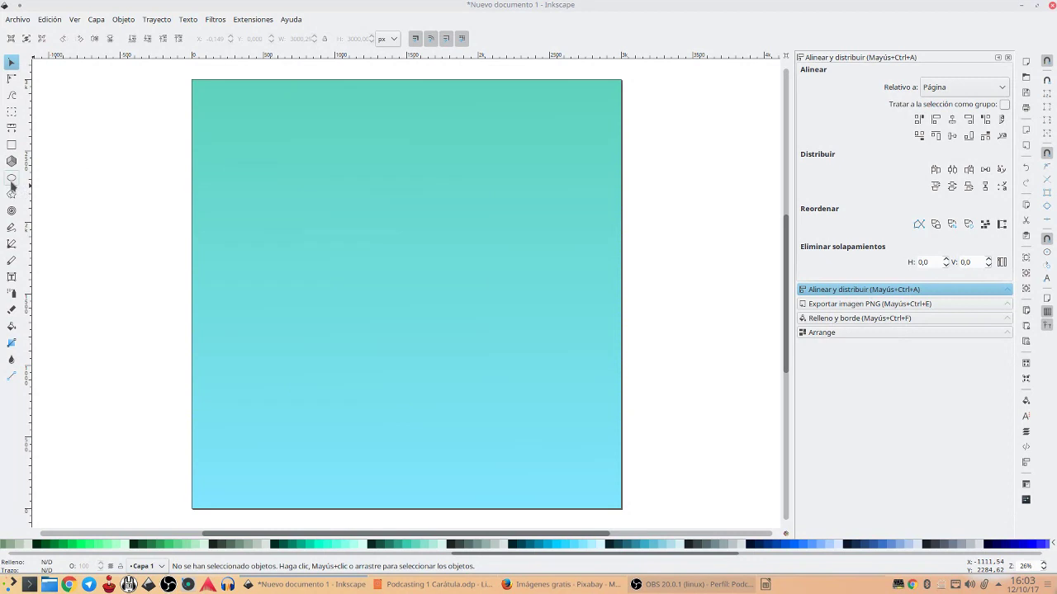
{"action": "left_click", "coordinate": [12, 178]}
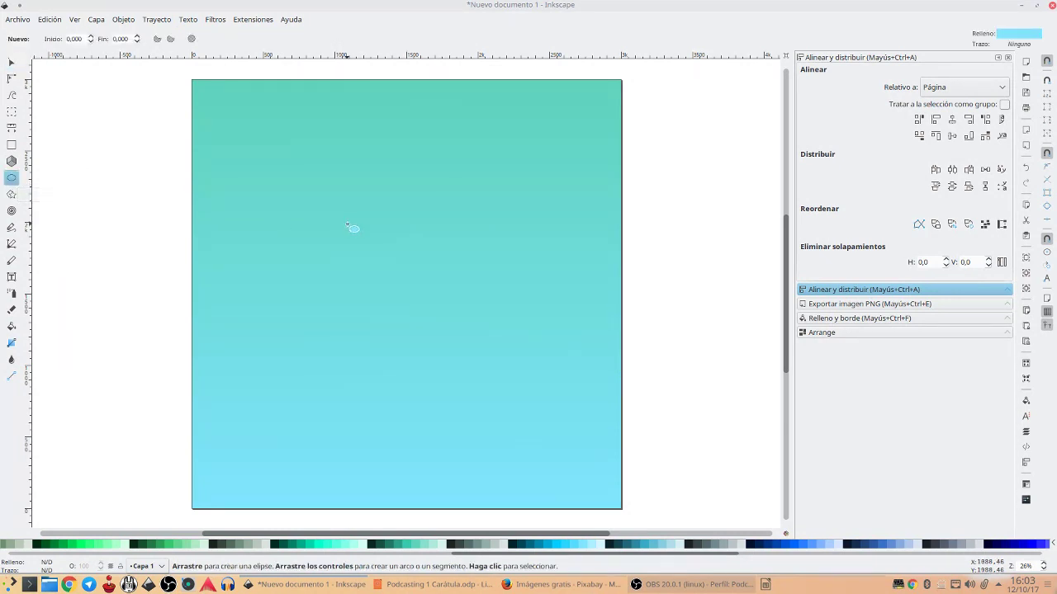
{"action": "left_click_drag", "start_coordinate": [294, 157], "coordinate": [595, 462]}
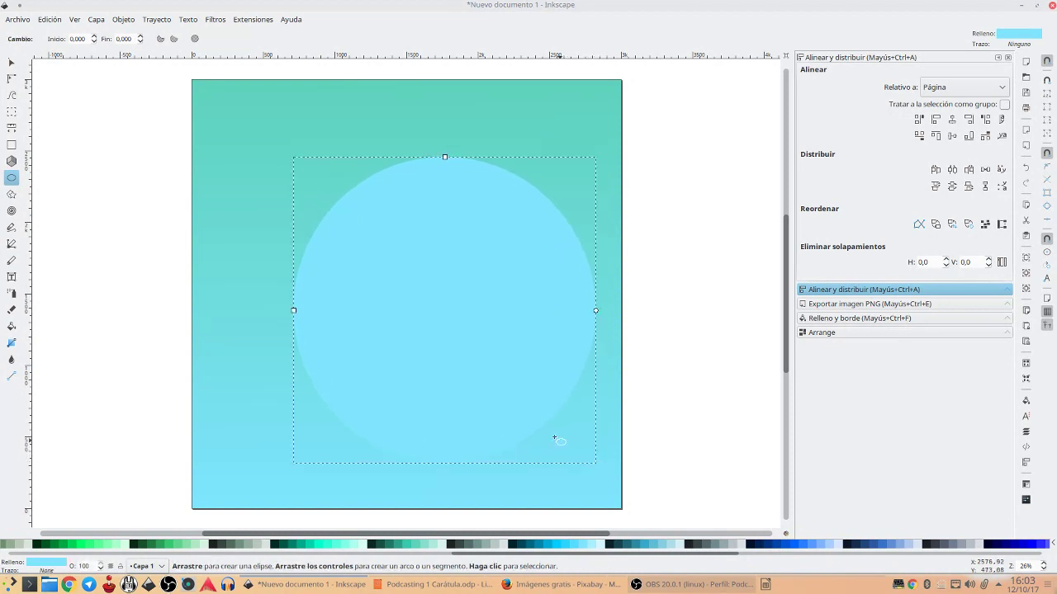
{"action": "left_click", "coordinate": [952, 119]}
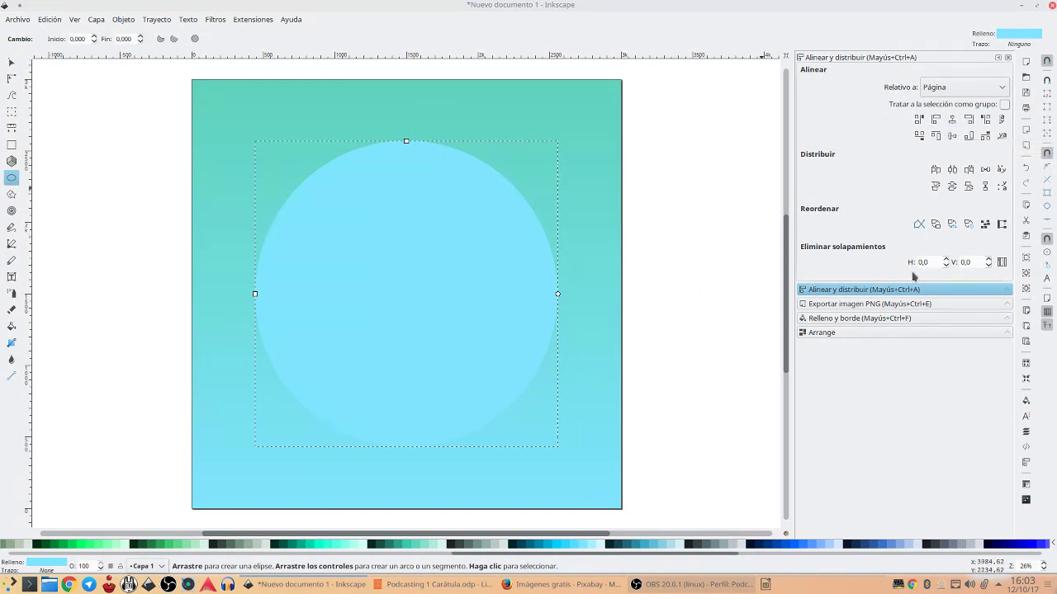
{"action": "left_click", "coordinate": [862, 318]}
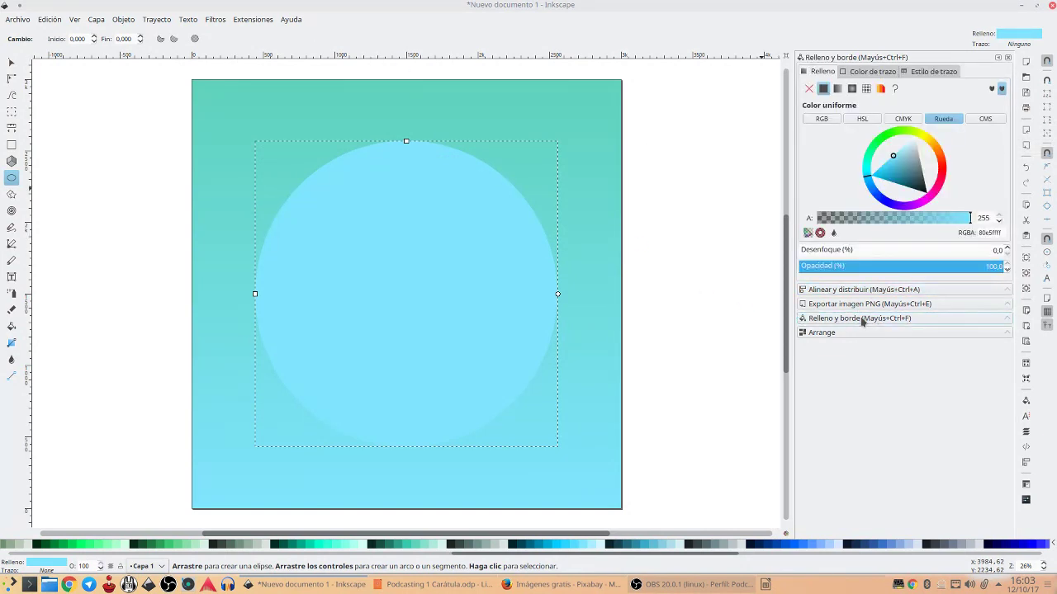
Blur the light-blue circle to 36.9% in Fill and Stroke
{"action": "left_click", "coordinate": [138, 21]}
{"action": "left_click", "coordinate": [139, 36]}
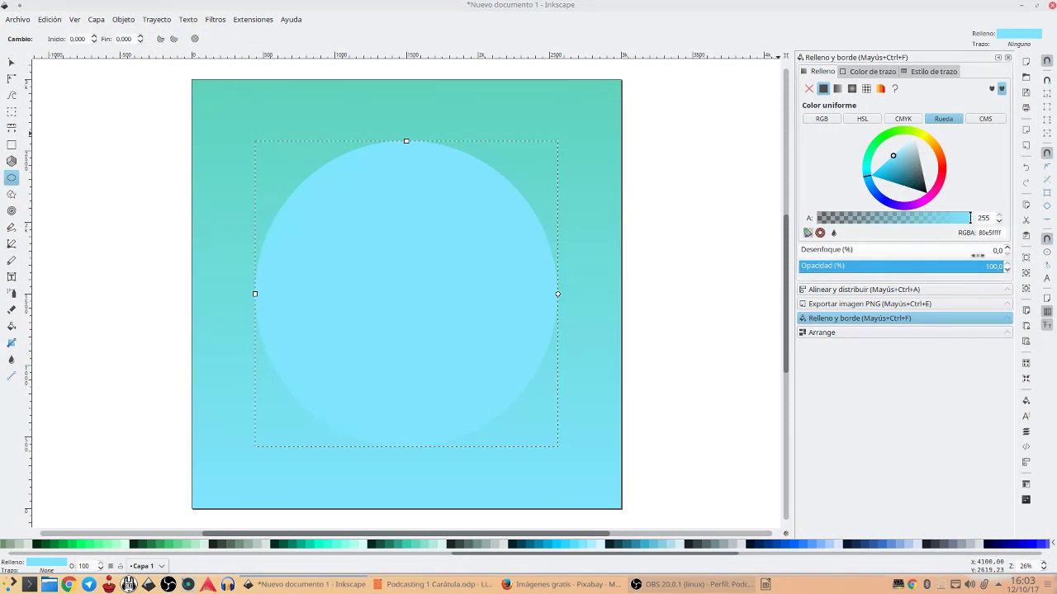
{"action": "scroll", "coordinate": [1007, 250], "scroll_direction": "up", "scroll_amount": 2}
{"action": "scroll", "coordinate": [1007, 251], "scroll_direction": "up", "scroll_amount": 2}
{"action": "scroll", "coordinate": [1008, 250], "scroll_direction": "up", "scroll_amount": 1}
{"action": "scroll", "coordinate": [1007, 250], "scroll_direction": "up", "scroll_amount": 1}
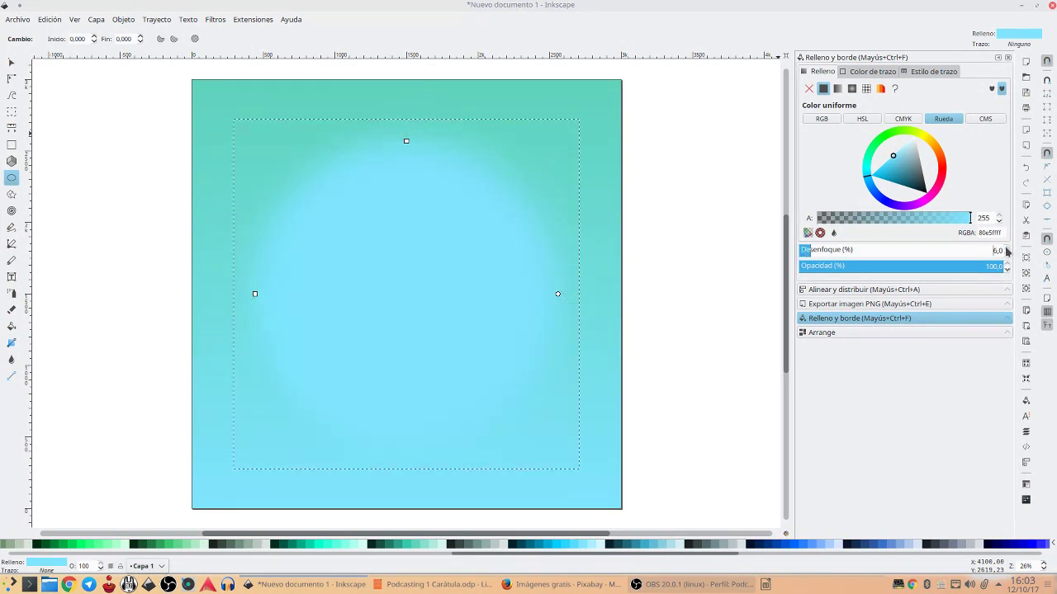
{"action": "scroll", "coordinate": [1007, 250], "scroll_direction": "up", "scroll_amount": 12}
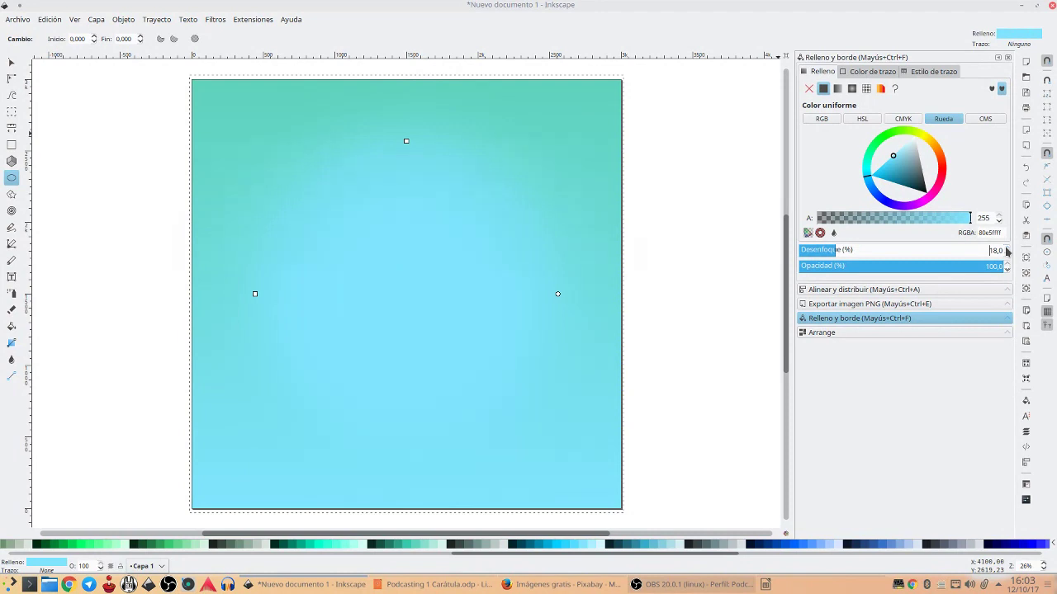
{"action": "scroll", "coordinate": [1007, 250], "scroll_direction": "up", "scroll_amount": 13}
{"action": "key", "text": "shift+Tab"}
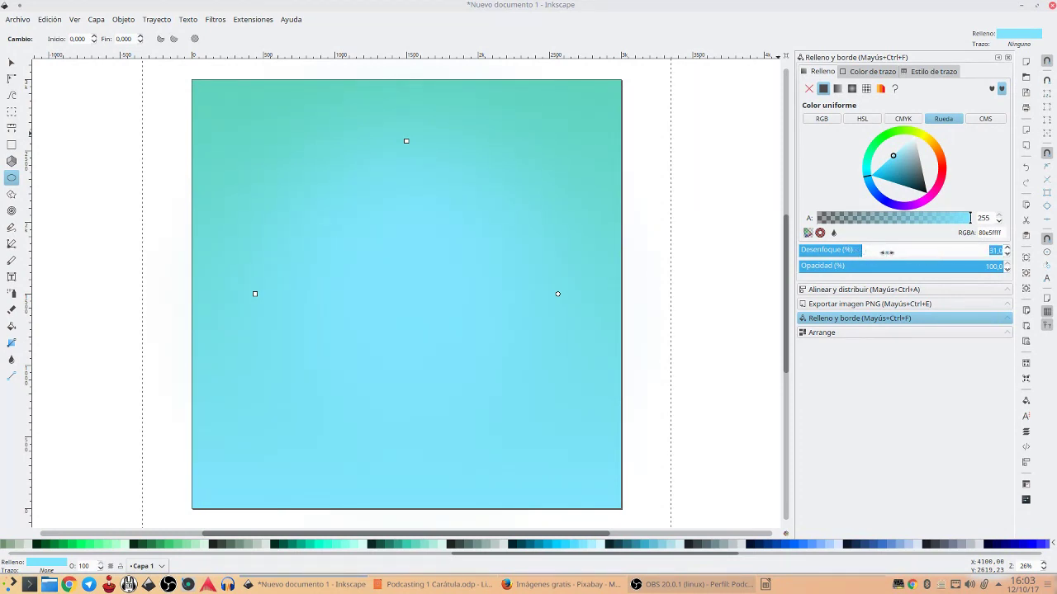
{"action": "key", "text": "Down"}
{"action": "key", "text": "Escape"}
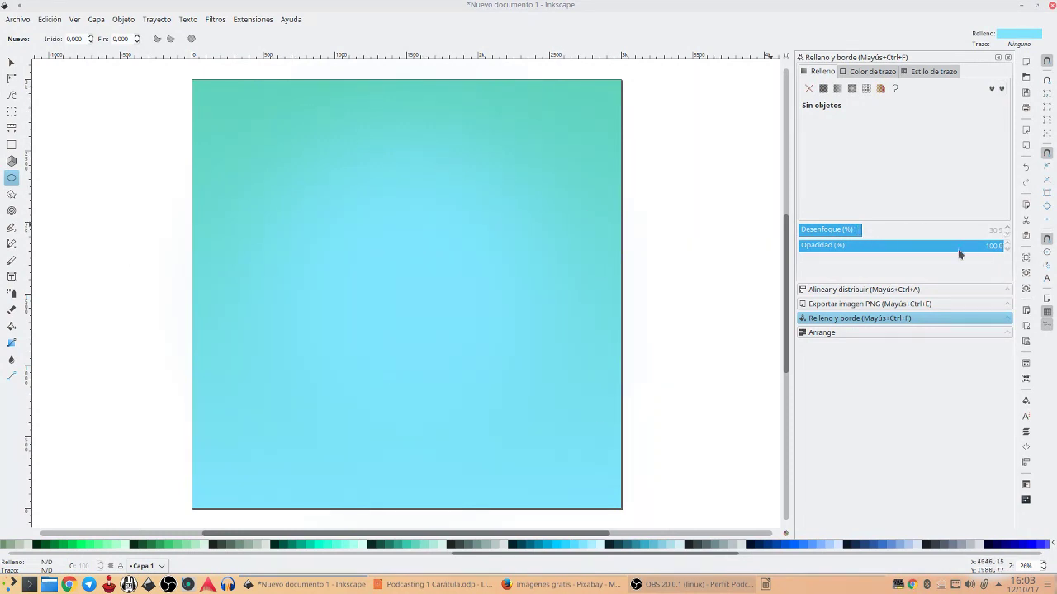
{"action": "left_click", "coordinate": [451, 252]}
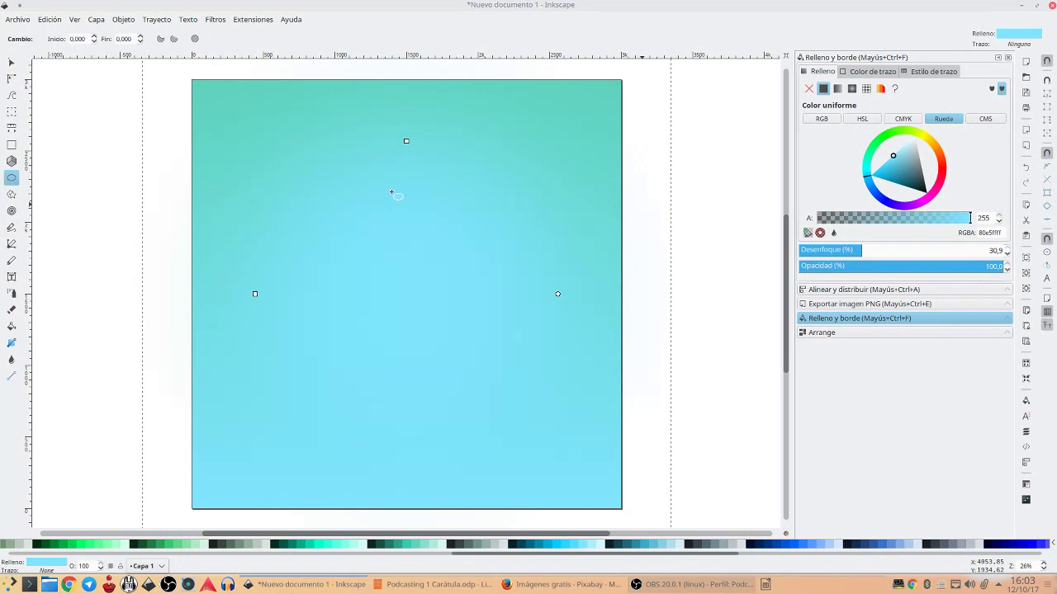
{"action": "key", "text": "Up"}
{"action": "key", "text": "Up"}
{"action": "key", "text": "Up"}
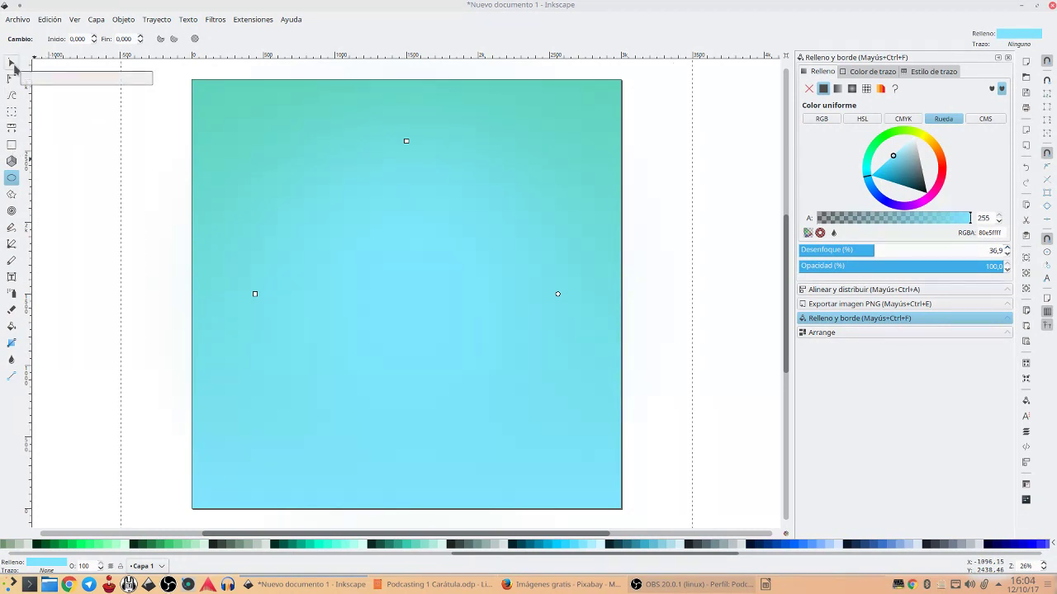
Delete the blurred circle, leaving only the gradient background
{"action": "left_click", "coordinate": [12, 66]}
{"action": "left_click", "coordinate": [119, 180]}
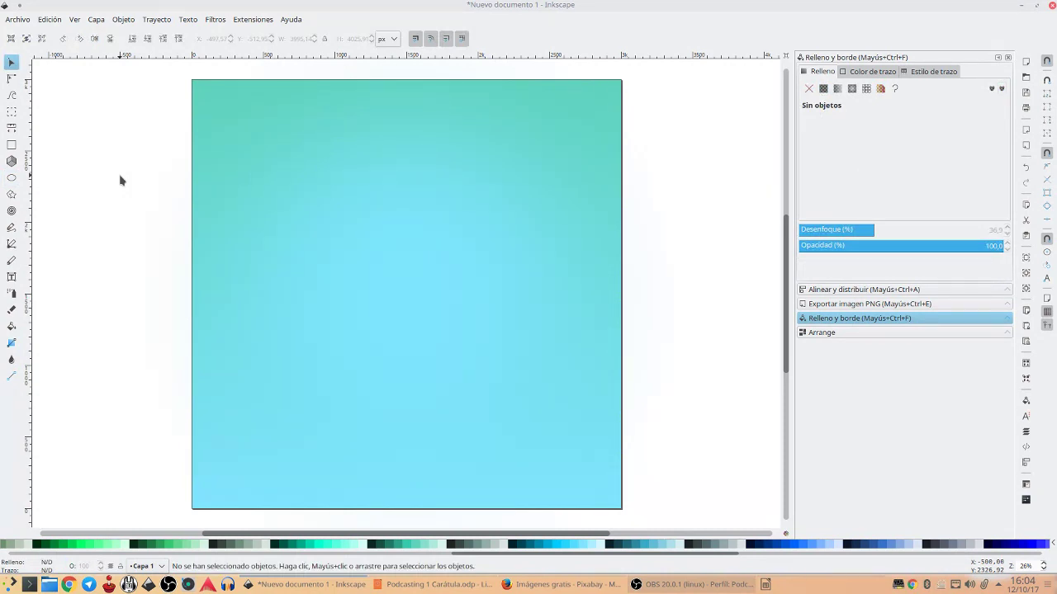
{"action": "left_click", "coordinate": [417, 248]}
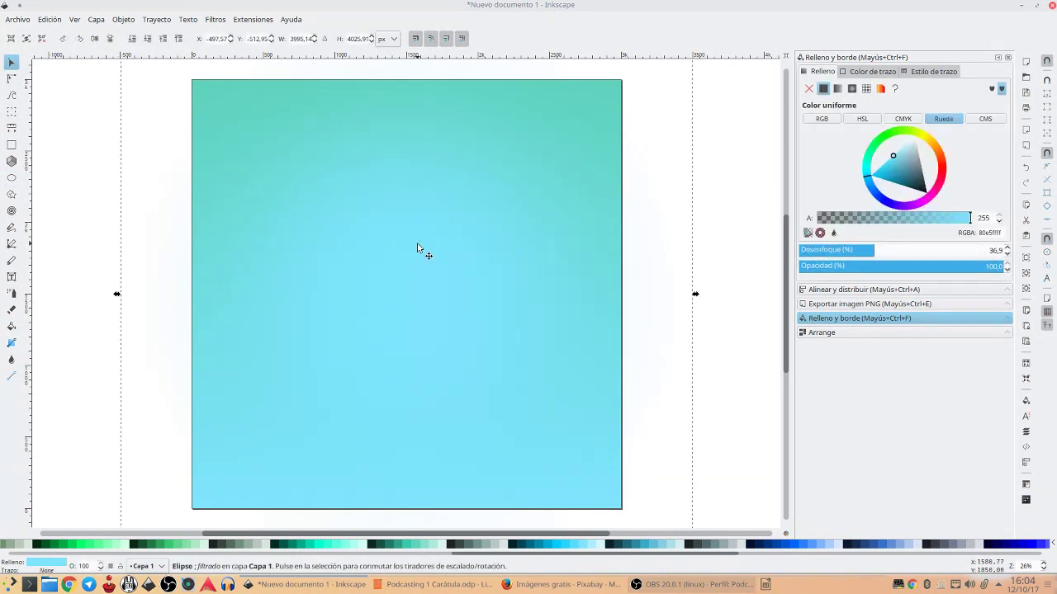
{"action": "key", "text": "Delete"}
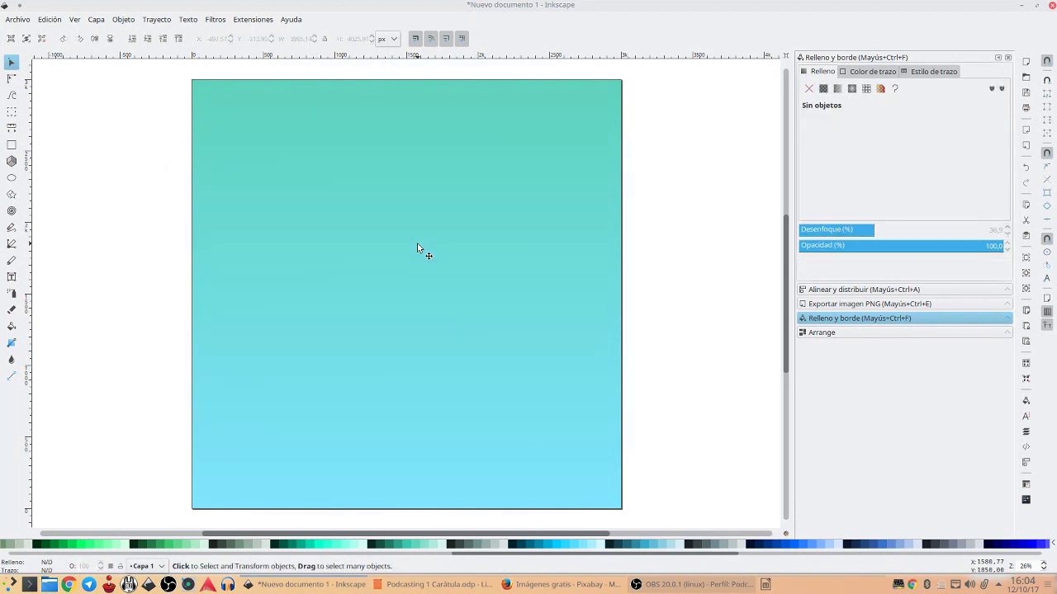
{"action": "left_click", "coordinate": [10, 345]}
{"action": "left_click", "coordinate": [317, 401]}
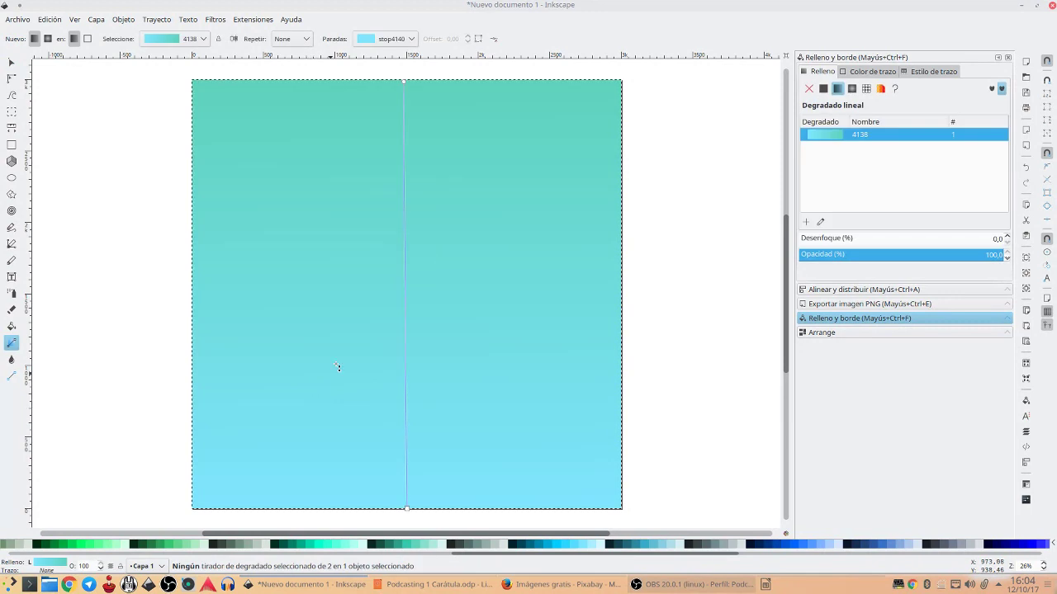
Stretch the background gradient diagonally from the bottom-left to the top-right corner
{"action": "left_click_drag", "start_coordinate": [405, 82], "coordinate": [623, 84]}
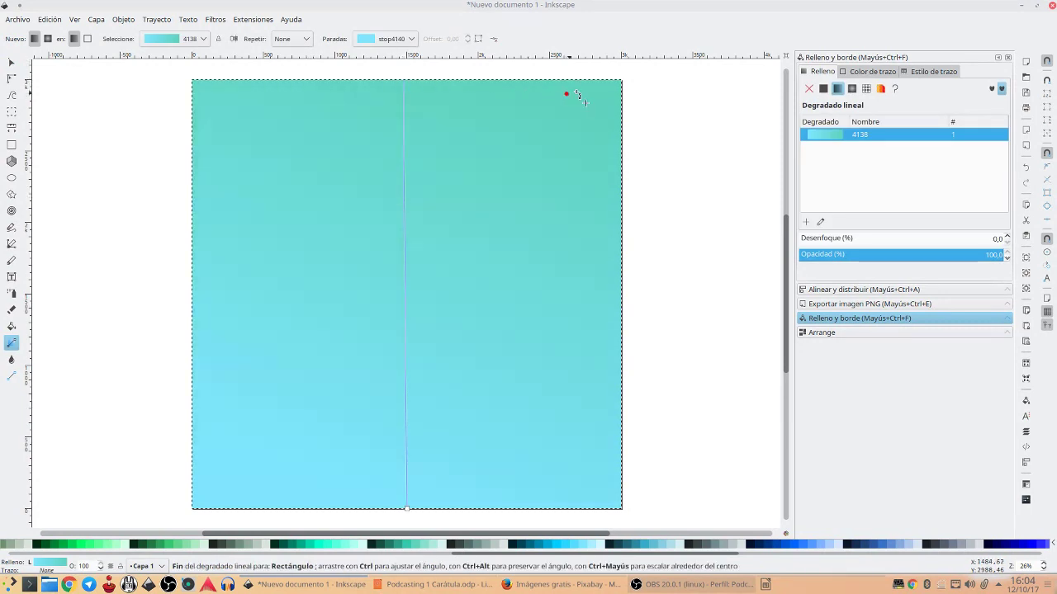
{"action": "left_click", "coordinate": [623, 84]}
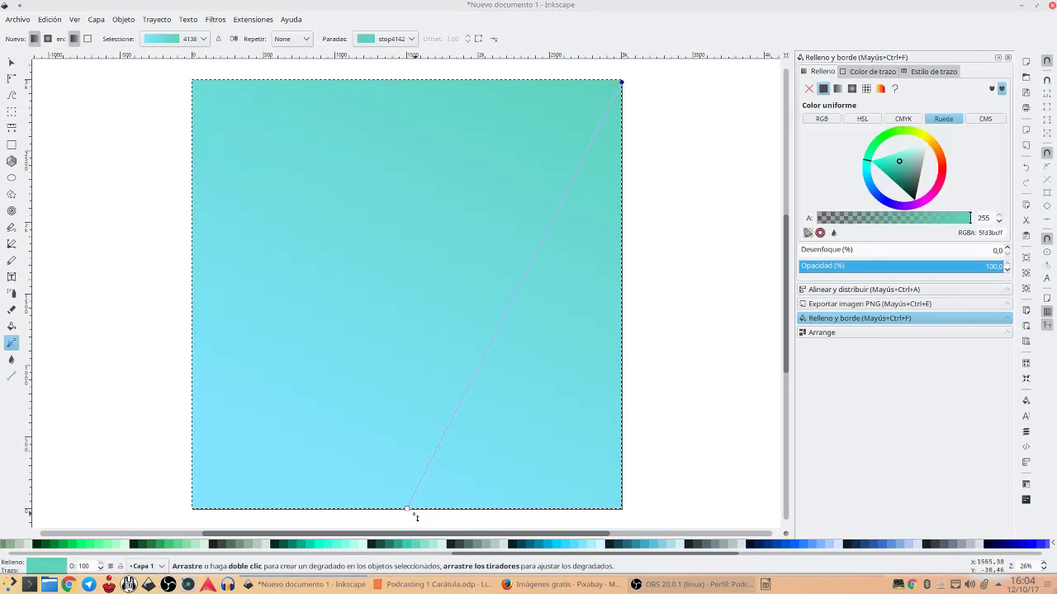
{"action": "left_click_drag", "start_coordinate": [406, 509], "coordinate": [199, 514]}
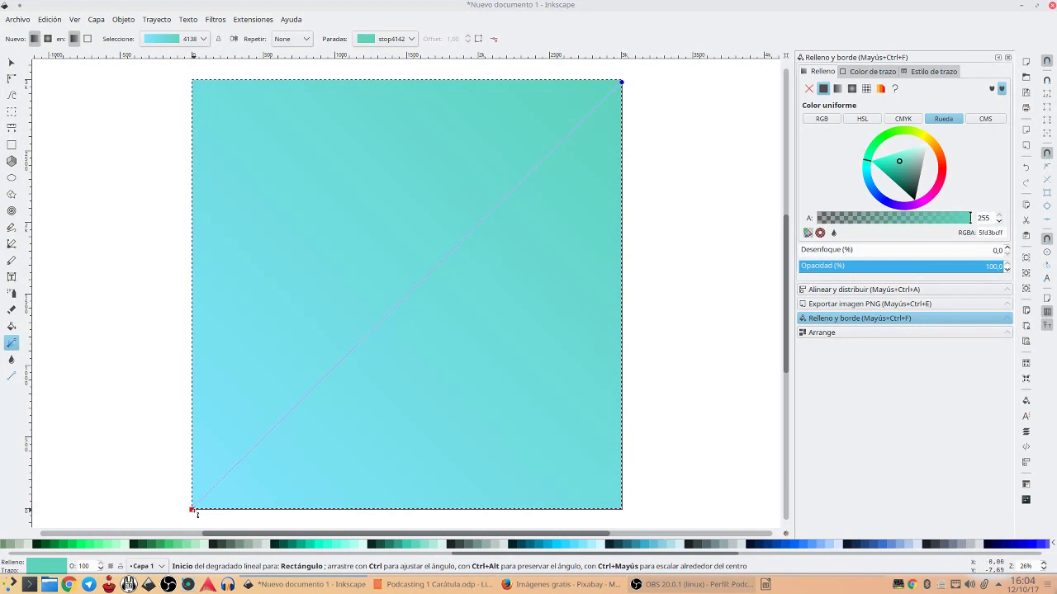
{"action": "left_click", "coordinate": [198, 513]}
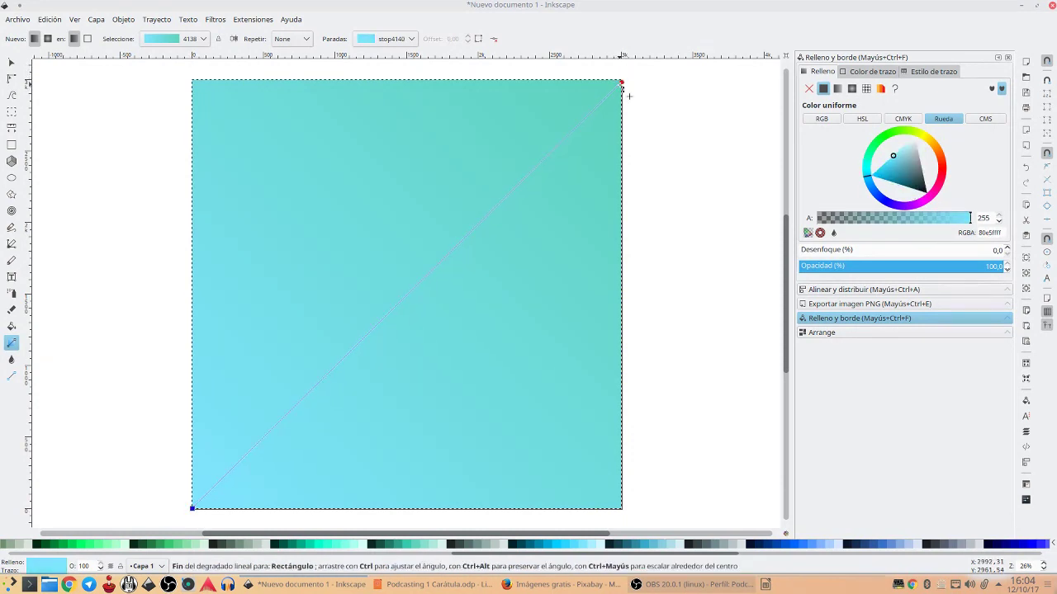
Colour the top-right stop #00AAD4 and the bottom-left stop pale blue #AAEEFF
{"action": "left_click", "coordinate": [622, 84]}
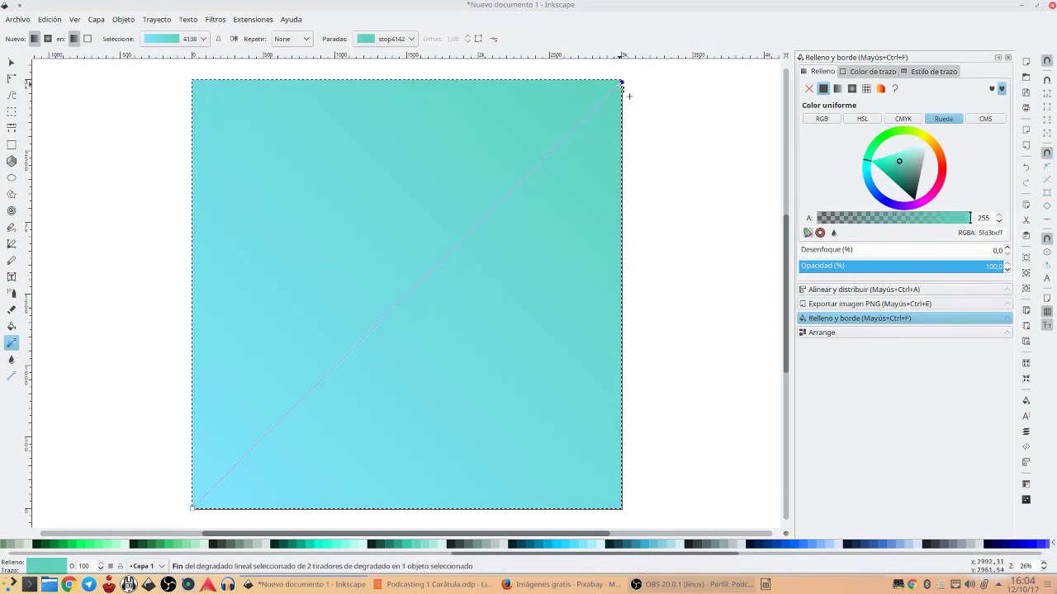
{"action": "left_click", "coordinate": [550, 547]}
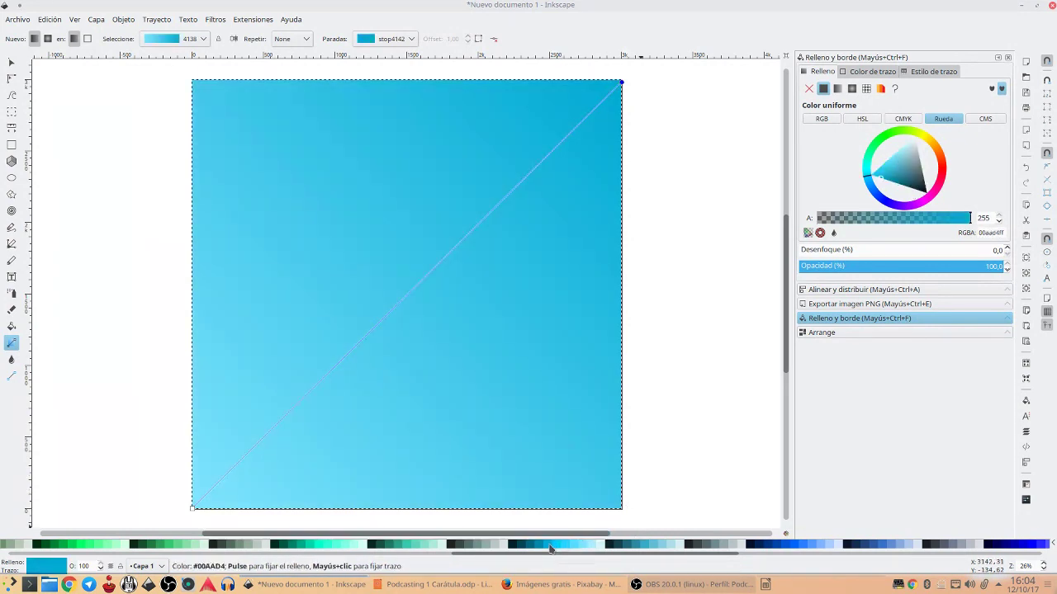
{"action": "left_click", "coordinate": [538, 547]}
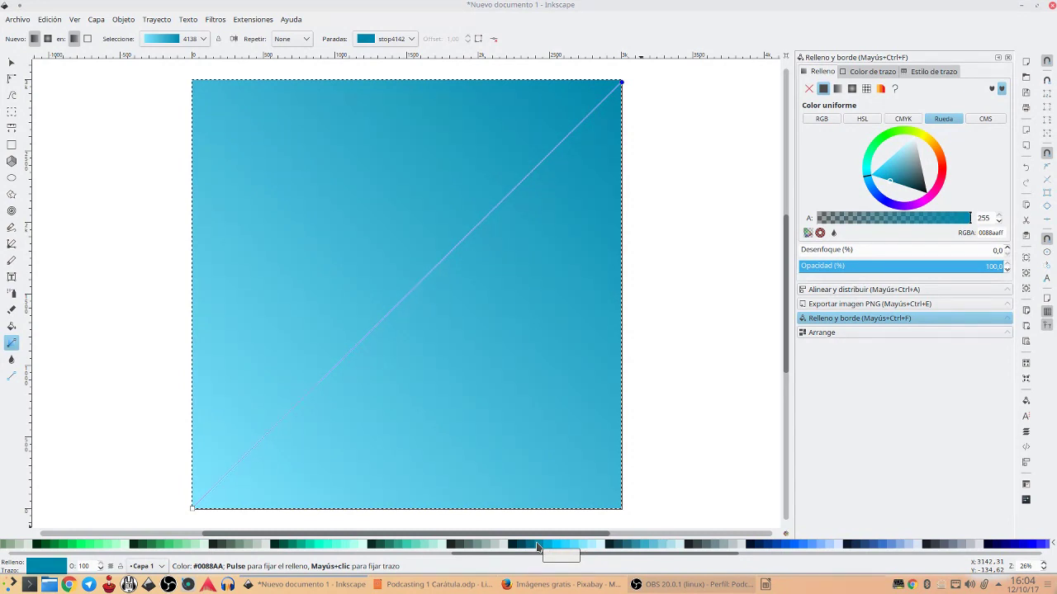
{"action": "left_click", "coordinate": [533, 547]}
{"action": "left_click", "coordinate": [538, 546]}
{"action": "left_click", "coordinate": [550, 546]}
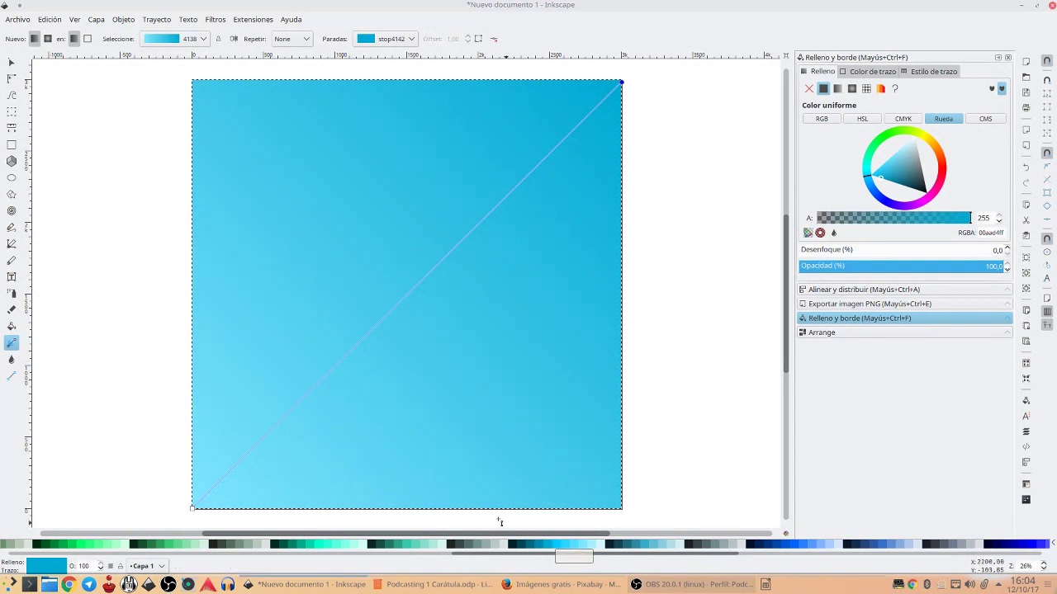
{"action": "left_click", "coordinate": [193, 510]}
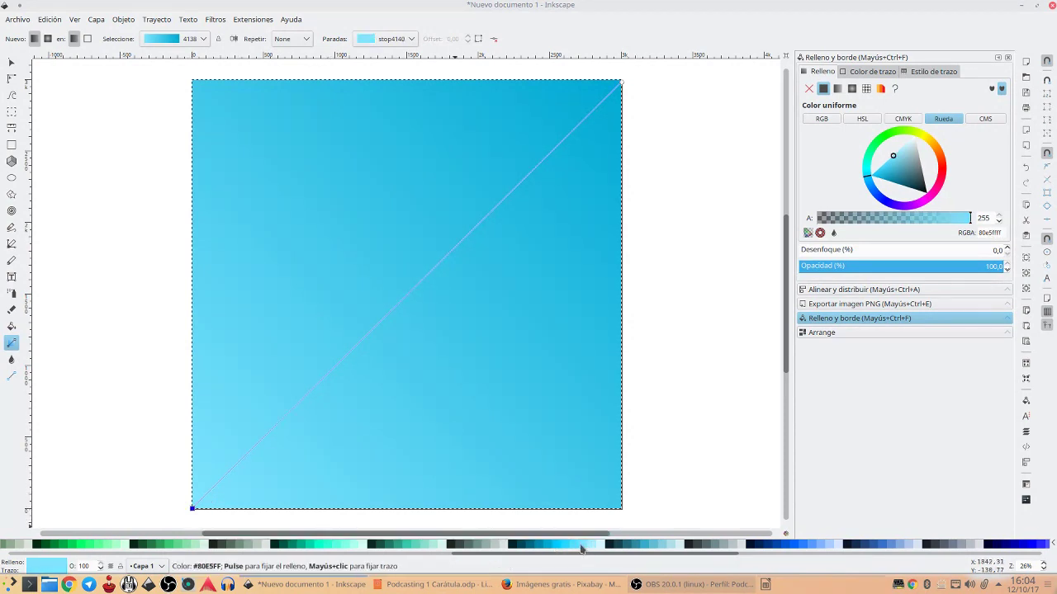
{"action": "left_click", "coordinate": [592, 547]}
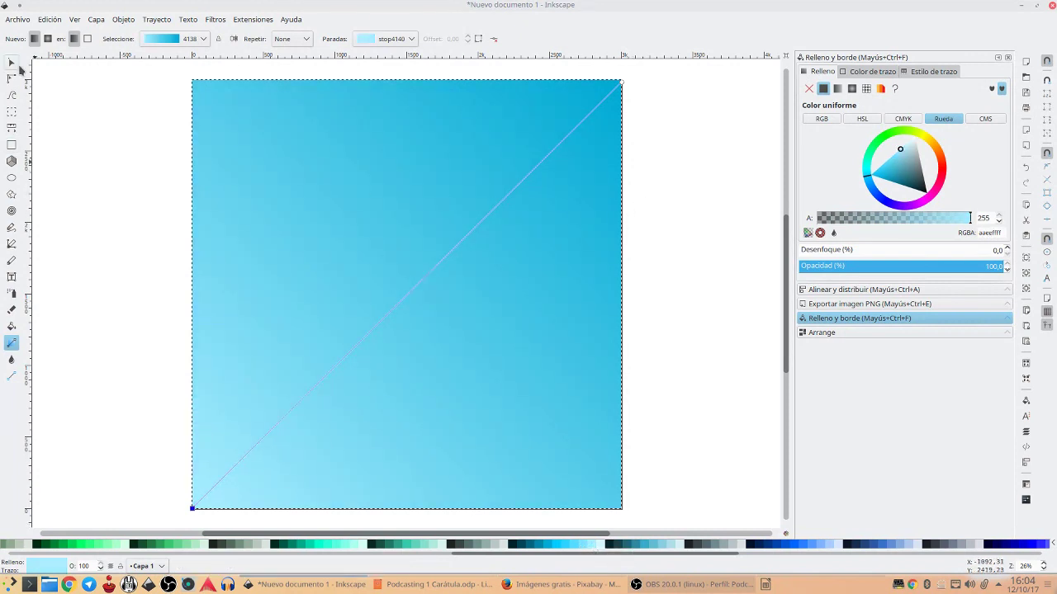
{"action": "left_click", "coordinate": [16, 66]}
{"action": "left_click", "coordinate": [130, 194]}
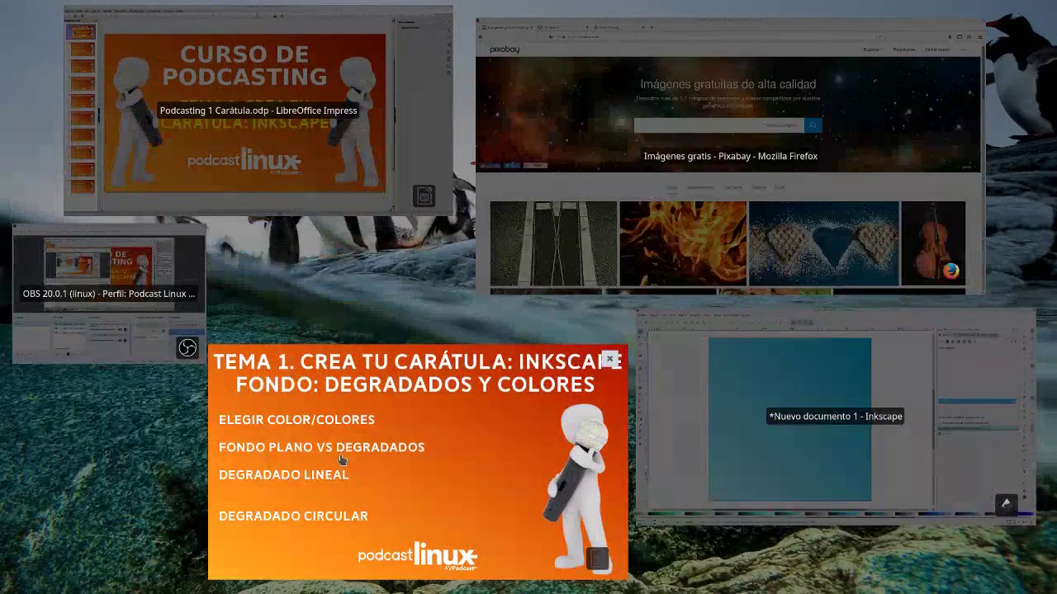
Bring up the Impress slide 'Fondo: degradados y colores' alongside the Inkscape page
{"action": "left_click", "coordinate": [340, 453]}
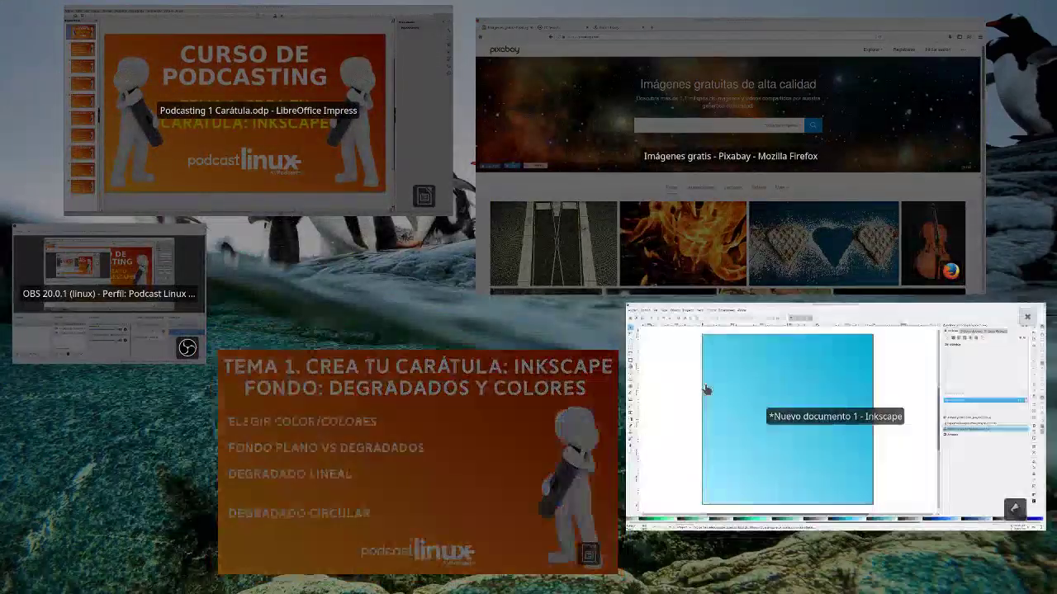
{"action": "left_click", "coordinate": [706, 389]}
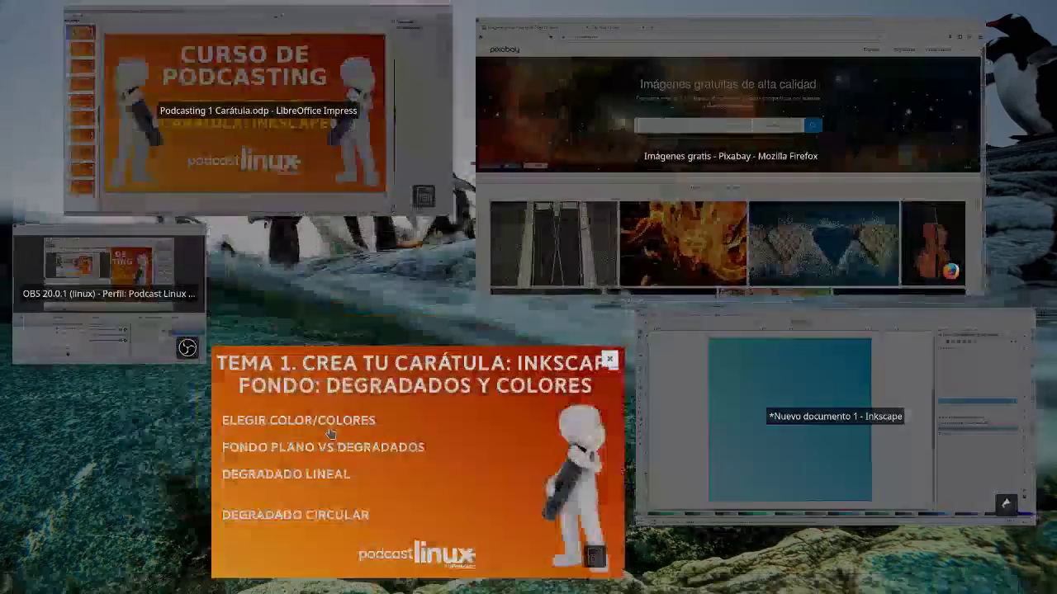
Advance the Impress slideshow to the 'Imagen principal (CC)' slide on image choice and Pixabay
{"action": "left_click", "coordinate": [412, 462]}
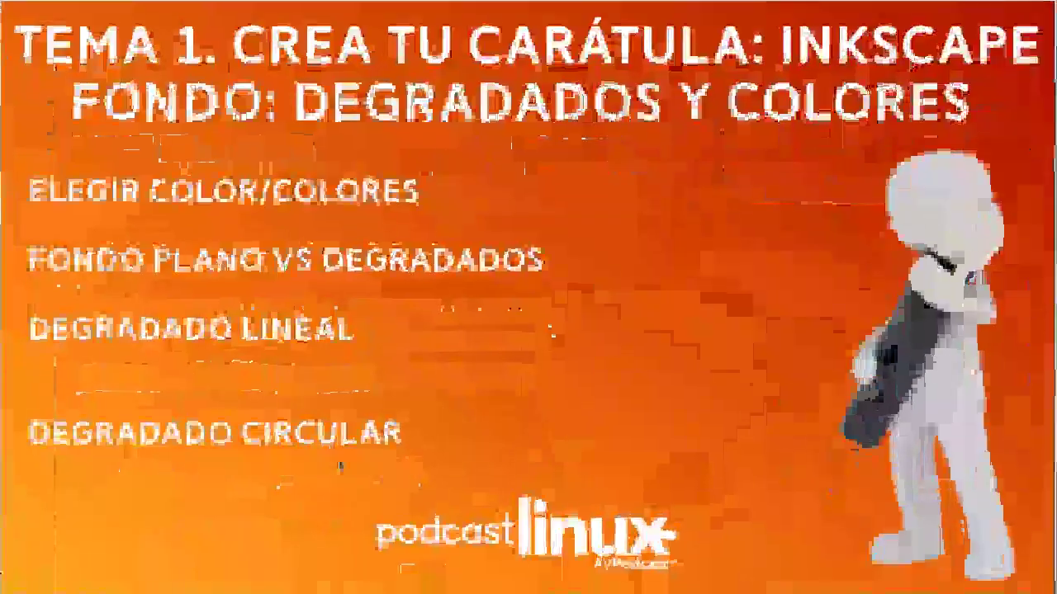
{"action": "left_click", "coordinate": [338, 464]}
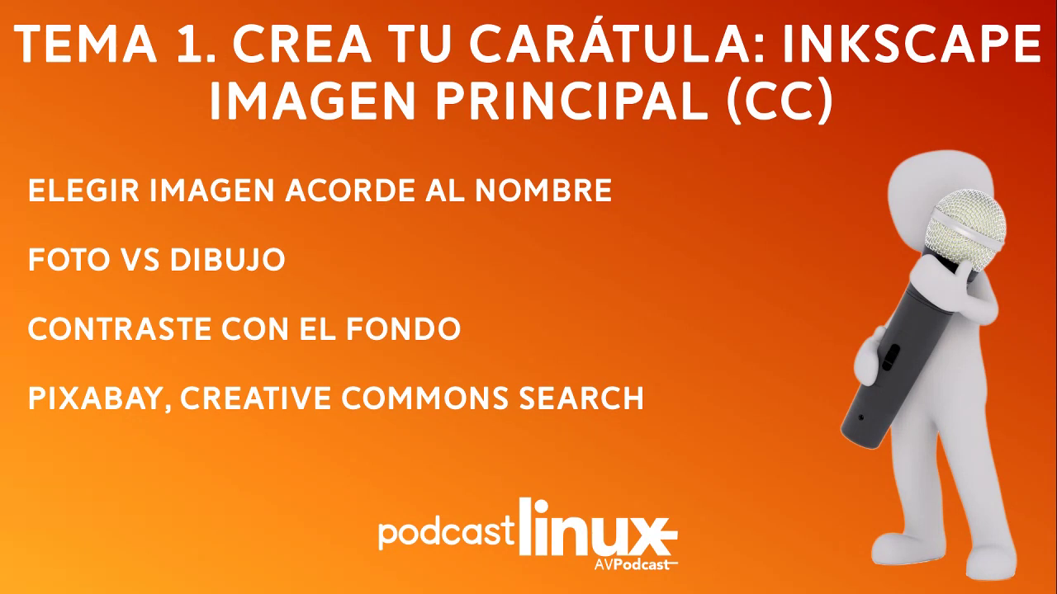
{"action": "key", "text": "Right"}
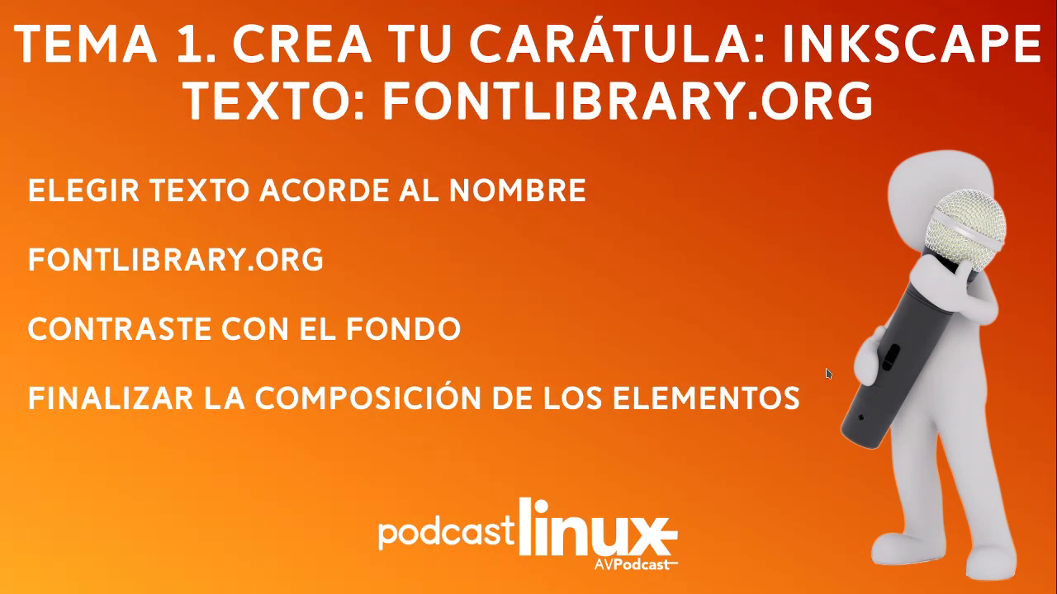
{"action": "key", "text": "Left"}
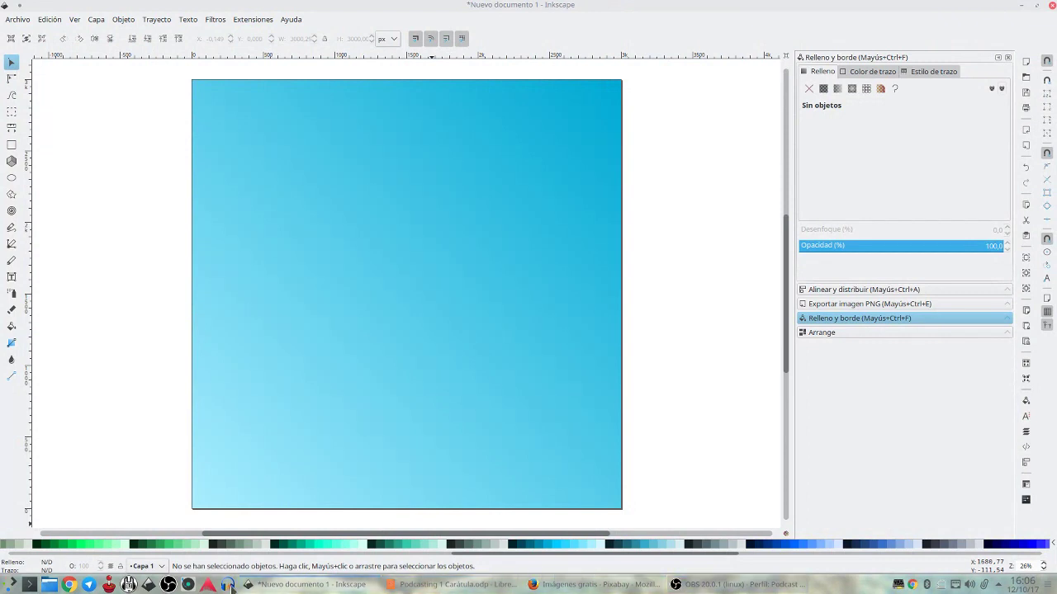
Drag white-male-1871391.png from Dolphin's Imágenes/curso folder onto the Inkscape gradient page
{"action": "left_click", "coordinate": [49, 585]}
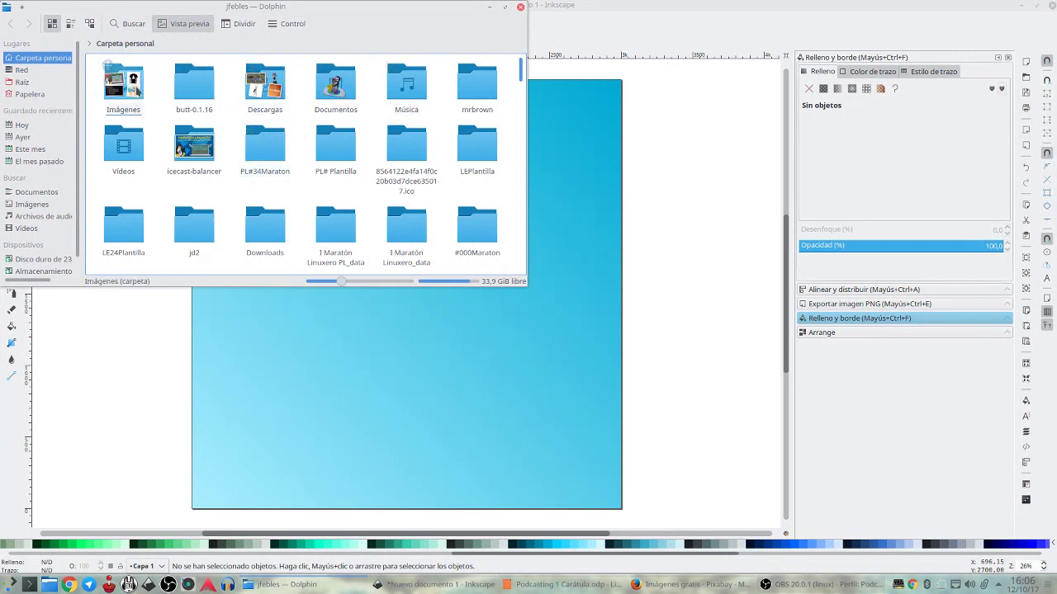
{"action": "left_click", "coordinate": [123, 83]}
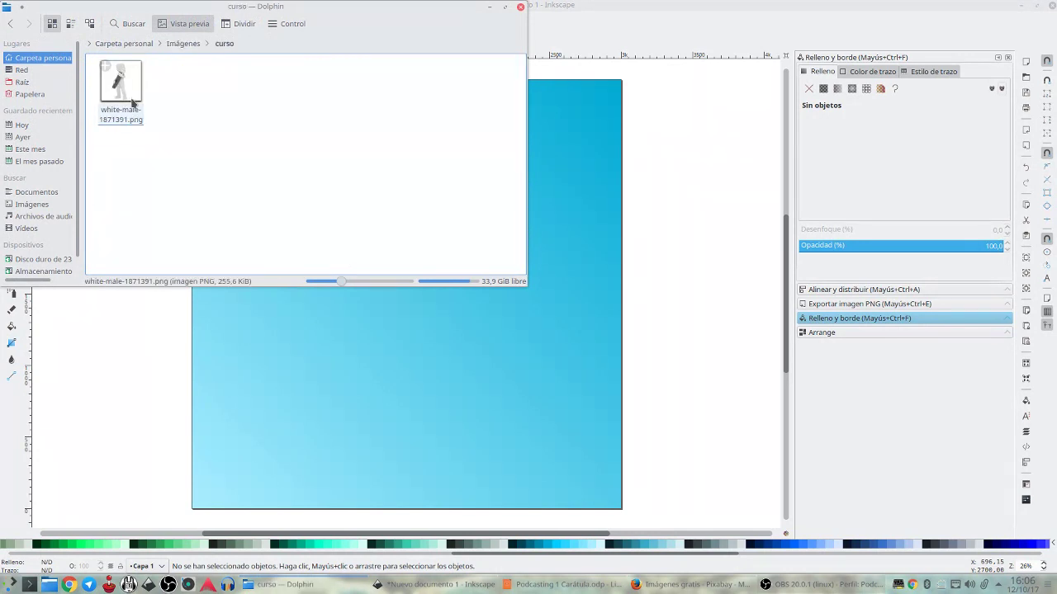
{"action": "mouse_move", "coordinate": [135, 97]}
{"action": "left_mouse_down"}
{"action": "mouse_move", "coordinate": [198, 242]}
{"action": "mouse_move", "coordinate": [496, 355]}
{"action": "left_mouse_up"}
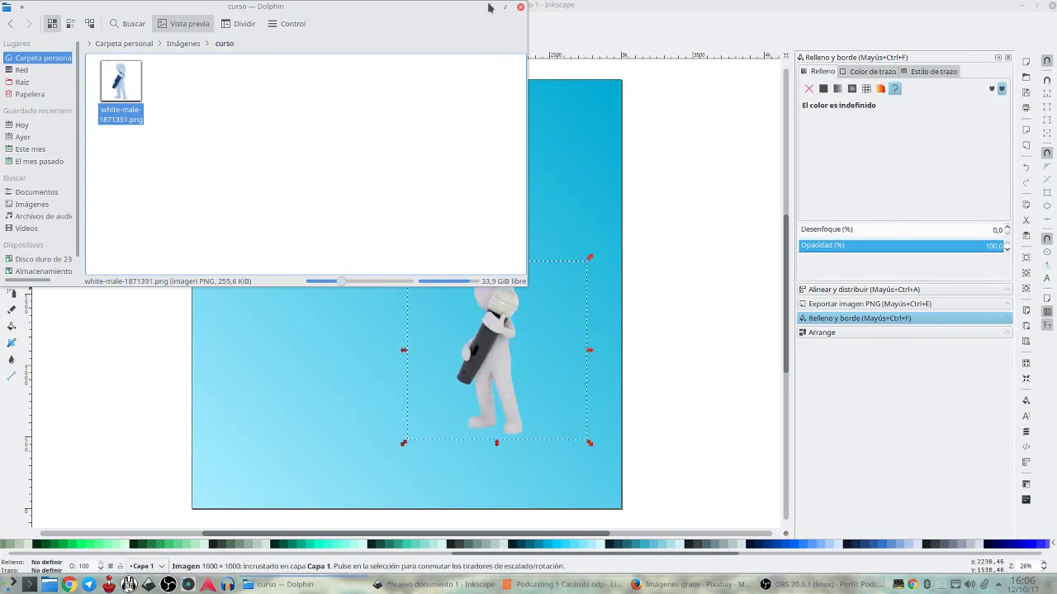
{"action": "left_click", "coordinate": [489, 7]}
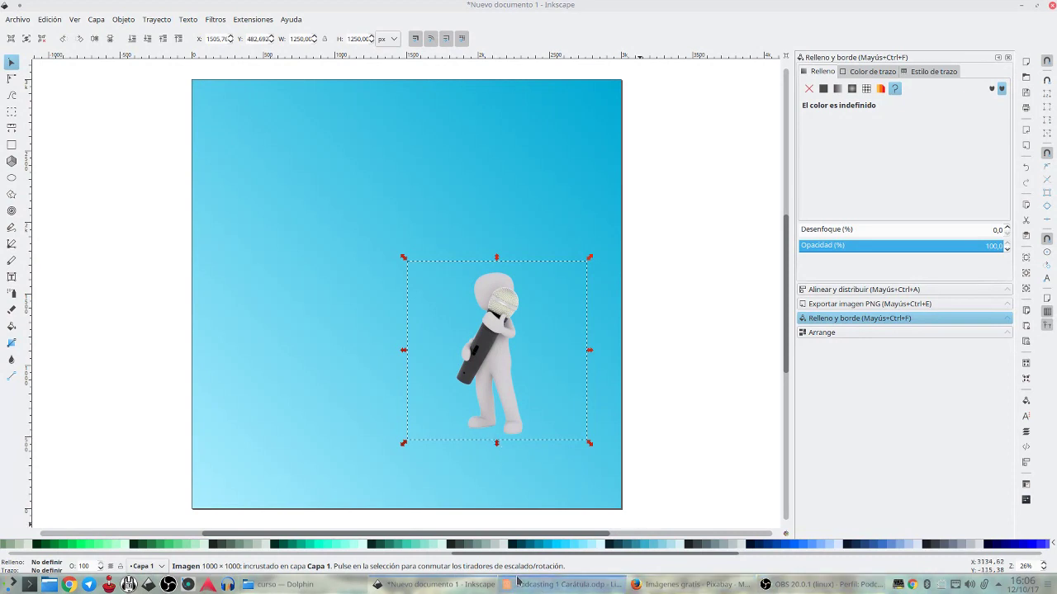
Scroll through the Pixabay 'man 3d' results in Firefox
{"action": "left_click", "coordinate": [660, 585]}
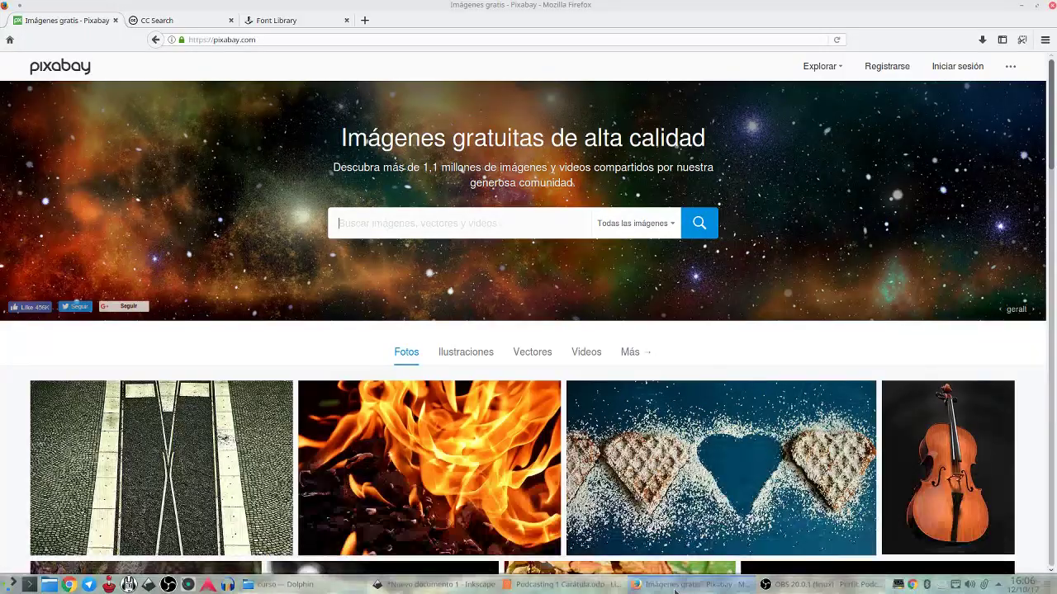
{"action": "scroll", "coordinate": [682, 326], "scroll_direction": "down", "scroll_amount": 3}
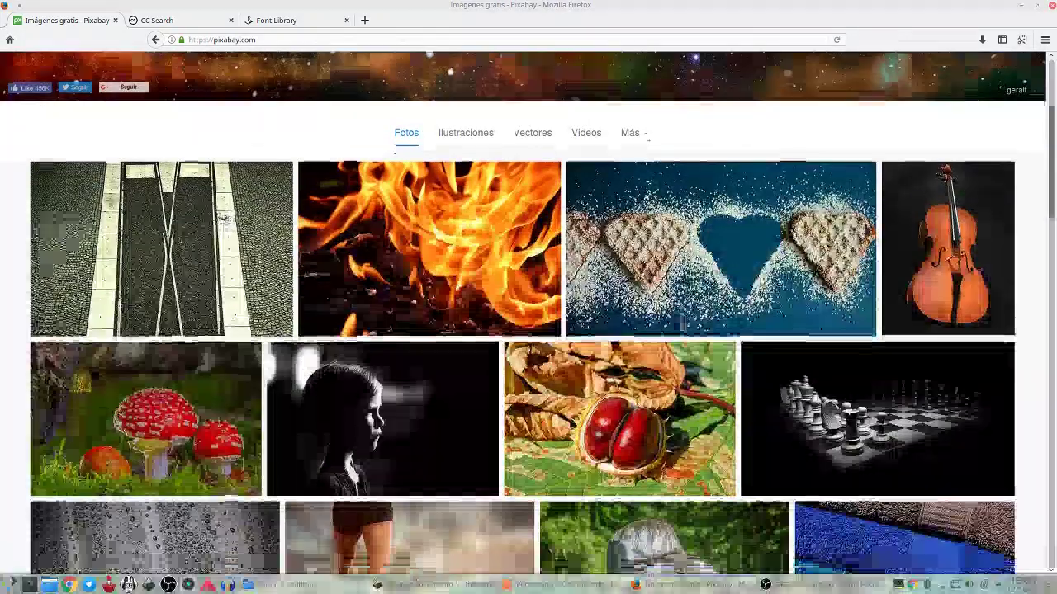
{"action": "scroll", "coordinate": [682, 326], "scroll_direction": "down", "scroll_amount": 3}
{"action": "scroll", "coordinate": [682, 327], "scroll_direction": "down", "scroll_amount": 2}
{"action": "scroll", "coordinate": [682, 326], "scroll_direction": "down", "scroll_amount": 2}
{"action": "scroll", "coordinate": [682, 326], "scroll_direction": "down", "scroll_amount": 2}
{"action": "scroll", "coordinate": [682, 326], "scroll_direction": "down", "scroll_amount": 2}
{"action": "scroll", "coordinate": [682, 326], "scroll_direction": "down", "scroll_amount": 3}
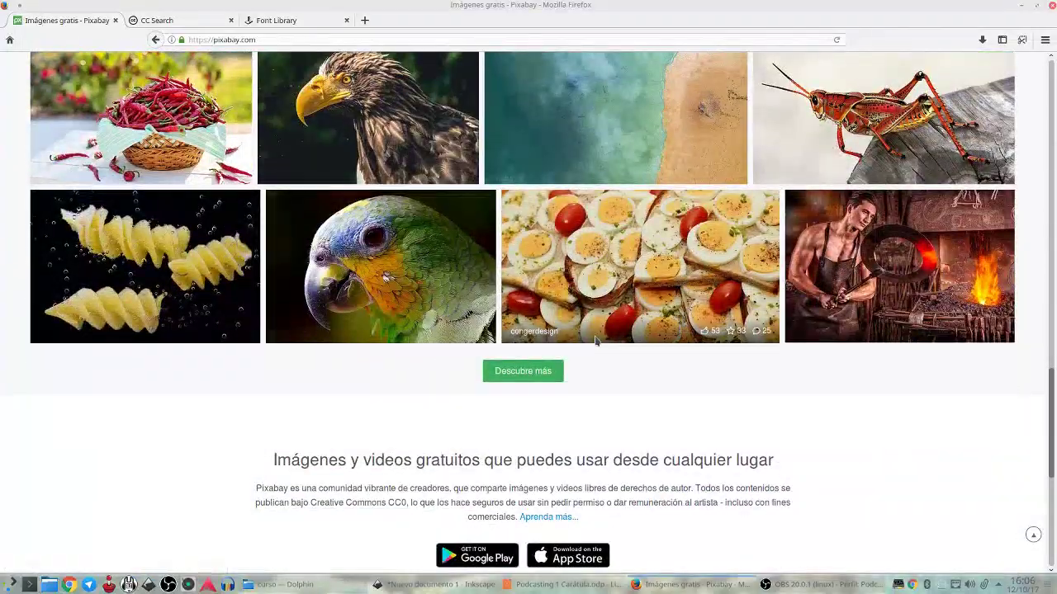
{"action": "scroll", "coordinate": [594, 334], "scroll_direction": "up", "scroll_amount": 3}
{"action": "scroll", "coordinate": [595, 334], "scroll_direction": "up", "scroll_amount": 3}
{"action": "scroll", "coordinate": [595, 334], "scroll_direction": "up", "scroll_amount": 3}
{"action": "scroll", "coordinate": [594, 338], "scroll_direction": "up", "scroll_amount": 3}
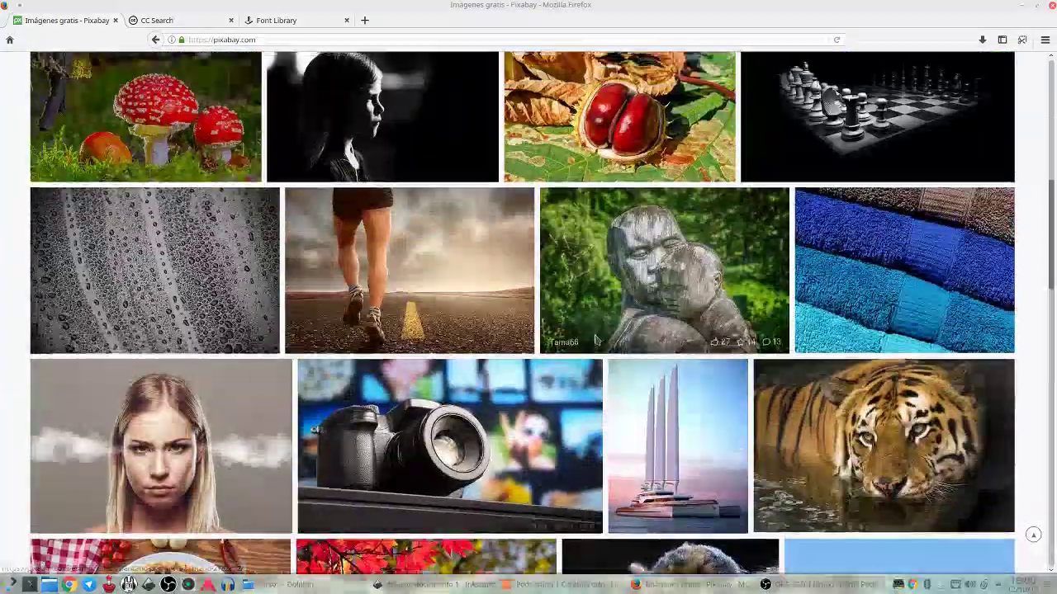
{"action": "scroll", "coordinate": [595, 339], "scroll_direction": "up", "scroll_amount": 3}
{"action": "scroll", "coordinate": [578, 289], "scroll_direction": "up", "scroll_amount": 3}
{"action": "scroll", "coordinate": [522, 196], "scroll_direction": "up", "scroll_amount": 1}
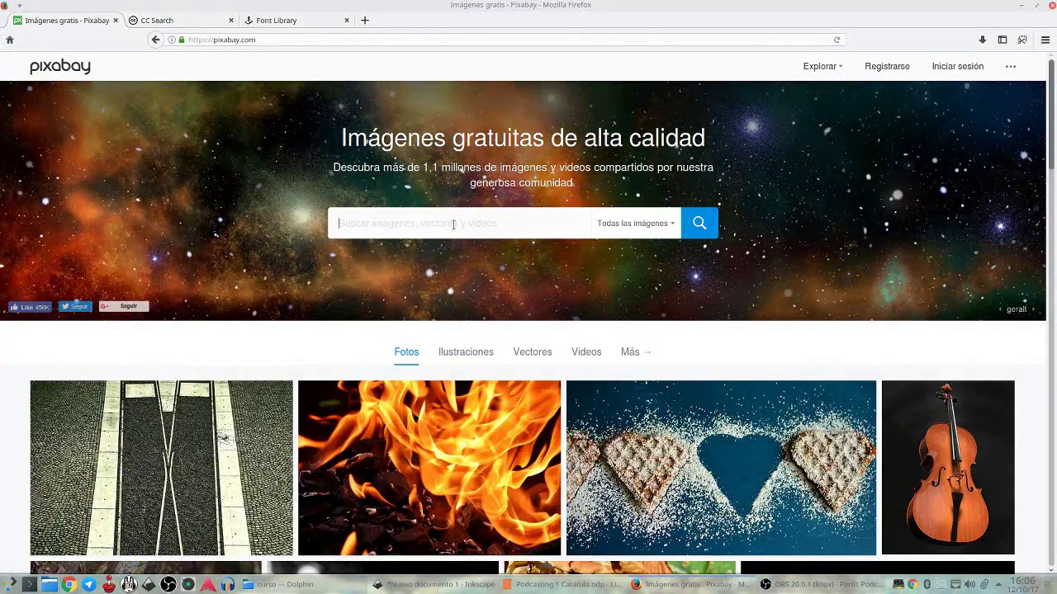
Search Pixabay for 'man 3d micro', then fall back to 'man 3d'
{"action": "type", "text": "man "}
{"action": "type", "text": "3d micro"}
{"action": "key", "text": "Return"}
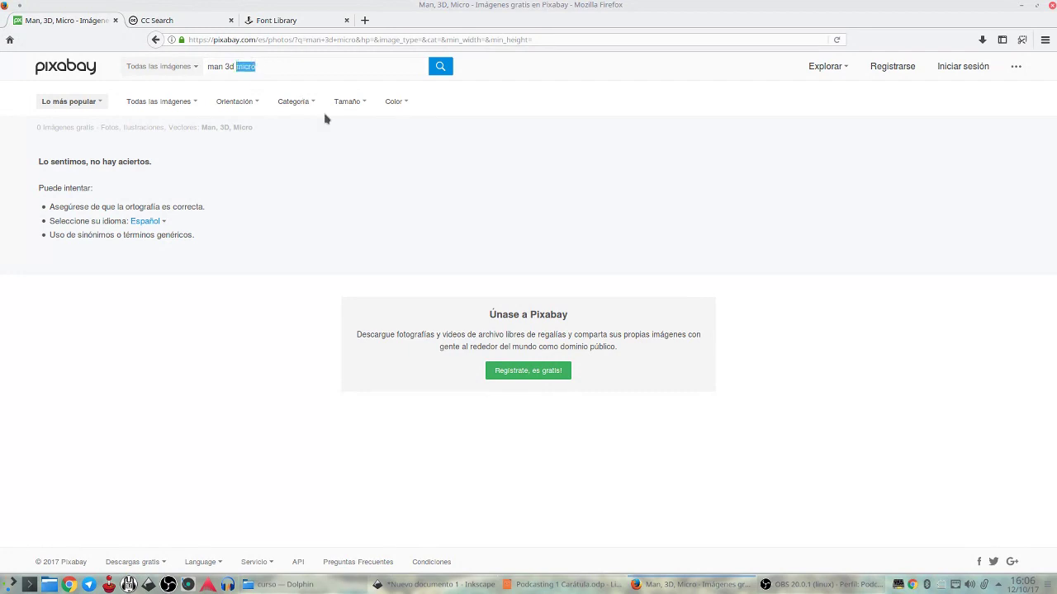
{"action": "key", "text": "Return"}
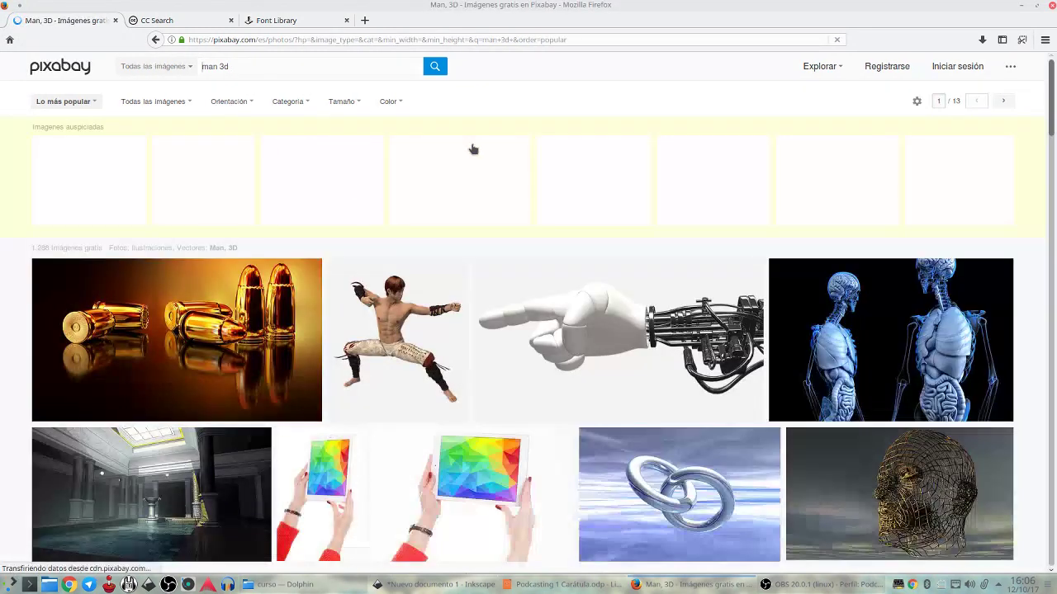
{"action": "scroll", "coordinate": [495, 405], "scroll_direction": "down", "scroll_amount": 3}
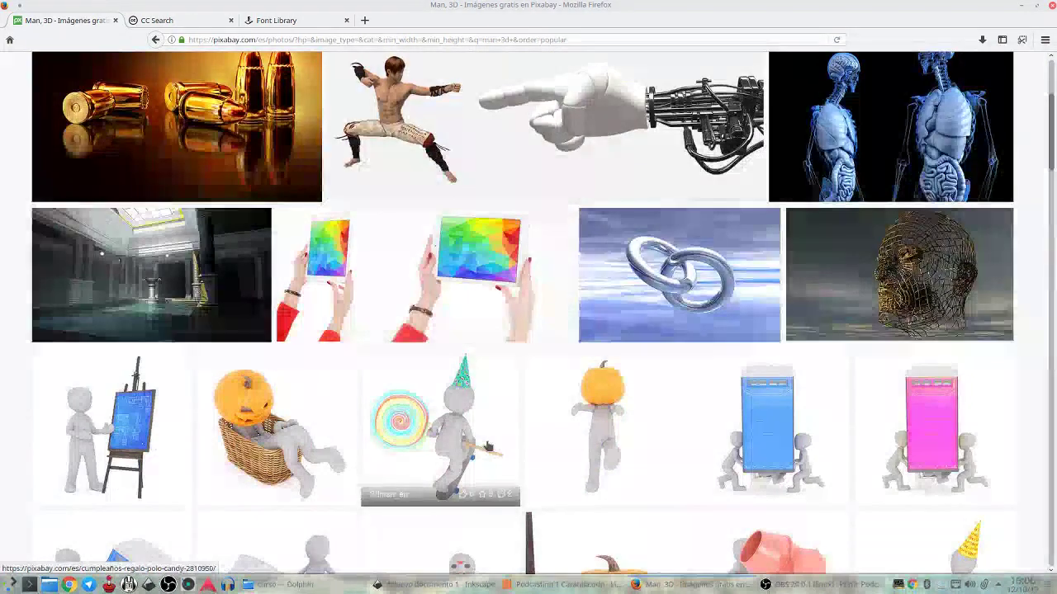
{"action": "scroll", "coordinate": [488, 446], "scroll_direction": "up", "scroll_amount": 3}
{"action": "scroll", "coordinate": [487, 446], "scroll_direction": "up", "scroll_amount": 1}
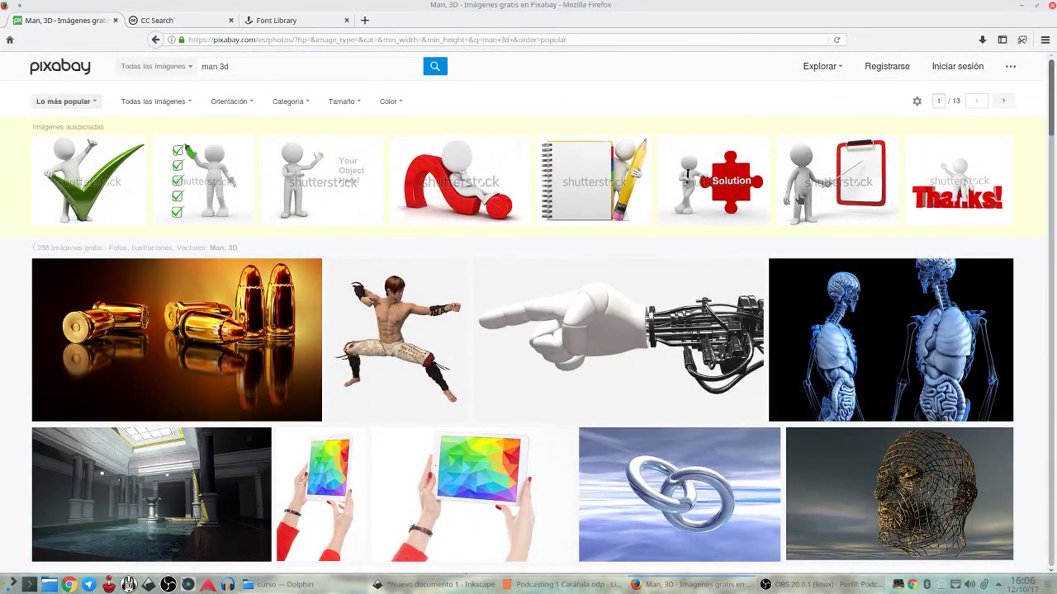
{"action": "mouse_move", "coordinate": [1051, 95]}
{"action": "left_mouse_down"}
{"action": "mouse_move", "coordinate": [1054, 398]}
{"action": "mouse_move", "coordinate": [1037, 512]}
{"action": "left_mouse_up"}
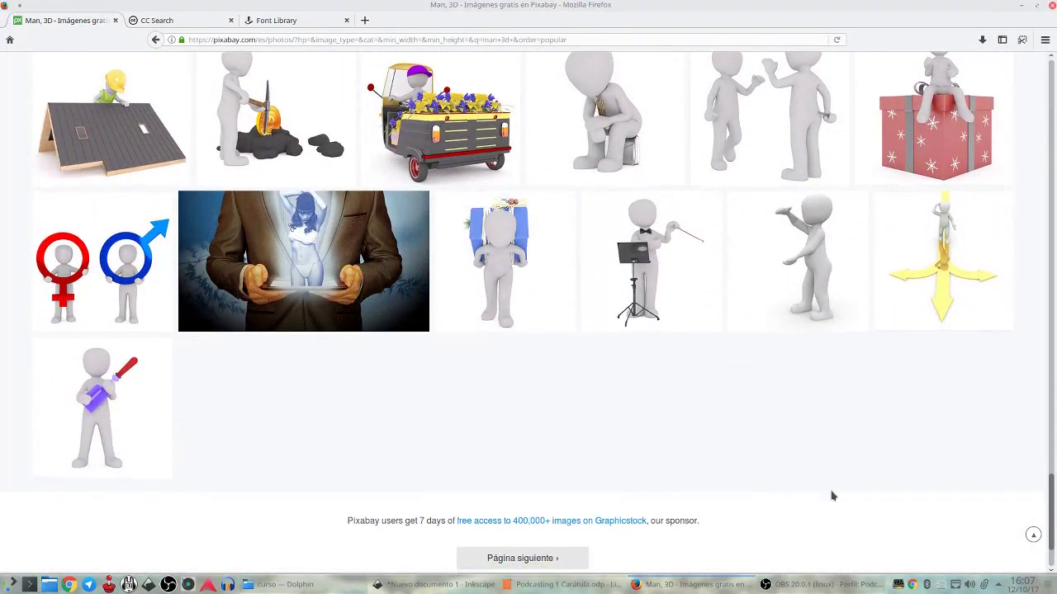
{"action": "scroll", "coordinate": [830, 493], "scroll_direction": "down", "scroll_amount": 3}
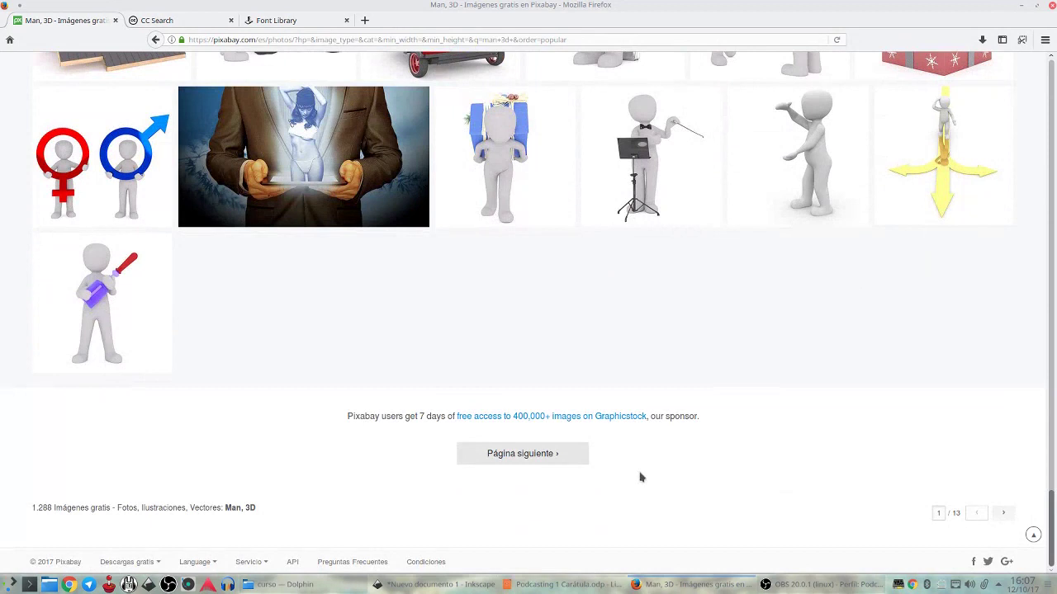
Browse the second and following pages of 'man 3d' results
{"action": "left_click", "coordinate": [1004, 513]}
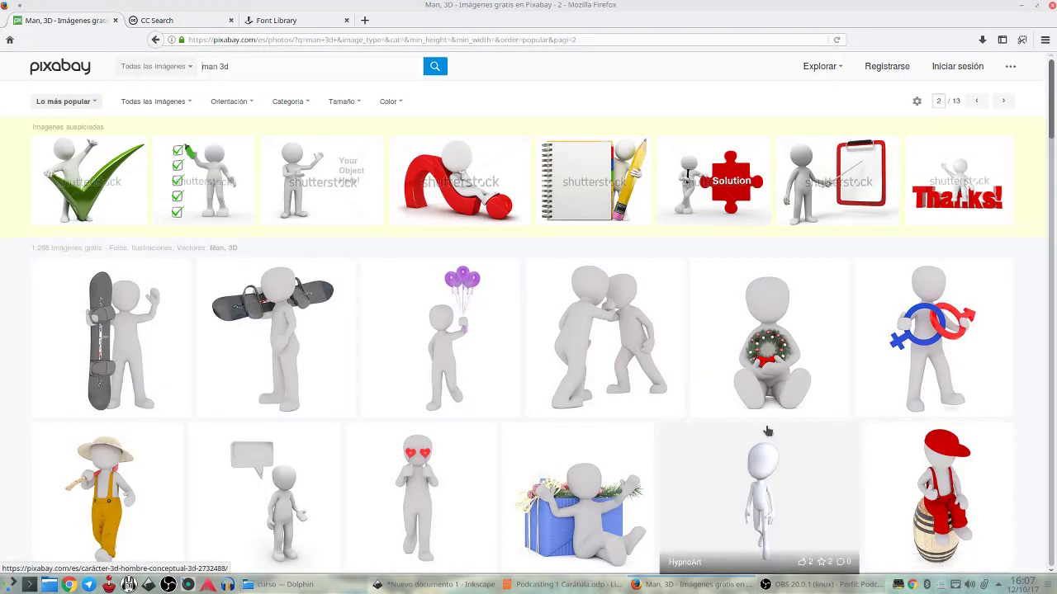
{"action": "scroll", "coordinate": [768, 434], "scroll_direction": "down", "scroll_amount": 5}
{"action": "scroll", "coordinate": [776, 440], "scroll_direction": "down", "scroll_amount": 3}
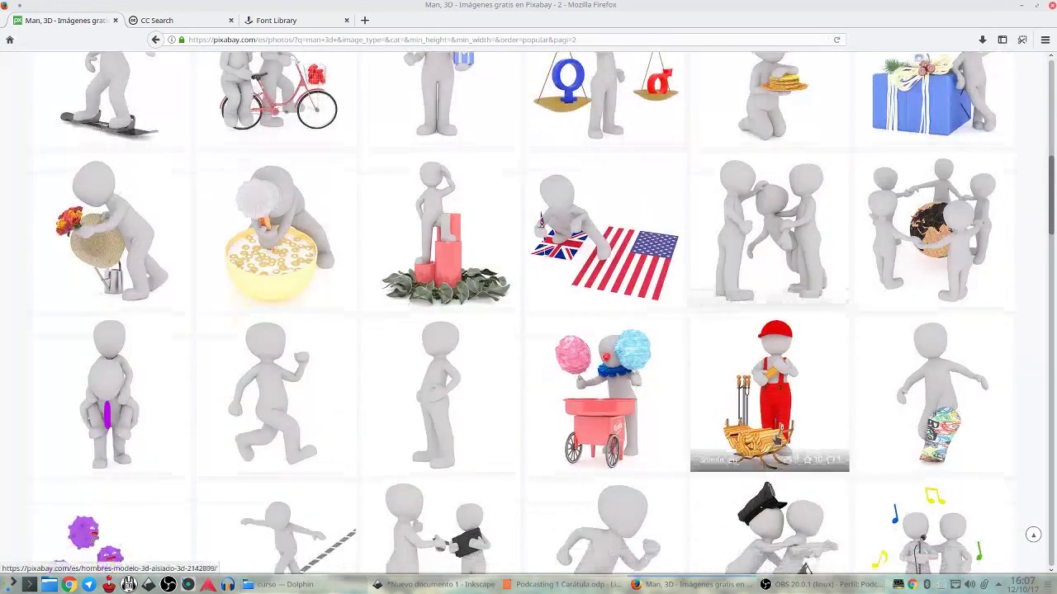
{"action": "scroll", "coordinate": [776, 441], "scroll_direction": "down", "scroll_amount": 3}
{"action": "scroll", "coordinate": [776, 440], "scroll_direction": "down", "scroll_amount": 3}
{"action": "scroll", "coordinate": [776, 440], "scroll_direction": "down", "scroll_amount": 2}
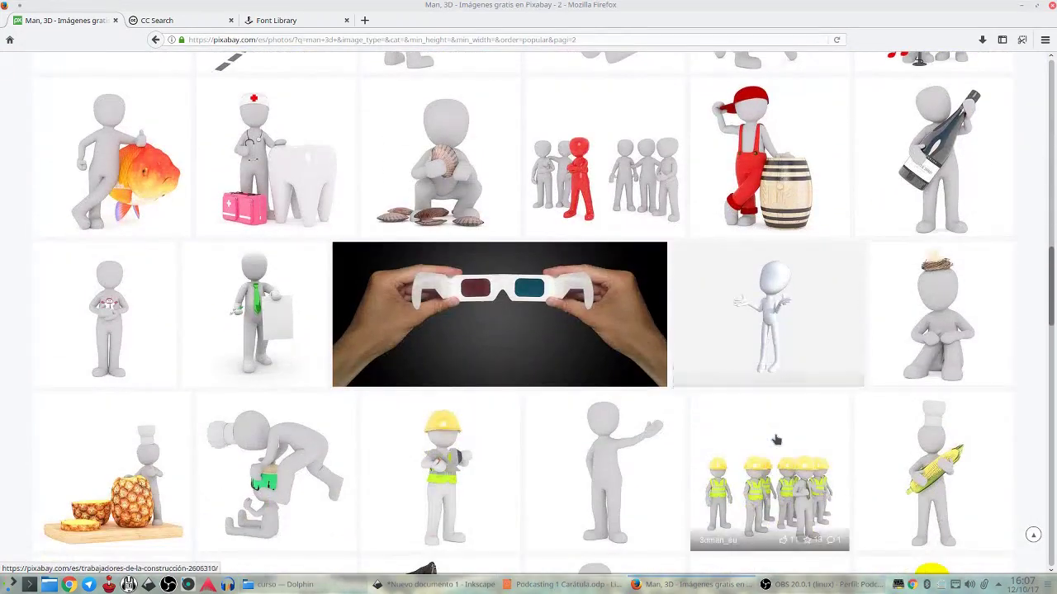
{"action": "scroll", "coordinate": [776, 440], "scroll_direction": "down", "scroll_amount": 2}
{"action": "scroll", "coordinate": [776, 440], "scroll_direction": "down", "scroll_amount": 3}
{"action": "scroll", "coordinate": [776, 440], "scroll_direction": "down", "scroll_amount": 2}
{"action": "scroll", "coordinate": [776, 440], "scroll_direction": "down", "scroll_amount": 2}
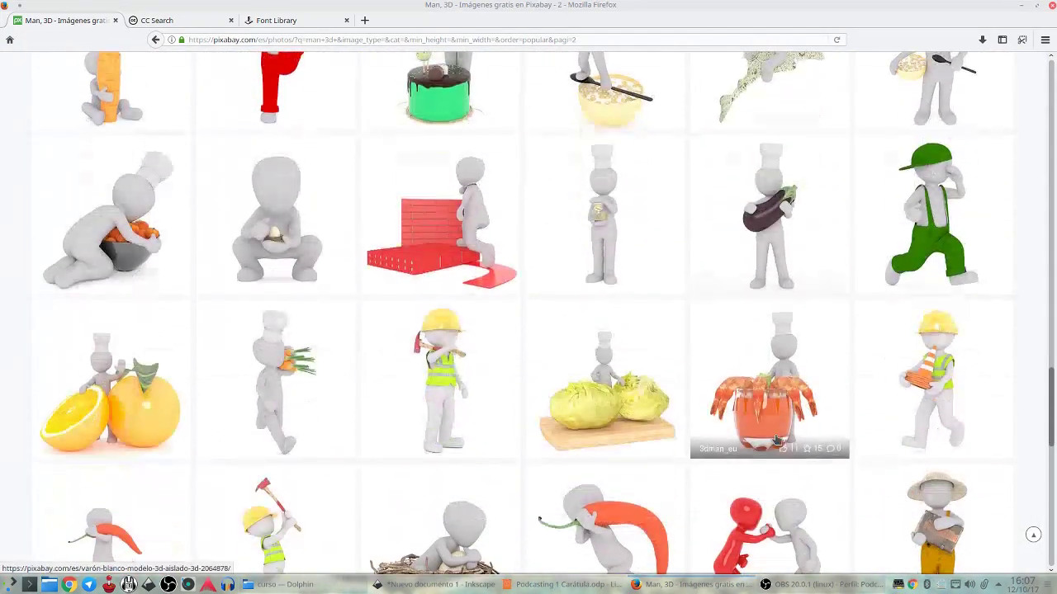
{"action": "scroll", "coordinate": [776, 440], "scroll_direction": "down", "scroll_amount": 2}
{"action": "scroll", "coordinate": [777, 440], "scroll_direction": "down", "scroll_amount": 3}
{"action": "scroll", "coordinate": [776, 440], "scroll_direction": "down", "scroll_amount": 2}
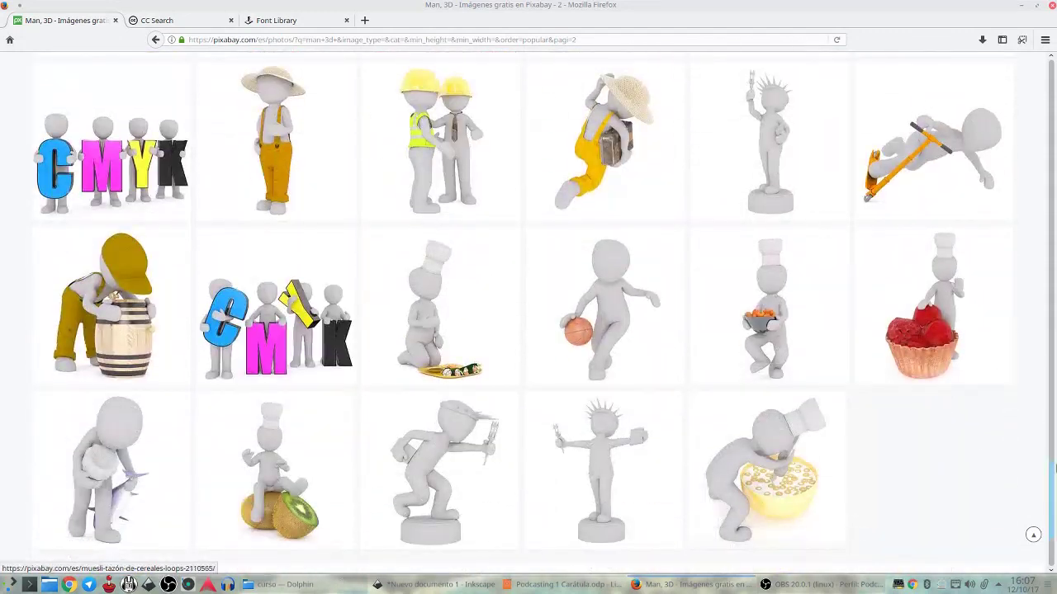
{"action": "scroll", "coordinate": [650, 479], "scroll_direction": "down", "scroll_amount": 3}
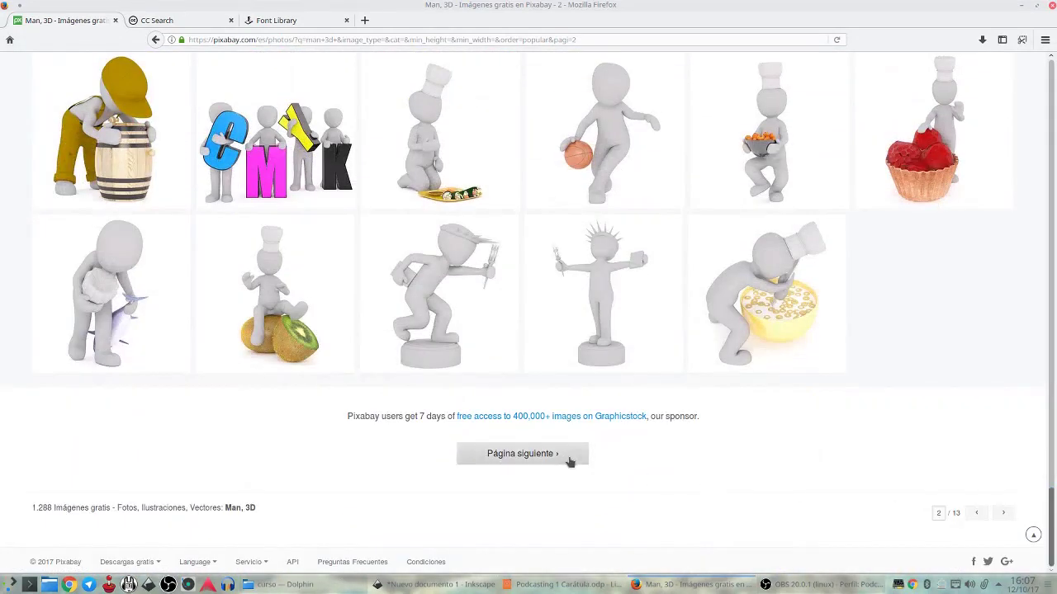
{"action": "left_click", "coordinate": [566, 461]}
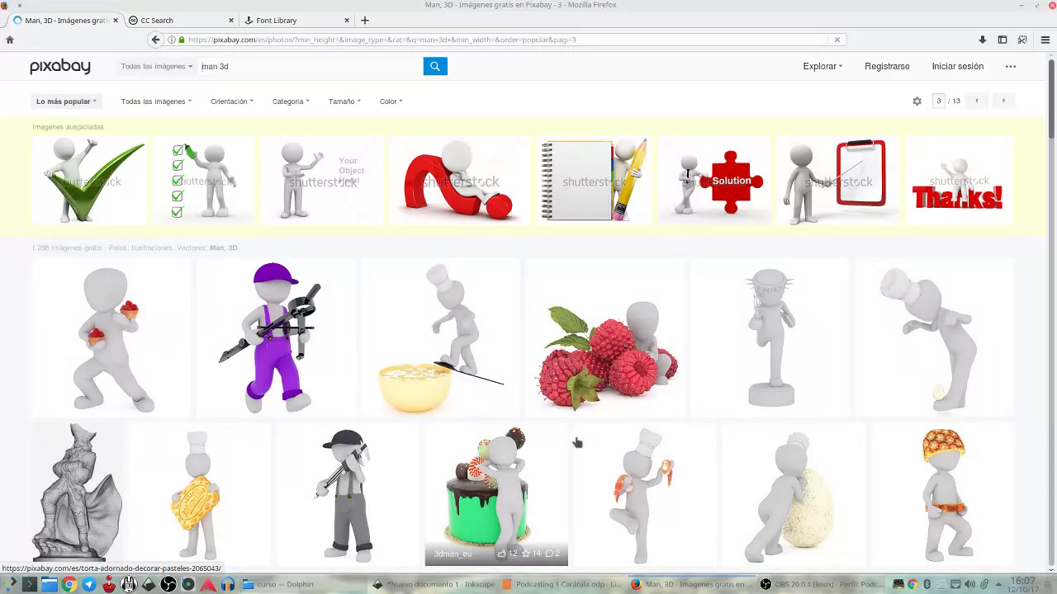
Switch to the Creative Commons search page
{"action": "mouse_move", "coordinate": [1054, 118]}
{"action": "left_mouse_down"}
{"action": "mouse_move", "coordinate": [1055, 525]}
{"action": "mouse_move", "coordinate": [874, 536]}
{"action": "left_mouse_up"}
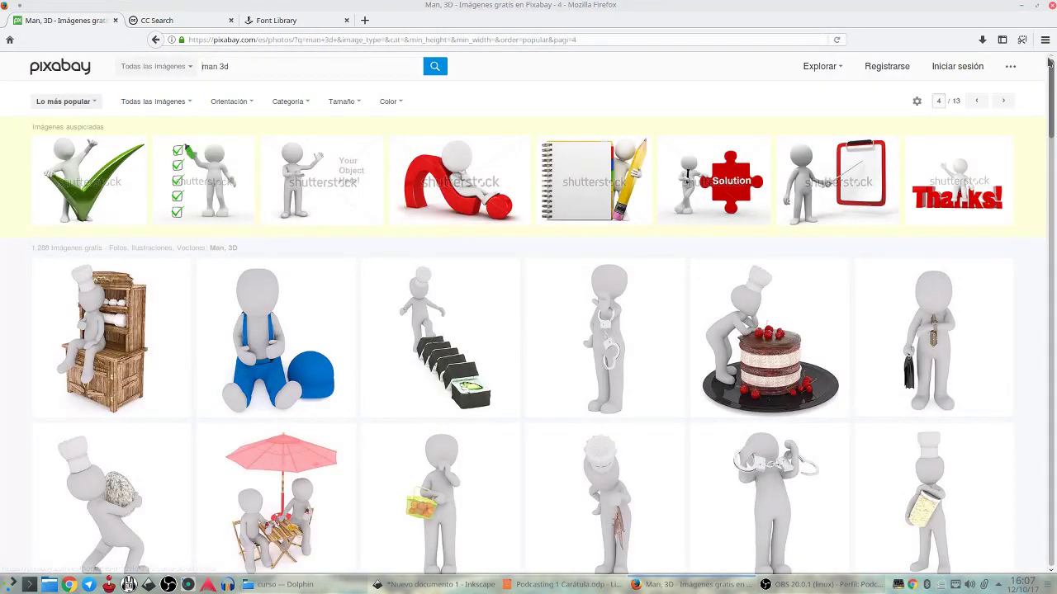
{"action": "left_click_drag", "start_coordinate": [1050, 63], "coordinate": [1054, 358]}
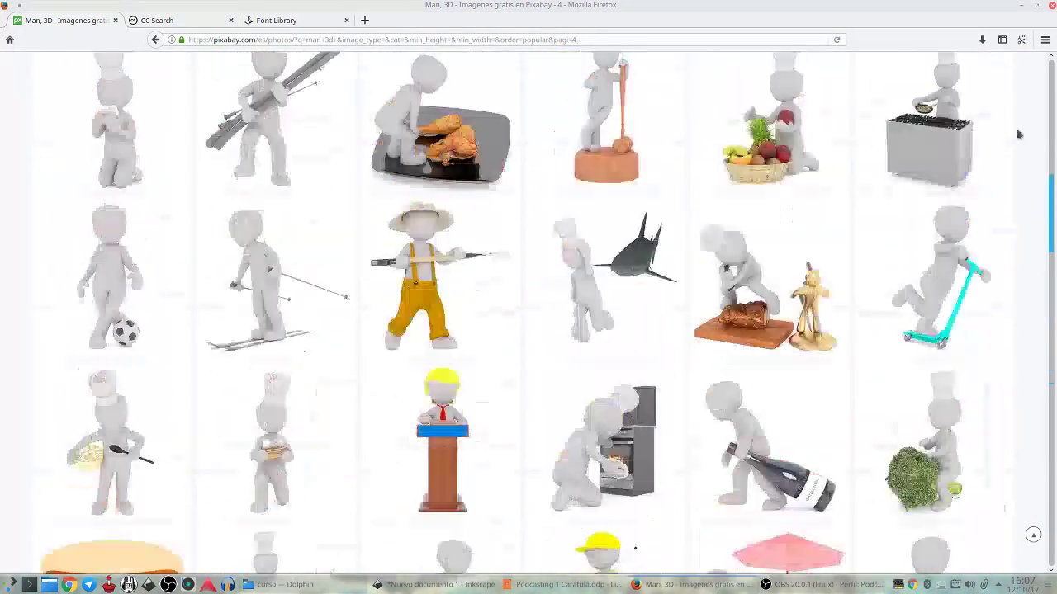
{"action": "left_click_drag", "start_coordinate": [1054, 357], "coordinate": [162, 6]}
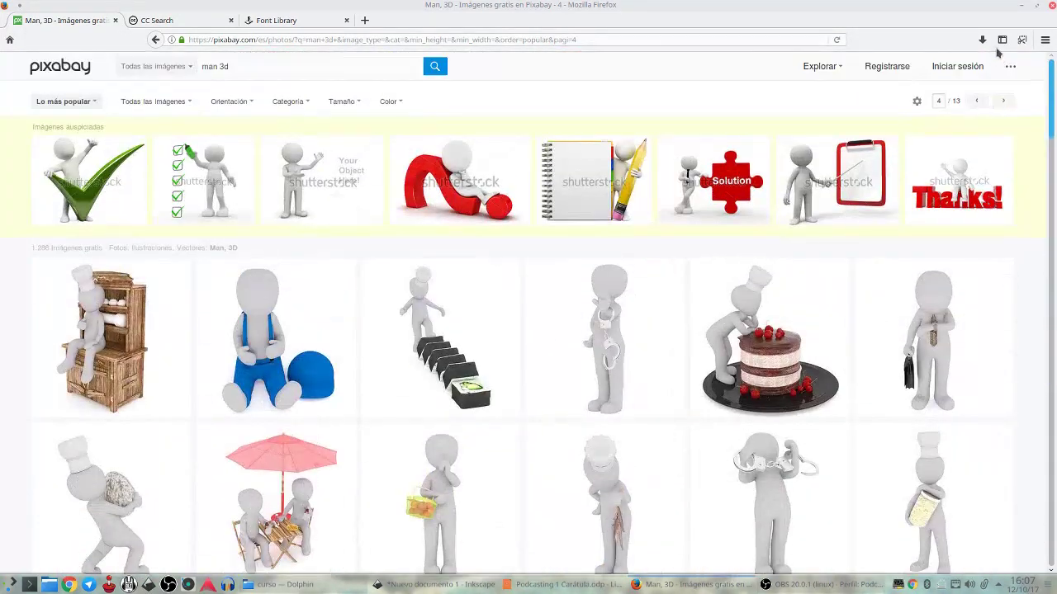
{"action": "left_click", "coordinate": [170, 21]}
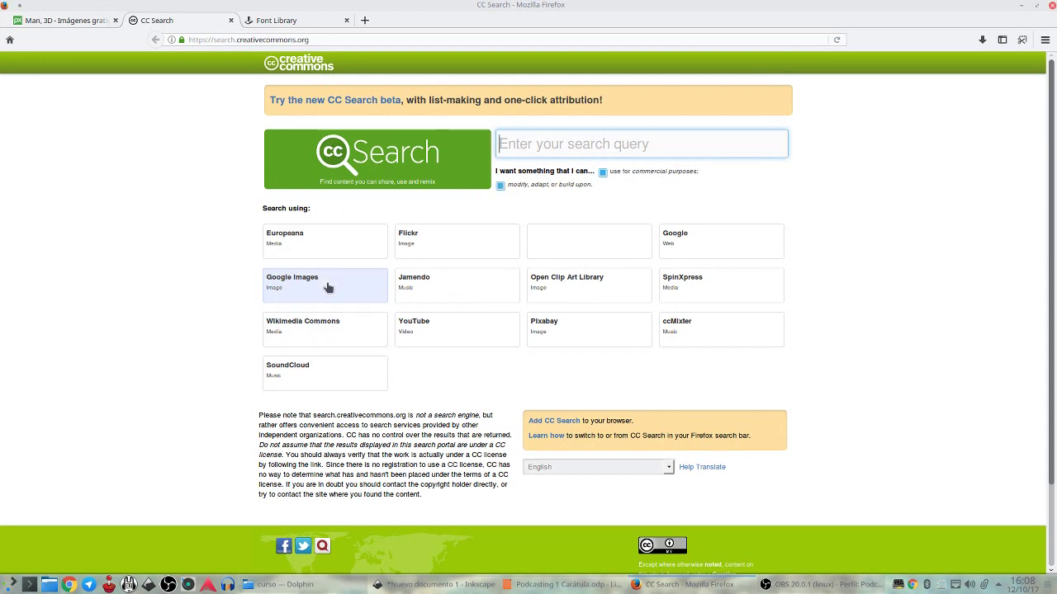
Search Google Images for 'microphone' from CC Search
{"action": "type", "text": "microphone"}
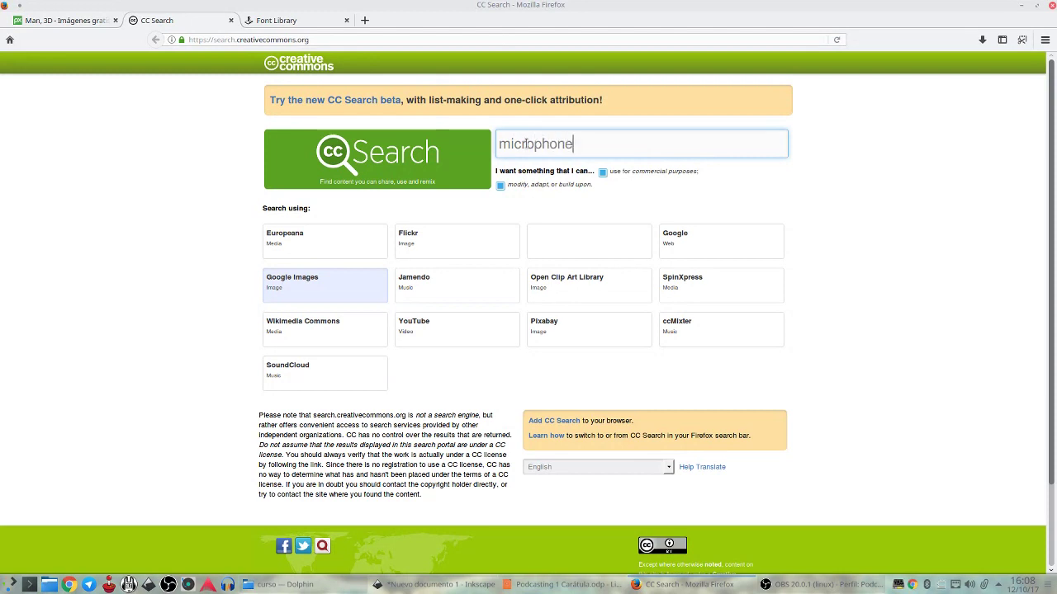
{"action": "key", "text": "Return"}
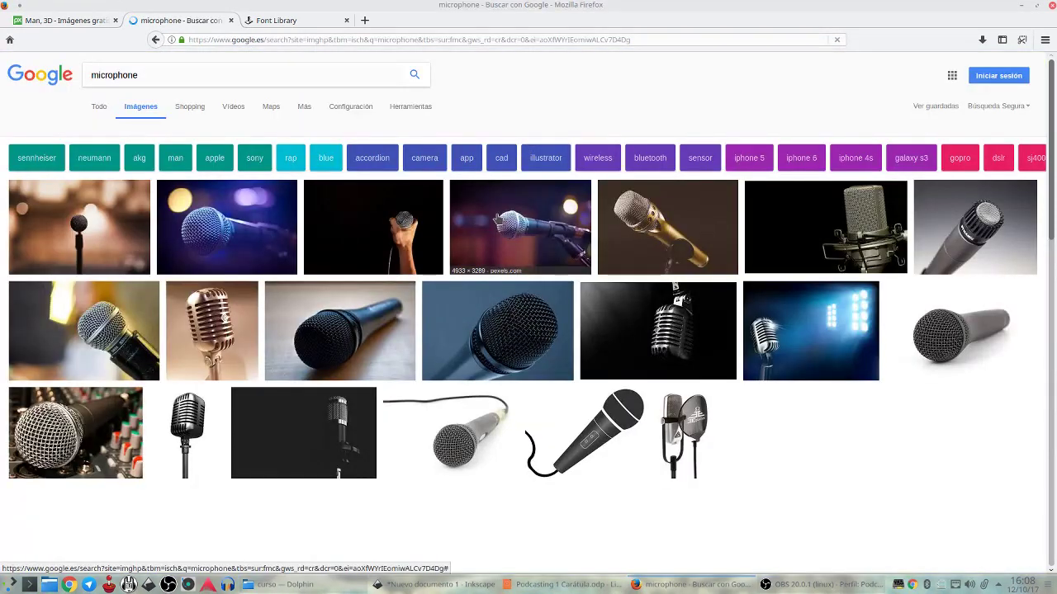
{"action": "scroll", "coordinate": [880, 325], "scroll_direction": "down", "scroll_amount": 3}
{"action": "scroll", "coordinate": [834, 322], "scroll_direction": "down", "scroll_amount": 1}
Find the white 3D man holding a microphone and open its Pixabay source page
{"action": "scroll", "coordinate": [834, 322], "scroll_direction": "down", "scroll_amount": 3}
{"action": "scroll", "coordinate": [834, 322], "scroll_direction": "down", "scroll_amount": 5}
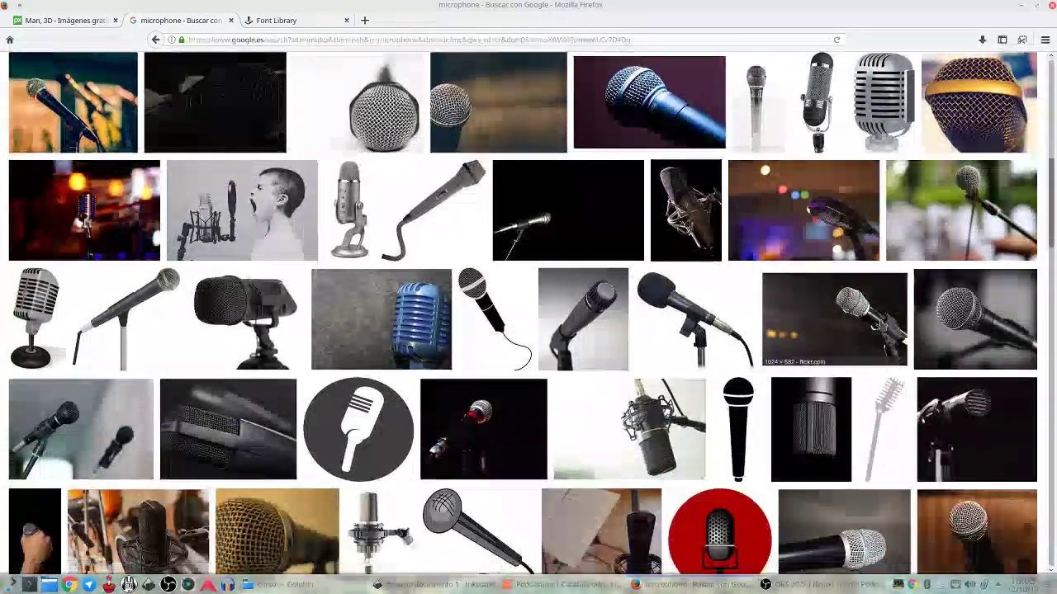
{"action": "scroll", "coordinate": [882, 324], "scroll_direction": "down", "scroll_amount": 4}
{"action": "scroll", "coordinate": [882, 324], "scroll_direction": "down", "scroll_amount": 5}
{"action": "scroll", "coordinate": [882, 325], "scroll_direction": "down", "scroll_amount": 3}
{"action": "scroll", "coordinate": [882, 325], "scroll_direction": "down", "scroll_amount": 3}
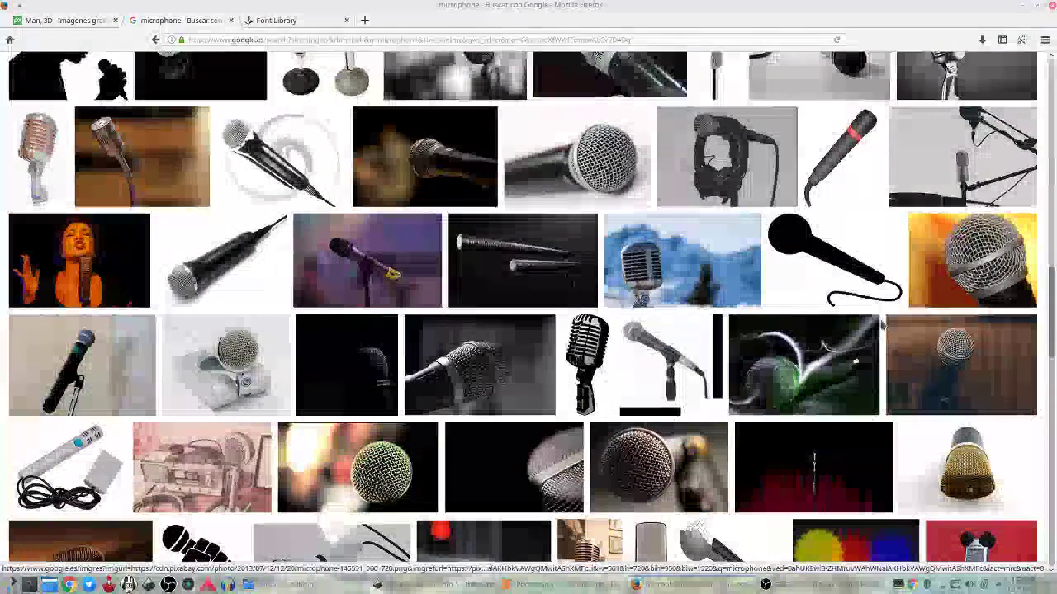
{"action": "scroll", "coordinate": [882, 325], "scroll_direction": "down", "scroll_amount": 3}
{"action": "scroll", "coordinate": [882, 325], "scroll_direction": "down", "scroll_amount": 2}
{"action": "scroll", "coordinate": [743, 273], "scroll_direction": "down", "scroll_amount": 1}
{"action": "scroll", "coordinate": [653, 232], "scroll_direction": "down", "scroll_amount": 2}
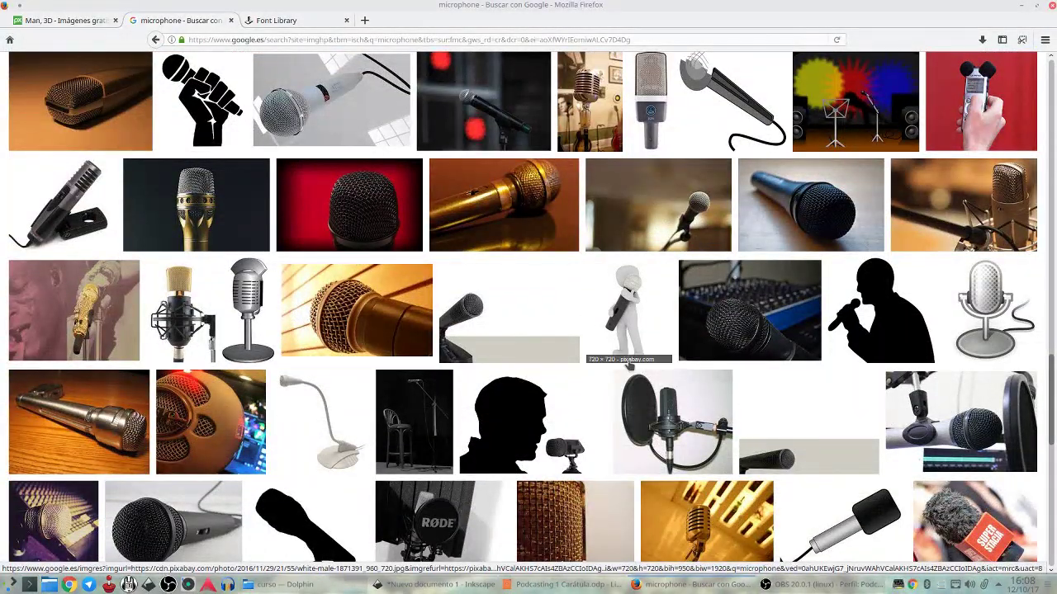
{"action": "left_click", "coordinate": [621, 330]}
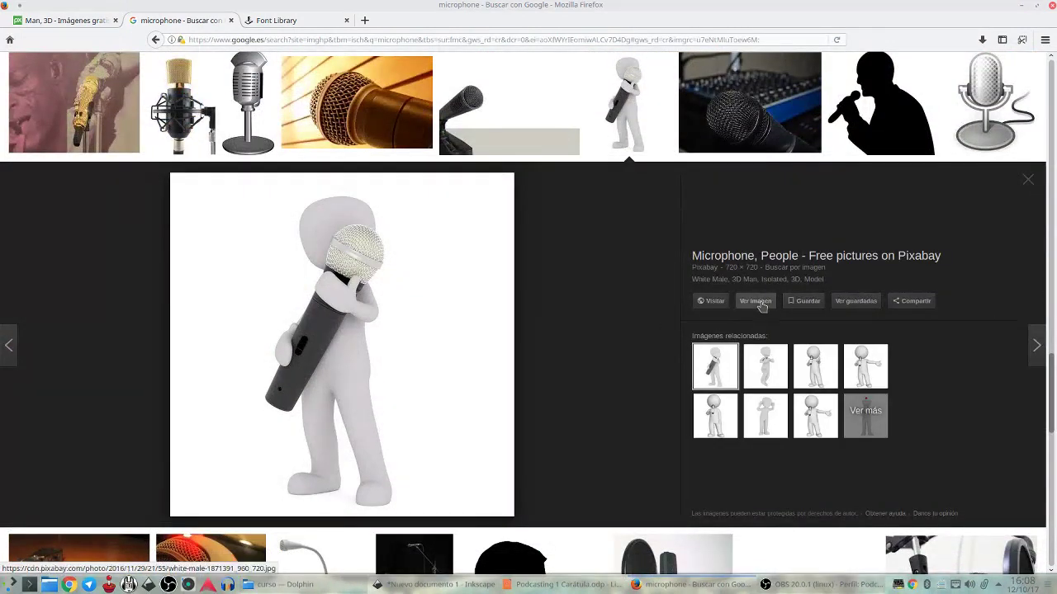
{"action": "left_click", "coordinate": [715, 303]}
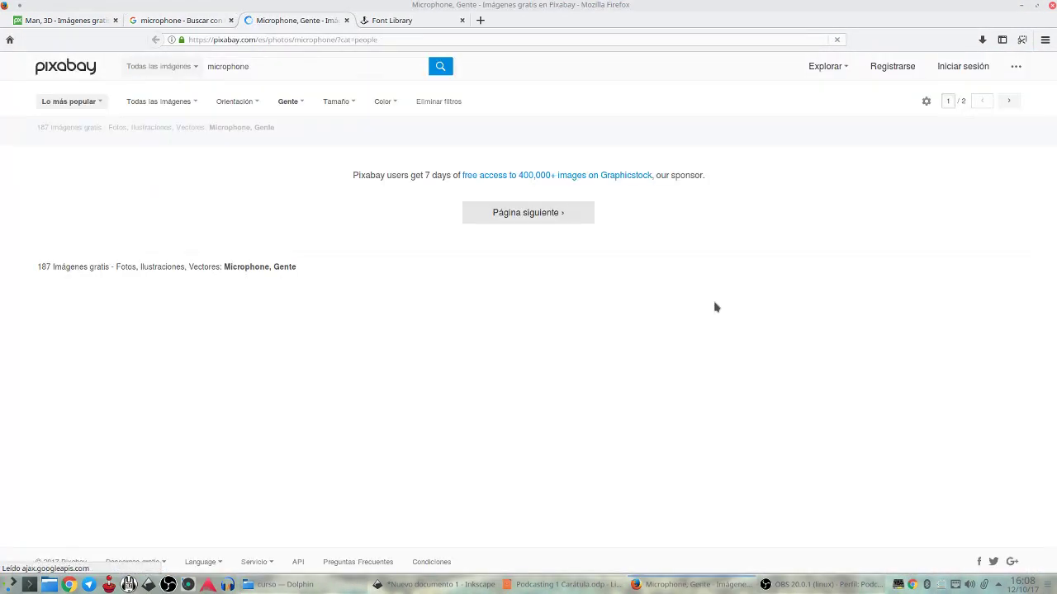
Open the Pixabay page for the white 3D microphone man, check its download sizes, and return to Inkscape
{"action": "scroll", "coordinate": [715, 330], "scroll_direction": "down", "scroll_amount": 5}
{"action": "scroll", "coordinate": [715, 331], "scroll_direction": "down", "scroll_amount": 5}
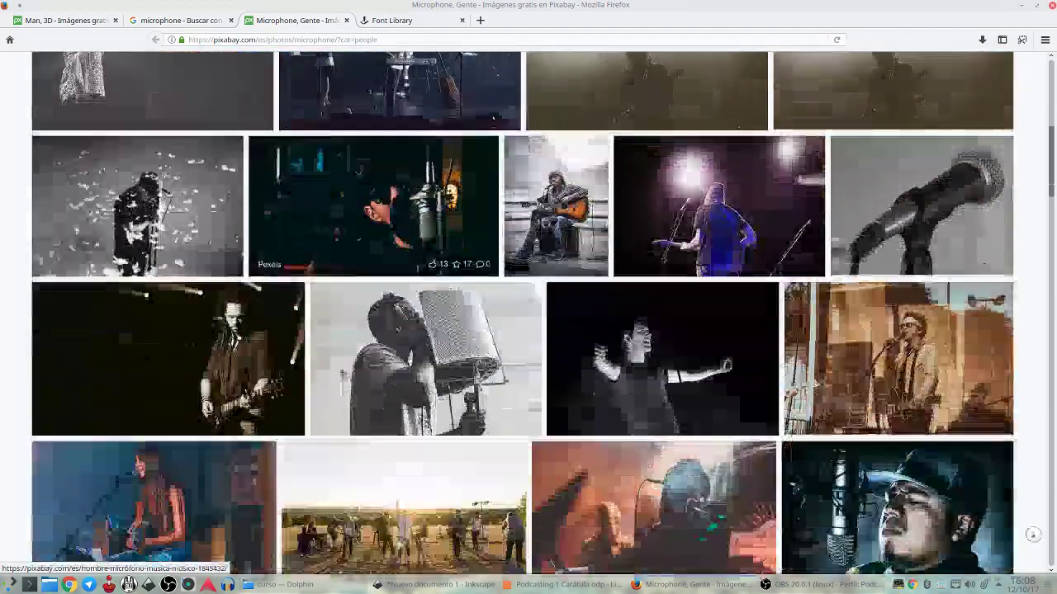
{"action": "scroll", "coordinate": [715, 330], "scroll_direction": "down", "scroll_amount": 4}
{"action": "scroll", "coordinate": [479, 364], "scroll_direction": "down", "scroll_amount": 4}
{"action": "scroll", "coordinate": [479, 364], "scroll_direction": "down", "scroll_amount": 3}
{"action": "scroll", "coordinate": [479, 364], "scroll_direction": "down", "scroll_amount": 5}
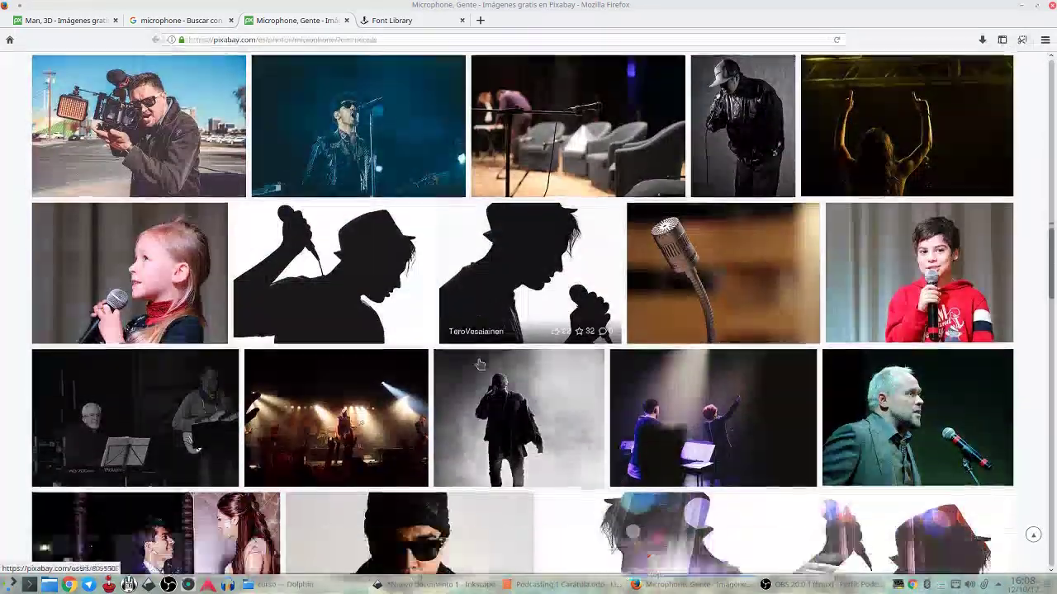
{"action": "scroll", "coordinate": [478, 364], "scroll_direction": "down", "scroll_amount": 5}
{"action": "scroll", "coordinate": [479, 365], "scroll_direction": "down", "scroll_amount": 5}
{"action": "scroll", "coordinate": [479, 364], "scroll_direction": "down", "scroll_amount": 5}
{"action": "left_click", "coordinate": [585, 202]}
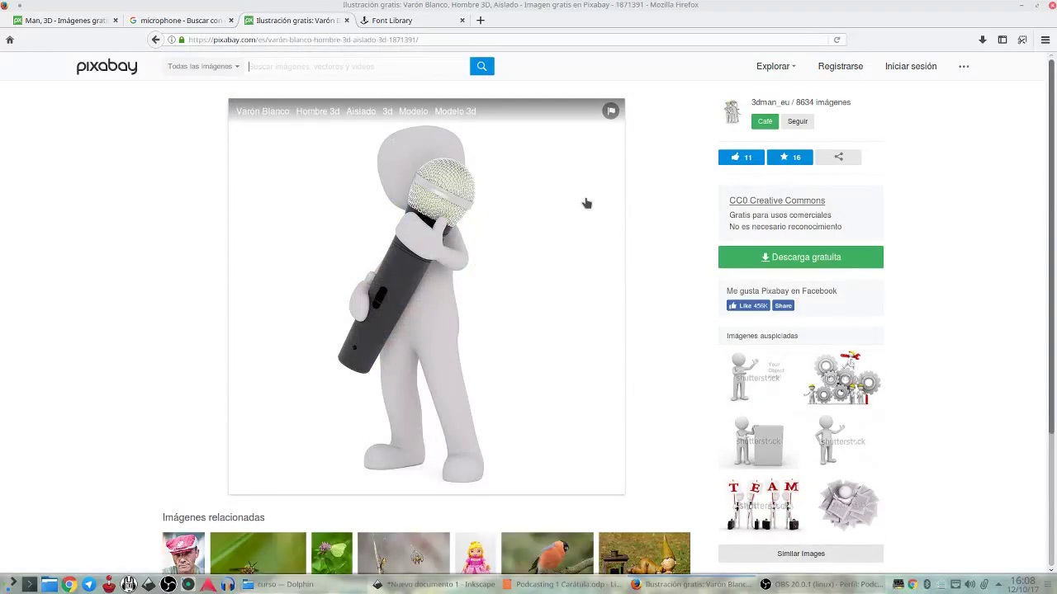
{"action": "left_click", "coordinate": [762, 261]}
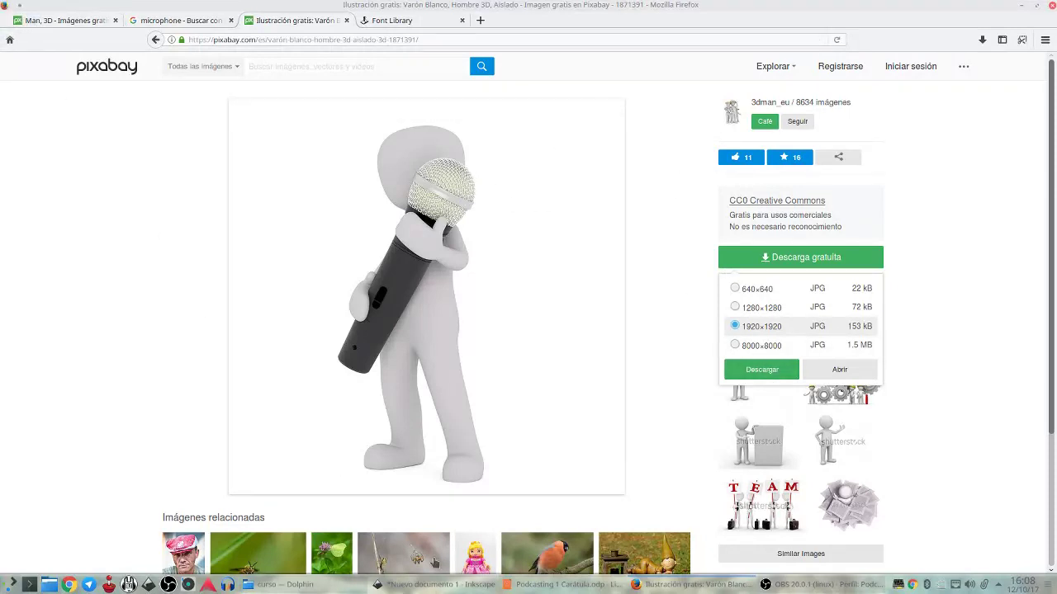
{"action": "left_click", "coordinate": [434, 584]}
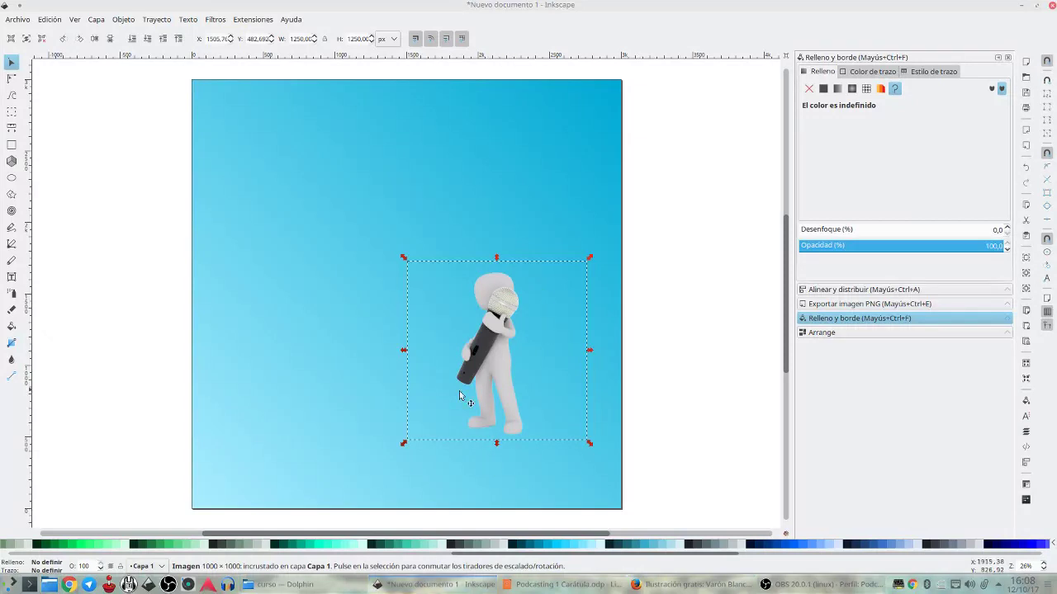
Scale the microphone man proportionally to about 2446 × 2446 px with width and height locked
{"action": "left_click", "coordinate": [326, 39]}
{"action": "left_click_drag", "start_coordinate": [405, 261], "coordinate": [356, 215]}
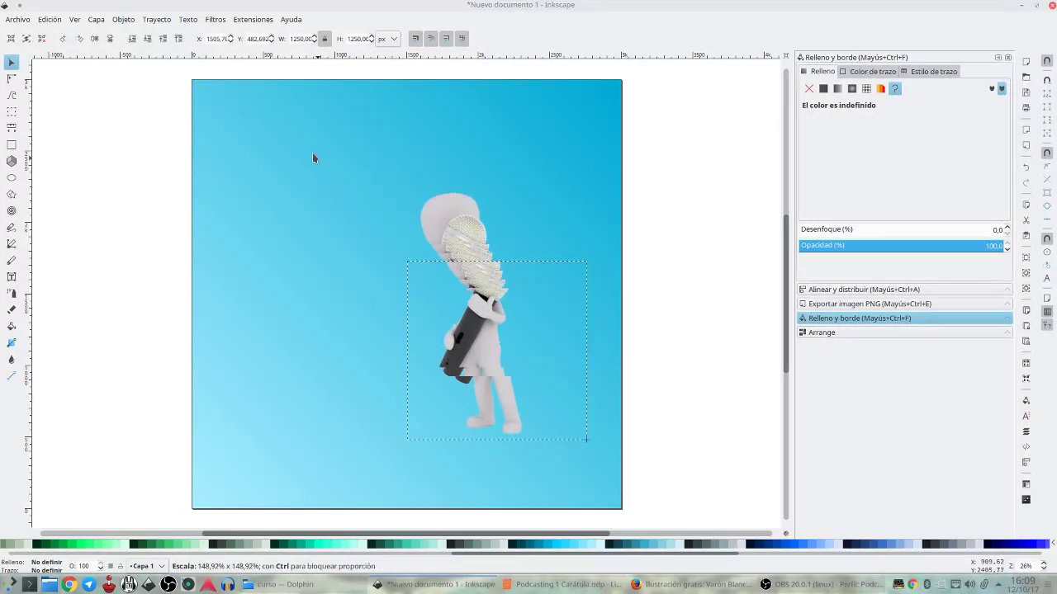
{"action": "mouse_move", "coordinate": [363, 329]}
{"action": "left_mouse_down"}
{"action": "mouse_move", "coordinate": [539, 343]}
{"action": "mouse_move", "coordinate": [247, 374]}
{"action": "left_mouse_up"}
{"action": "key", "text": "ctrl+z"}
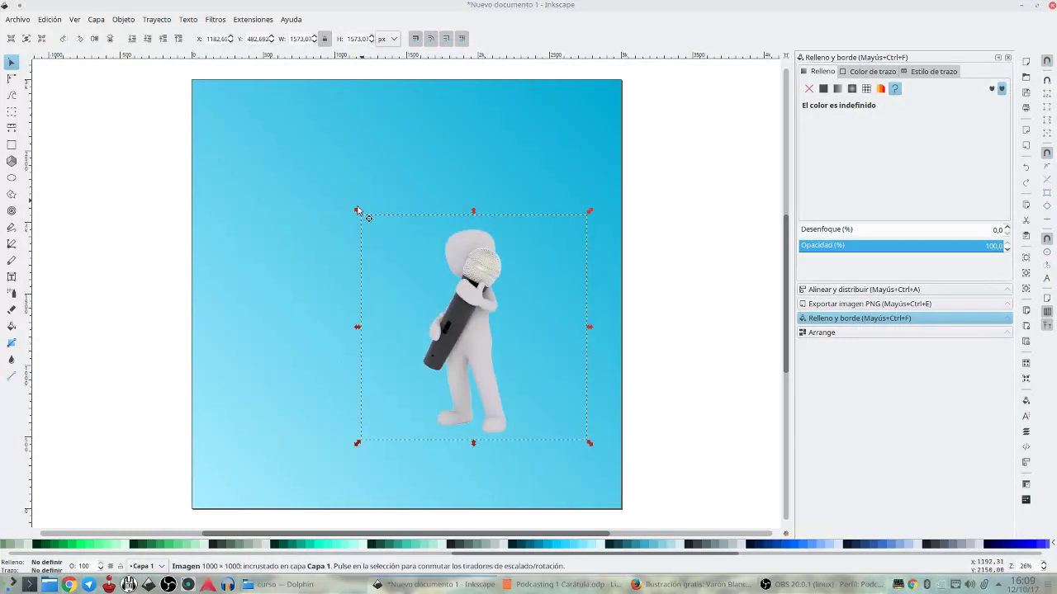
{"action": "left_click_drag", "start_coordinate": [358, 212], "coordinate": [146, 92]}
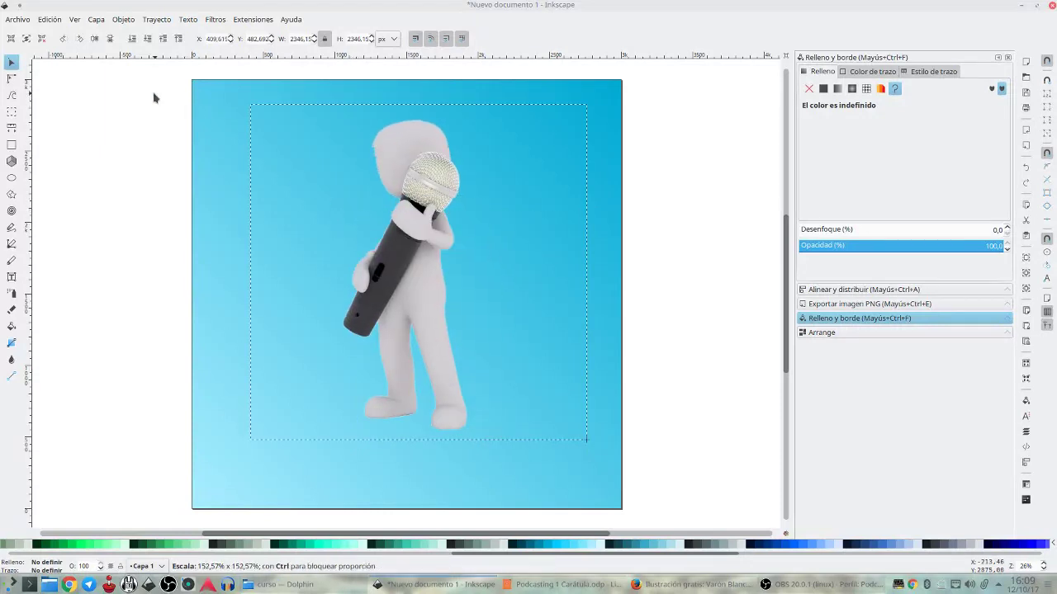
{"action": "left_click_drag", "start_coordinate": [561, 213], "coordinate": [542, 243]}
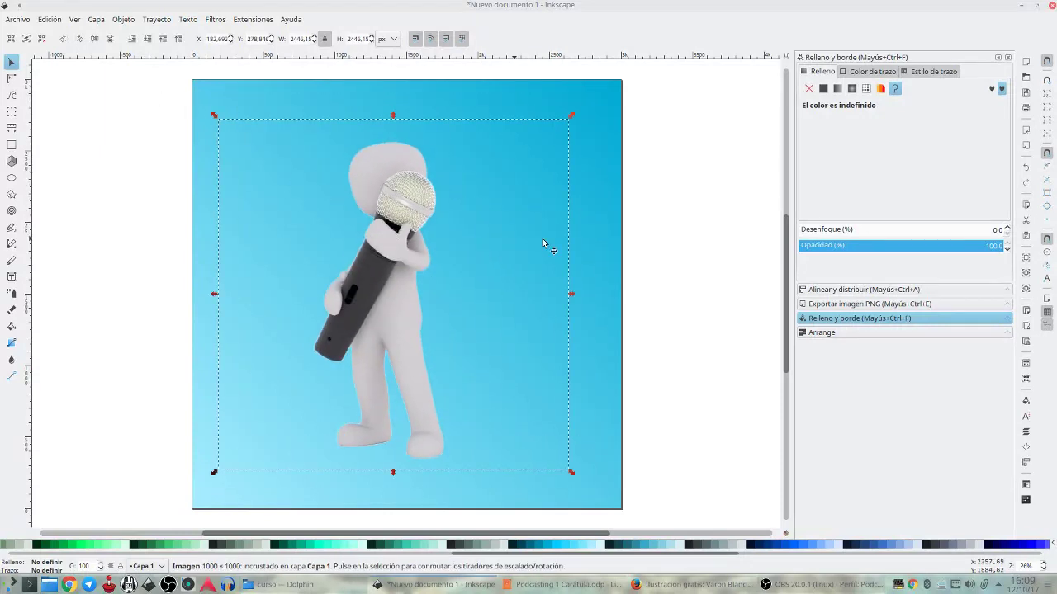
Centre the figure on the vertical axis relative to the page
{"action": "left_click", "coordinate": [855, 291]}
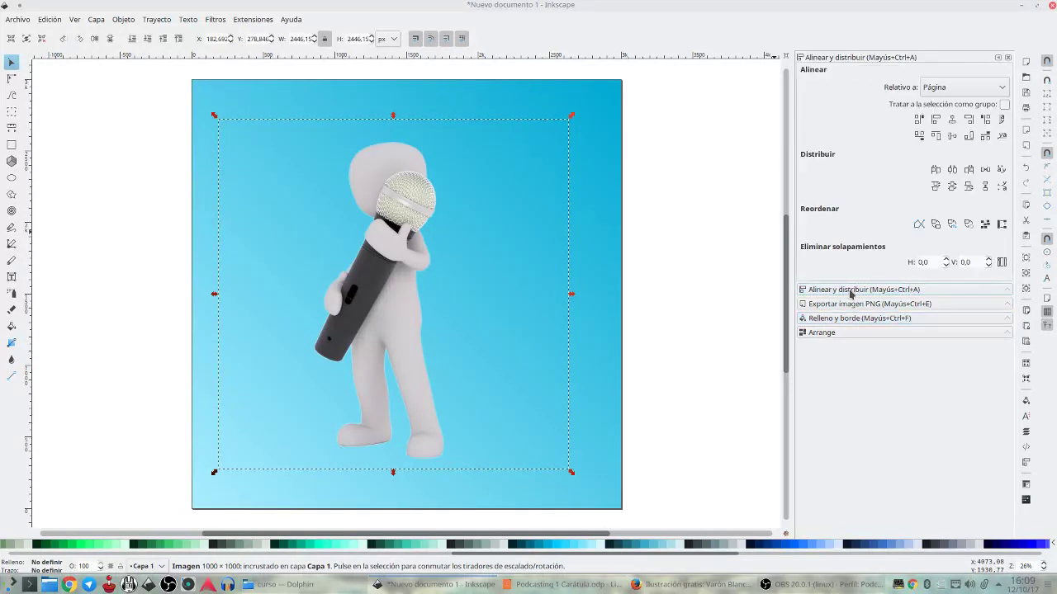
{"action": "left_click", "coordinate": [954, 120]}
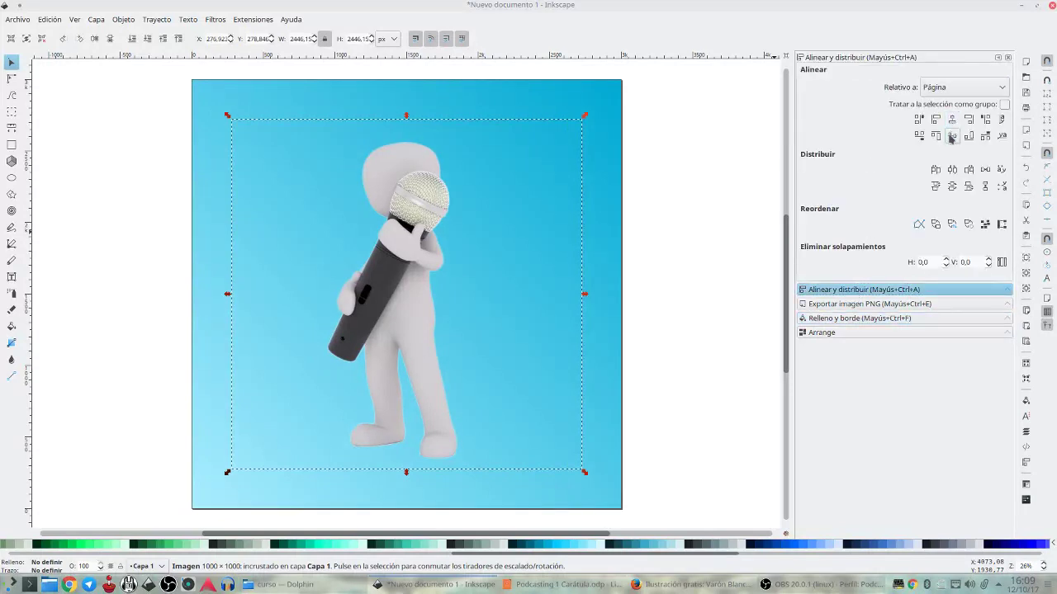
{"action": "left_click", "coordinate": [710, 213]}
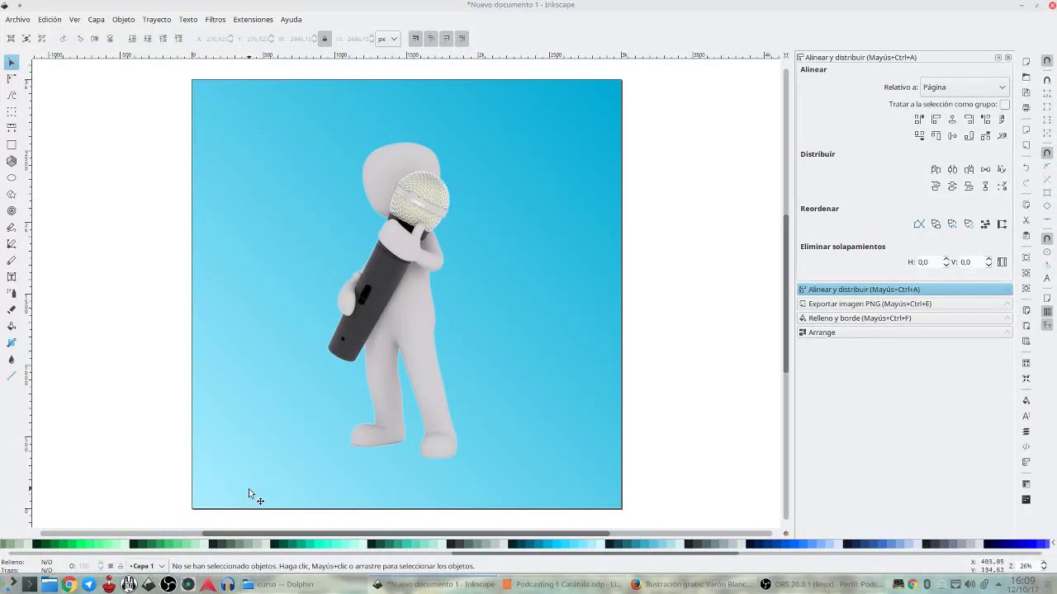
Change the background gradient's bottom-left stop to lighter blue #0066FF
{"action": "left_click", "coordinate": [243, 468]}
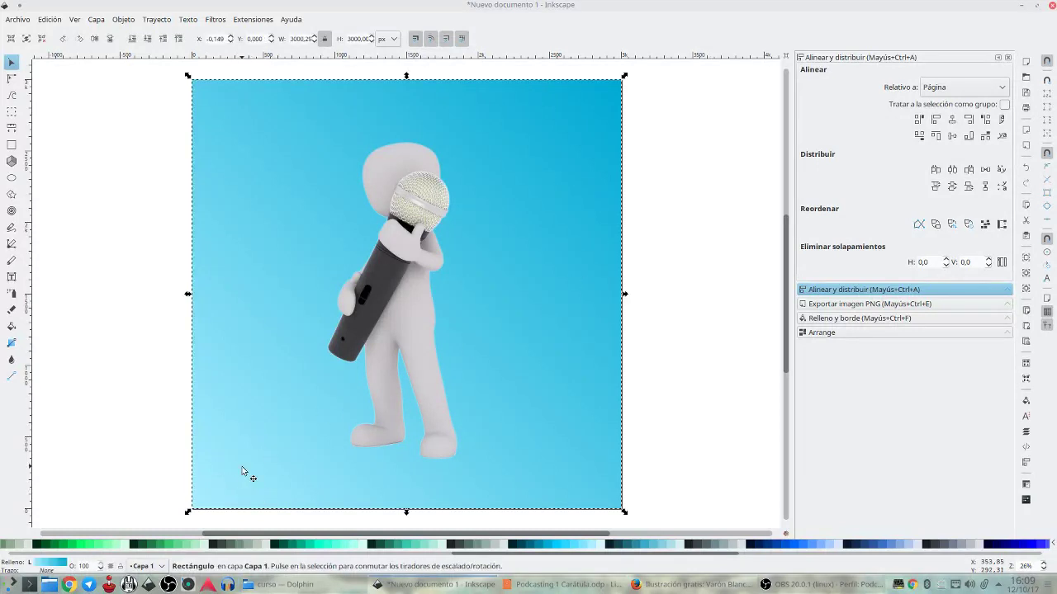
{"action": "left_click", "coordinate": [11, 345]}
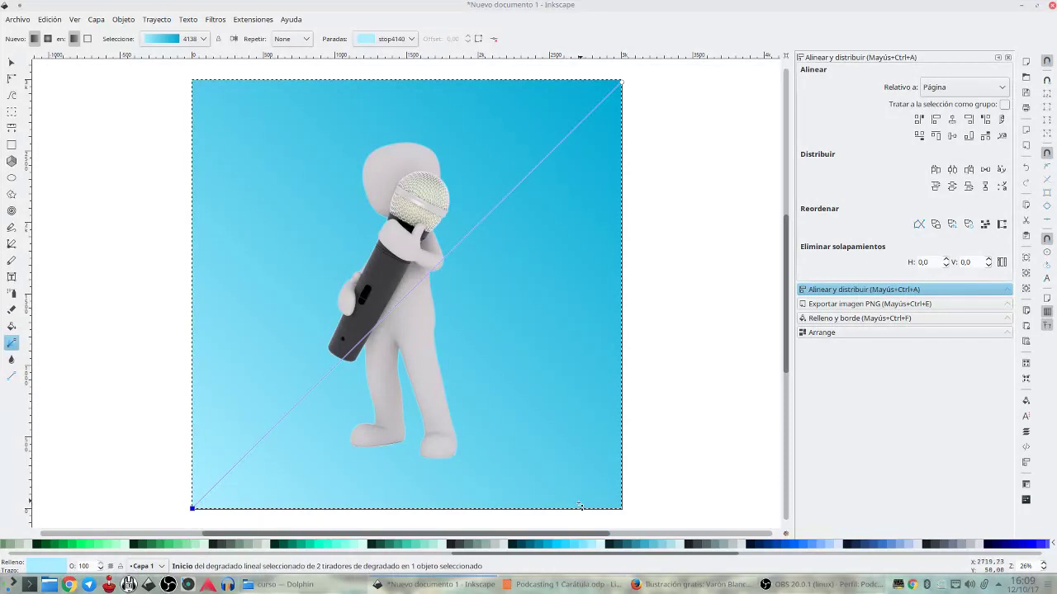
{"action": "left_click", "coordinate": [536, 547]}
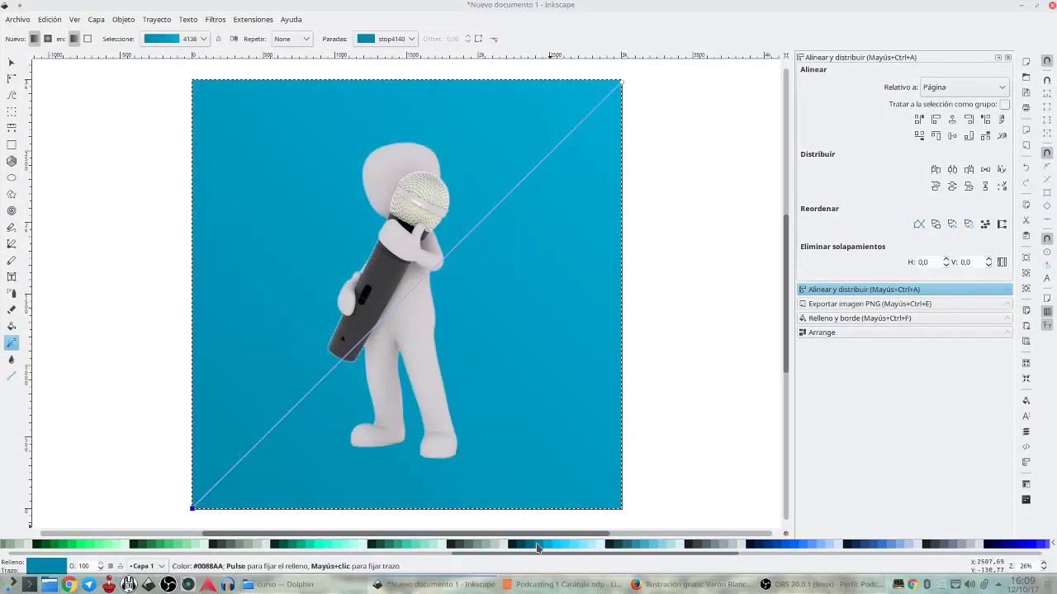
{"action": "left_click", "coordinate": [550, 542]}
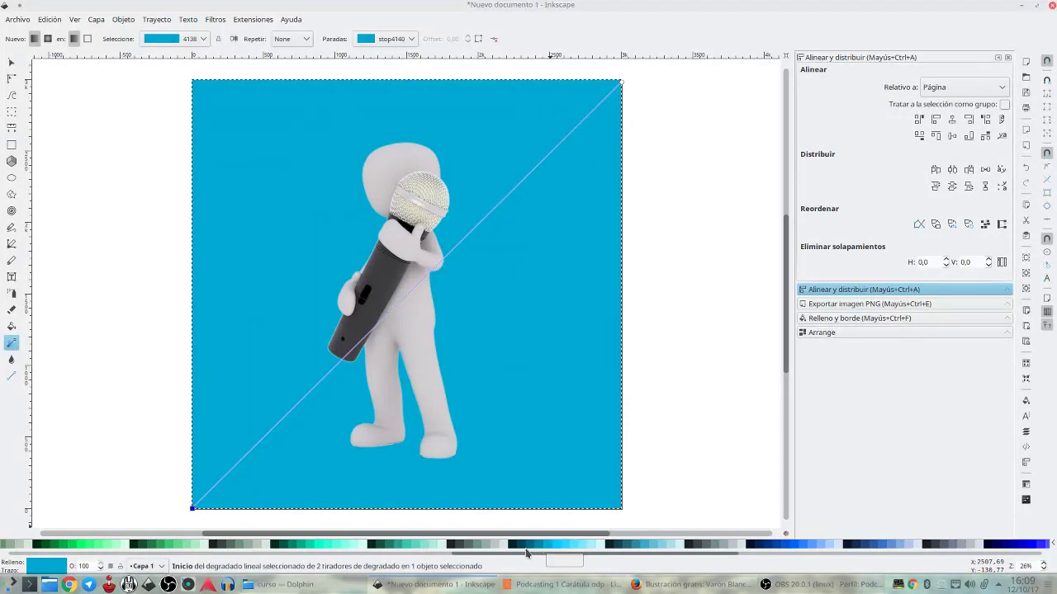
{"action": "left_click", "coordinate": [529, 546]}
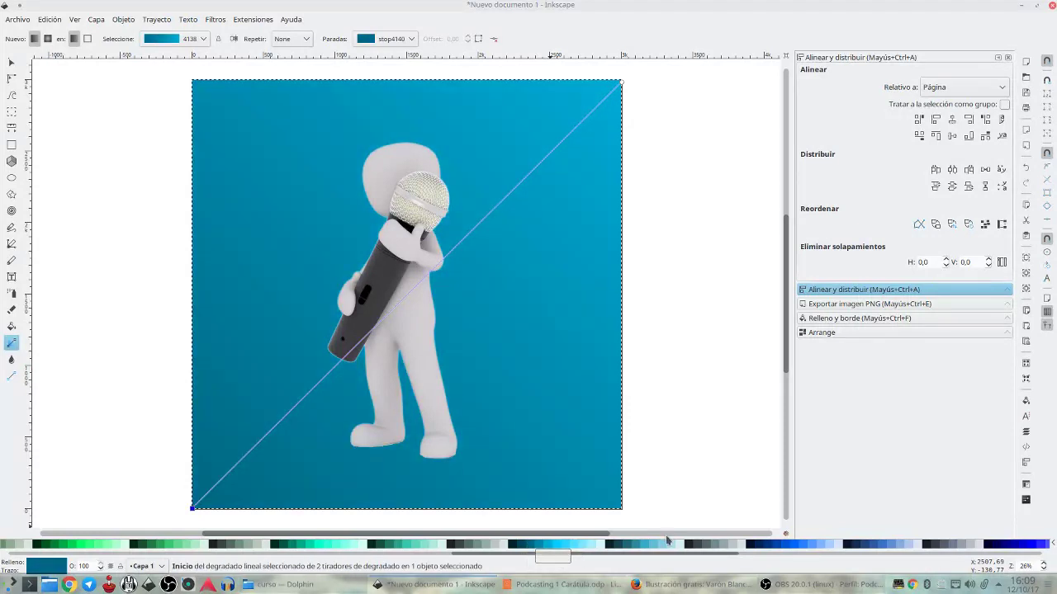
{"action": "left_click", "coordinate": [795, 545]}
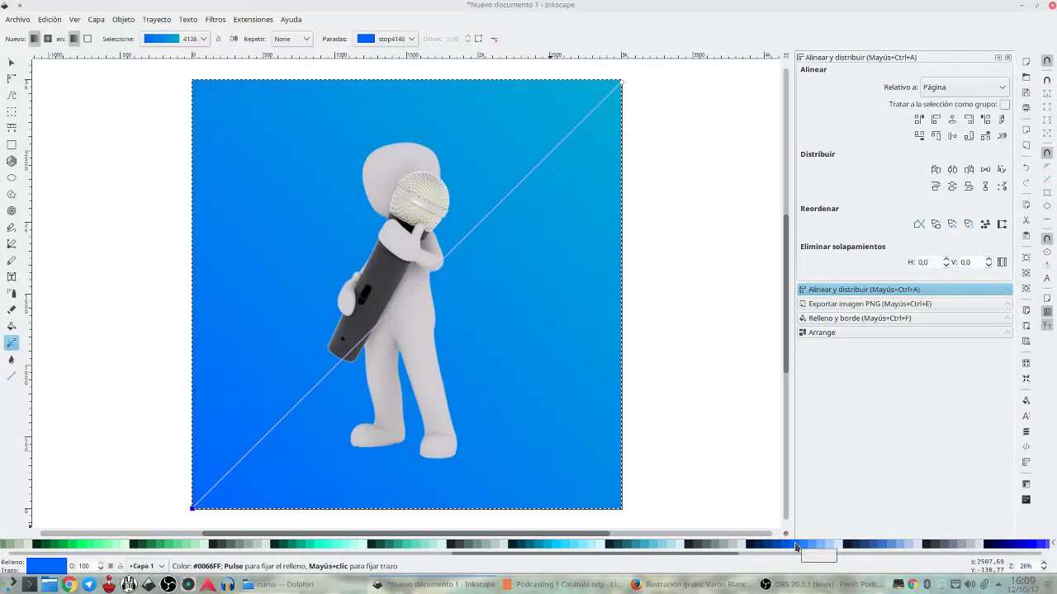
{"action": "left_click", "coordinate": [800, 546]}
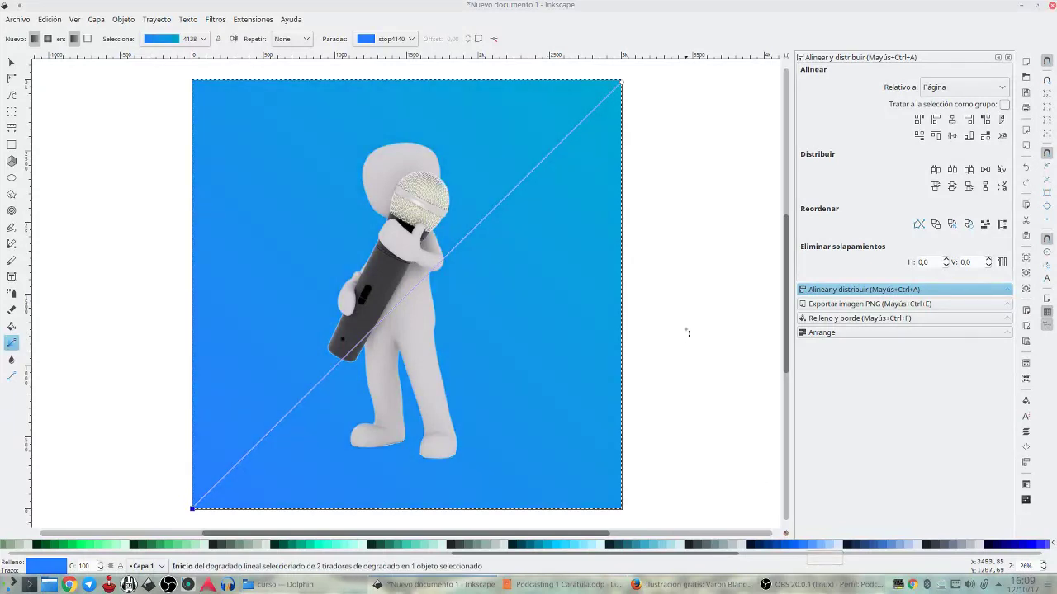
{"action": "left_click", "coordinate": [685, 327]}
{"action": "left_click", "coordinate": [11, 64]}
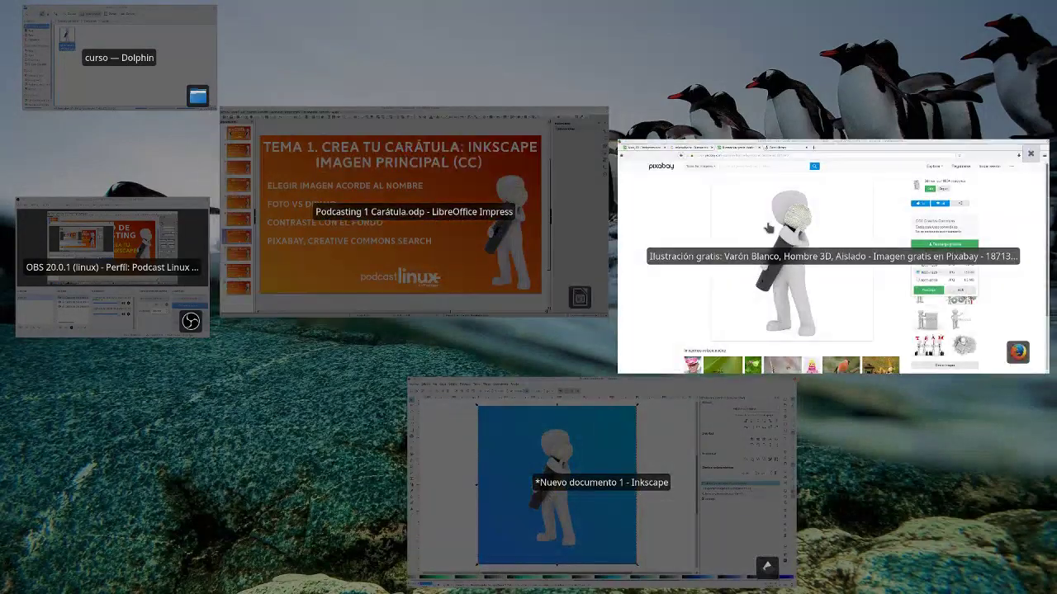
Return Firefox to the CC Search page from the image results
{"action": "left_click", "coordinate": [768, 227]}
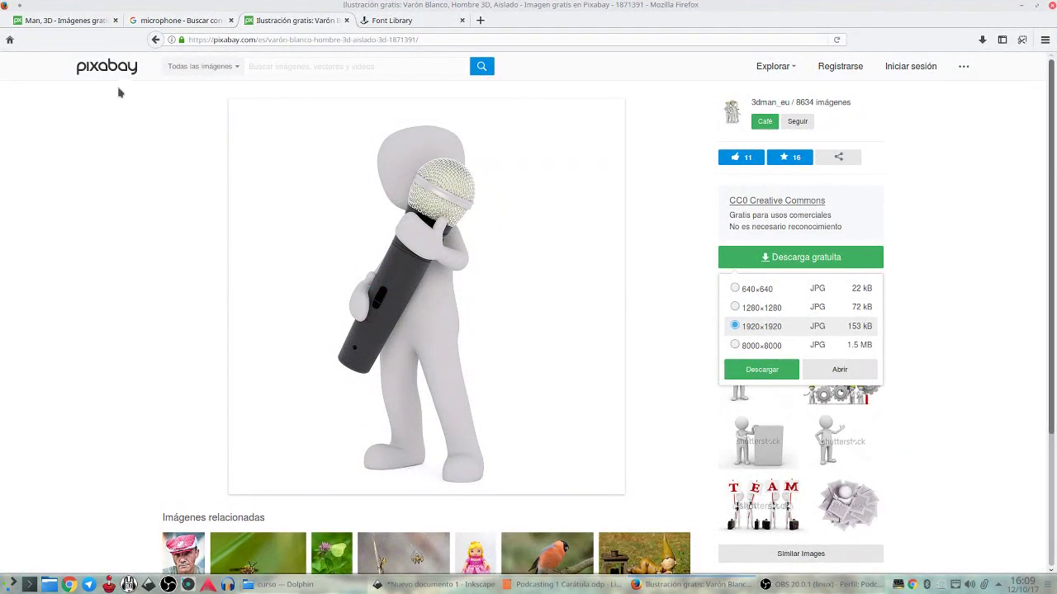
{"action": "left_click", "coordinate": [206, 24]}
{"action": "scroll", "coordinate": [544, 358], "scroll_direction": "up", "scroll_amount": 3}
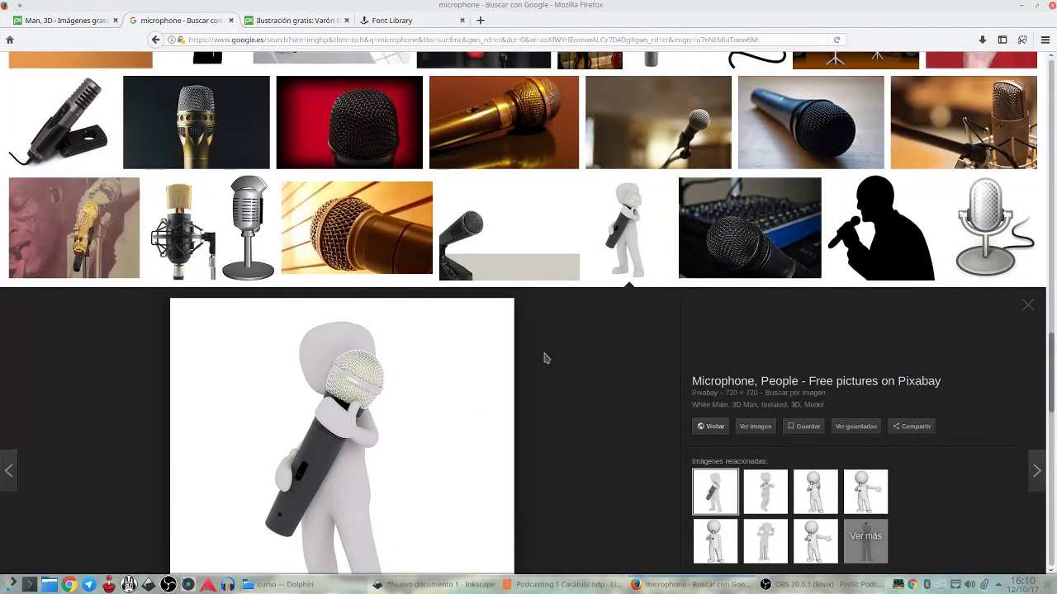
{"action": "scroll", "coordinate": [544, 358], "scroll_direction": "up", "scroll_amount": 3}
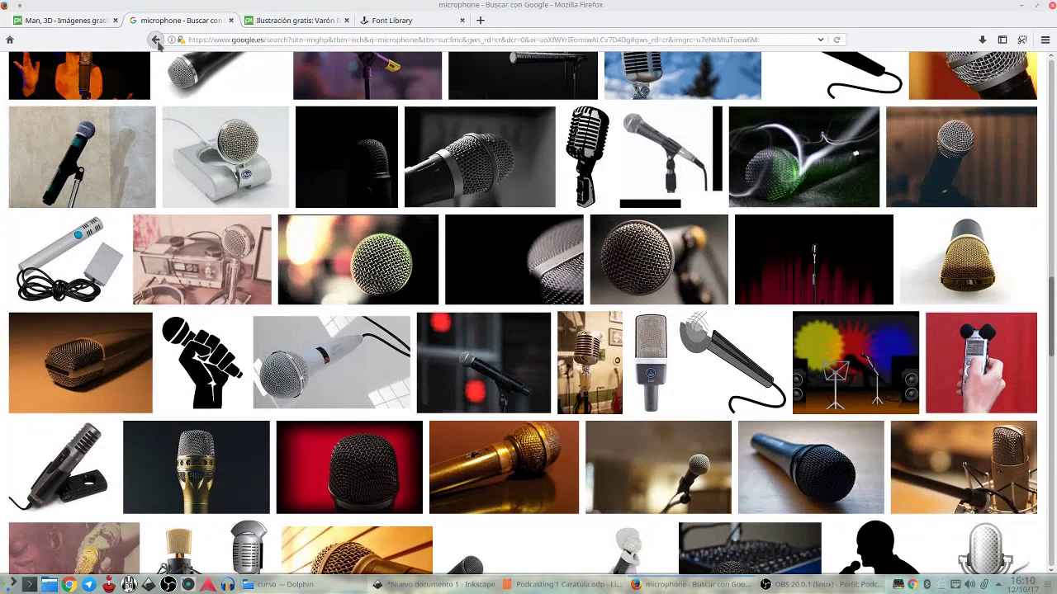
{"action": "left_click", "coordinate": [154, 39]}
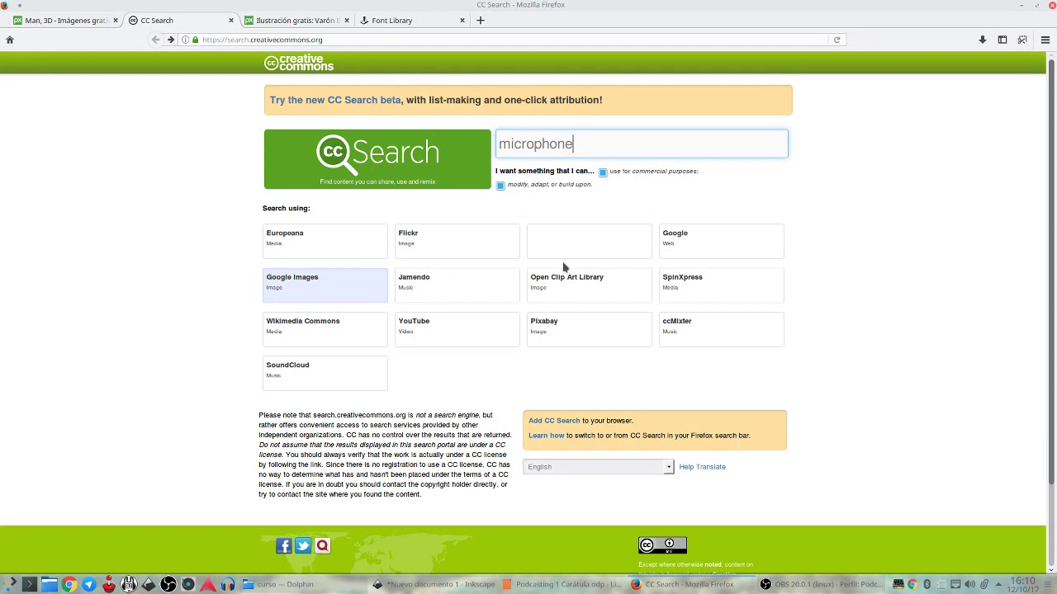
Read Pixabay's Terms of Use and the CC0 public domain dedication, then bring Impress forward
{"action": "left_click", "coordinate": [290, 18]}
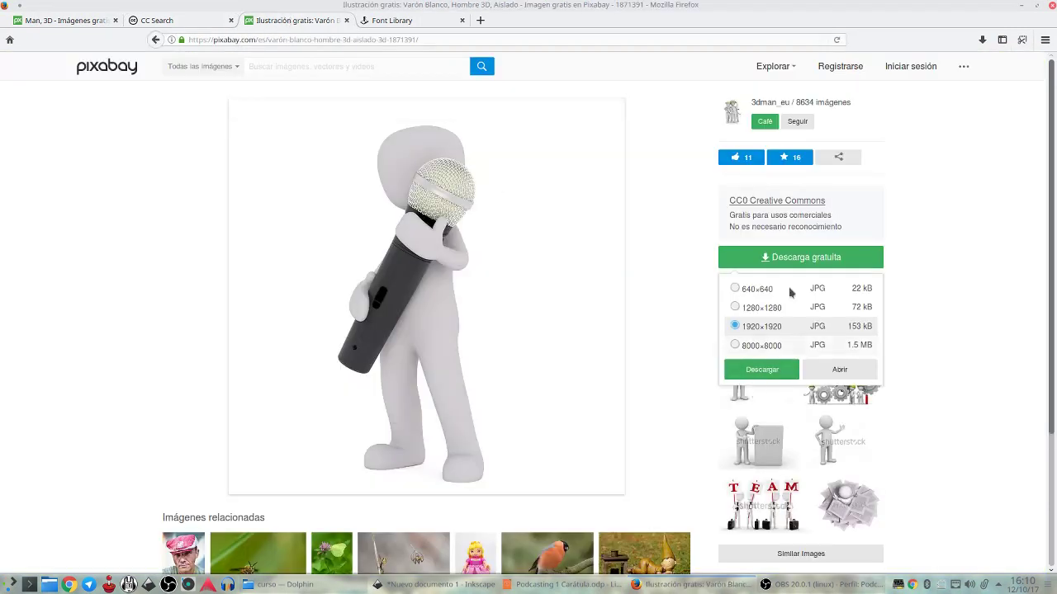
{"action": "left_click", "coordinate": [783, 202]}
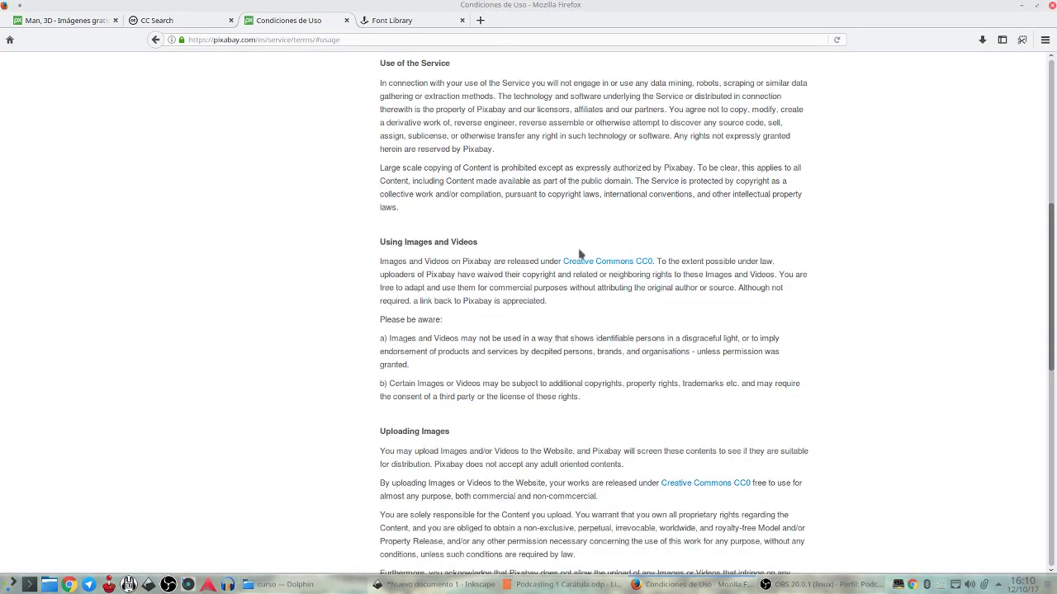
{"action": "left_click", "coordinate": [614, 261]}
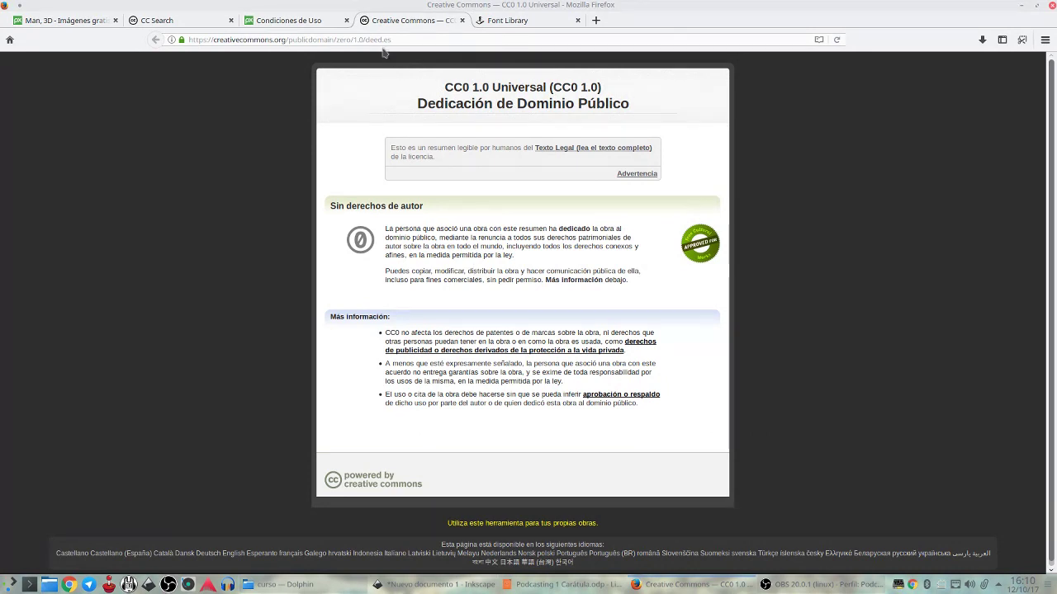
{"action": "left_click", "coordinate": [285, 20]}
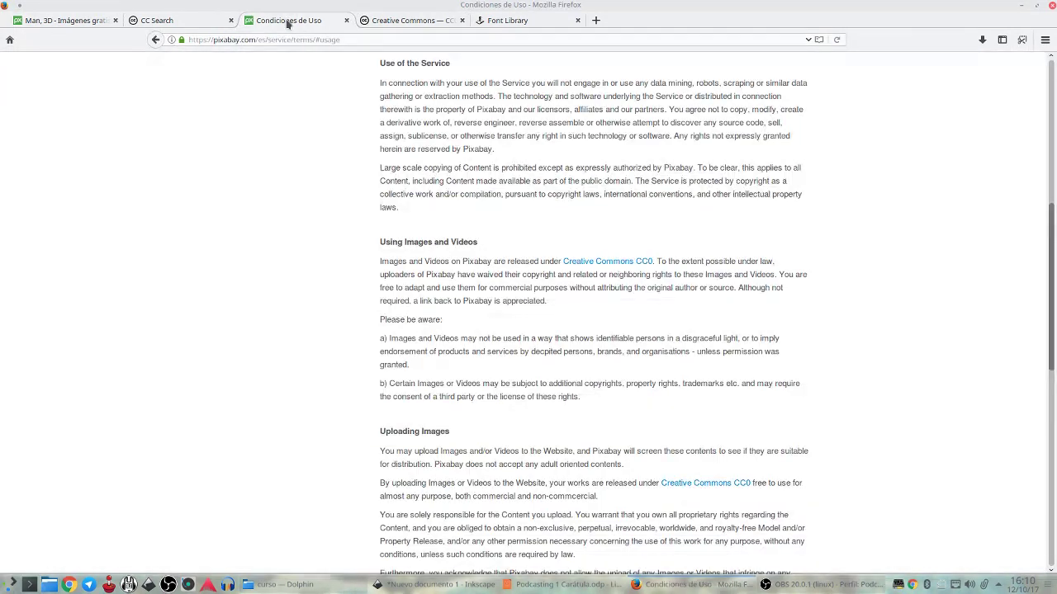
{"action": "scroll", "coordinate": [231, 89], "scroll_direction": "up", "scroll_amount": 4}
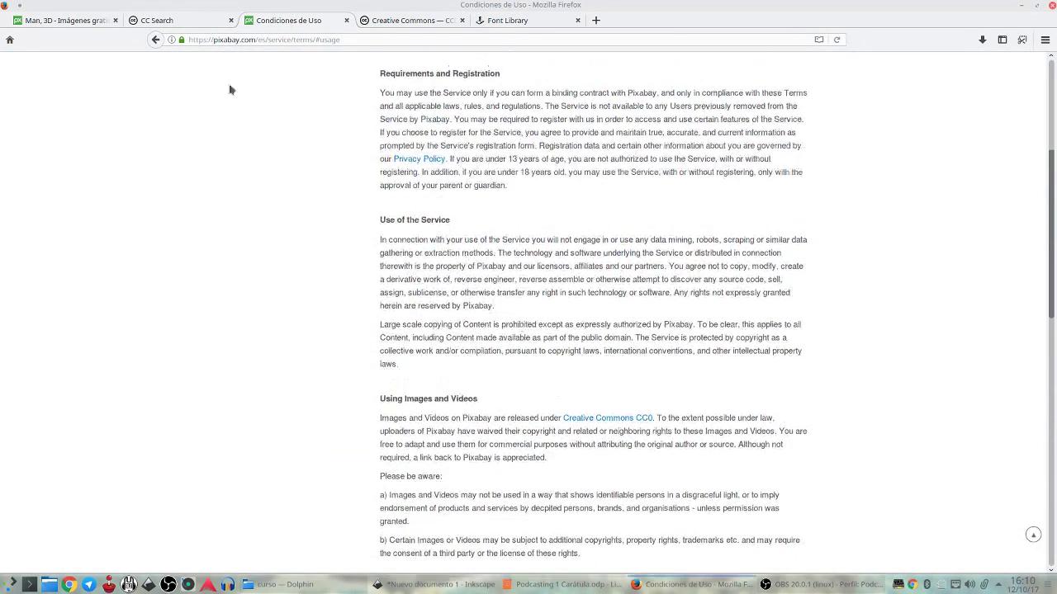
{"action": "left_click", "coordinate": [155, 40]}
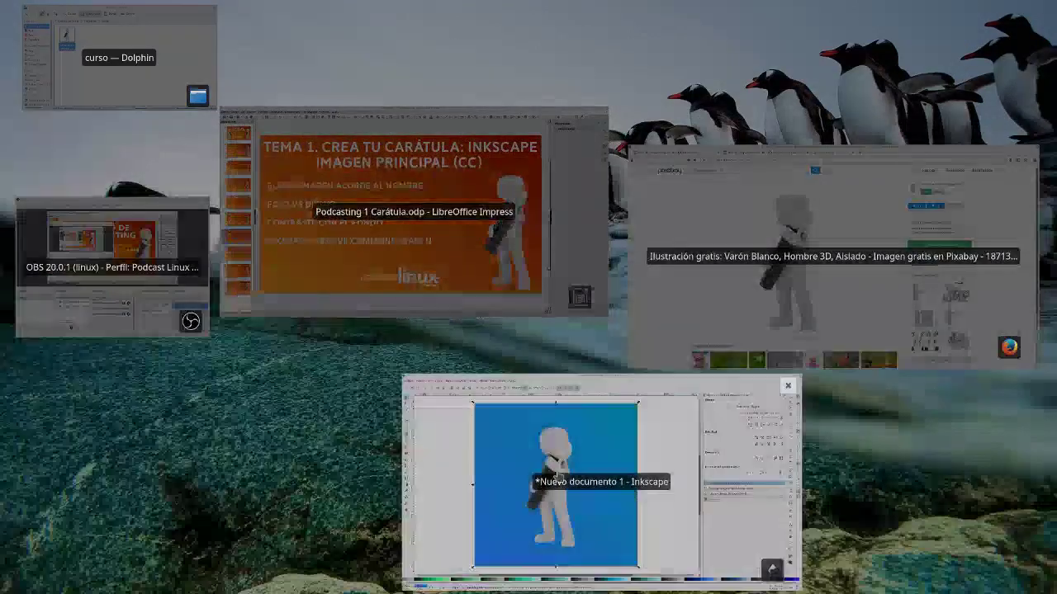
{"action": "left_click", "coordinate": [579, 490]}
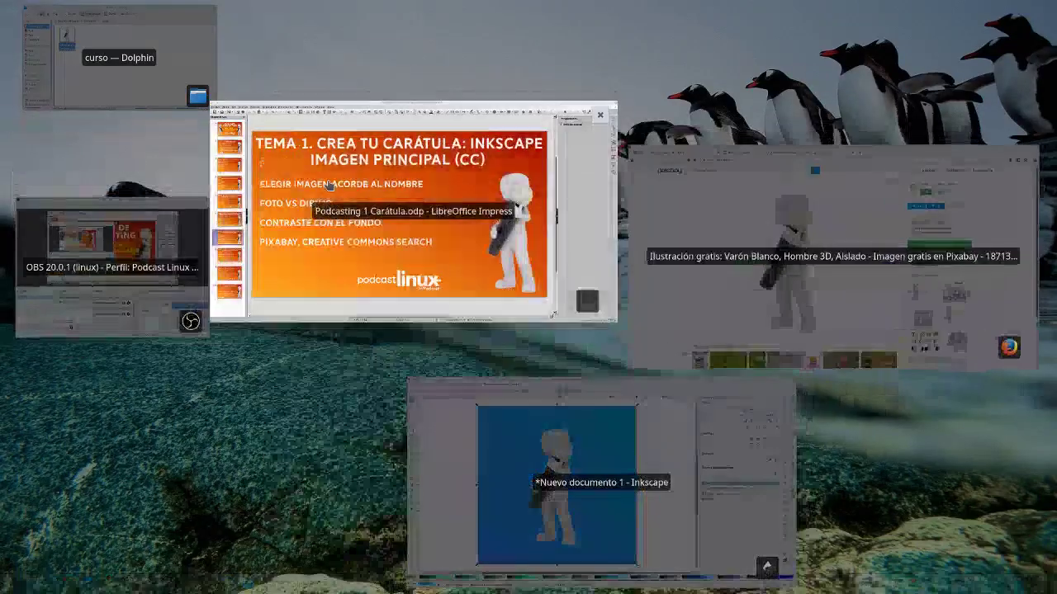
{"action": "left_click", "coordinate": [237, 156]}
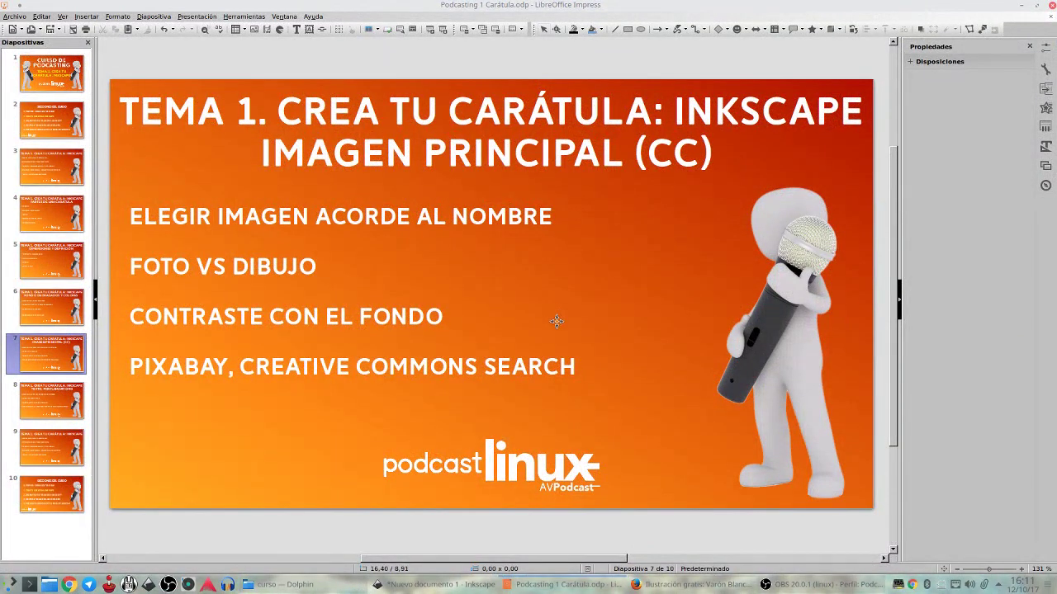
Start the Impress slideshow from the beginning and advance to 'Fondo: degradados y colores'
{"action": "key", "text": "F5"}
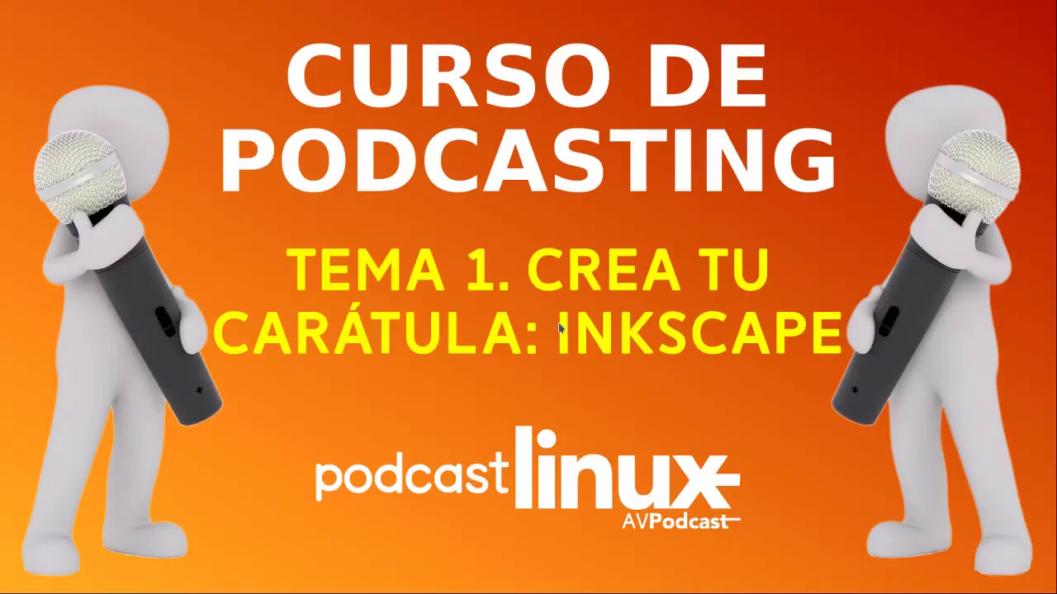
{"action": "key", "text": "Right"}
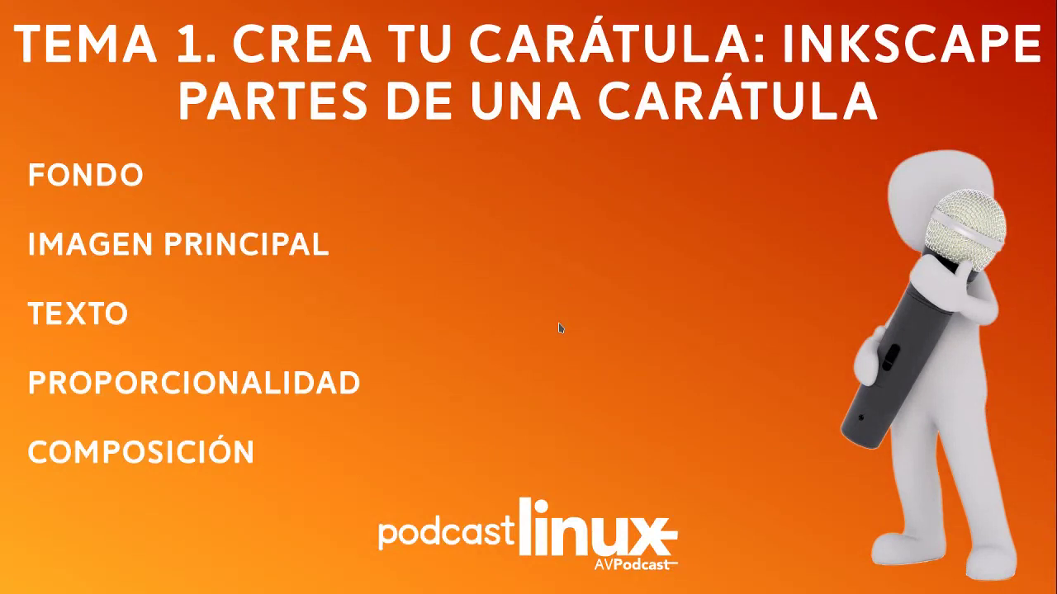
{"action": "key", "text": "Right"}
{"action": "key", "text": "Right"}
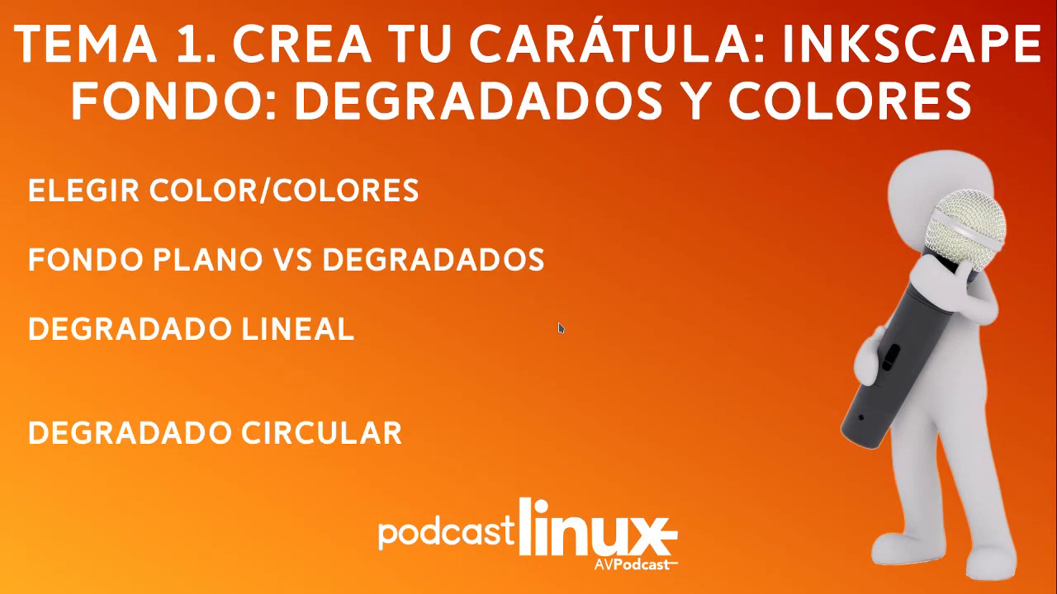
{"action": "key", "text": "Right"}
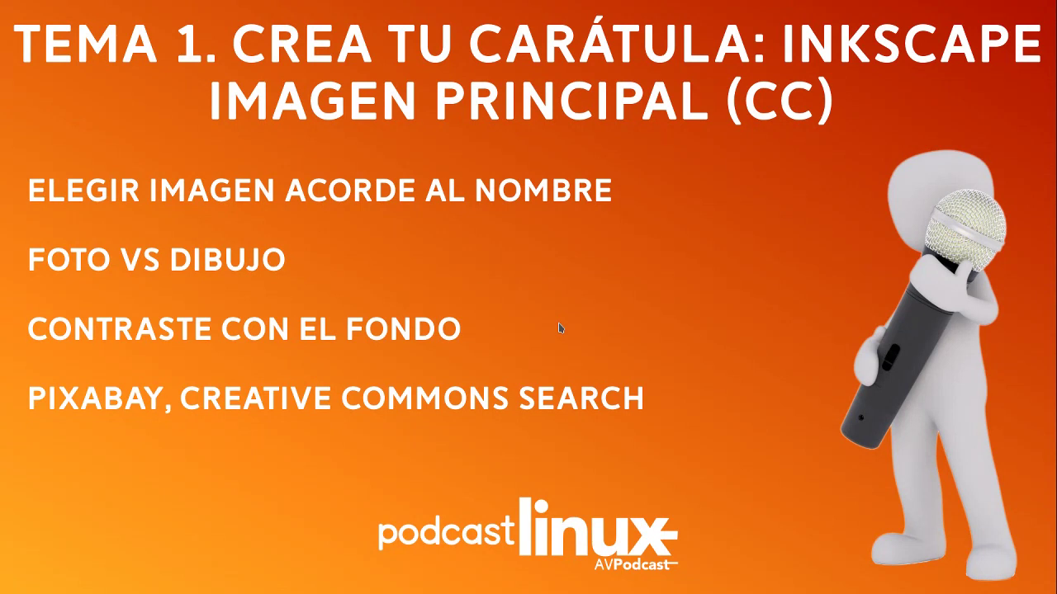
{"action": "mouse_move", "coordinate": [0, 0]}
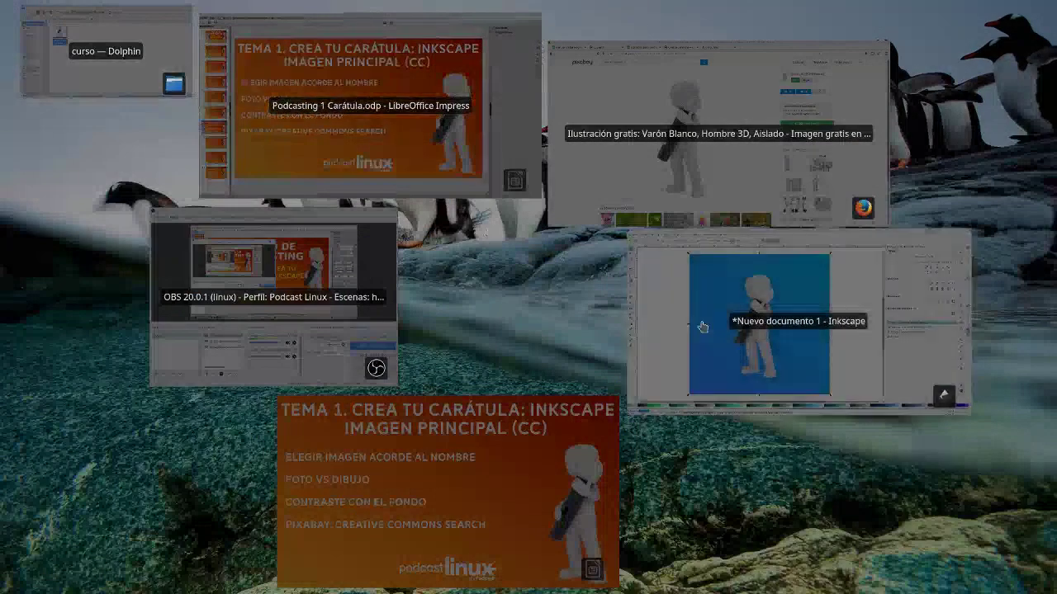
Check the Inkscape cover full-screen, then return to Firefox's Pixabay microphone-man page
{"action": "left_click", "coordinate": [731, 345]}
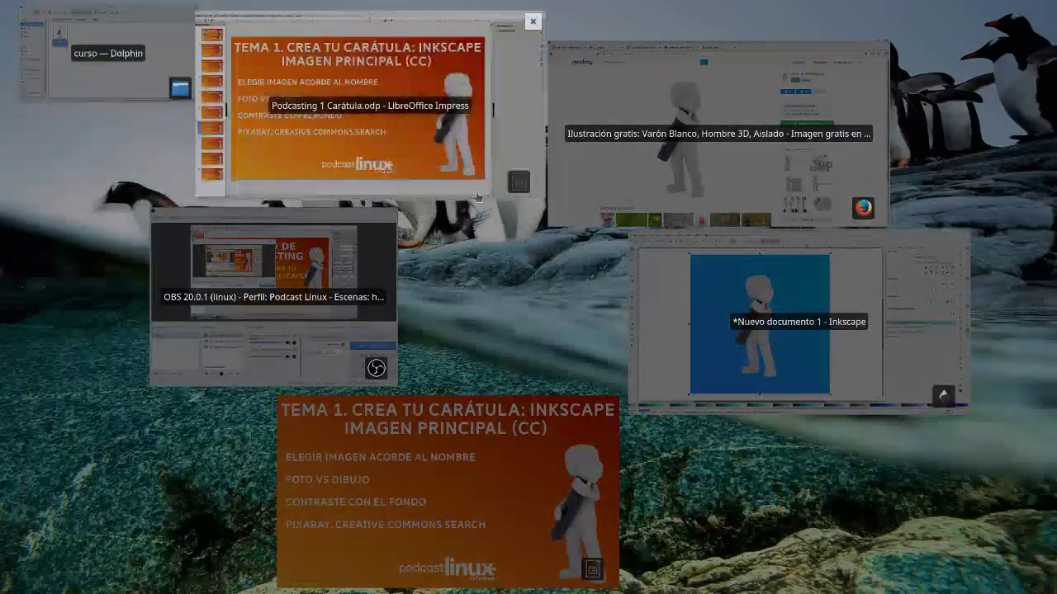
{"action": "left_click", "coordinate": [689, 302]}
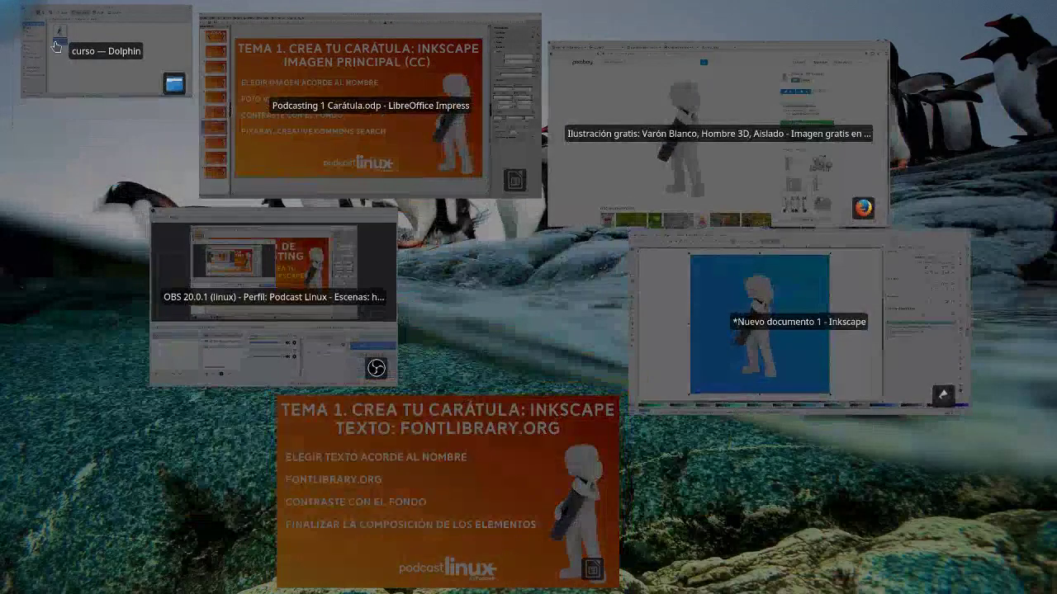
{"action": "left_click", "coordinate": [702, 50]}
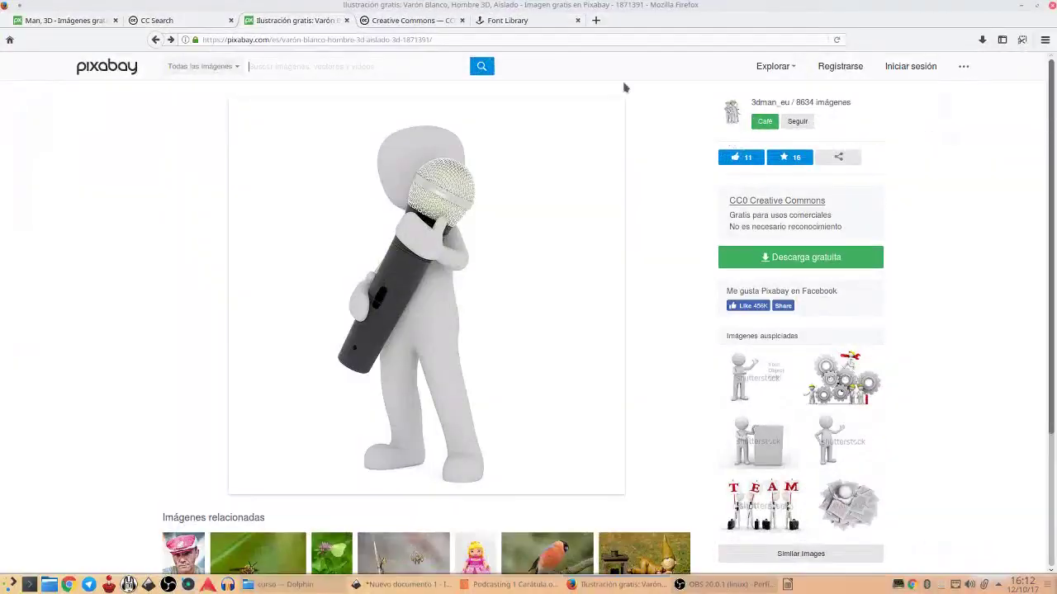
Find Unique in Font Library's Popular Fonts list and open its font page
{"action": "left_click", "coordinate": [524, 22]}
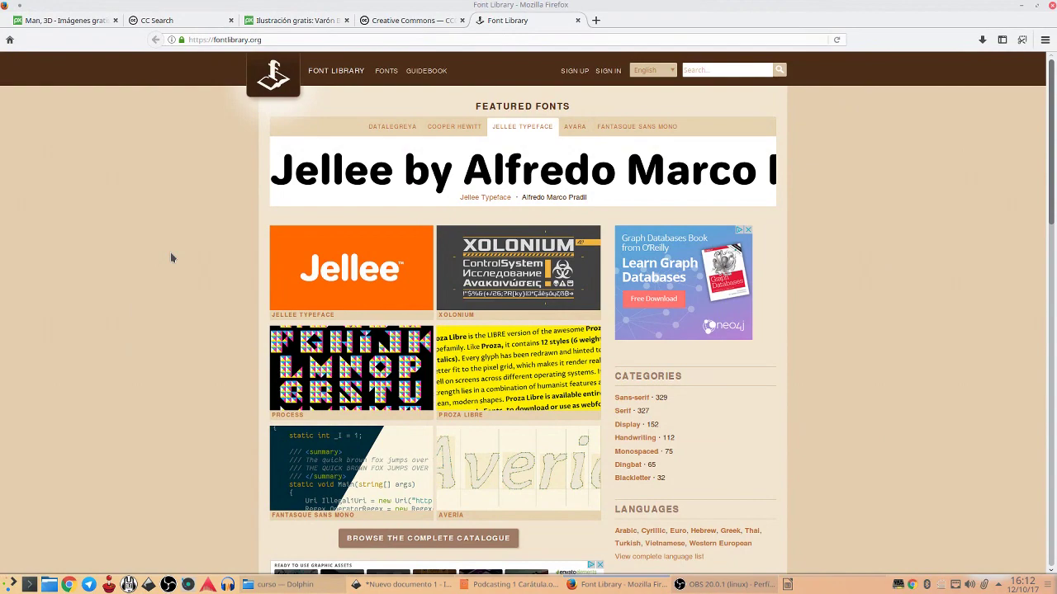
{"action": "scroll", "coordinate": [171, 258], "scroll_direction": "down", "scroll_amount": 5}
{"action": "scroll", "coordinate": [171, 257], "scroll_direction": "down", "scroll_amount": 3}
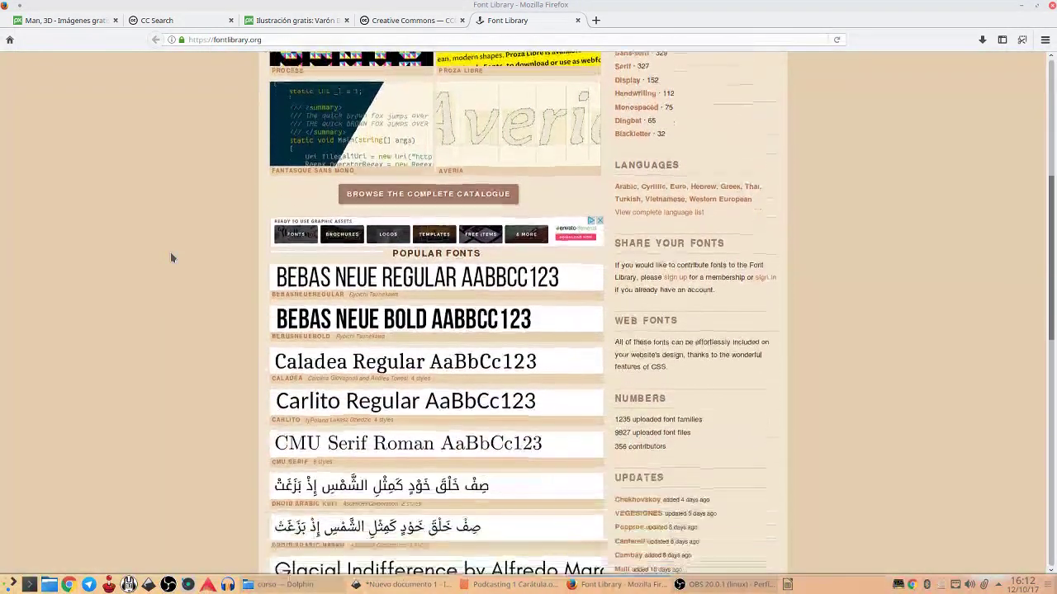
{"action": "scroll", "coordinate": [171, 258], "scroll_direction": "down", "scroll_amount": 5}
{"action": "scroll", "coordinate": [171, 258], "scroll_direction": "down", "scroll_amount": 2}
{"action": "scroll", "coordinate": [171, 258], "scroll_direction": "down", "scroll_amount": 3}
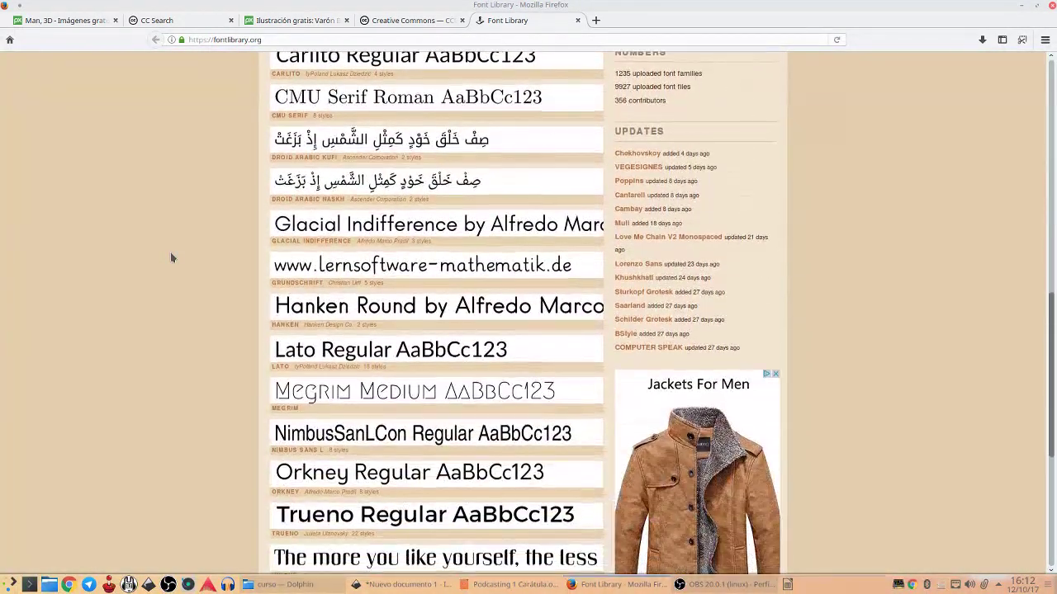
{"action": "scroll", "coordinate": [171, 258], "scroll_direction": "down", "scroll_amount": 2}
{"action": "scroll", "coordinate": [170, 258], "scroll_direction": "down", "scroll_amount": 3}
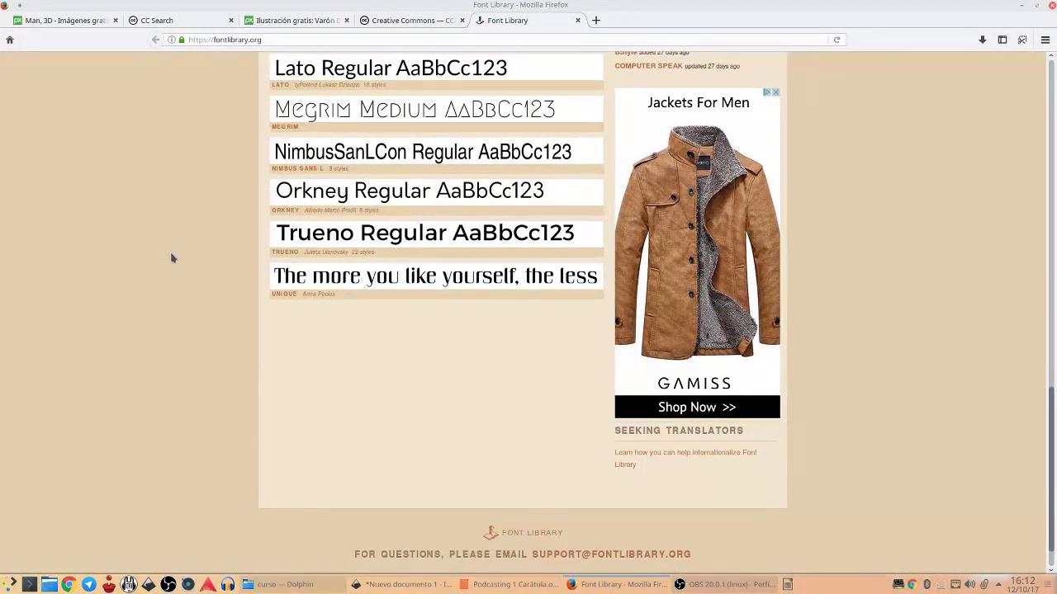
{"action": "left_click", "coordinate": [453, 280]}
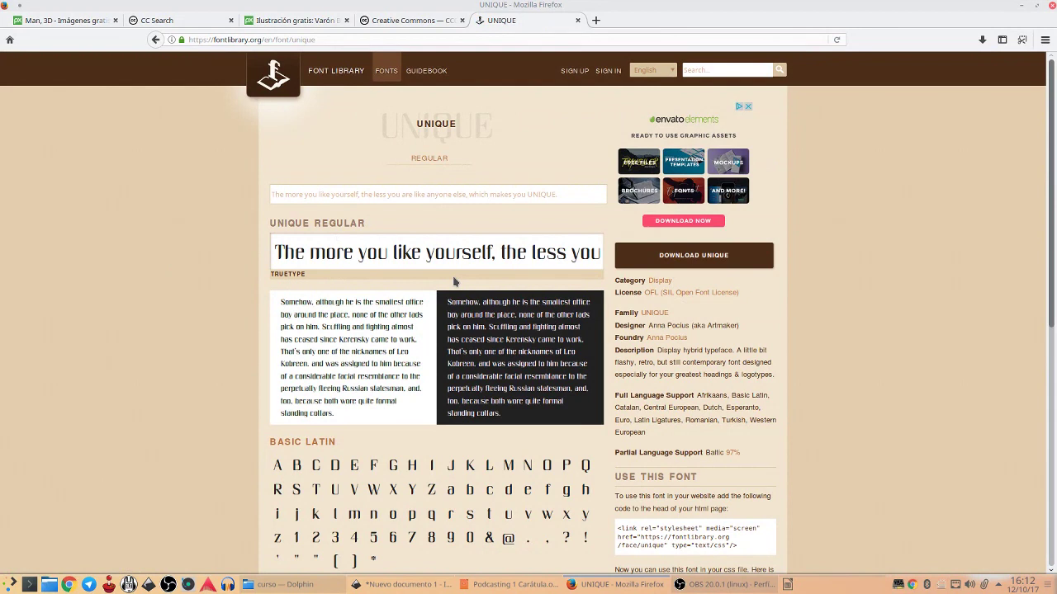
{"action": "scroll", "coordinate": [477, 363], "scroll_direction": "down", "scroll_amount": 4}
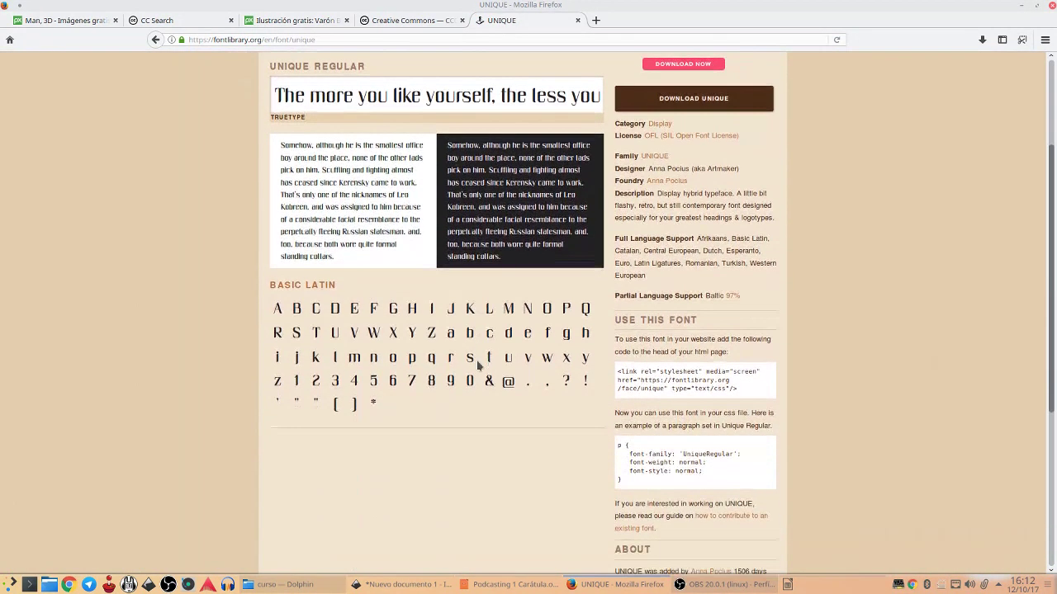
Open the SIL Open Font License page and scroll through its terms
{"action": "left_click", "coordinate": [660, 139]}
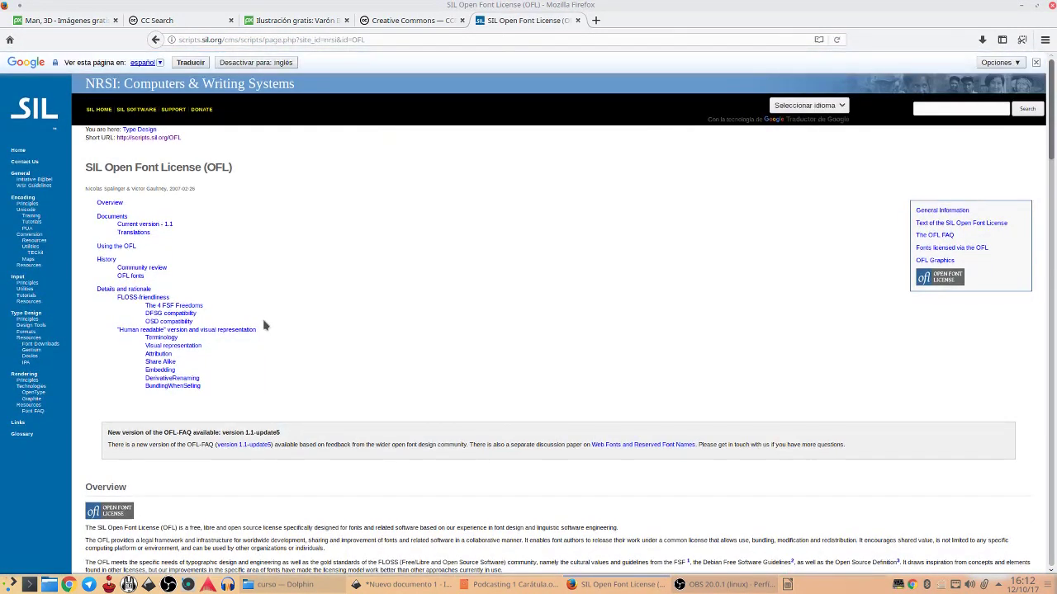
{"action": "scroll", "coordinate": [264, 325], "scroll_direction": "down", "scroll_amount": 5}
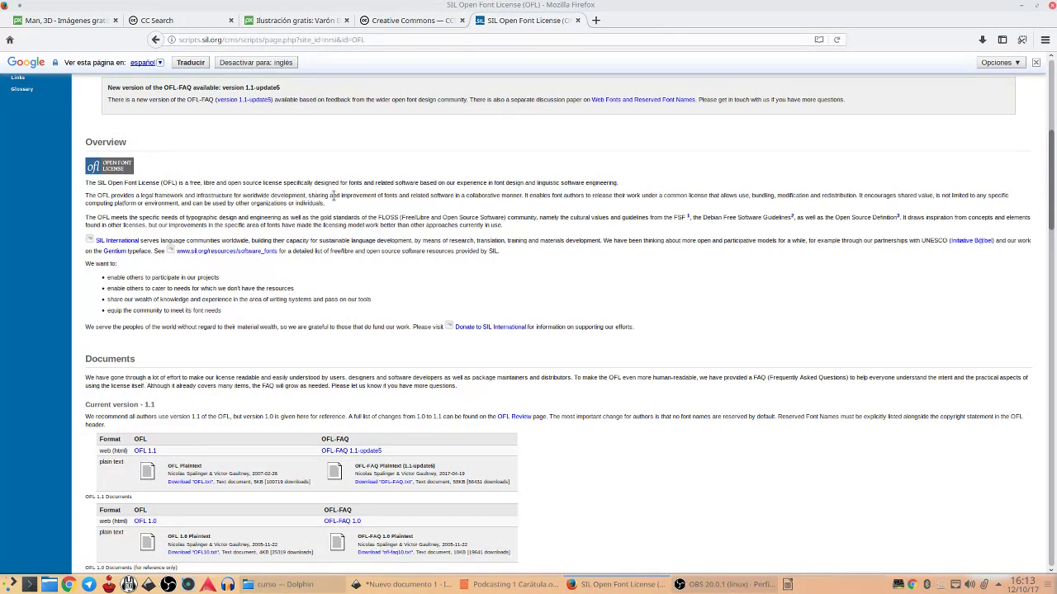
{"action": "scroll", "coordinate": [250, 341], "scroll_direction": "down", "scroll_amount": 3}
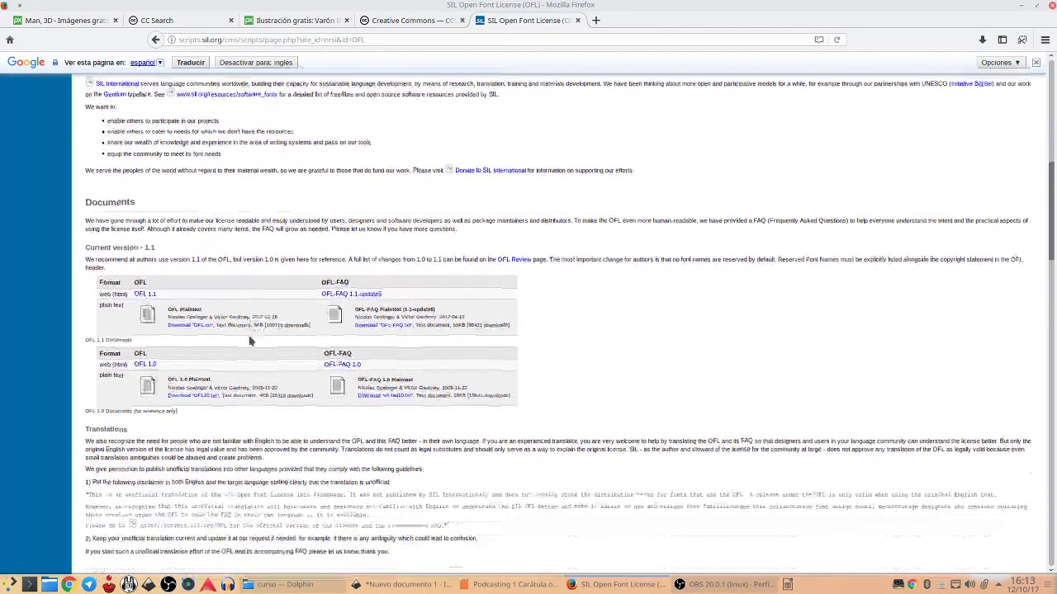
{"action": "scroll", "coordinate": [250, 341], "scroll_direction": "up", "scroll_amount": 3}
{"action": "scroll", "coordinate": [250, 341], "scroll_direction": "up", "scroll_amount": 1}
{"action": "scroll", "coordinate": [250, 341], "scroll_direction": "up", "scroll_amount": 1}
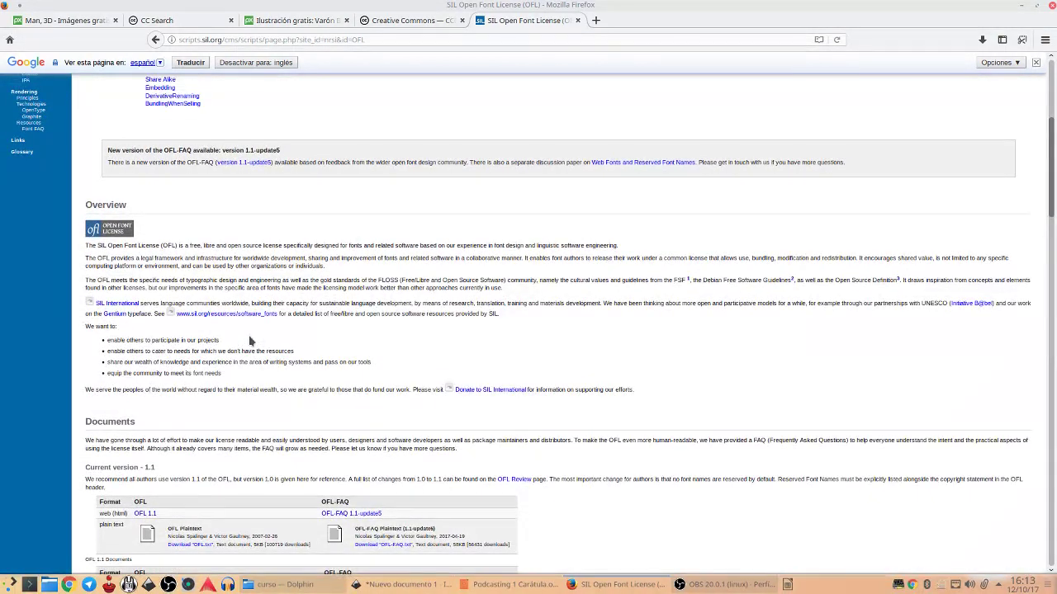
{"action": "scroll", "coordinate": [250, 341], "scroll_direction": "up", "scroll_amount": 4}
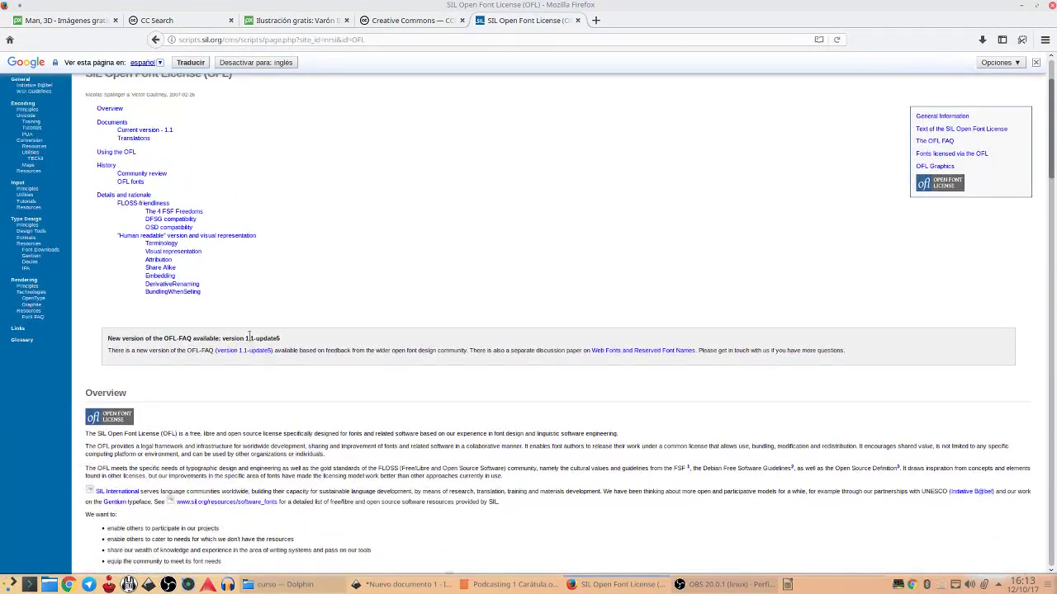
{"action": "scroll", "coordinate": [249, 338], "scroll_direction": "up", "scroll_amount": 2}
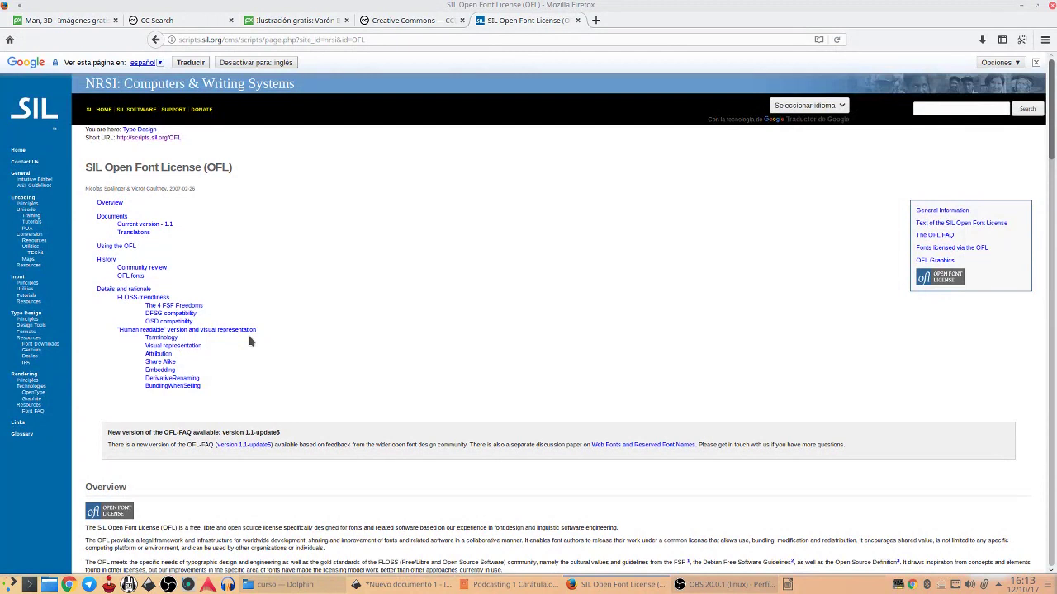
{"action": "scroll", "coordinate": [250, 341], "scroll_direction": "down", "scroll_amount": 3}
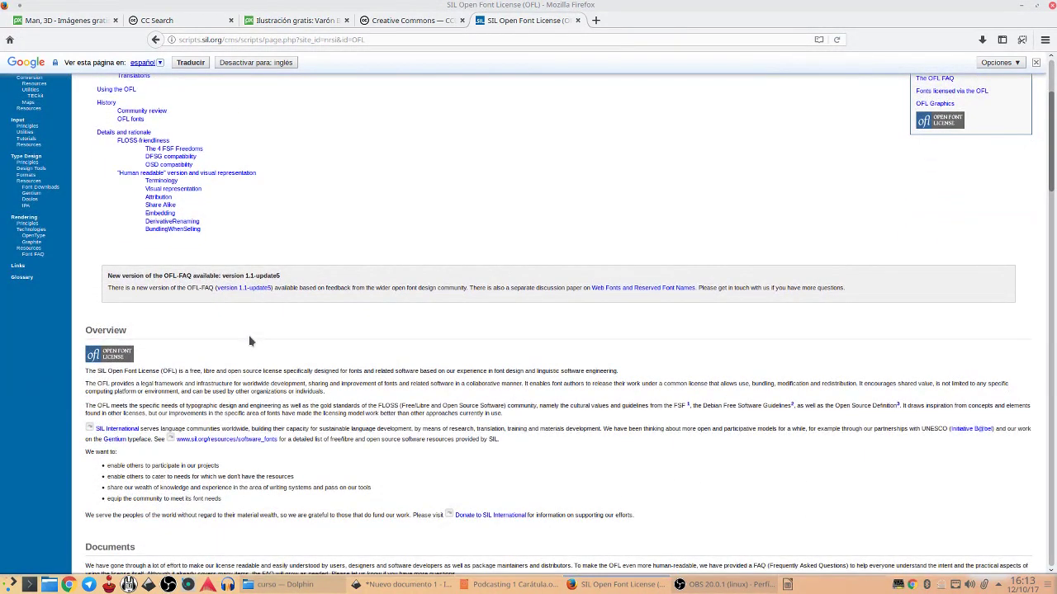
{"action": "scroll", "coordinate": [250, 341], "scroll_direction": "down", "scroll_amount": 4}
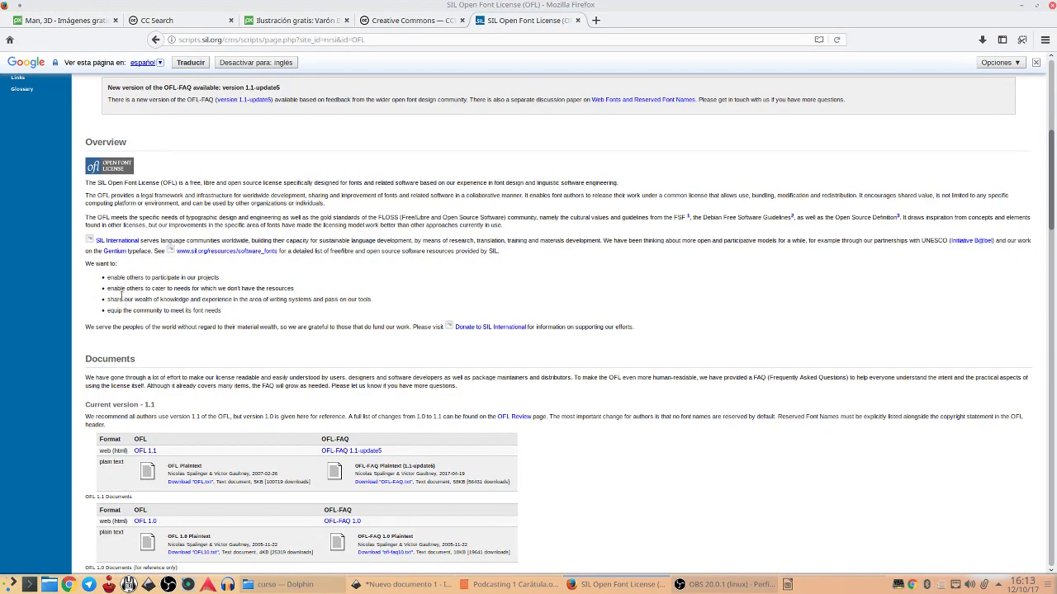
{"action": "scroll", "coordinate": [315, 294], "scroll_direction": "down", "scroll_amount": 2}
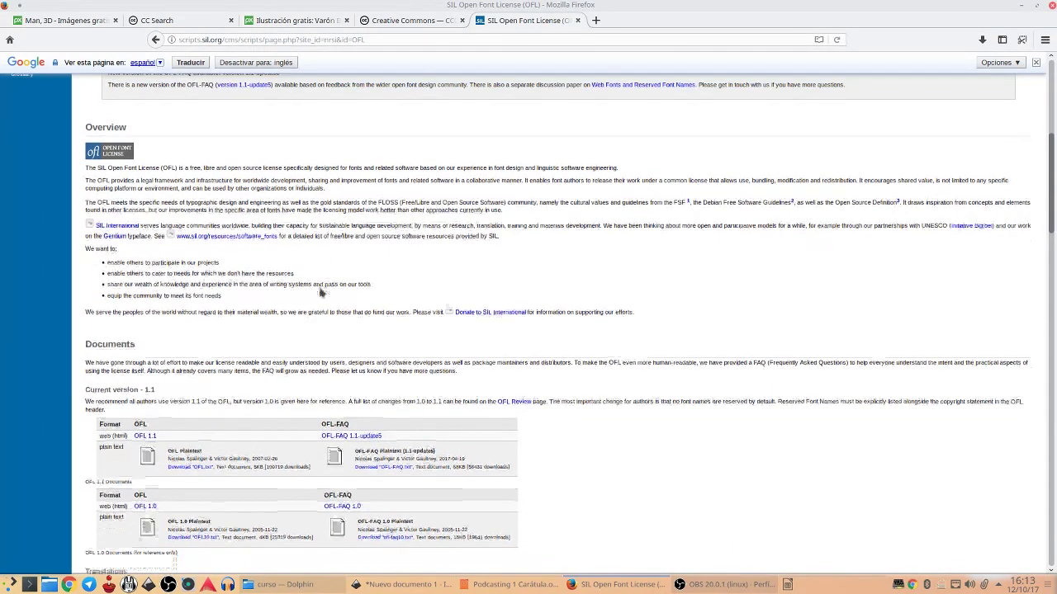
{"action": "scroll", "coordinate": [318, 293], "scroll_direction": "down", "scroll_amount": 3}
{"action": "scroll", "coordinate": [320, 294], "scroll_direction": "down", "scroll_amount": 2}
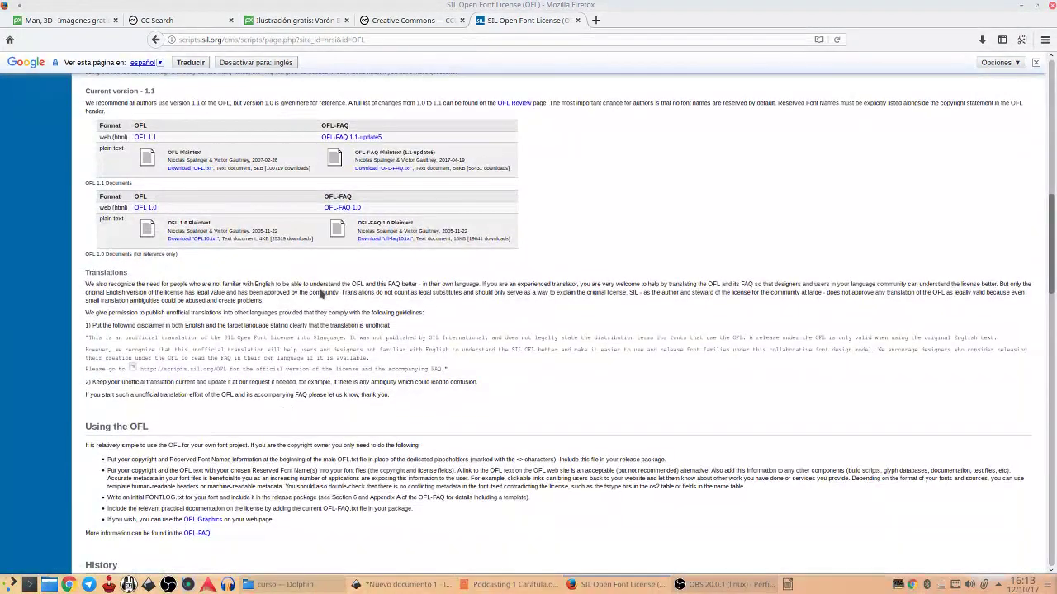
{"action": "scroll", "coordinate": [322, 294], "scroll_direction": "down", "scroll_amount": 2}
{"action": "scroll", "coordinate": [318, 289], "scroll_direction": "down", "scroll_amount": 2}
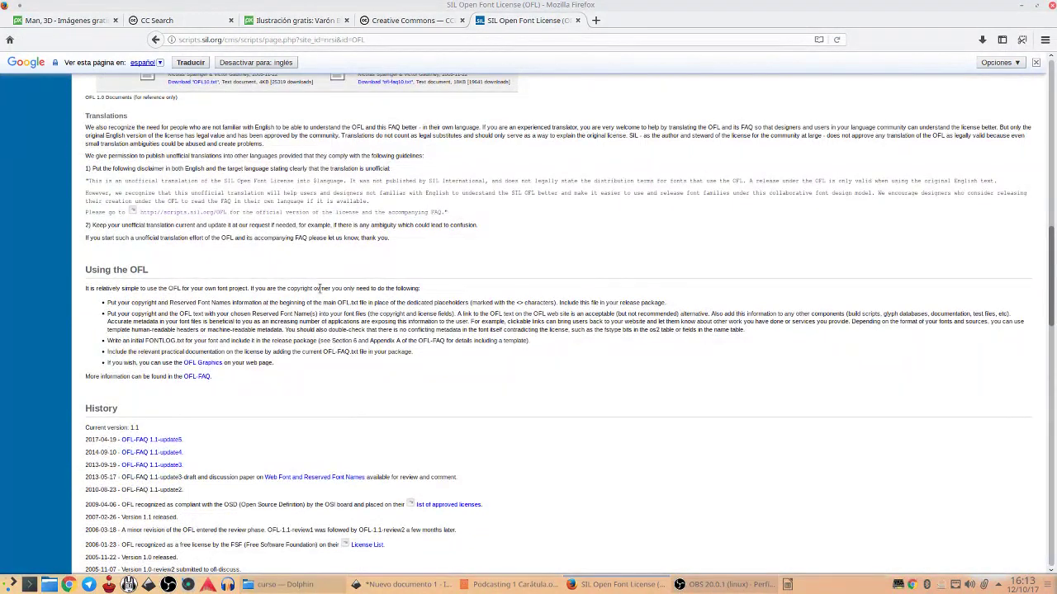
{"action": "scroll", "coordinate": [319, 289], "scroll_direction": "down", "scroll_amount": 1}
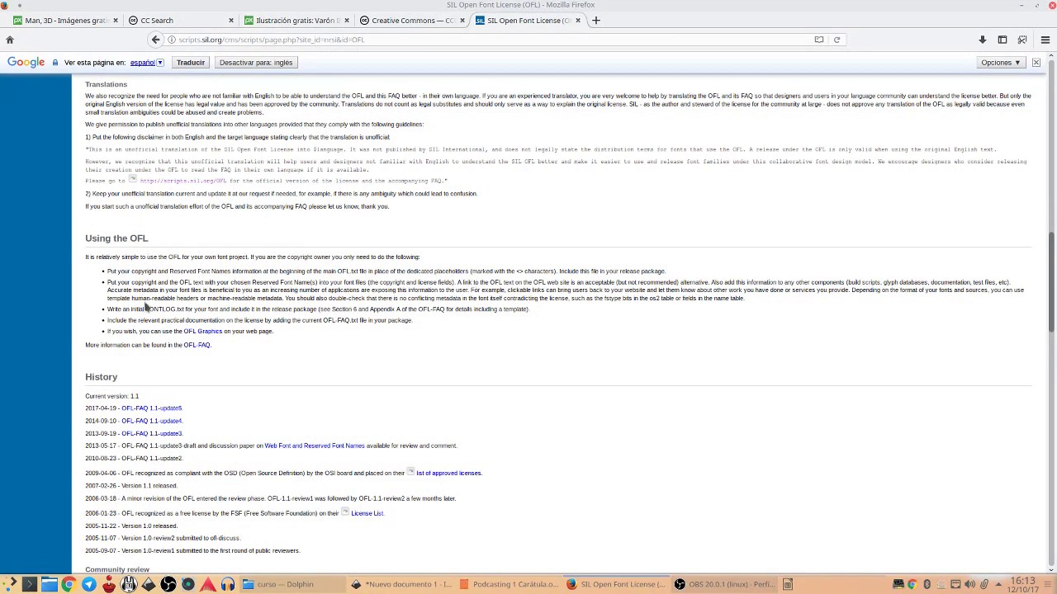
{"action": "scroll", "coordinate": [307, 337], "scroll_direction": "down", "scroll_amount": 2}
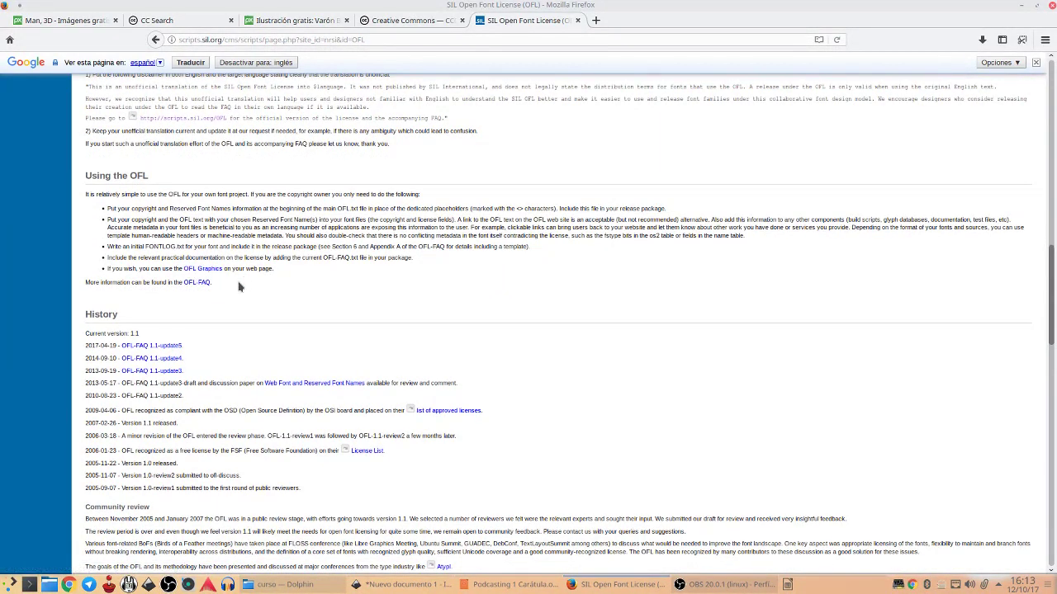
{"action": "scroll", "coordinate": [267, 319], "scroll_direction": "up", "scroll_amount": 3}
{"action": "scroll", "coordinate": [266, 320], "scroll_direction": "up", "scroll_amount": 2}
{"action": "scroll", "coordinate": [266, 320], "scroll_direction": "up", "scroll_amount": 2}
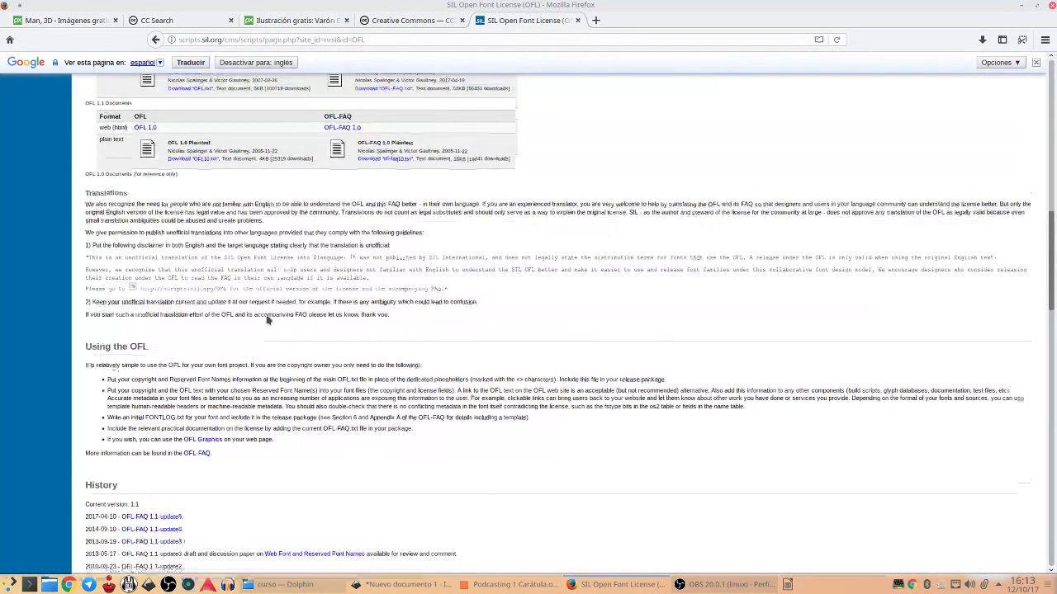
{"action": "scroll", "coordinate": [267, 320], "scroll_direction": "up", "scroll_amount": 2}
{"action": "scroll", "coordinate": [267, 319], "scroll_direction": "up", "scroll_amount": 3}
{"action": "scroll", "coordinate": [267, 320], "scroll_direction": "up", "scroll_amount": 5}
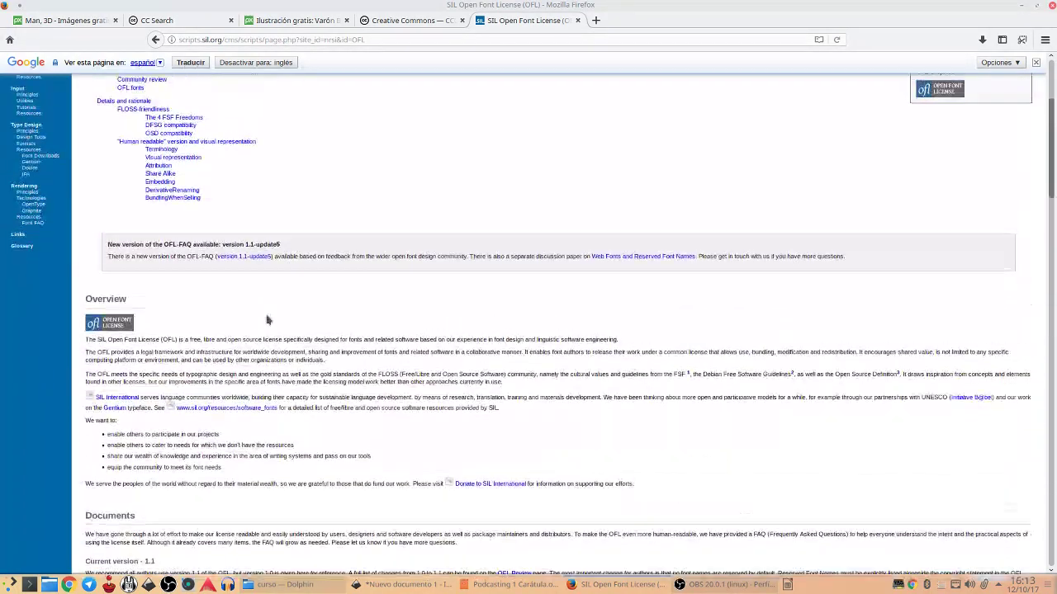
{"action": "scroll", "coordinate": [267, 319], "scroll_direction": "up", "scroll_amount": 2}
{"action": "scroll", "coordinate": [266, 319], "scroll_direction": "up", "scroll_amount": 2}
{"action": "scroll", "coordinate": [267, 319], "scroll_direction": "up", "scroll_amount": 1}
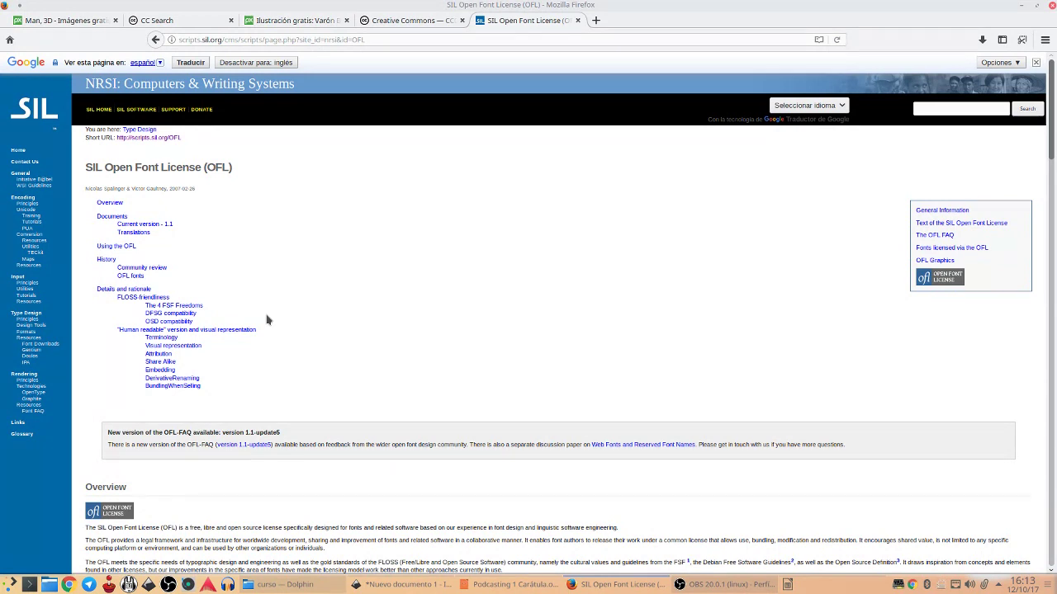
Glance at the Inkscape cover, then go back to the UNIQUE font page
{"action": "left_click", "coordinate": [396, 586]}
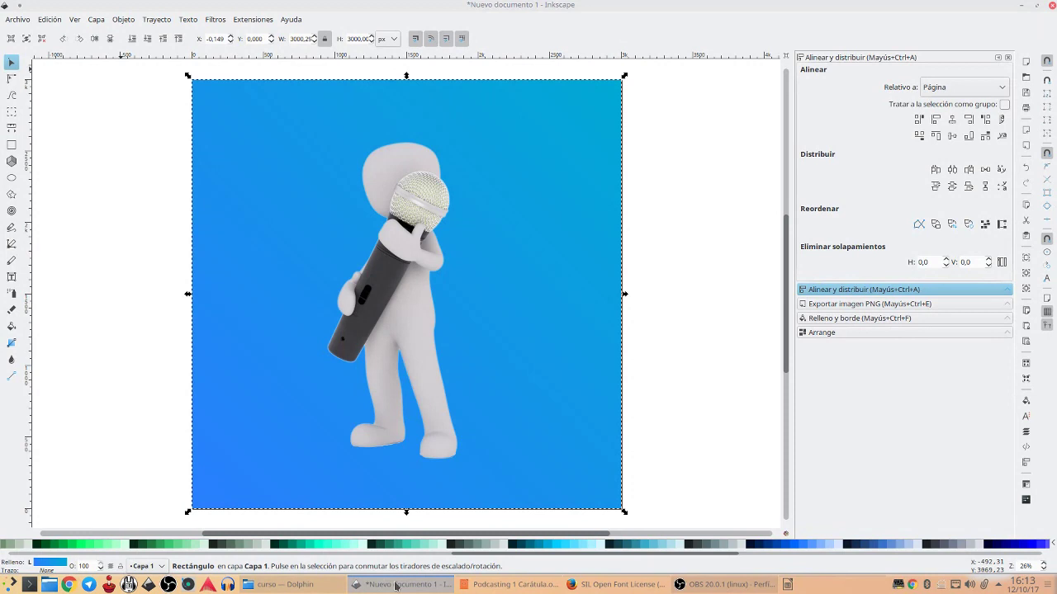
{"action": "left_click", "coordinate": [619, 585]}
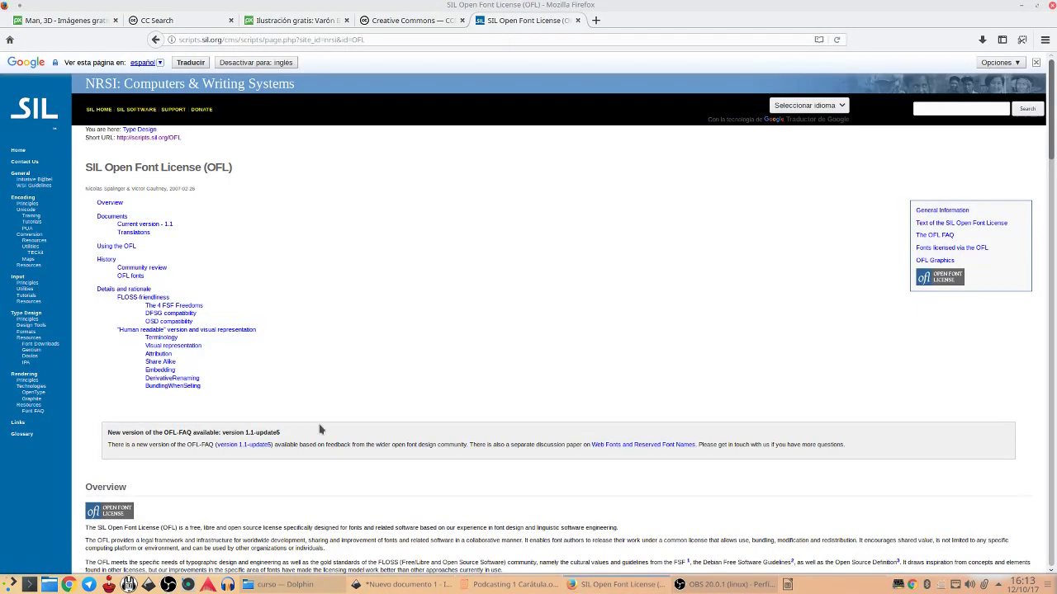
{"action": "key", "text": "alt+Left"}
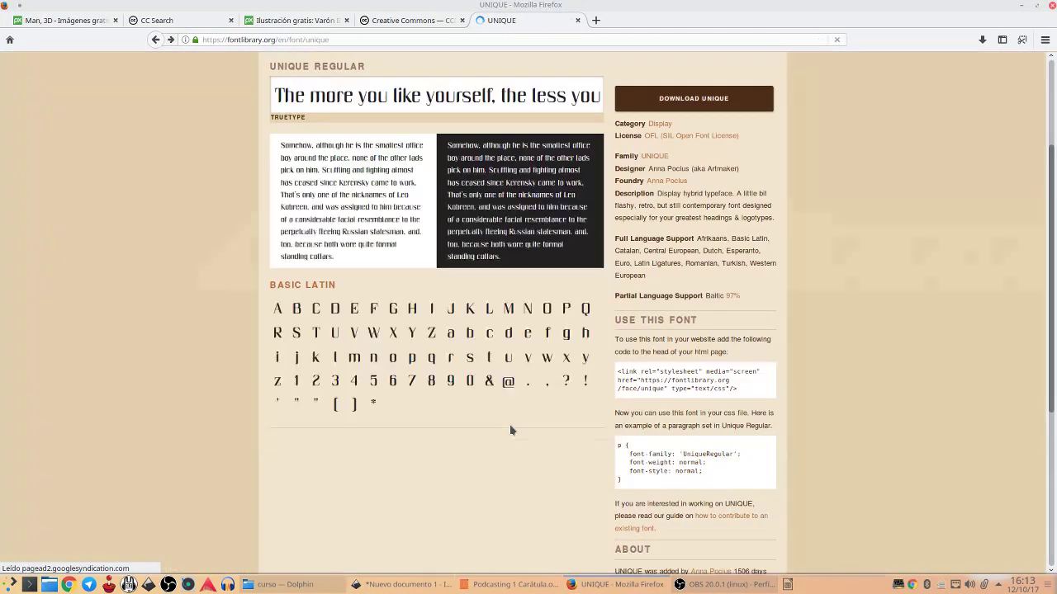
Download unique.zip, open it with Ark, and select OFL-FAQ.txt
{"action": "left_click", "coordinate": [675, 98]}
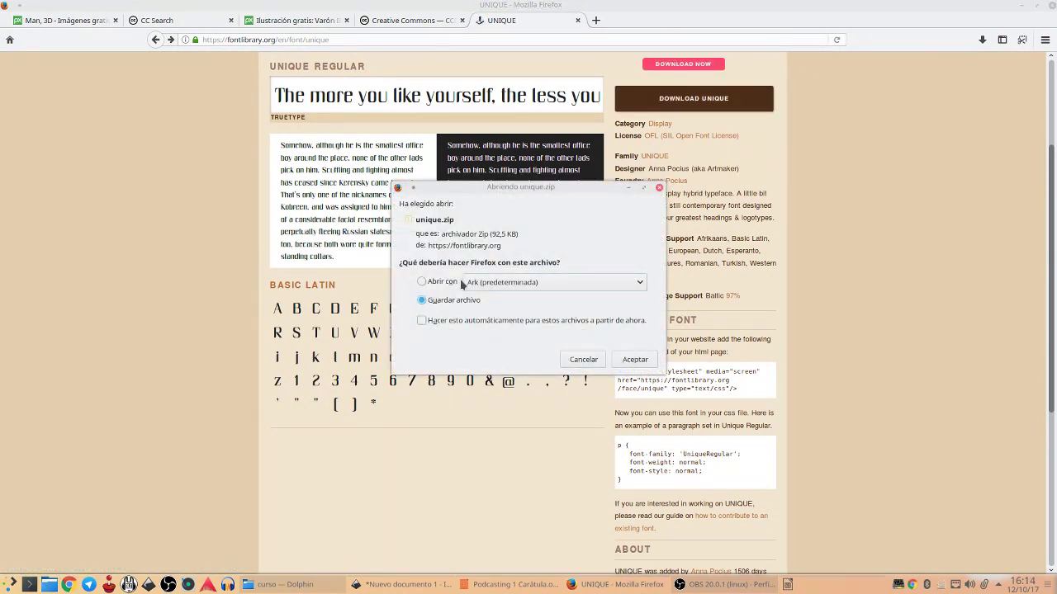
{"action": "left_click", "coordinate": [450, 283]}
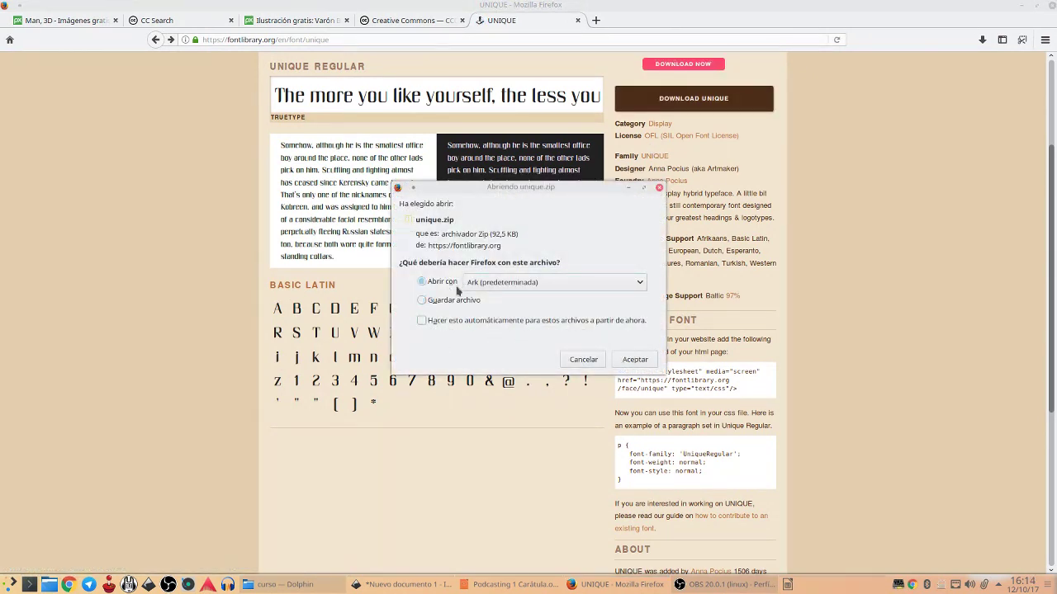
{"action": "left_click", "coordinate": [634, 360]}
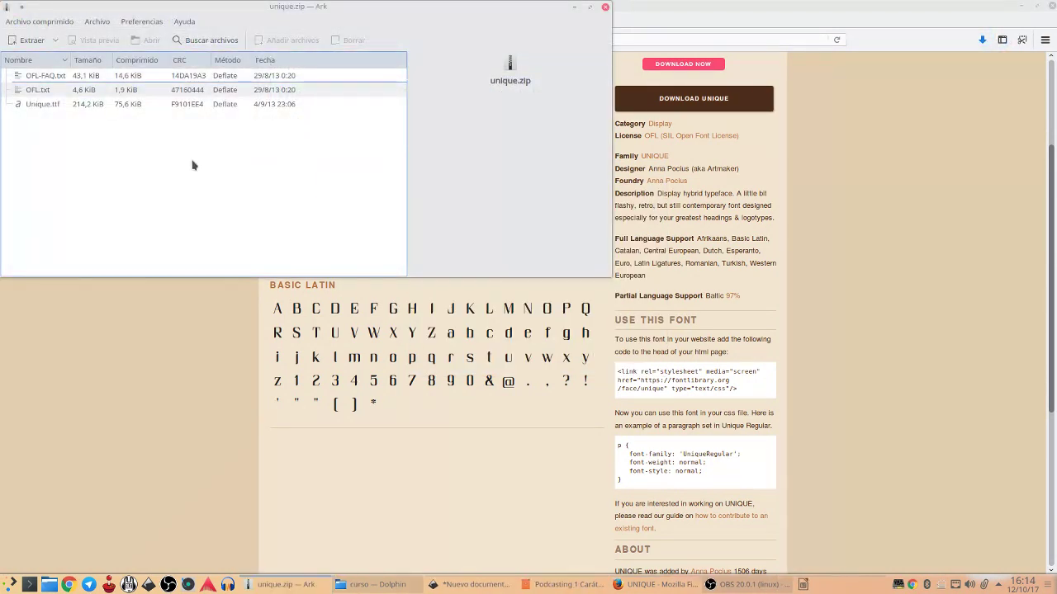
{"action": "left_click", "coordinate": [132, 80]}
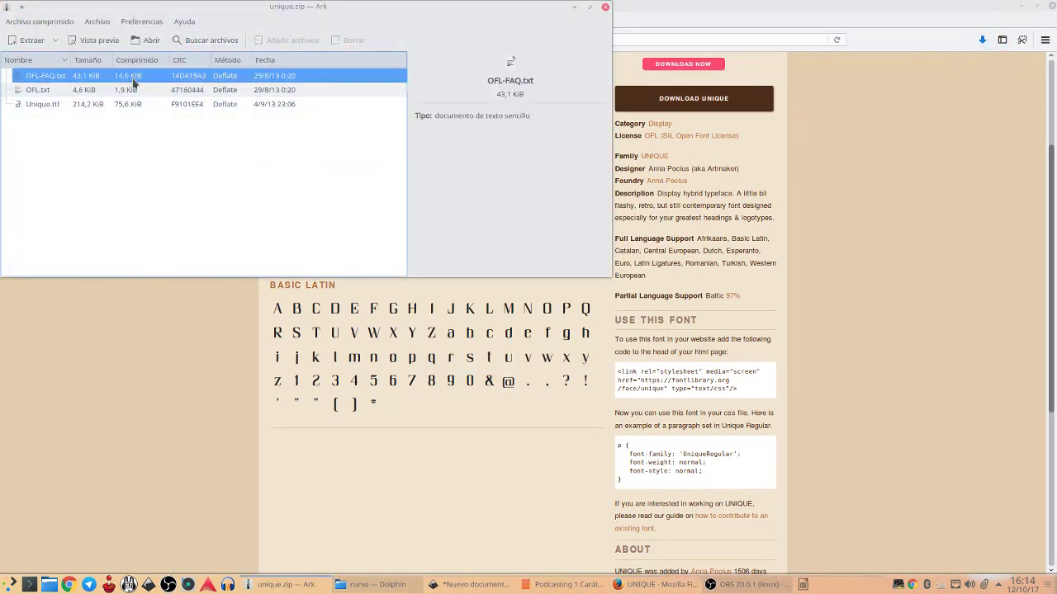
Open OFL.txt from unique.zip and read through the SIL Open Font License 1.1
{"action": "double_click", "coordinate": [128, 89]}
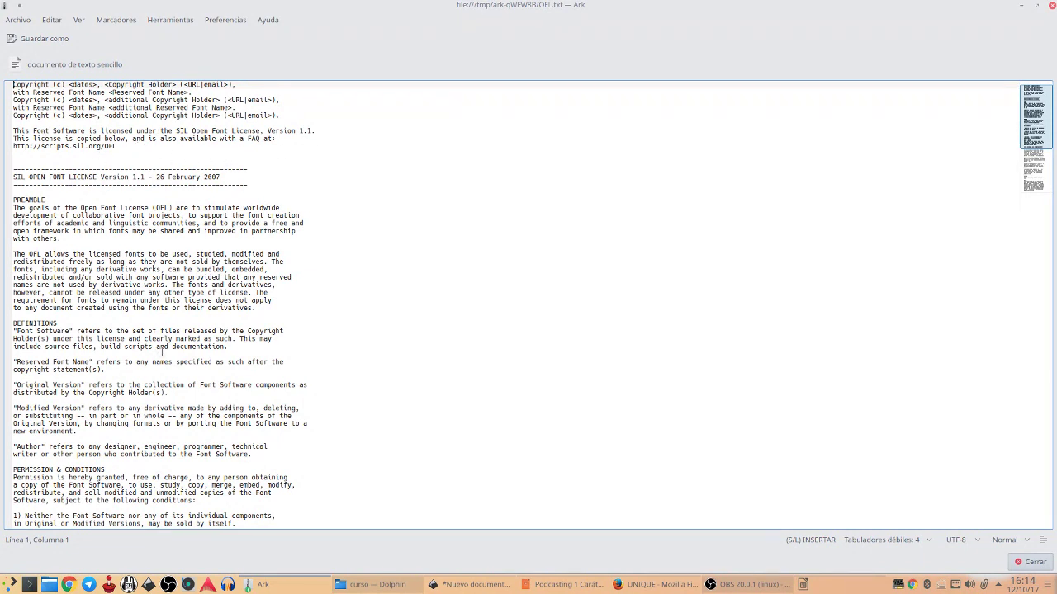
{"action": "scroll", "coordinate": [162, 353], "scroll_direction": "down", "scroll_amount": 3}
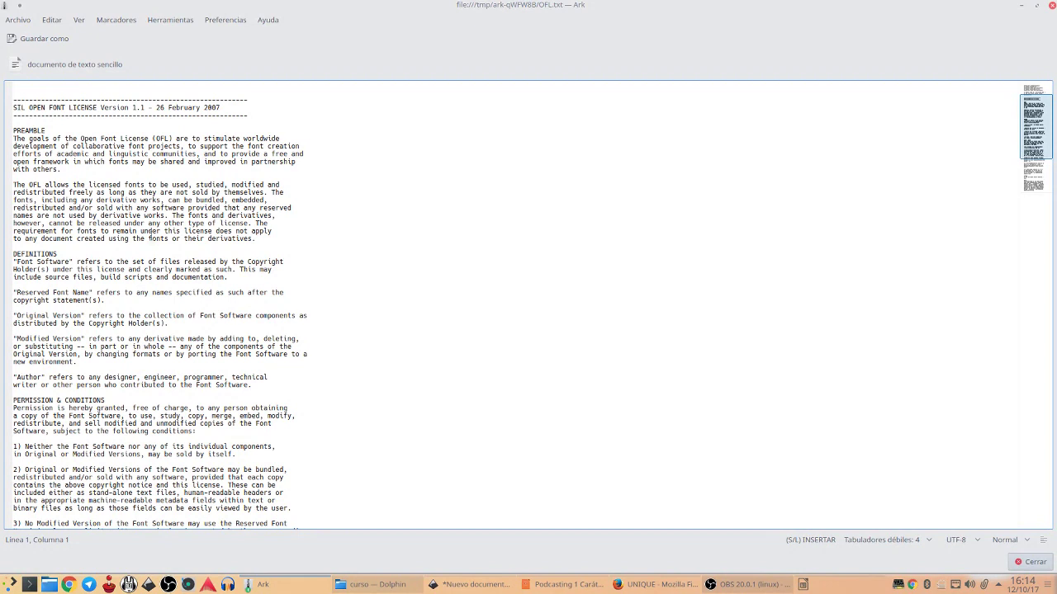
{"action": "scroll", "coordinate": [85, 280], "scroll_direction": "down", "scroll_amount": 1}
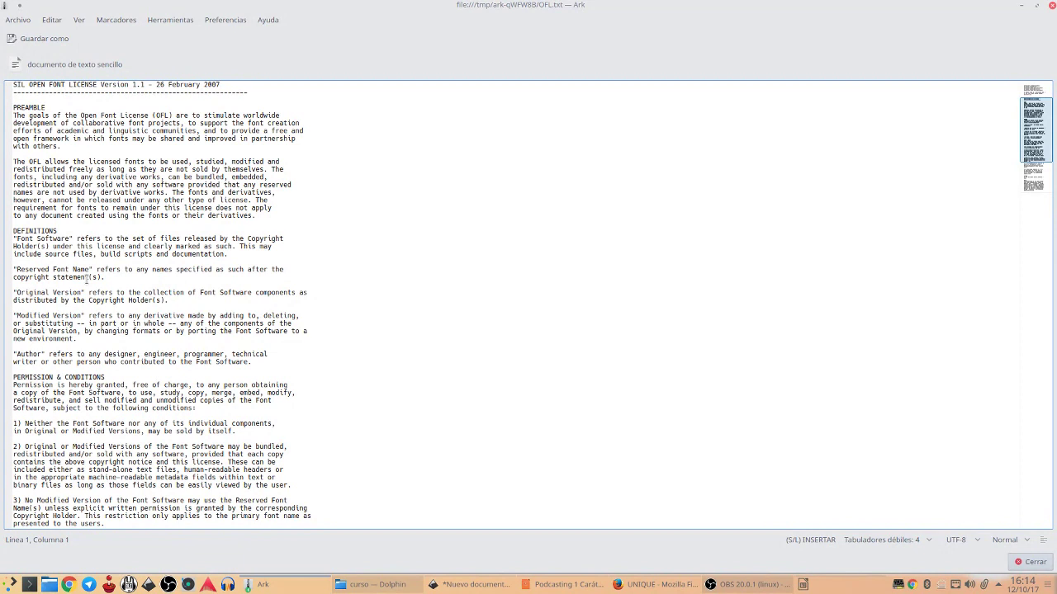
{"action": "scroll", "coordinate": [86, 280], "scroll_direction": "down", "scroll_amount": 1}
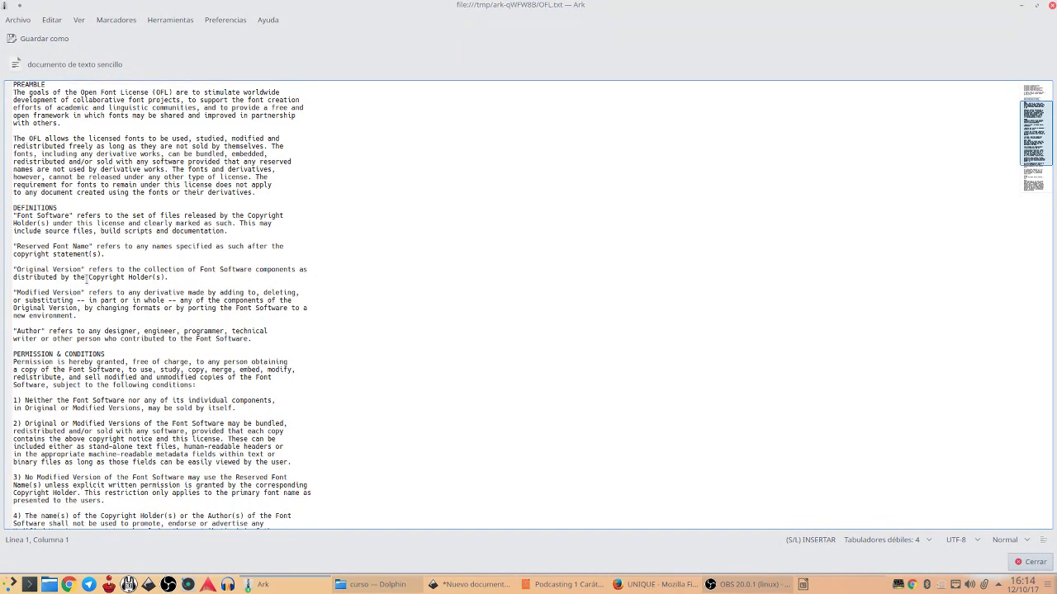
{"action": "scroll", "coordinate": [86, 280], "scroll_direction": "down", "scroll_amount": 3}
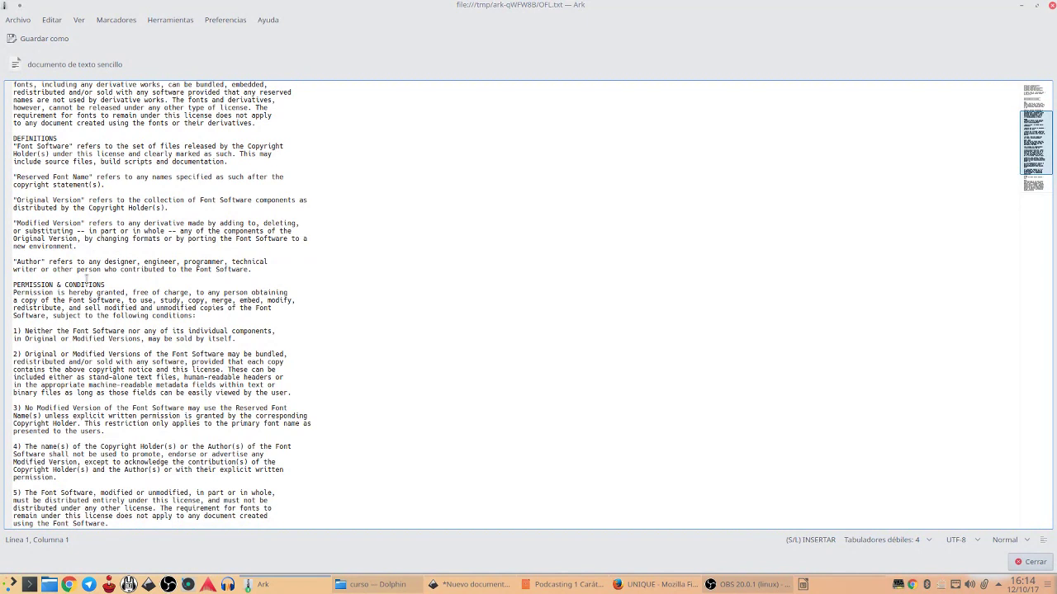
{"action": "scroll", "coordinate": [86, 279], "scroll_direction": "down", "scroll_amount": 1}
{"action": "scroll", "coordinate": [86, 280], "scroll_direction": "down", "scroll_amount": 3}
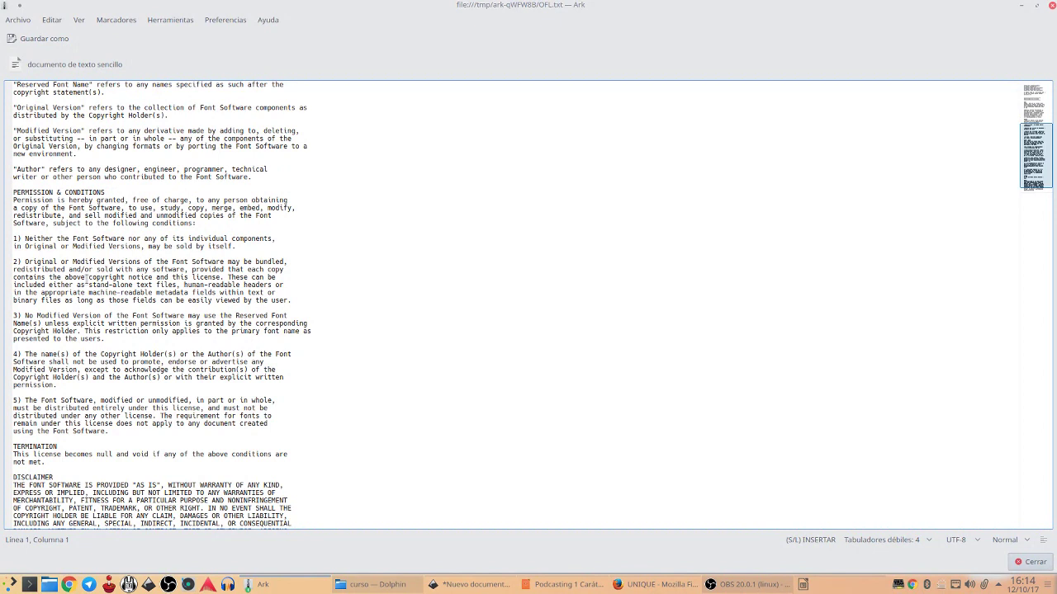
{"action": "scroll", "coordinate": [85, 280], "scroll_direction": "down", "scroll_amount": 2}
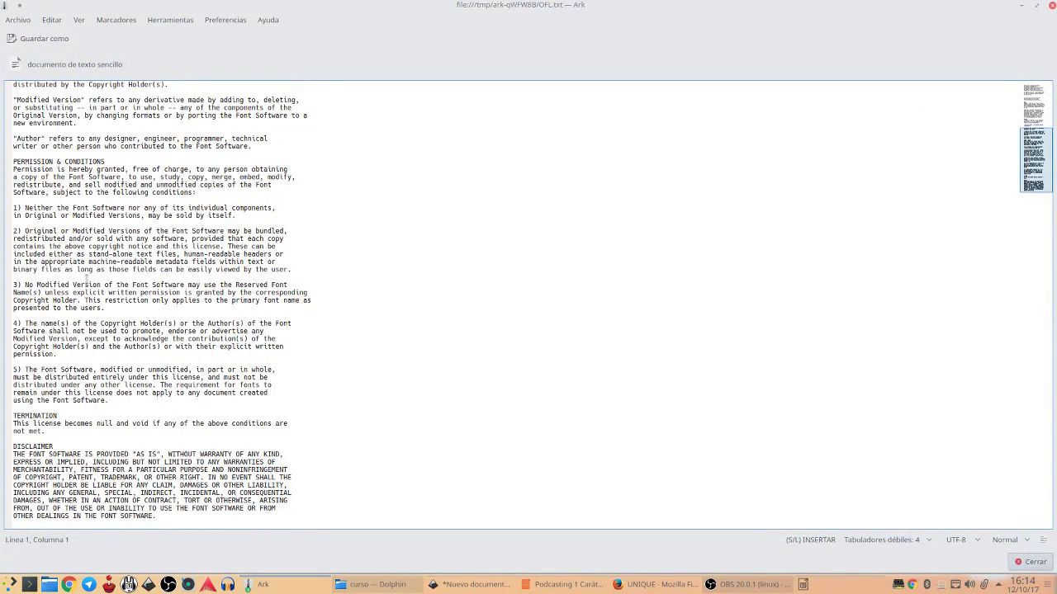
{"action": "scroll", "coordinate": [86, 280], "scroll_direction": "up", "scroll_amount": 1}
{"action": "scroll", "coordinate": [86, 280], "scroll_direction": "up", "scroll_amount": 4}
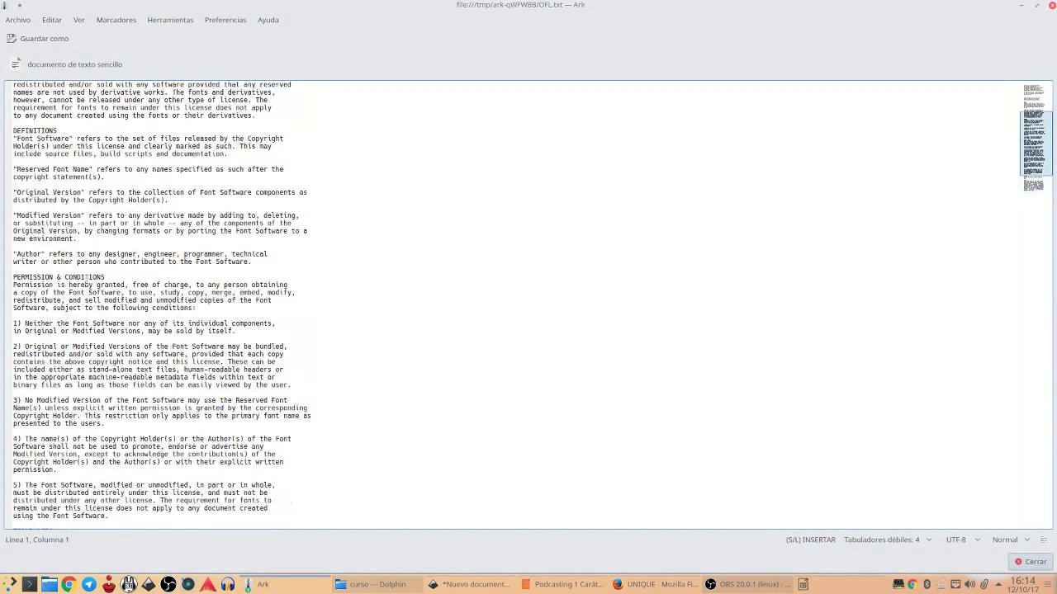
{"action": "scroll", "coordinate": [86, 280], "scroll_direction": "up", "scroll_amount": 5}
{"action": "scroll", "coordinate": [86, 280], "scroll_direction": "up", "scroll_amount": 3}
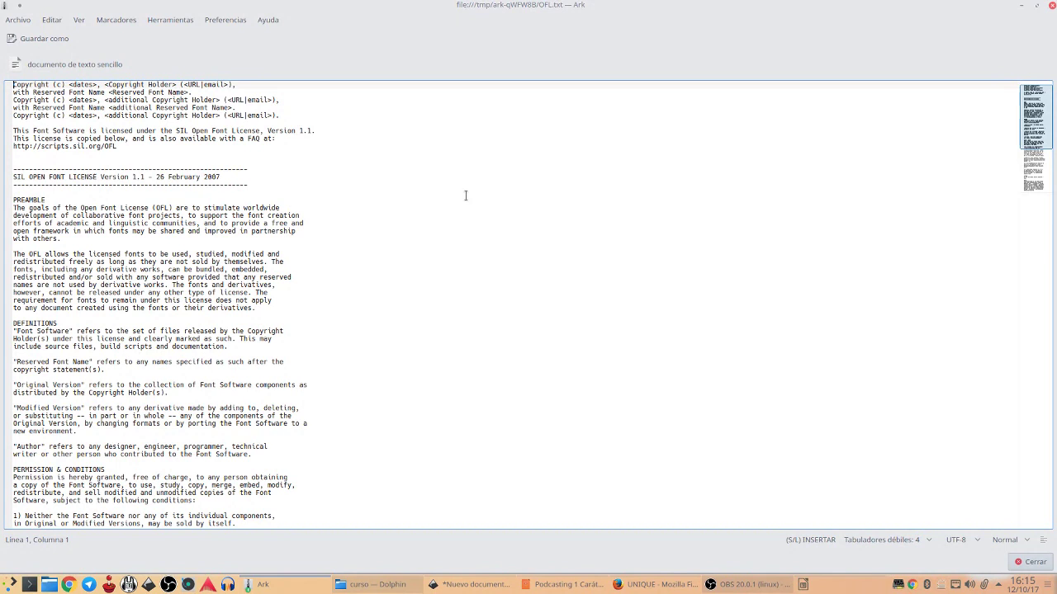
{"action": "left_click", "coordinate": [1052, 6]}
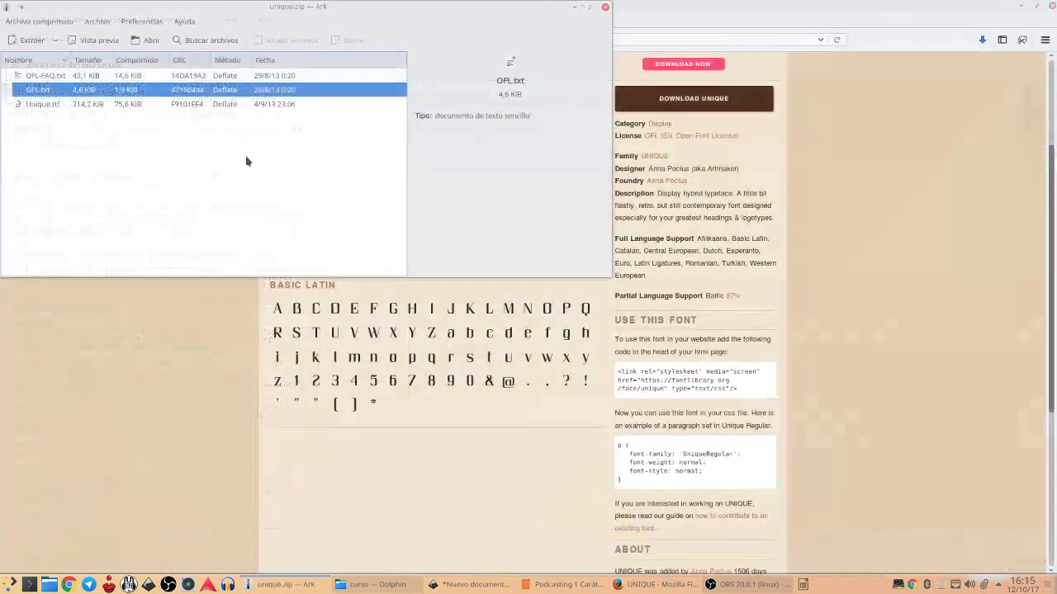
{"action": "double_click", "coordinate": [45, 75]}
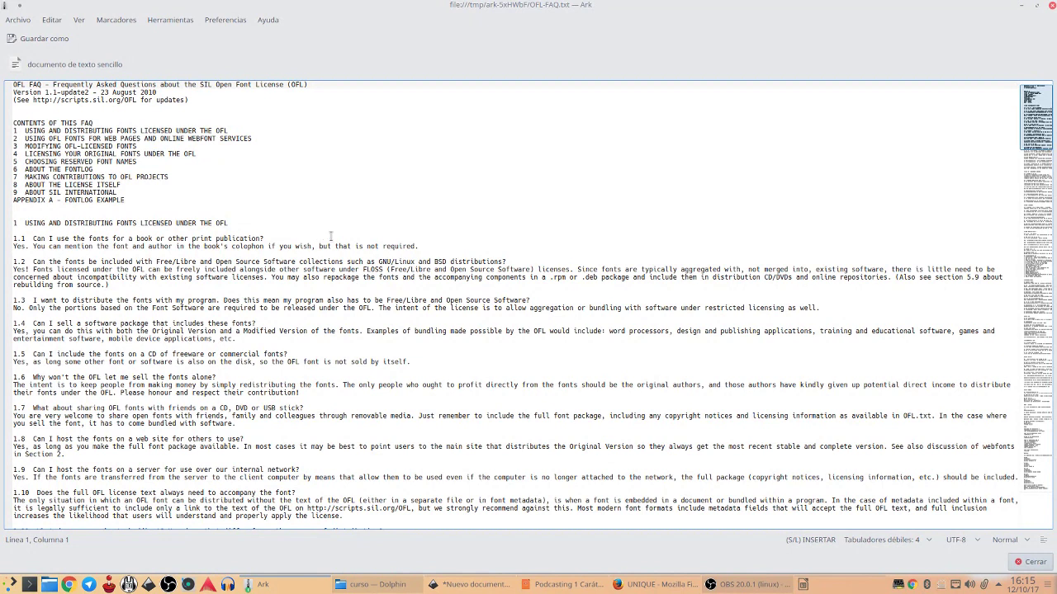
{"action": "left_click_drag", "start_coordinate": [366, 246], "coordinate": [415, 247]}
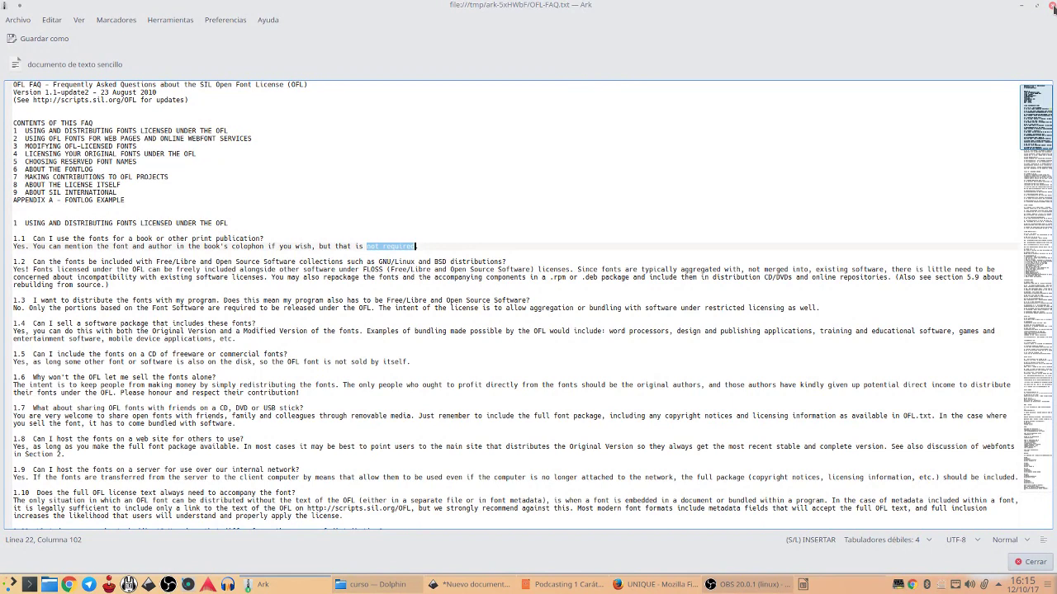
{"action": "left_click", "coordinate": [1051, 6]}
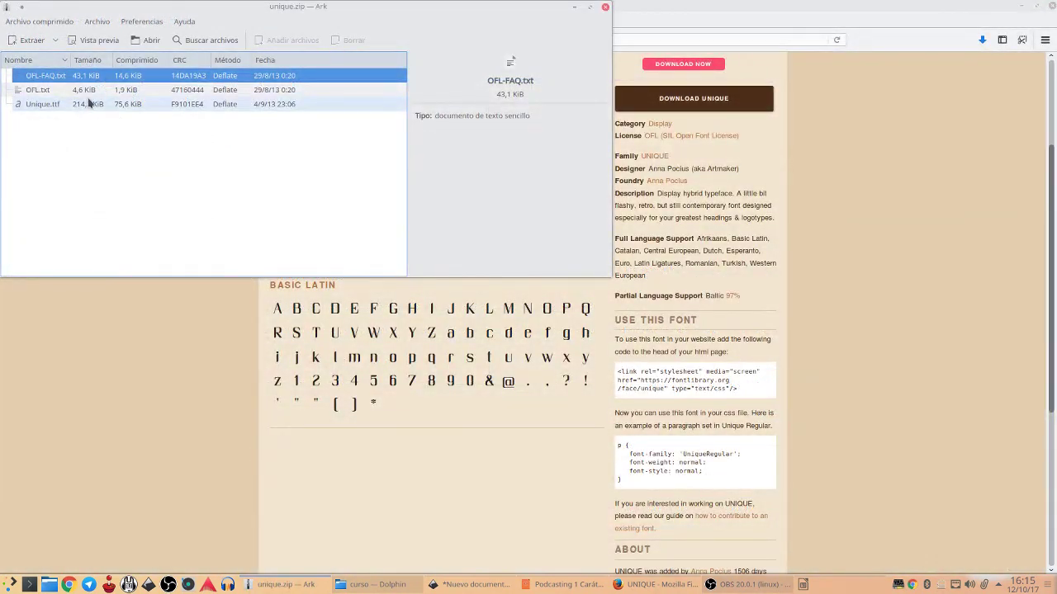
Install Unique.ttf for the current user only, then close the font viewer and the unique.zip archive
{"action": "double_click", "coordinate": [93, 104]}
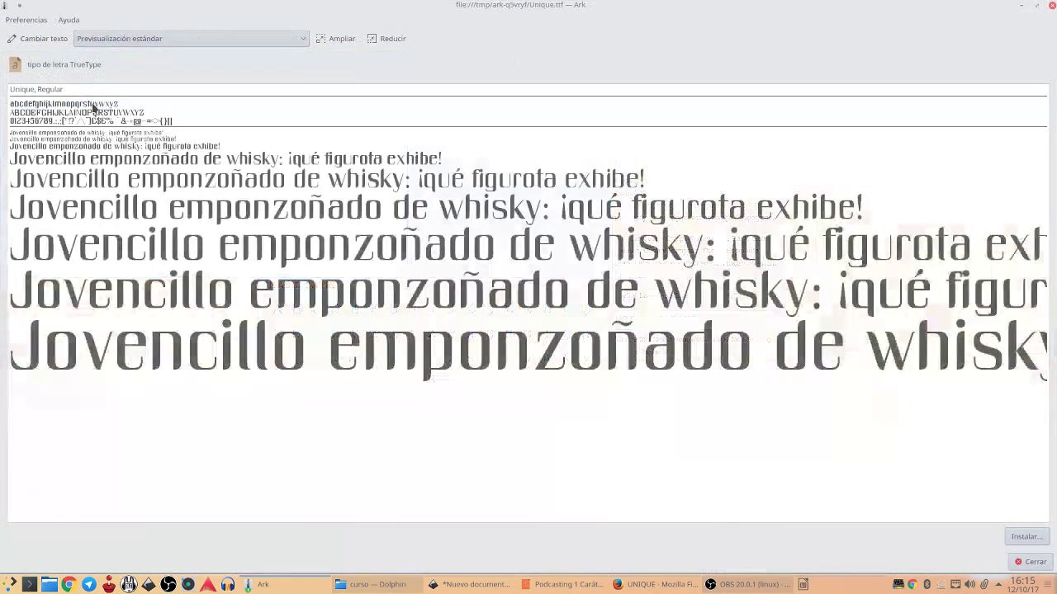
{"action": "left_click", "coordinate": [1026, 537]}
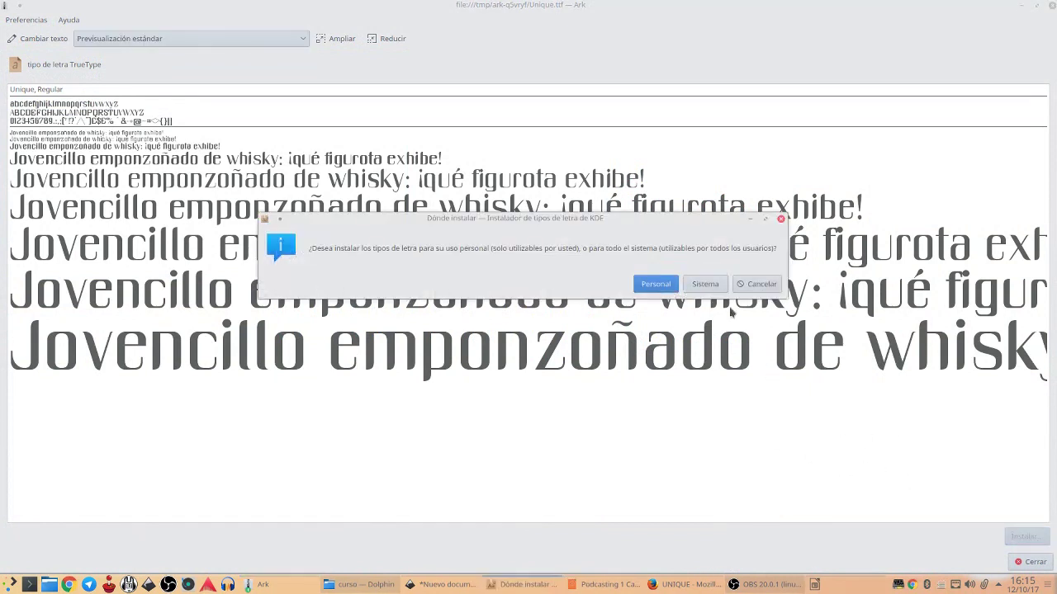
{"action": "left_click", "coordinate": [665, 283]}
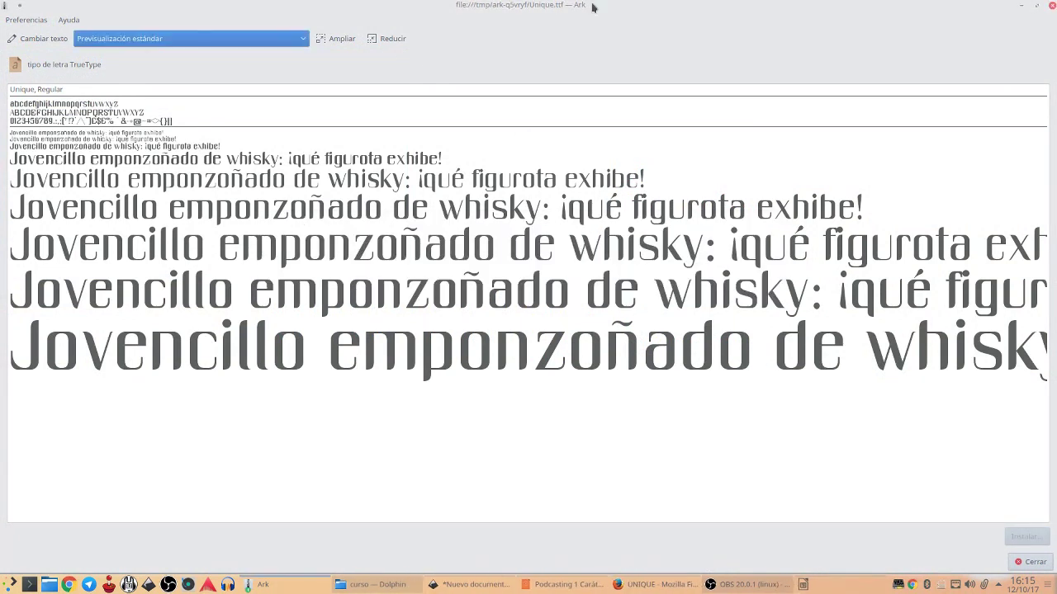
{"action": "left_click", "coordinate": [1051, 6]}
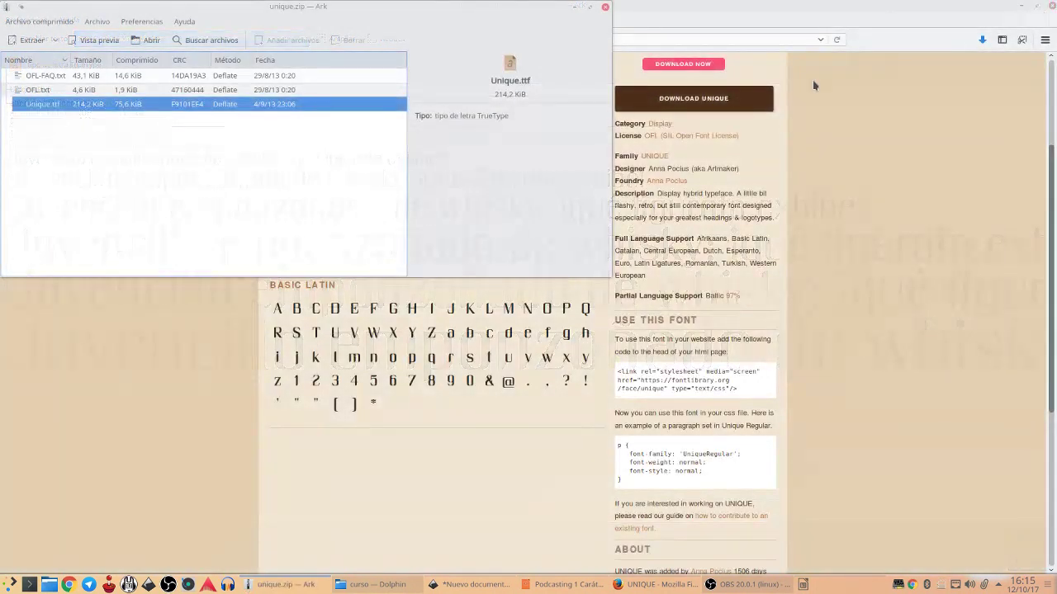
{"action": "left_click", "coordinate": [605, 6]}
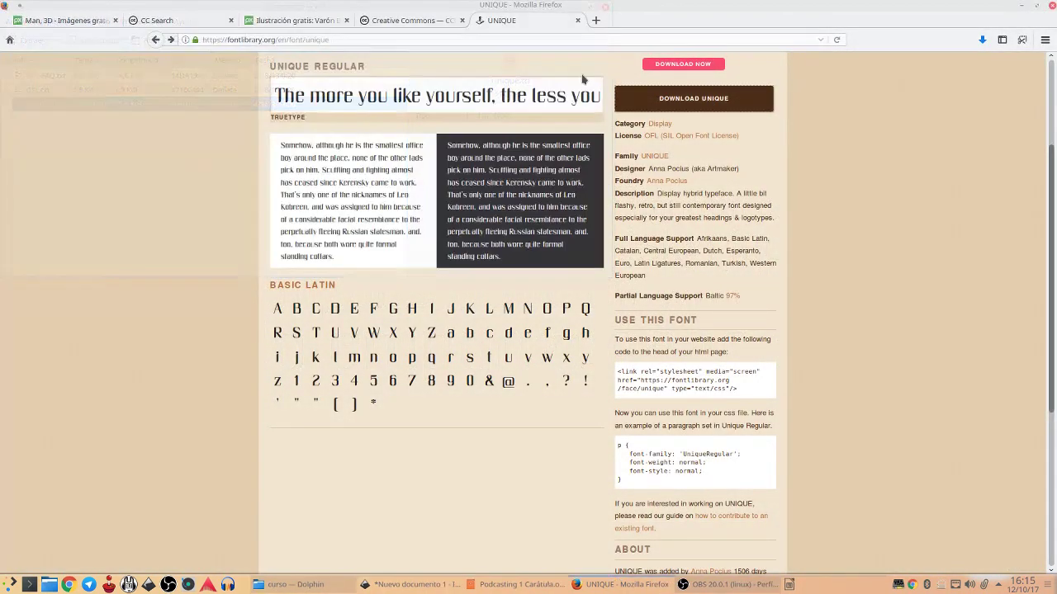
Save the Inkscape podcast cover as logo.svg
{"action": "left_click", "coordinate": [388, 584]}
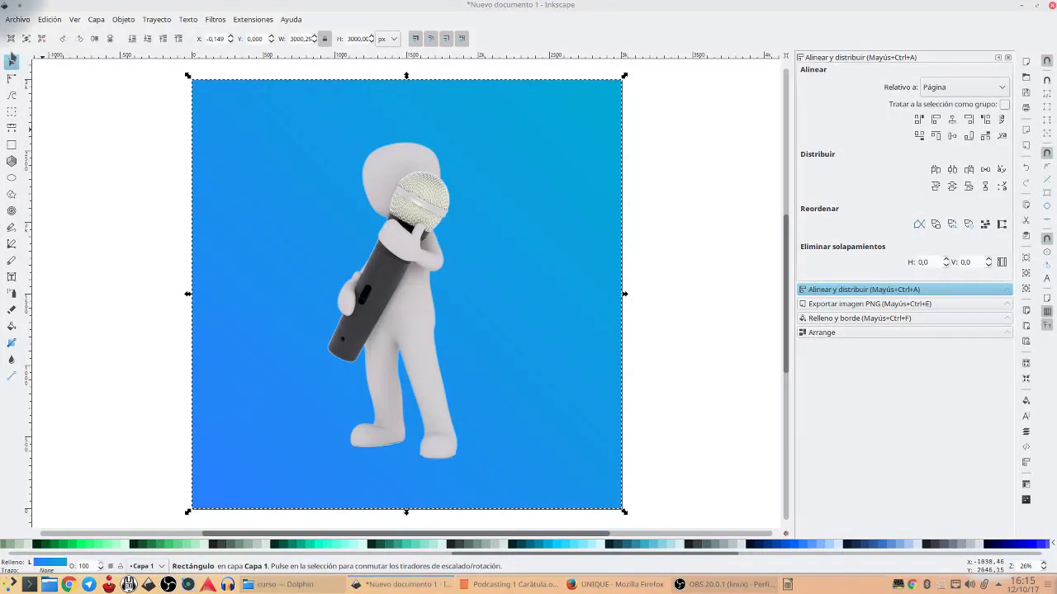
{"action": "left_click", "coordinate": [17, 19]}
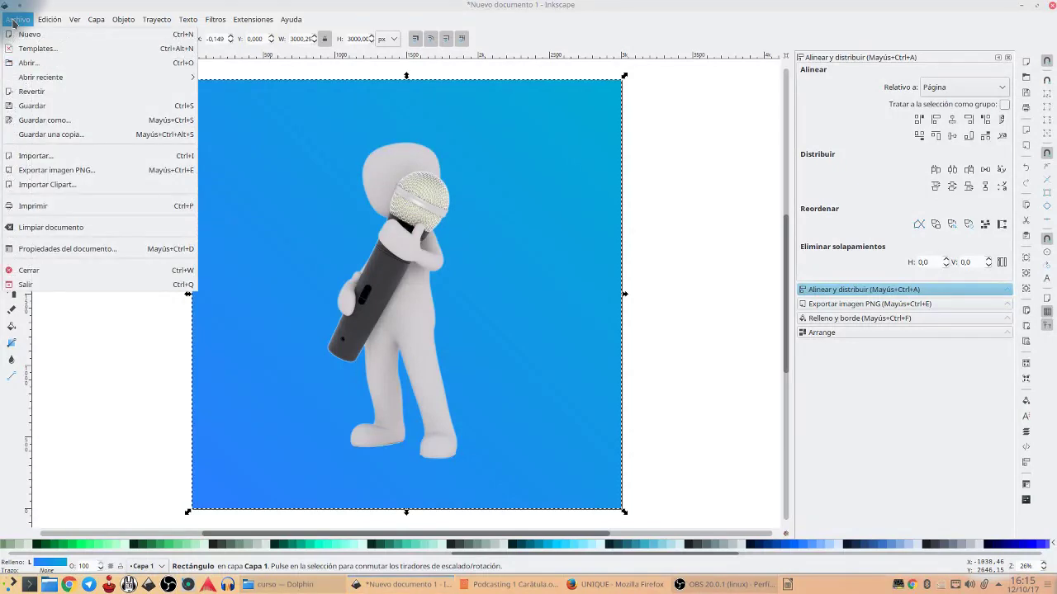
{"action": "left_click", "coordinate": [63, 119]}
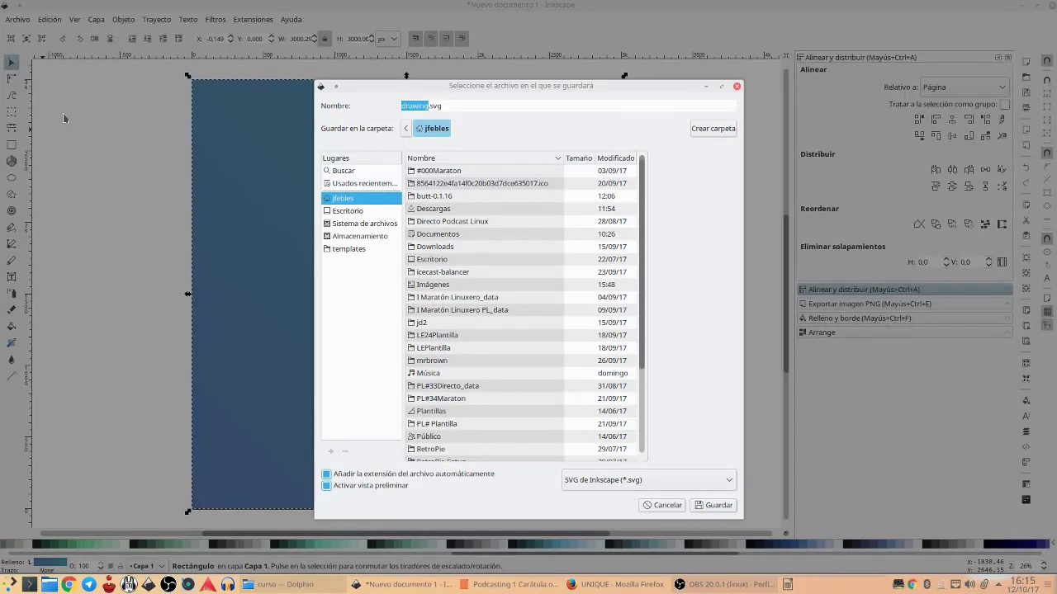
{"action": "type", "text": "logo"}
{"action": "key", "text": "Return"}
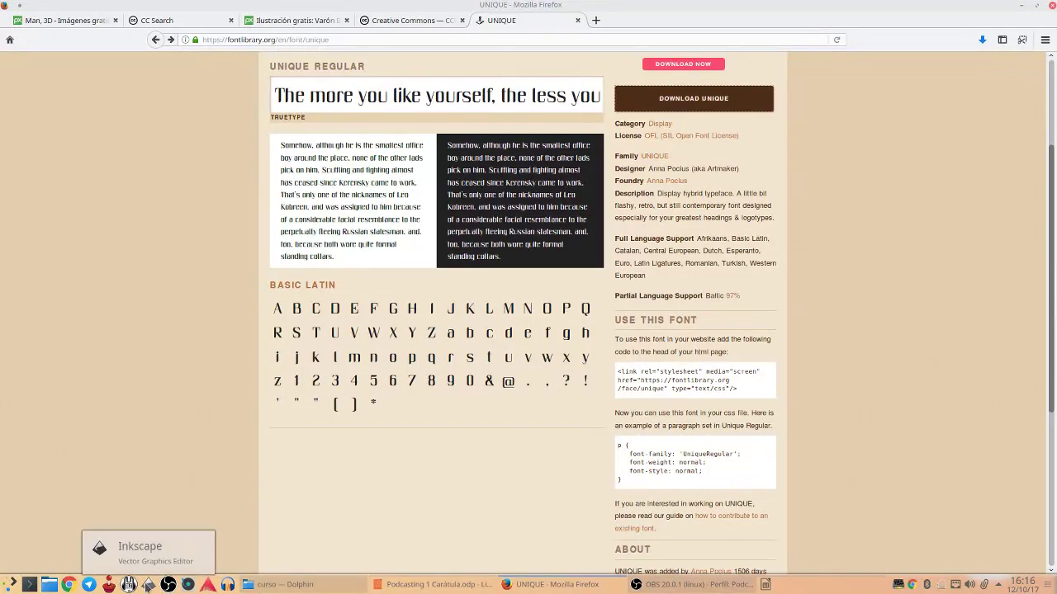
Relaunch Inkscape, reopen logo.svg from recent files, and shift the microphone figure right
{"action": "left_click", "coordinate": [148, 584]}
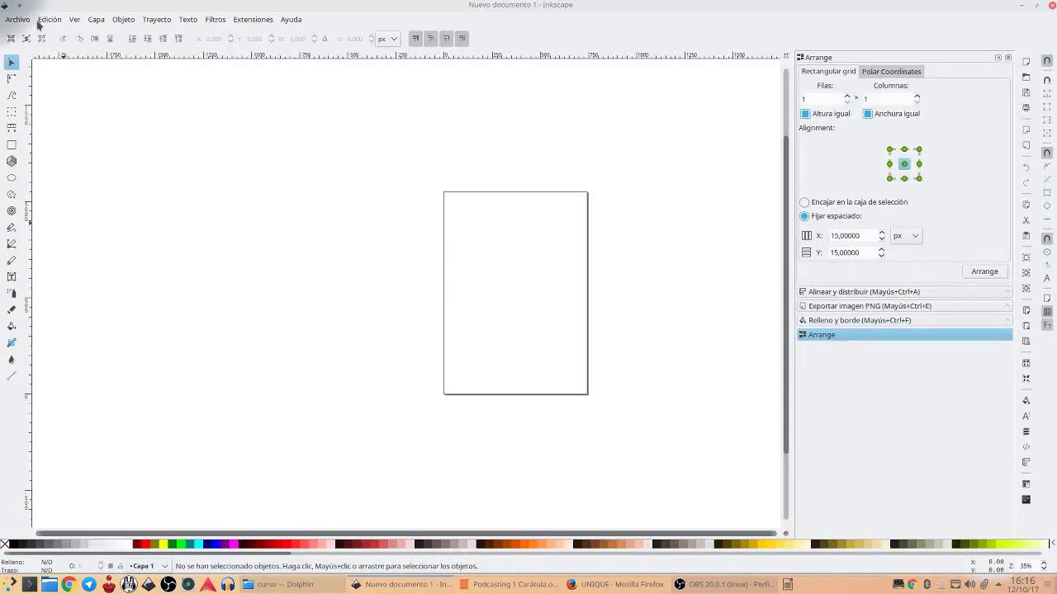
{"action": "left_click", "coordinate": [20, 20]}
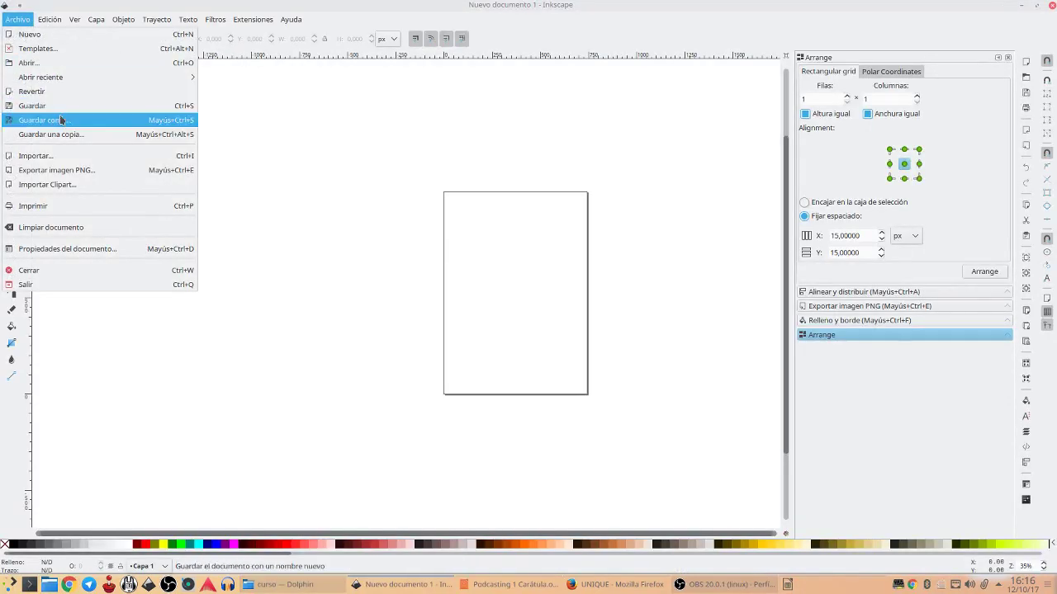
{"action": "mouse_move", "coordinate": [41, 77]}
{"action": "left_click", "coordinate": [219, 83]}
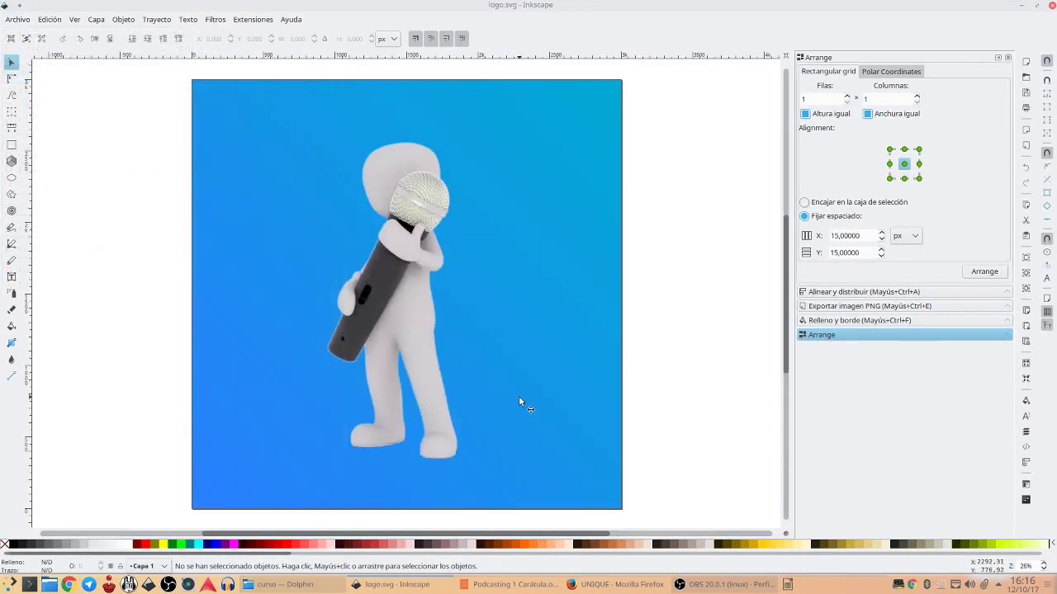
{"action": "left_click_drag", "start_coordinate": [393, 273], "coordinate": [454, 264]}
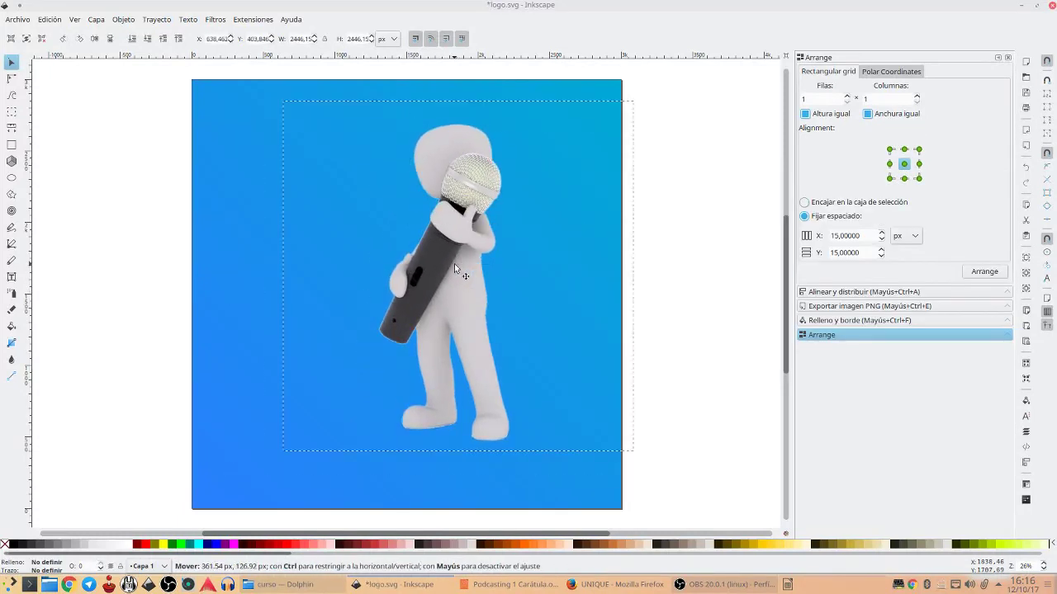
{"action": "left_click", "coordinate": [15, 280]}
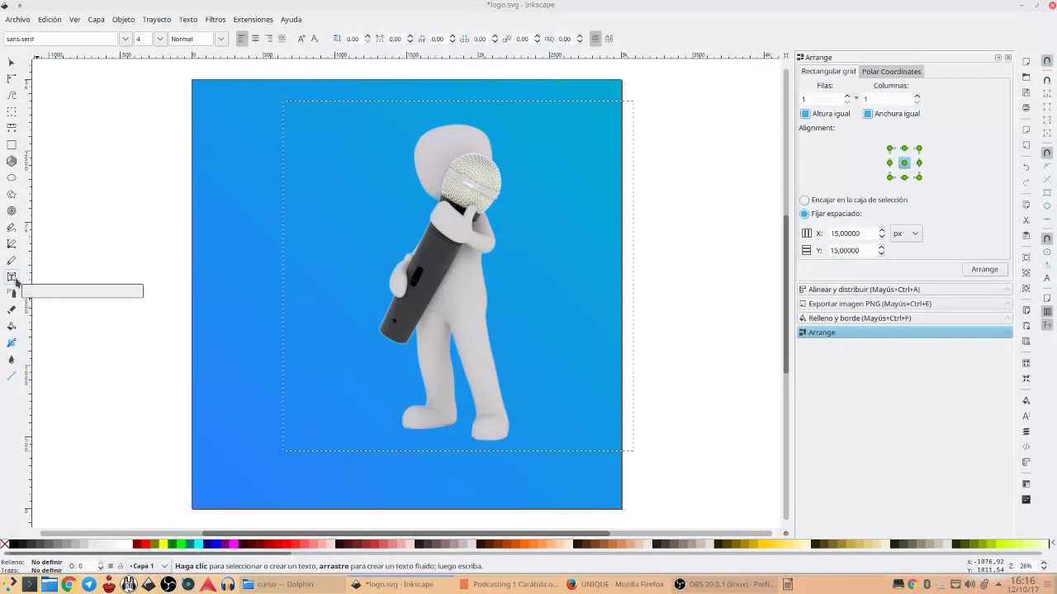
Type the title 'abcjklROFO' left of the microphone figure and select the whole line
{"action": "left_click", "coordinate": [242, 252]}
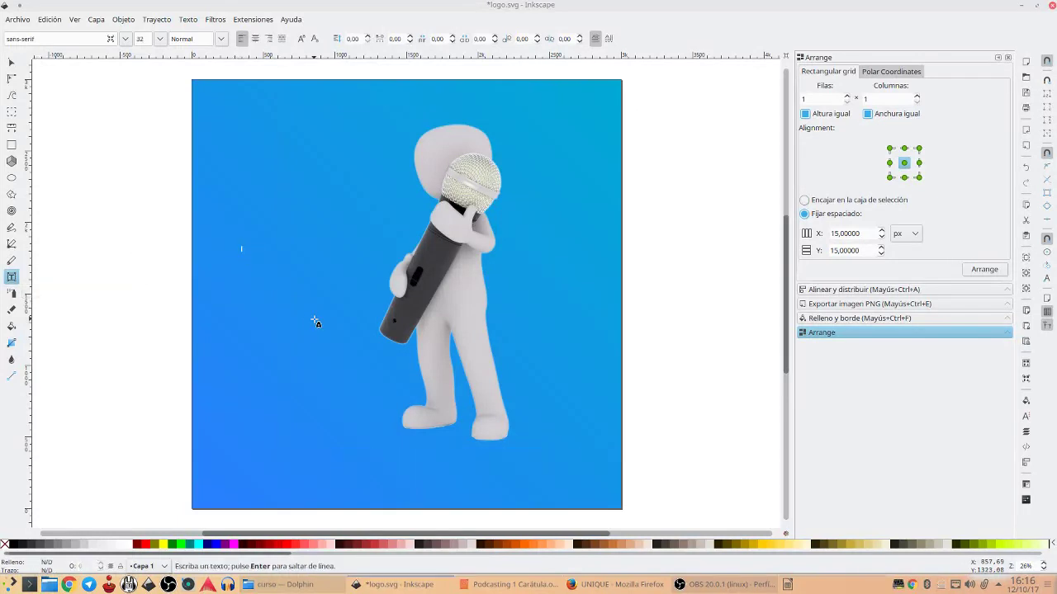
{"action": "type", "text": "abc"}
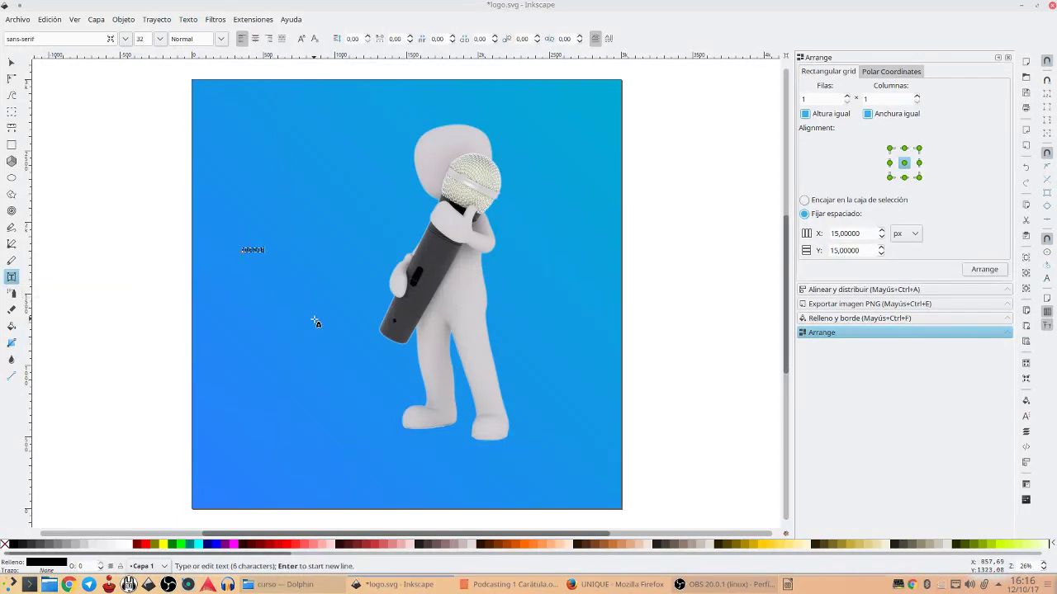
{"action": "type", "text": "j"}
{"action": "type", "text": "kl"}
{"action": "type", "text": "ROFONO"}
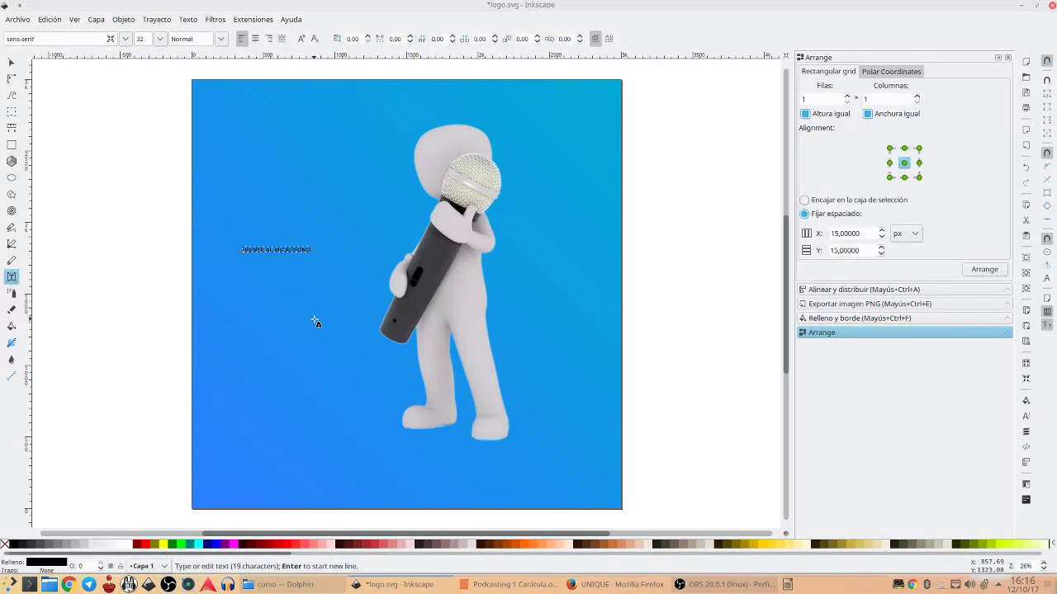
{"action": "triple_click", "coordinate": [272, 251]}
{"action": "left_click", "coordinate": [125, 39]}
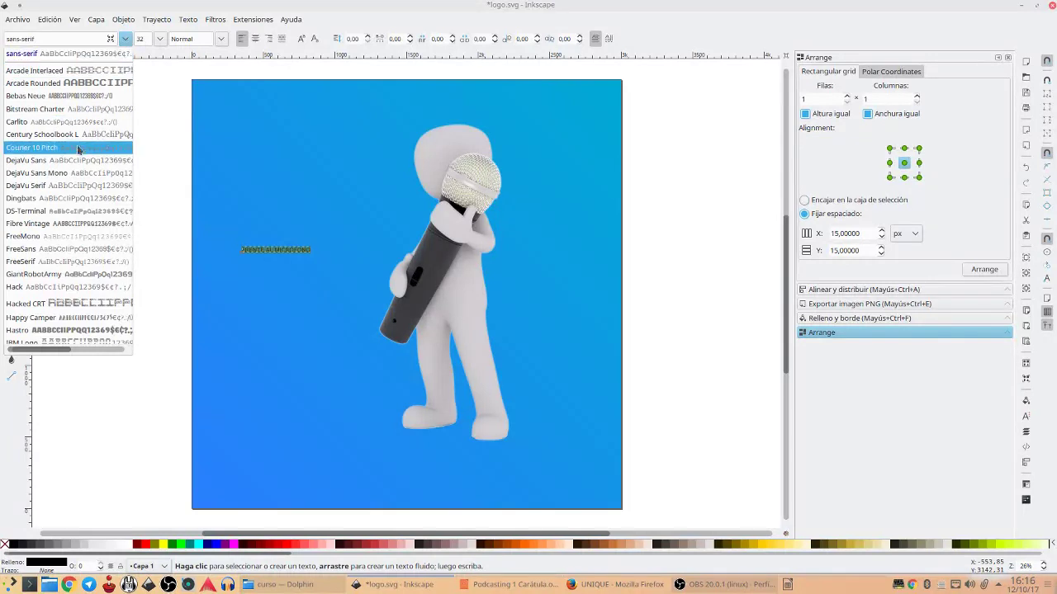
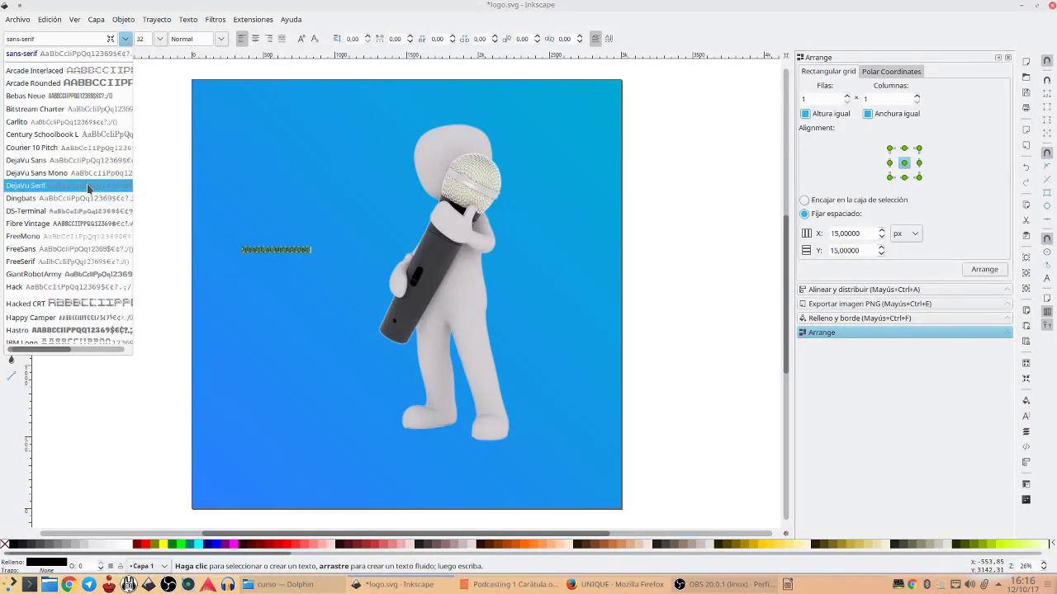
Change the title font from Arcade Interlaced to Unique
{"action": "left_click", "coordinate": [64, 70]}
{"action": "double_click", "coordinate": [64, 39]}
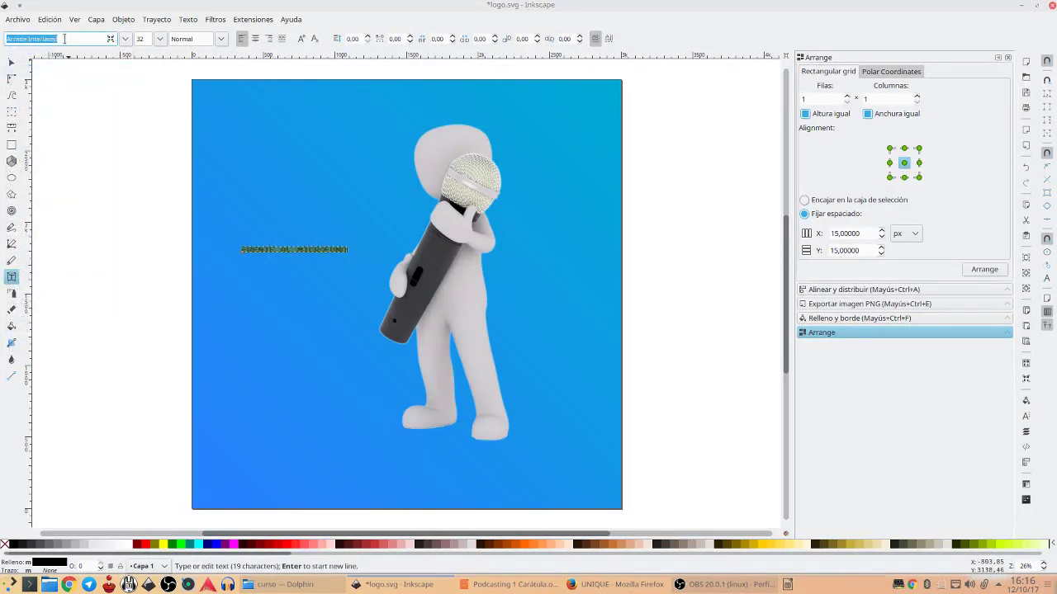
{"action": "type", "text": "UNI"}
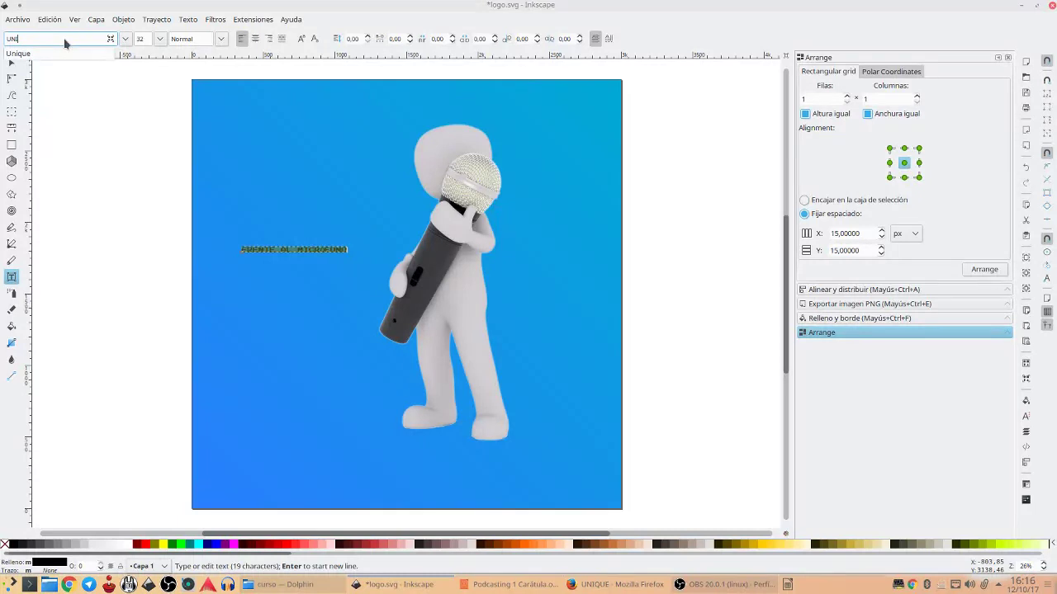
{"action": "left_click", "coordinate": [66, 54]}
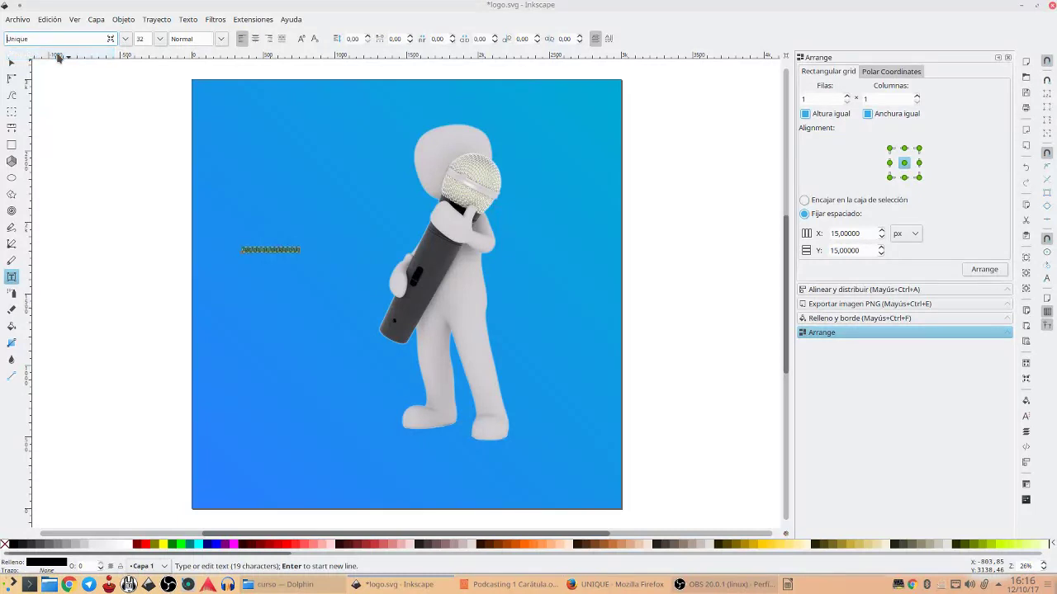
Compare the title close-up with the whole page to check the new font
{"action": "left_click", "coordinate": [12, 61]}
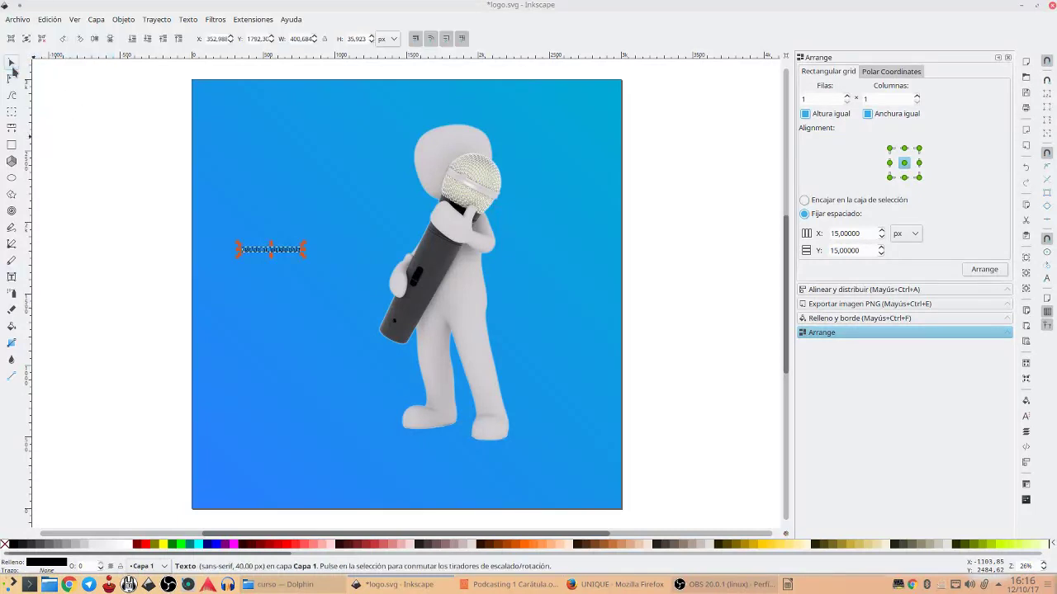
{"action": "key", "text": "3"}
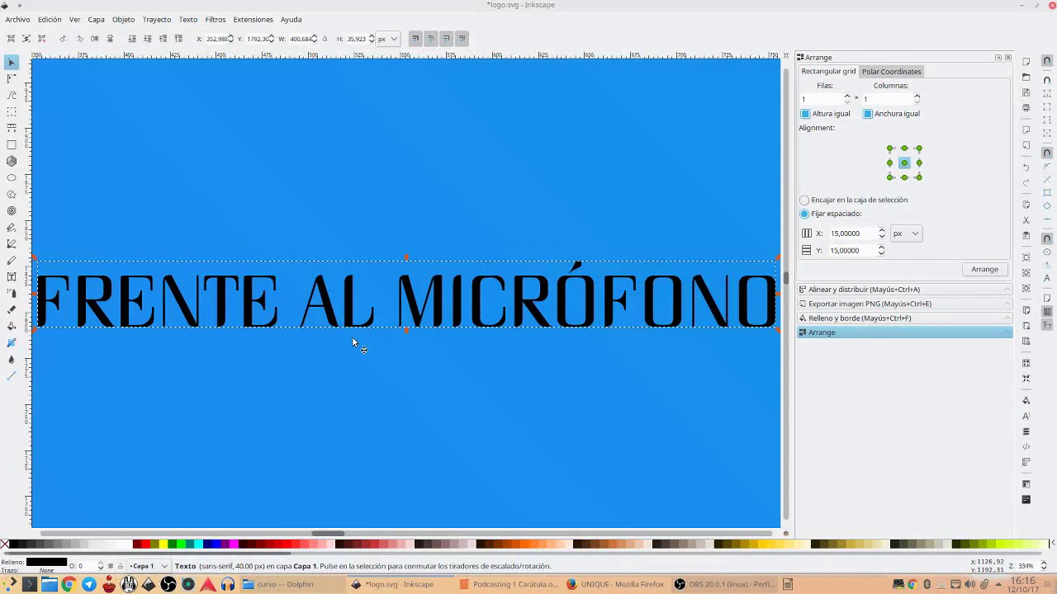
{"action": "key", "text": "5"}
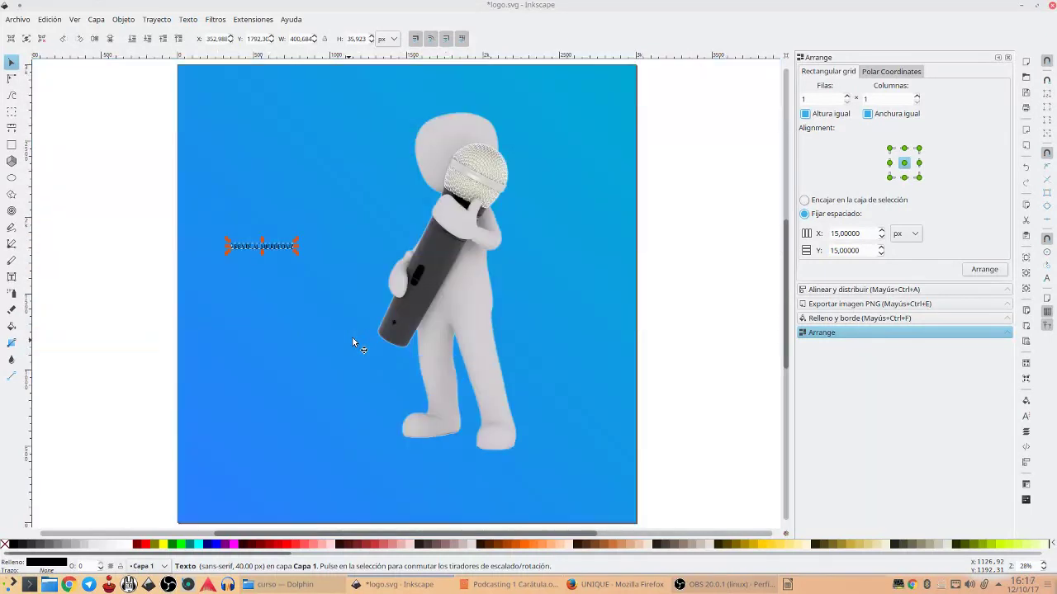
{"action": "key", "text": "3"}
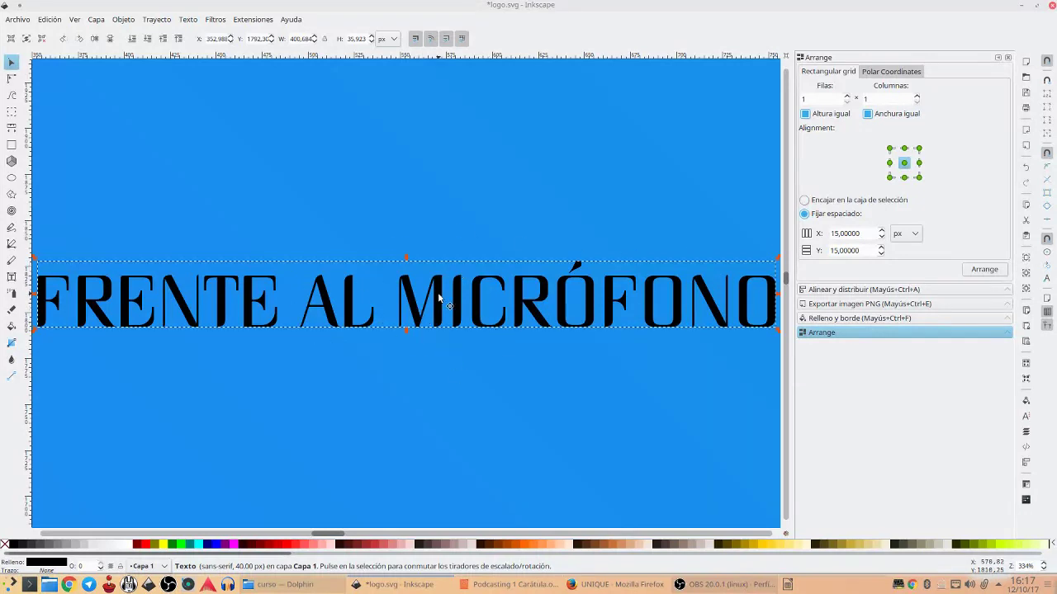
{"action": "key", "text": "5"}
{"action": "key", "text": "3"}
{"action": "key", "text": "5"}
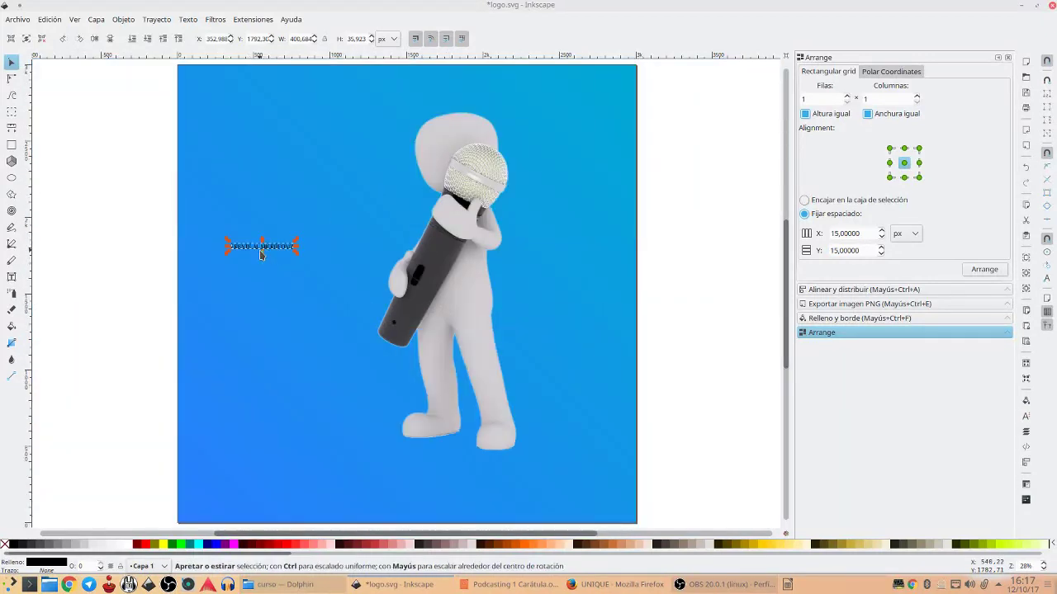
Enlarge the title proportionally and move it near the bottom of the cover
{"action": "left_click", "coordinate": [326, 39]}
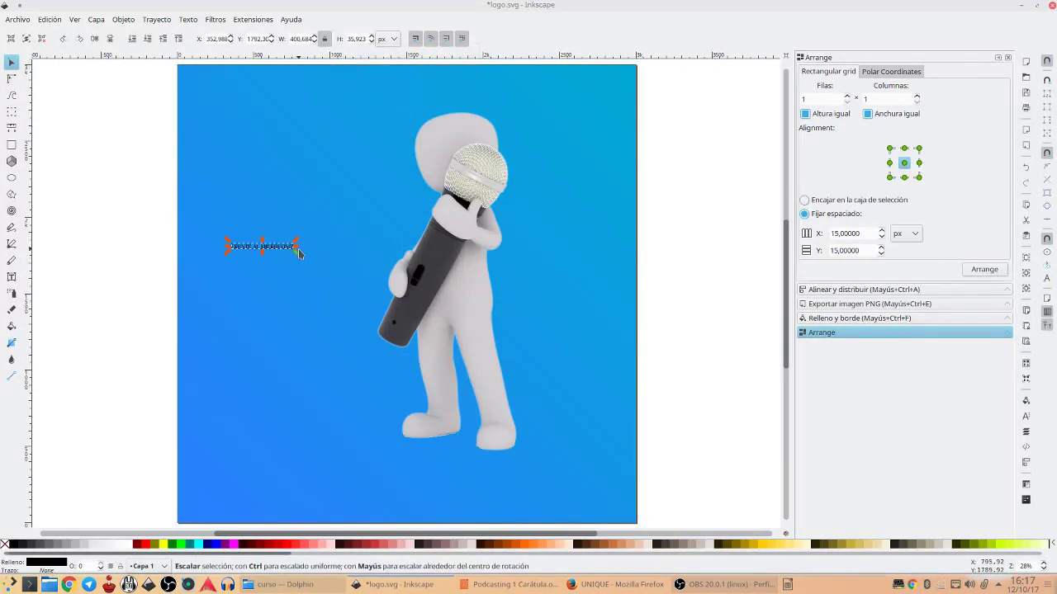
{"action": "left_click_drag", "start_coordinate": [297, 257], "coordinate": [636, 448]}
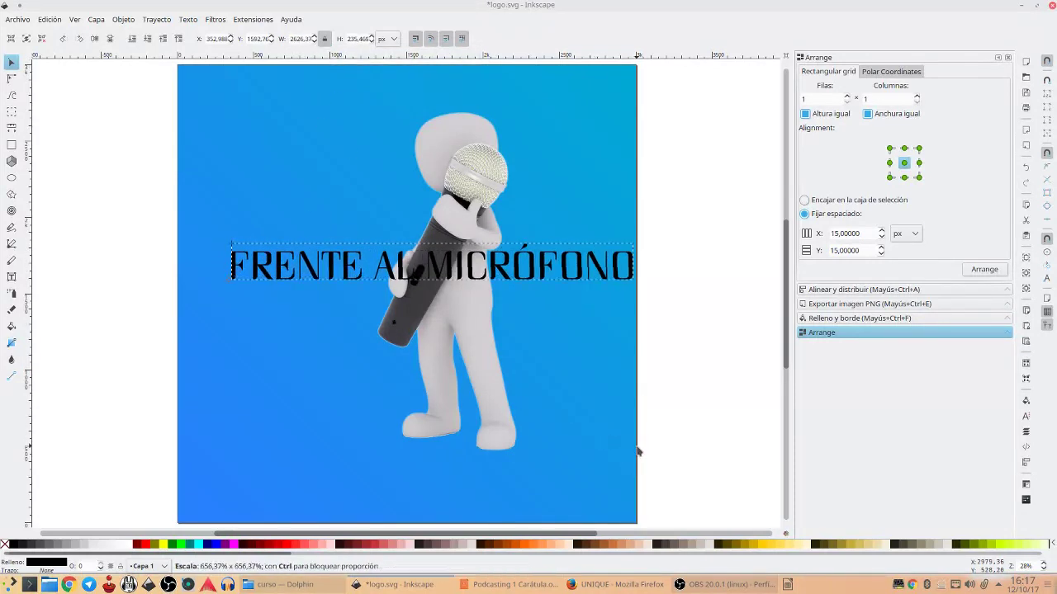
{"action": "left_click_drag", "start_coordinate": [441, 271], "coordinate": [405, 480]}
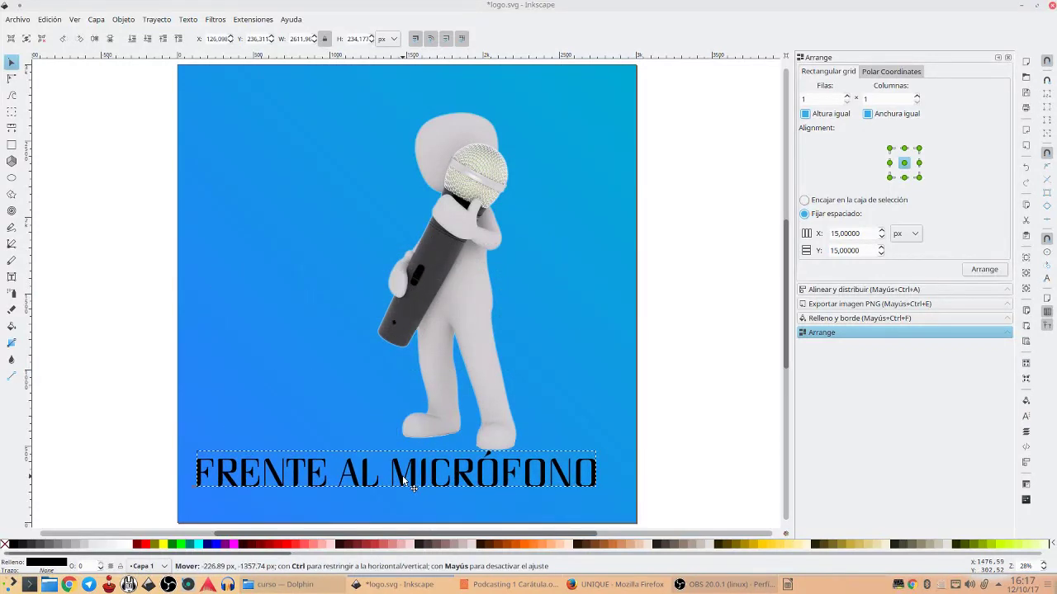
{"action": "left_click_drag", "start_coordinate": [403, 478], "coordinate": [405, 479]}
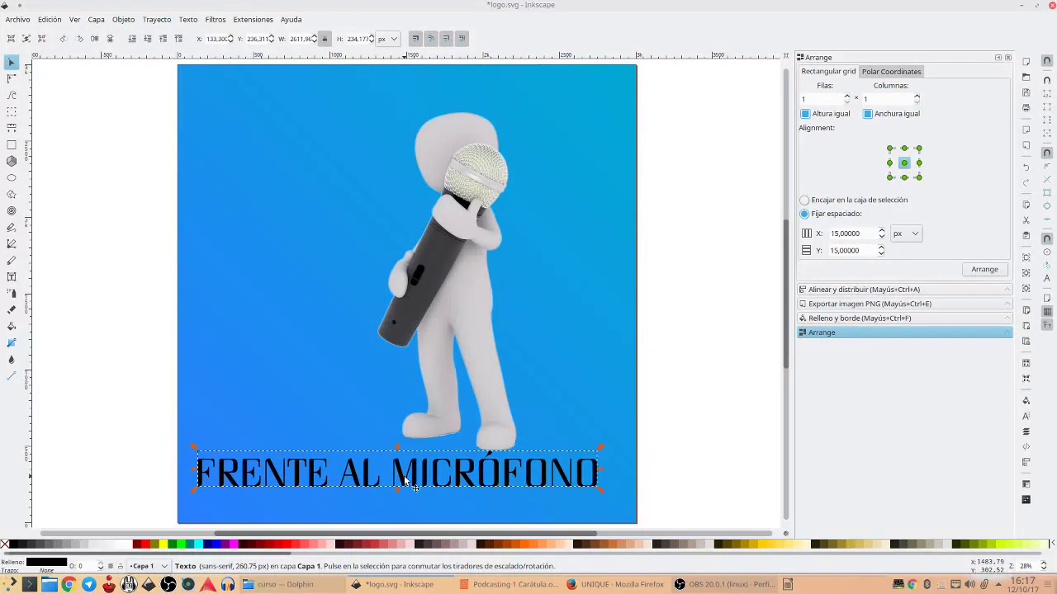
Break the title before AL, with line spacing 1.00 and centre alignment
{"action": "double_click", "coordinate": [348, 476]}
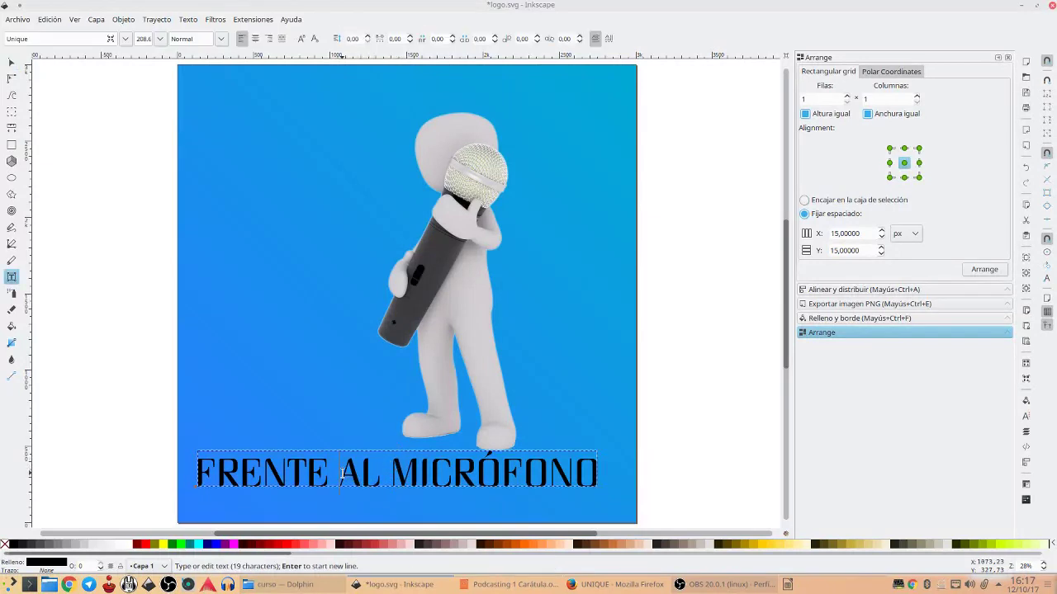
{"action": "key", "text": "Return"}
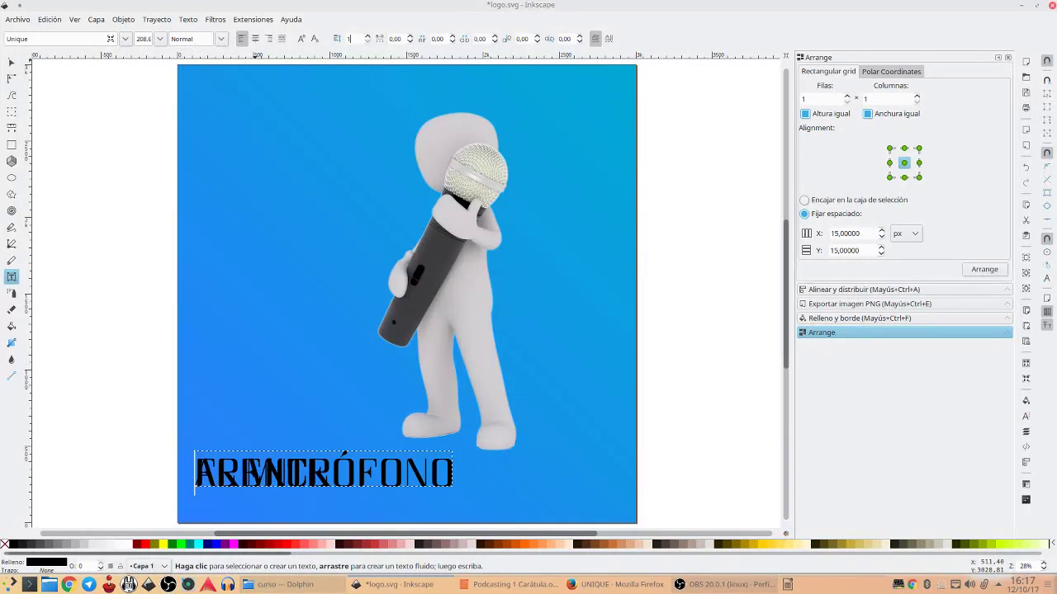
{"action": "key", "text": "Tab"}
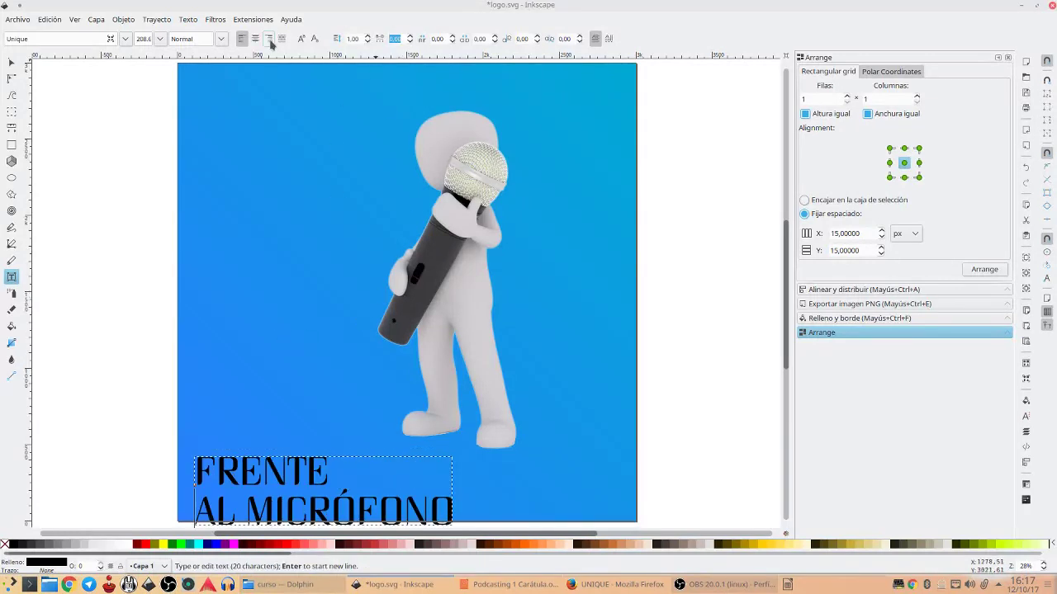
{"action": "left_click", "coordinate": [255, 39]}
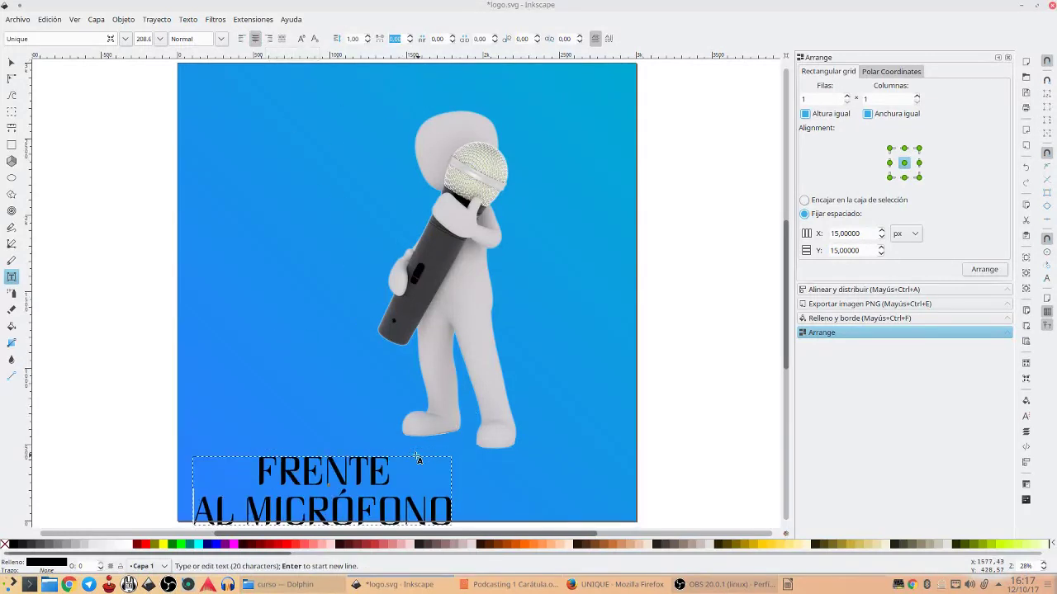
Move the two-line title toward the centre and enlarge it further
{"action": "left_click", "coordinate": [12, 63]}
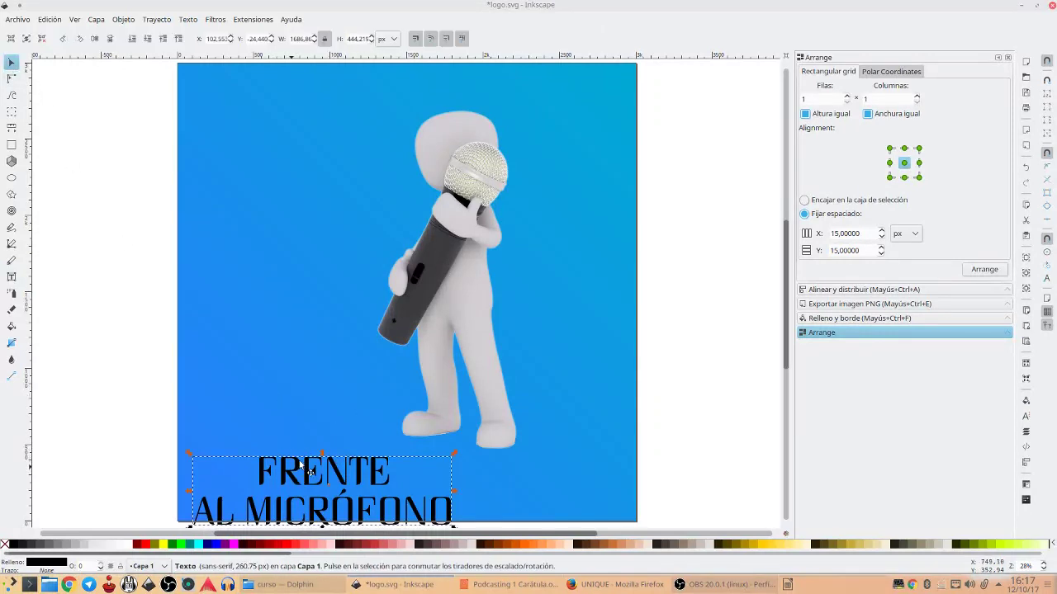
{"action": "left_click_drag", "start_coordinate": [295, 468], "coordinate": [367, 420]}
{"action": "left_click_drag", "start_coordinate": [527, 481], "coordinate": [601, 479]}
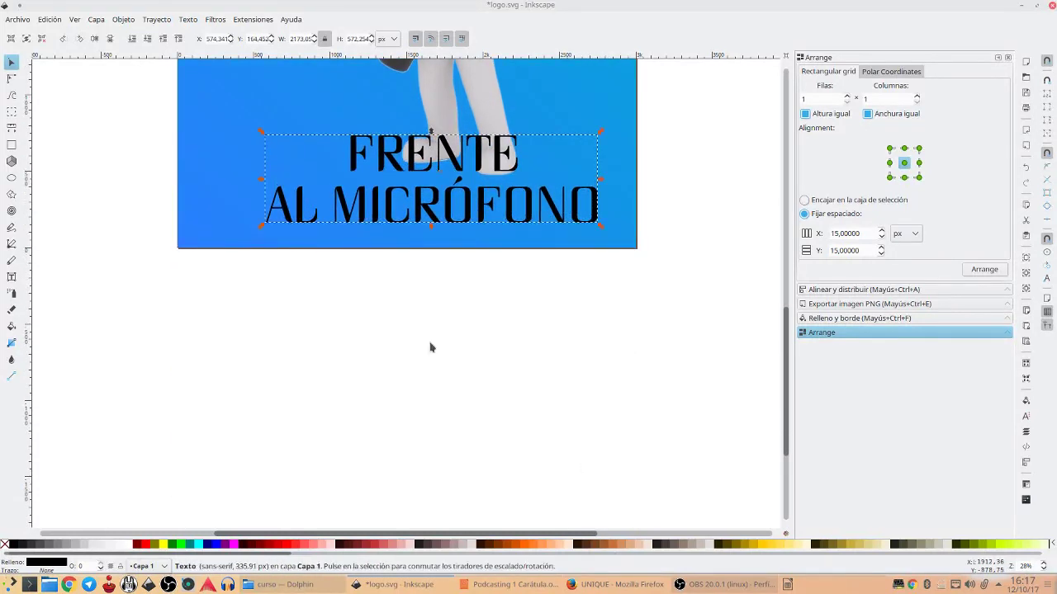
{"action": "left_click_drag", "start_coordinate": [261, 134], "coordinate": [197, 101]}
Move the microphone figure up and left so it stands above the two-line title
{"action": "scroll", "coordinate": [448, 365], "scroll_direction": "up", "scroll_amount": 4}
{"action": "scroll", "coordinate": [448, 365], "scroll_direction": "up", "scroll_amount": 3}
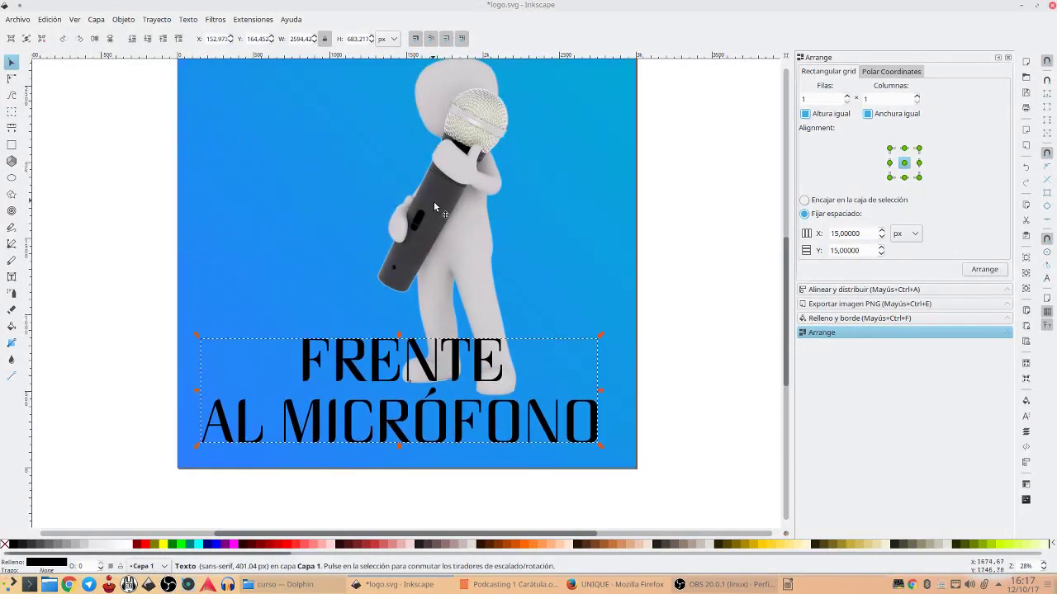
{"action": "scroll", "coordinate": [434, 206], "scroll_direction": "up", "scroll_amount": 1}
{"action": "scroll", "coordinate": [434, 206], "scroll_direction": "up", "scroll_amount": 1}
{"action": "mouse_move", "coordinate": [450, 268]}
{"action": "left_mouse_down"}
{"action": "mouse_move", "coordinate": [438, 245]}
{"action": "mouse_move", "coordinate": [395, 235]}
{"action": "left_mouse_up"}
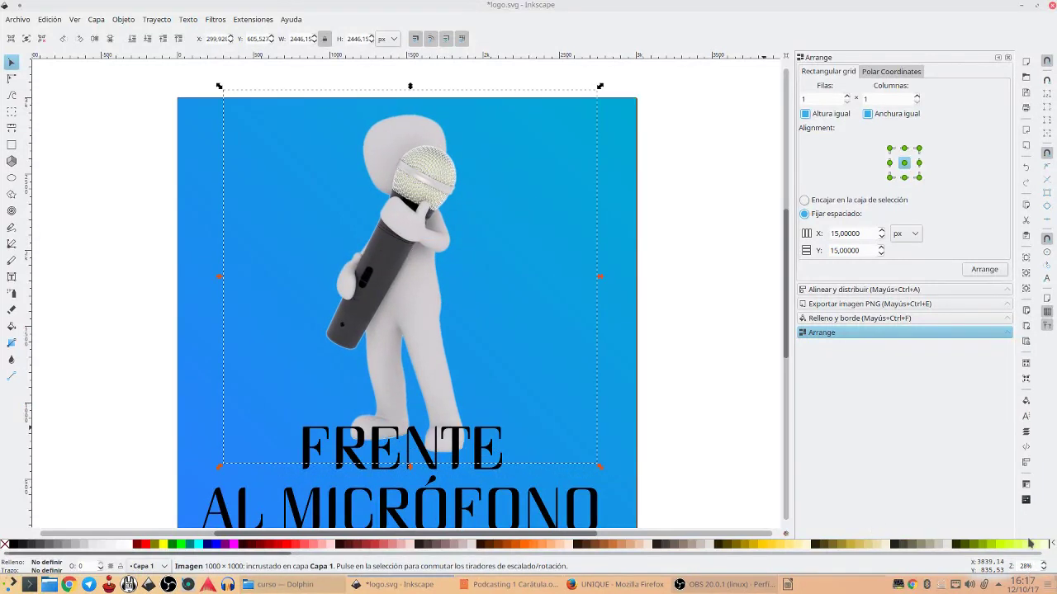
{"action": "scroll", "coordinate": [1031, 559], "scroll_direction": "down", "scroll_amount": 1}
{"action": "scroll", "coordinate": [1031, 560], "scroll_direction": "down", "scroll_amount": 1}
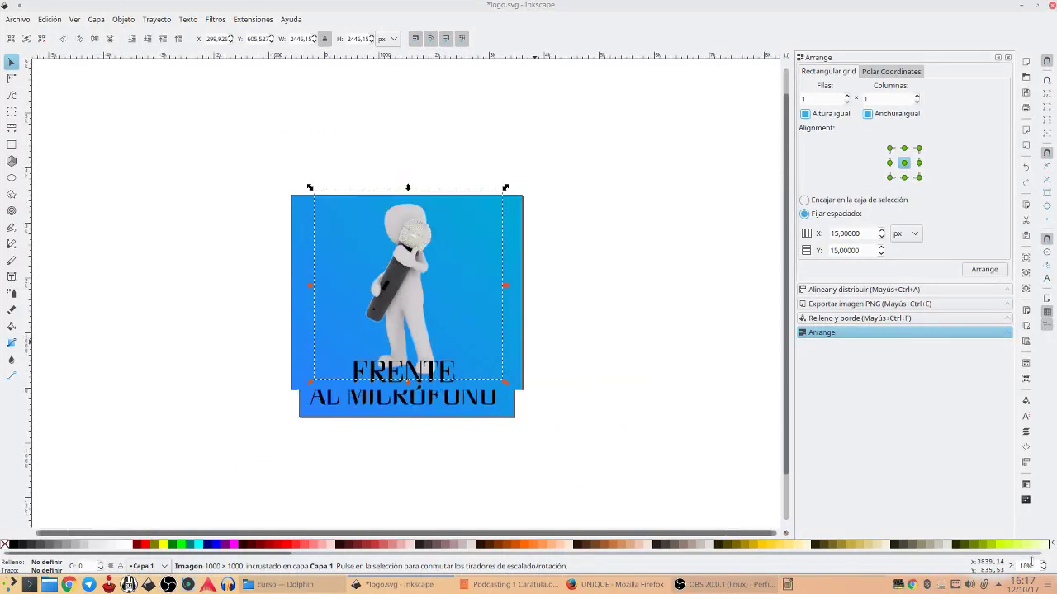
{"action": "scroll", "coordinate": [1031, 559], "scroll_direction": "down", "scroll_amount": 2}
{"action": "scroll", "coordinate": [1031, 560], "scroll_direction": "down", "scroll_amount": 1}
{"action": "scroll", "coordinate": [1031, 561], "scroll_direction": "down", "scroll_amount": 1}
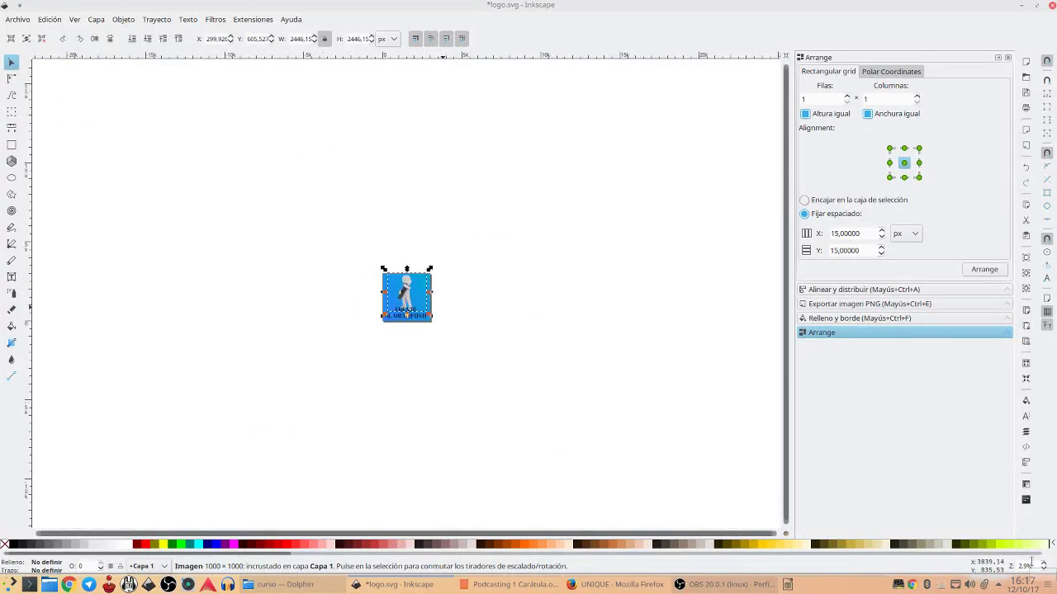
{"action": "left_click", "coordinate": [638, 408]}
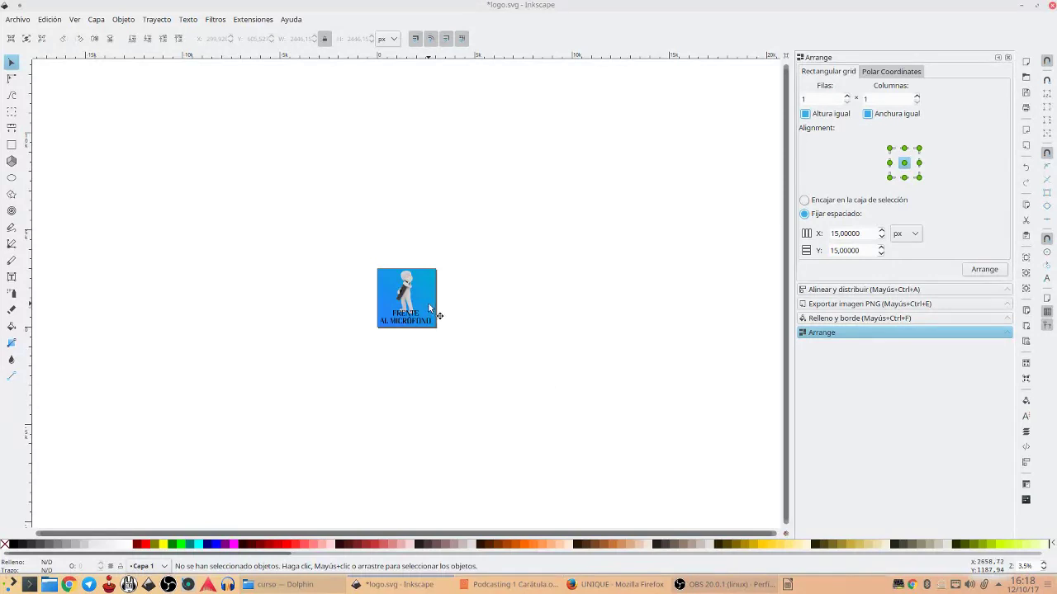
{"action": "scroll", "coordinate": [1022, 560], "scroll_direction": "up", "scroll_amount": 1}
{"action": "scroll", "coordinate": [1022, 560], "scroll_direction": "up", "scroll_amount": 2}
{"action": "scroll", "coordinate": [1022, 560], "scroll_direction": "up", "scroll_amount": 2}
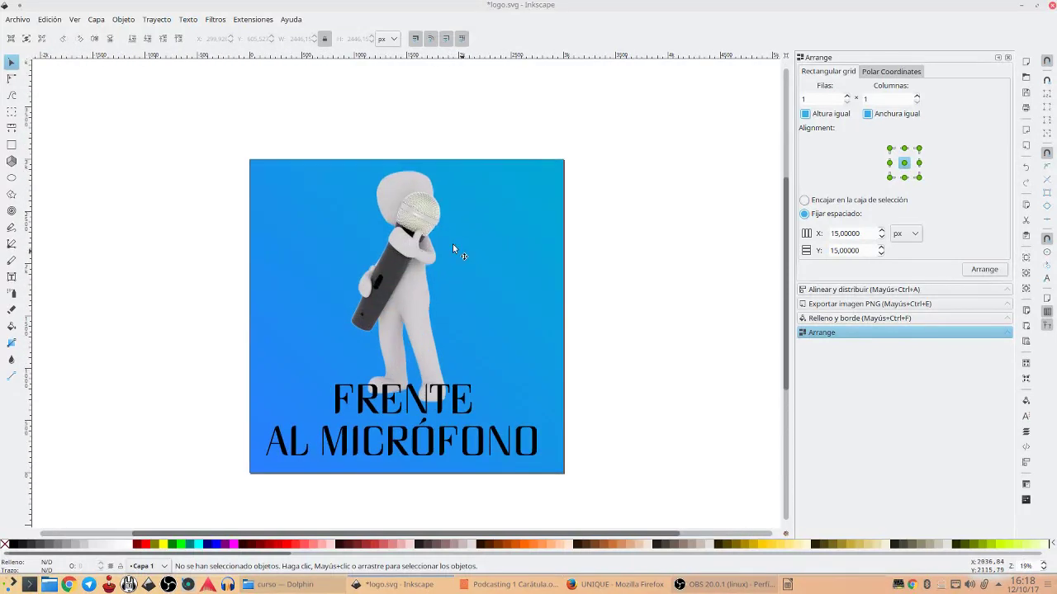
Move the microphone figure to the right side and duplicate it
{"action": "left_click", "coordinate": [453, 244]}
{"action": "left_click_drag", "start_coordinate": [448, 260], "coordinate": [521, 259]}
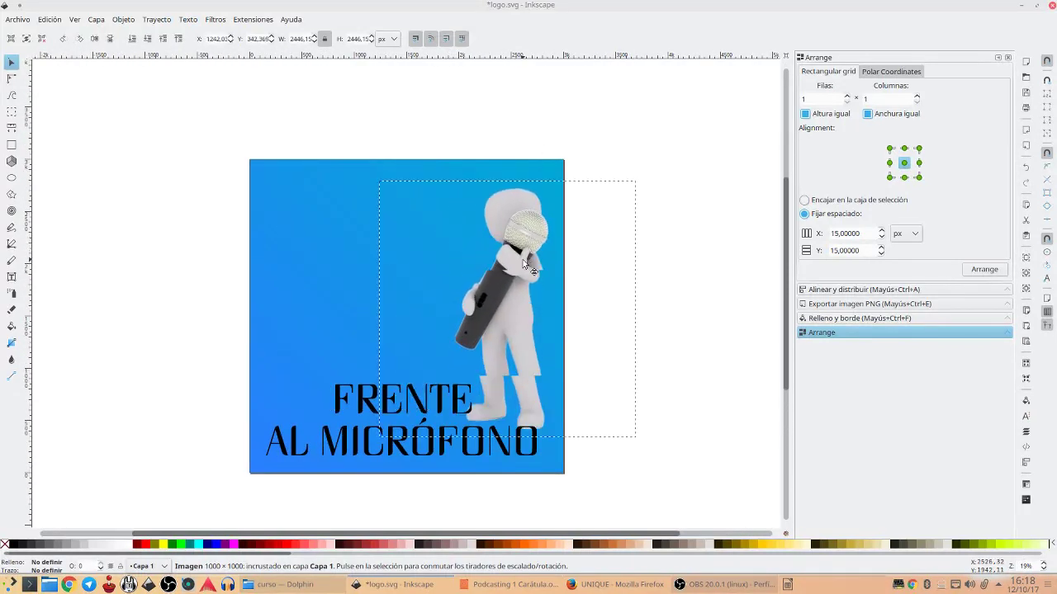
{"action": "key", "text": "ctrl"}
{"action": "key", "text": "ctrl+d"}
Flip the copy horizontally, place it on the left, and fine-tune both figures
{"action": "left_click_drag", "start_coordinate": [521, 258], "coordinate": [264, 170]}
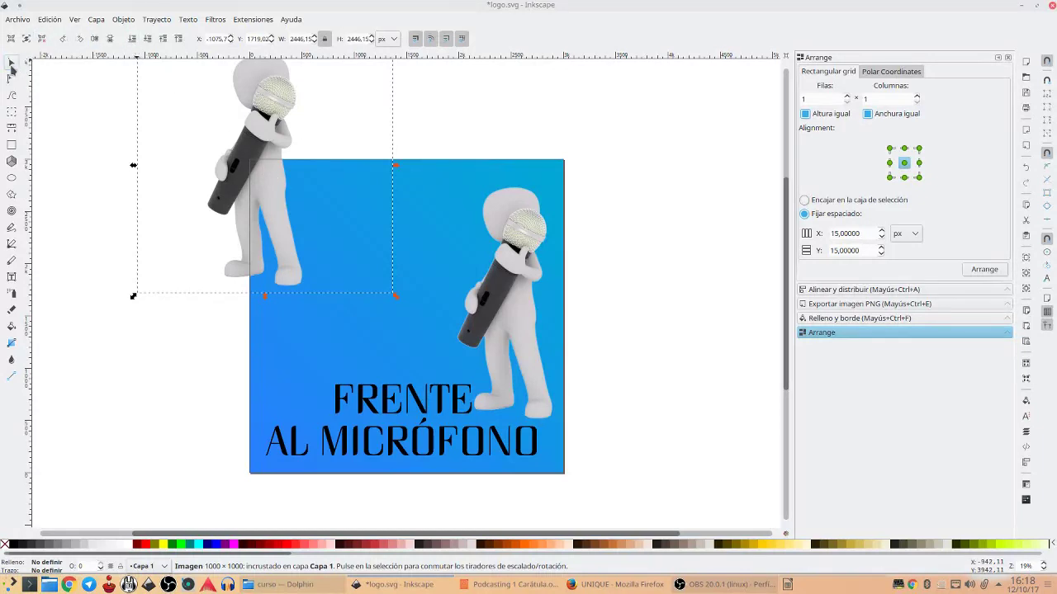
{"action": "left_click", "coordinate": [97, 42]}
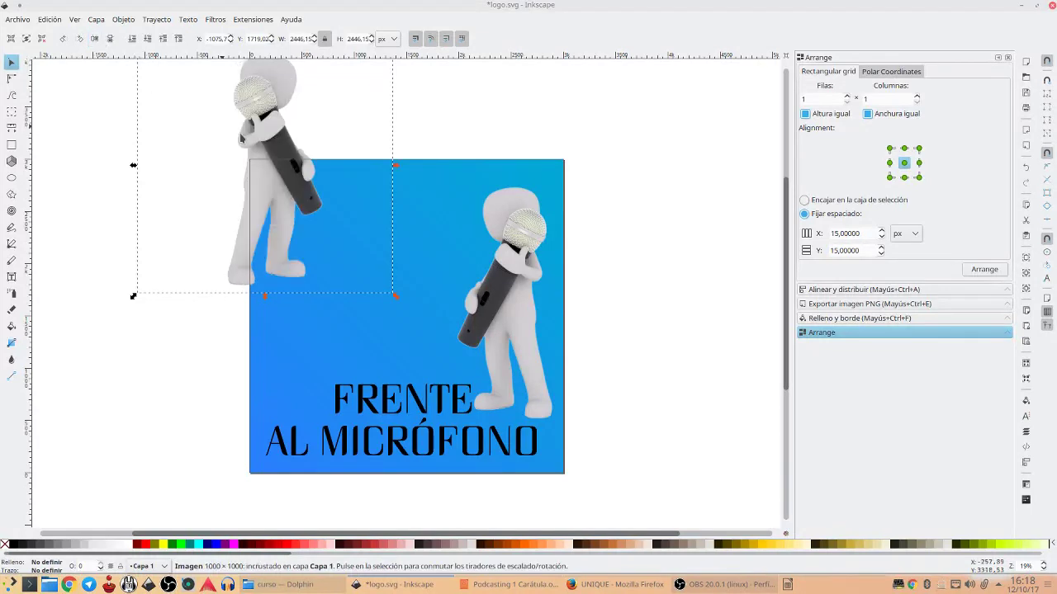
{"action": "mouse_move", "coordinate": [272, 97]}
{"action": "left_mouse_down"}
{"action": "mouse_move", "coordinate": [281, 239]}
{"action": "mouse_move", "coordinate": [290, 225]}
{"action": "left_mouse_up"}
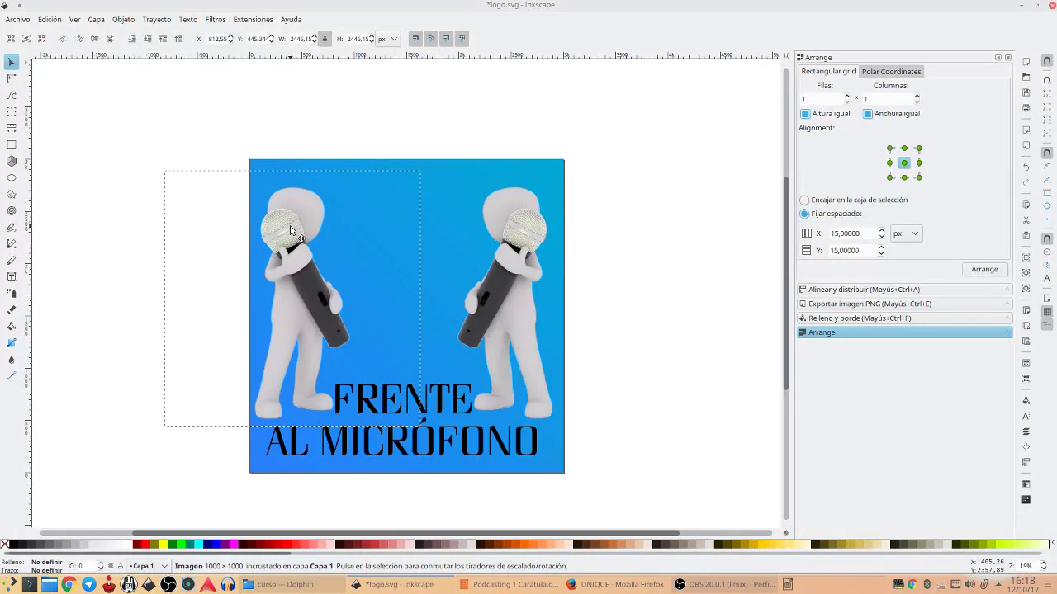
{"action": "left_click_drag", "start_coordinate": [290, 226], "coordinate": [293, 237]}
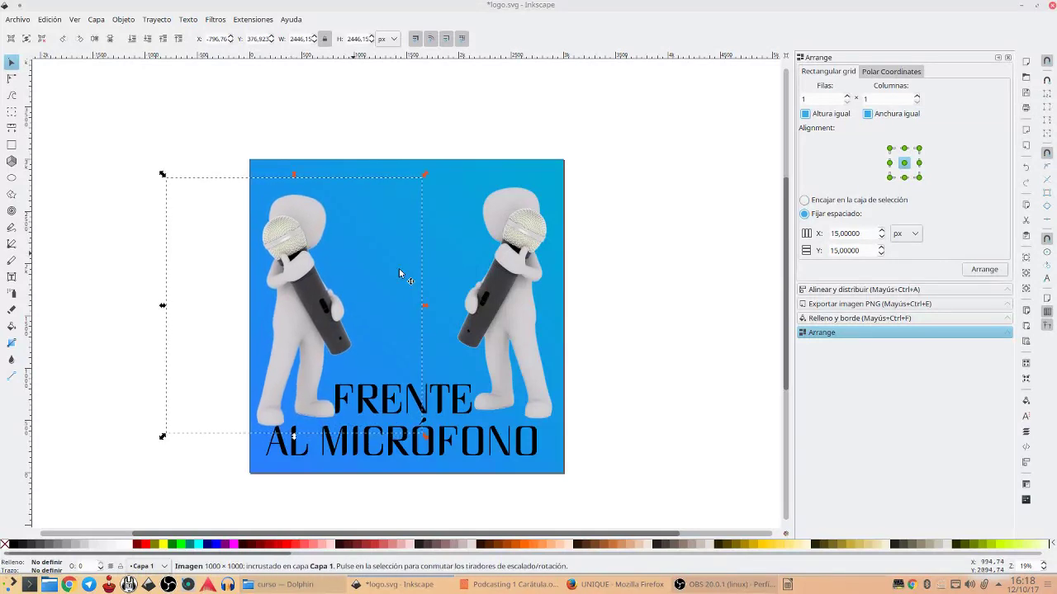
{"action": "left_click_drag", "start_coordinate": [517, 260], "coordinate": [518, 269]}
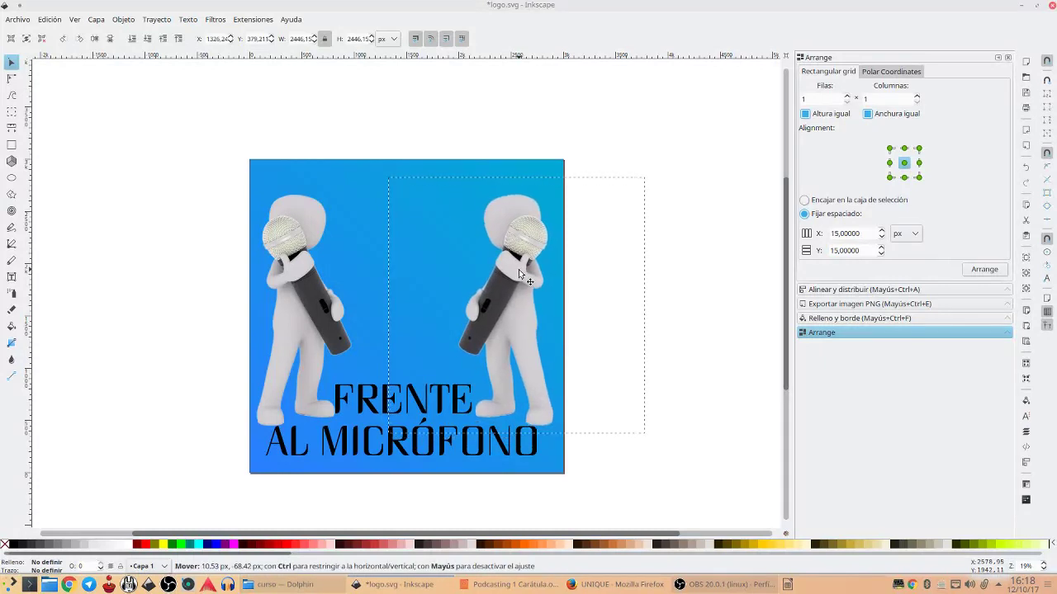
{"action": "left_click", "coordinate": [692, 246]}
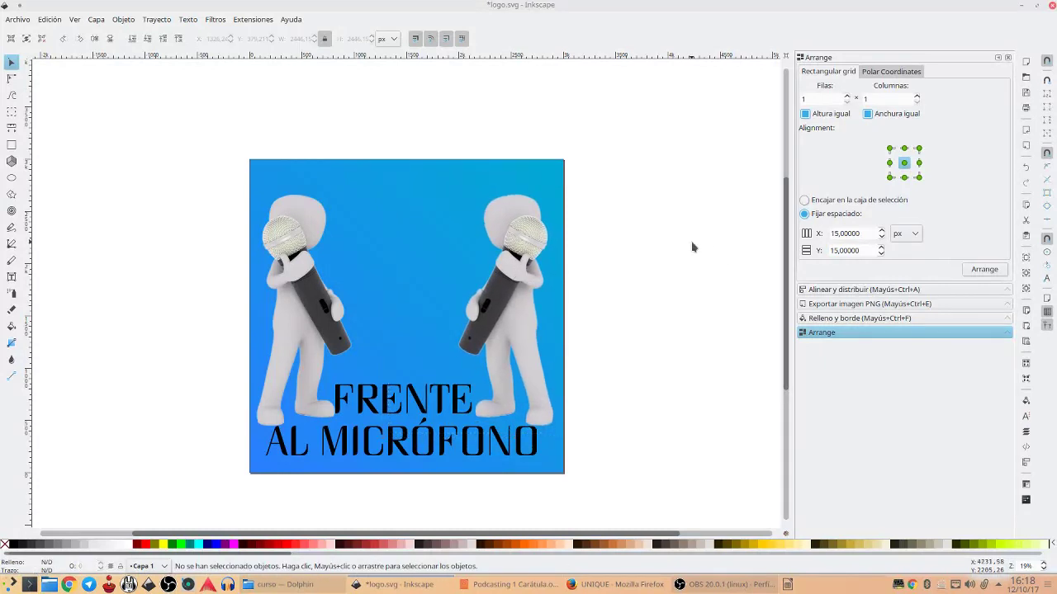
Select the figures and title together and scale them up slightly
{"action": "left_click_drag", "start_coordinate": [633, 134], "coordinate": [198, 526]}
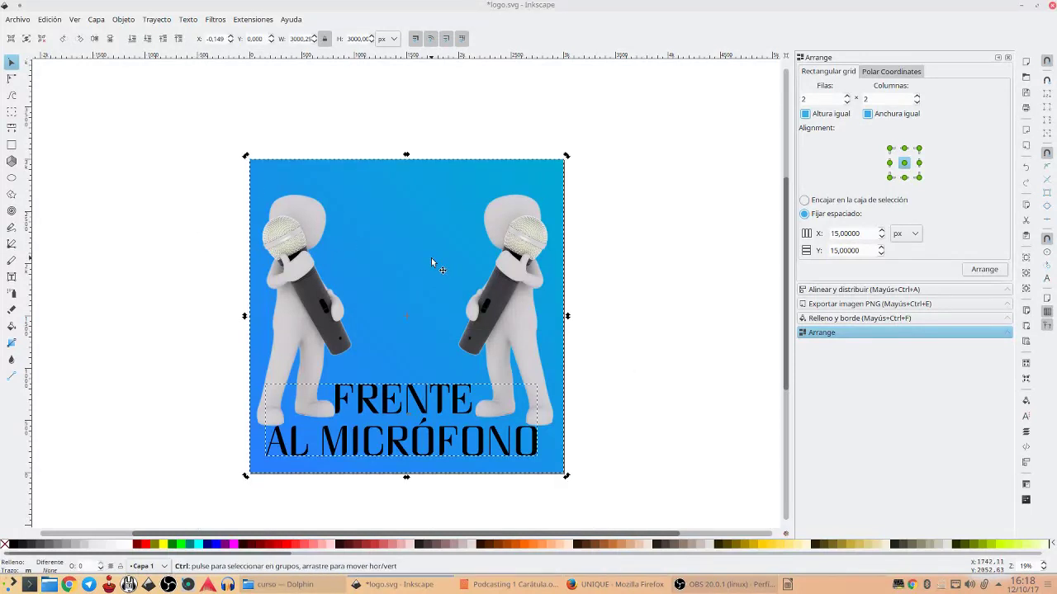
{"action": "left_click_drag", "start_coordinate": [665, 159], "coordinate": [230, 498]}
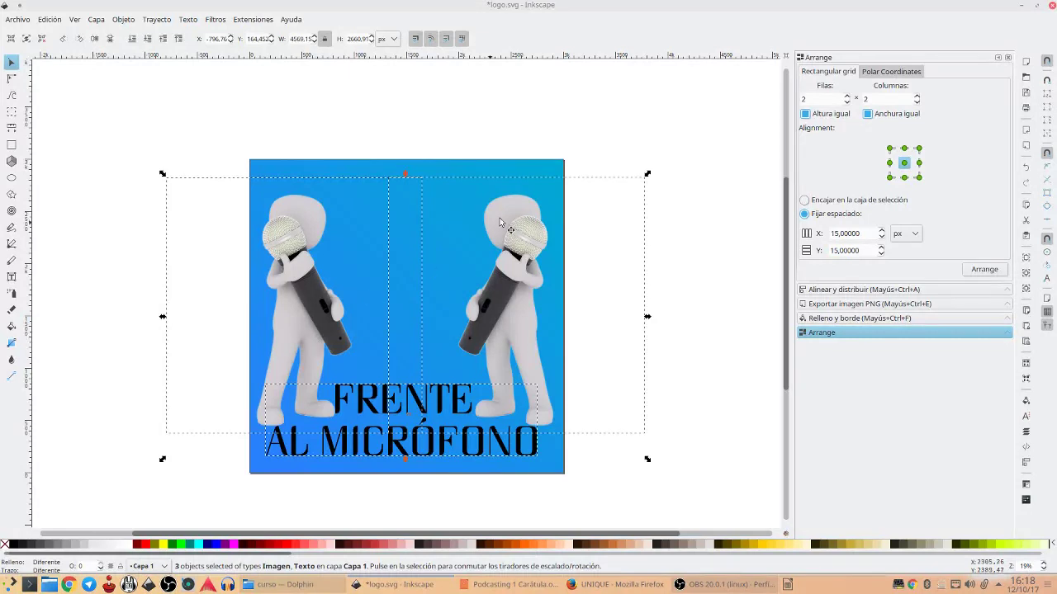
{"action": "left_click_drag", "start_coordinate": [648, 175], "coordinate": [670, 168]}
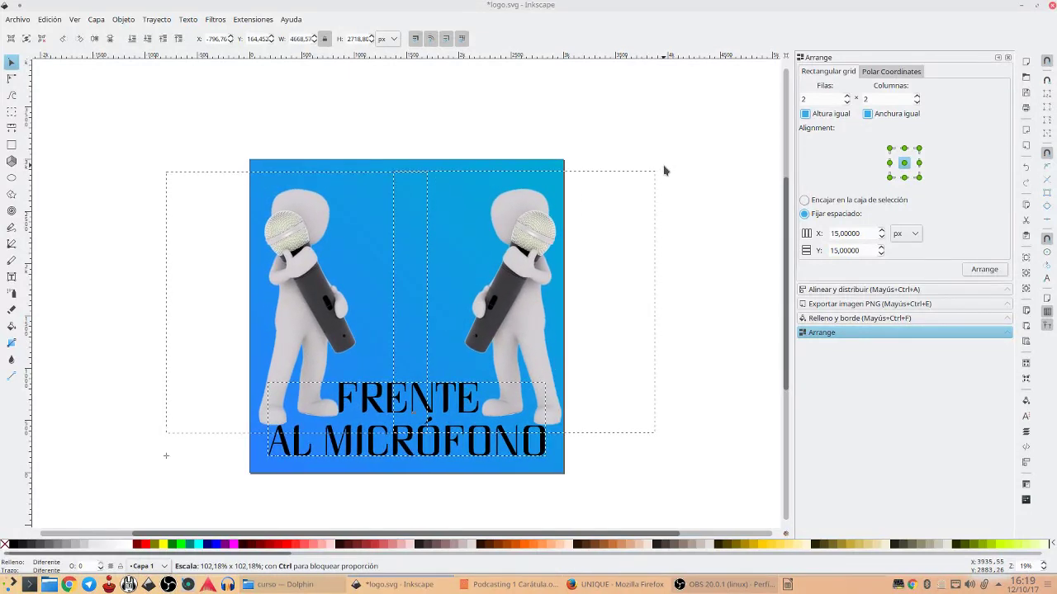
{"action": "left_click_drag", "start_coordinate": [670, 168], "coordinate": [664, 169]}
{"action": "left_click_drag", "start_coordinate": [162, 169], "coordinate": [154, 164]}
Shrink the FRENTE AL MICRÓFONO text slightly
{"action": "left_click", "coordinate": [402, 513]}
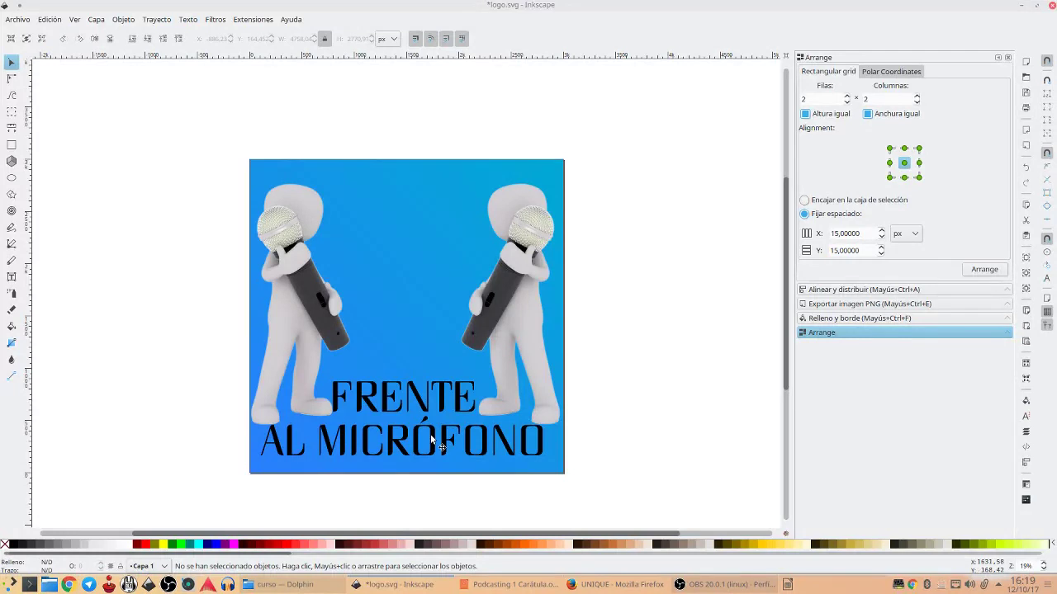
{"action": "left_click_drag", "start_coordinate": [632, 169], "coordinate": [194, 500]}
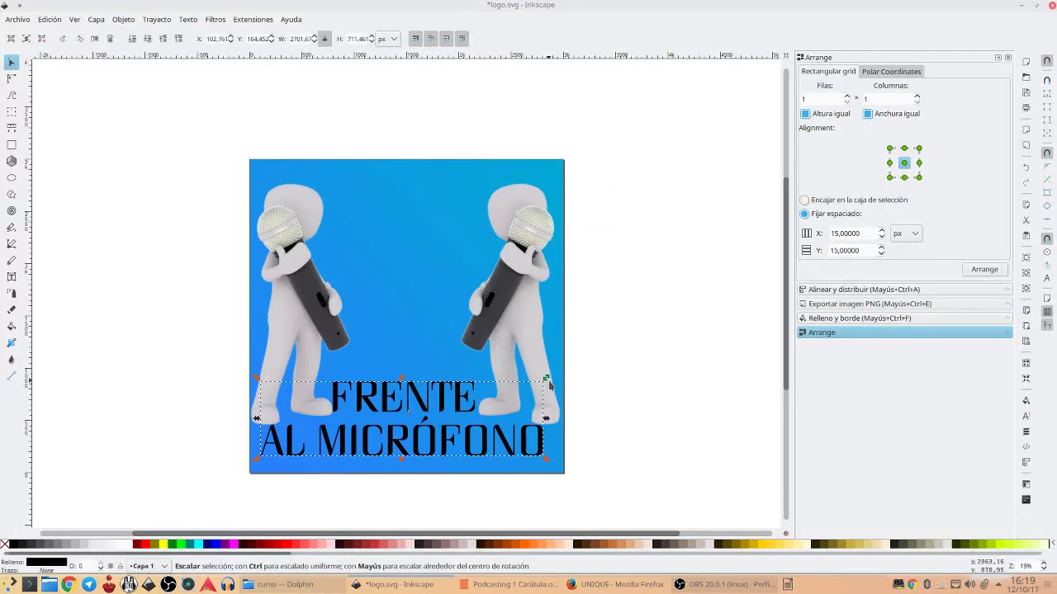
{"action": "left_click_drag", "start_coordinate": [545, 380], "coordinate": [536, 380]}
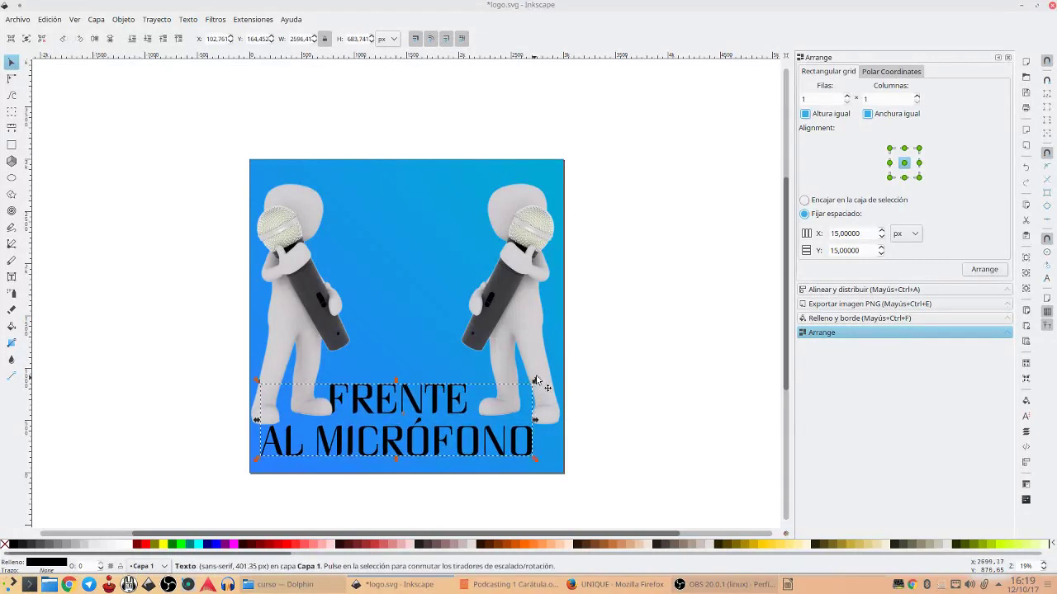
Centre the title horizontally on the page and nudge the left figure right
{"action": "left_click", "coordinate": [867, 293]}
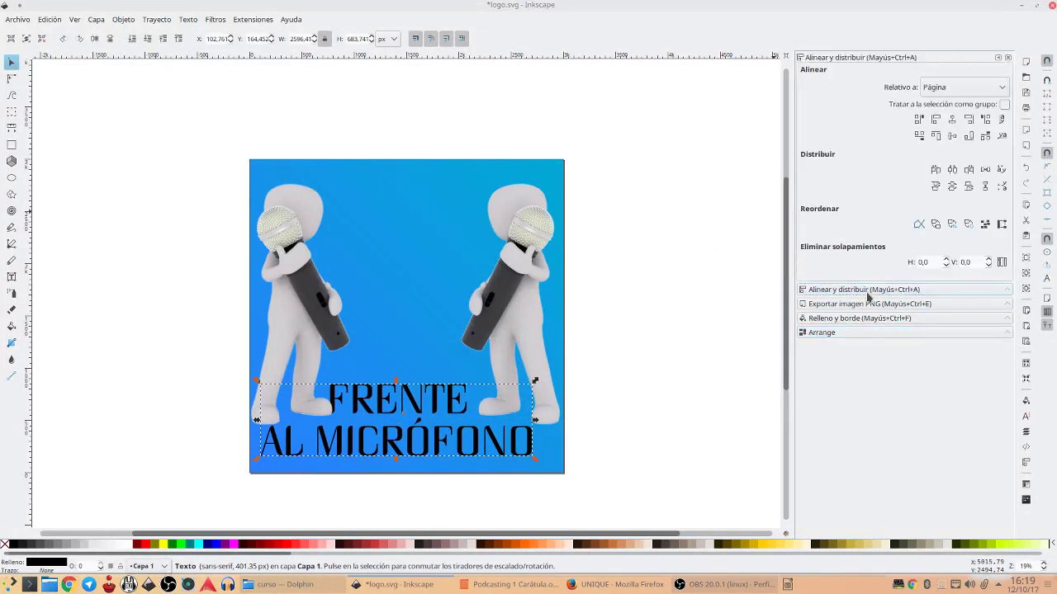
{"action": "left_click", "coordinate": [953, 119]}
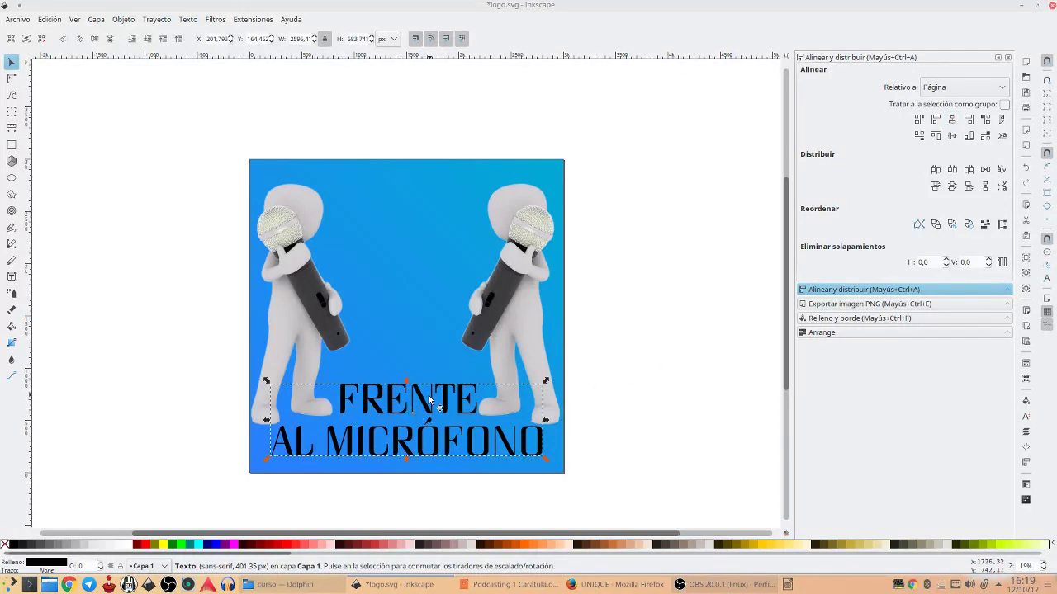
{"action": "left_click", "coordinate": [276, 358]}
{"action": "key", "text": "Right"}
{"action": "key", "text": "Right"}
{"action": "key", "text": "Right"}
{"action": "key", "text": "Right"}
{"action": "key", "text": "Right"}
{"action": "key", "text": "Right"}
{"action": "key", "text": "Right"}
{"action": "key", "text": "Right"}
{"action": "key", "text": "Right"}
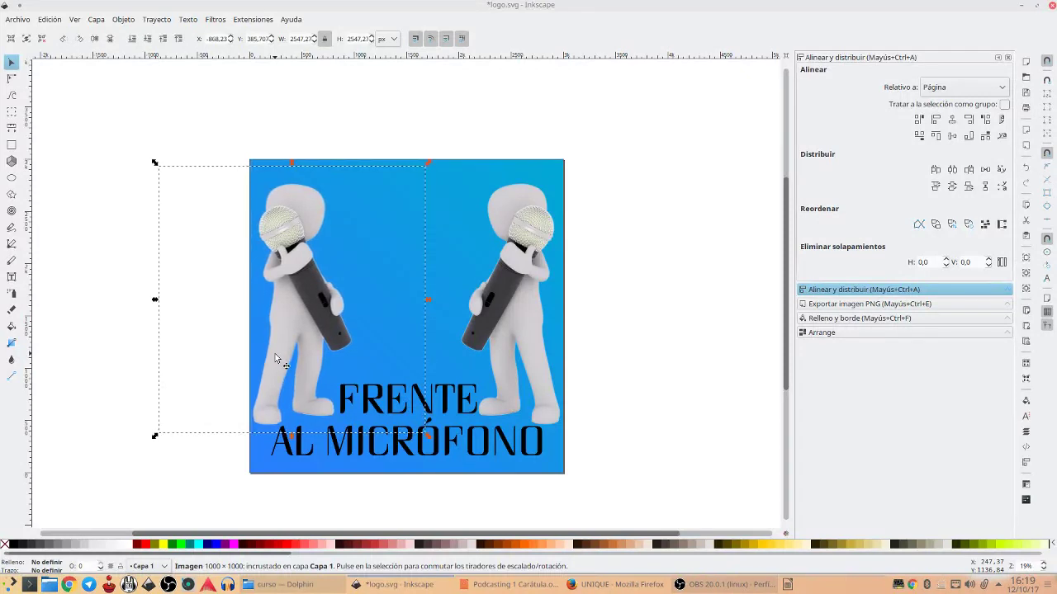
{"action": "left_click", "coordinate": [111, 325]}
{"action": "left_click", "coordinate": [362, 392]}
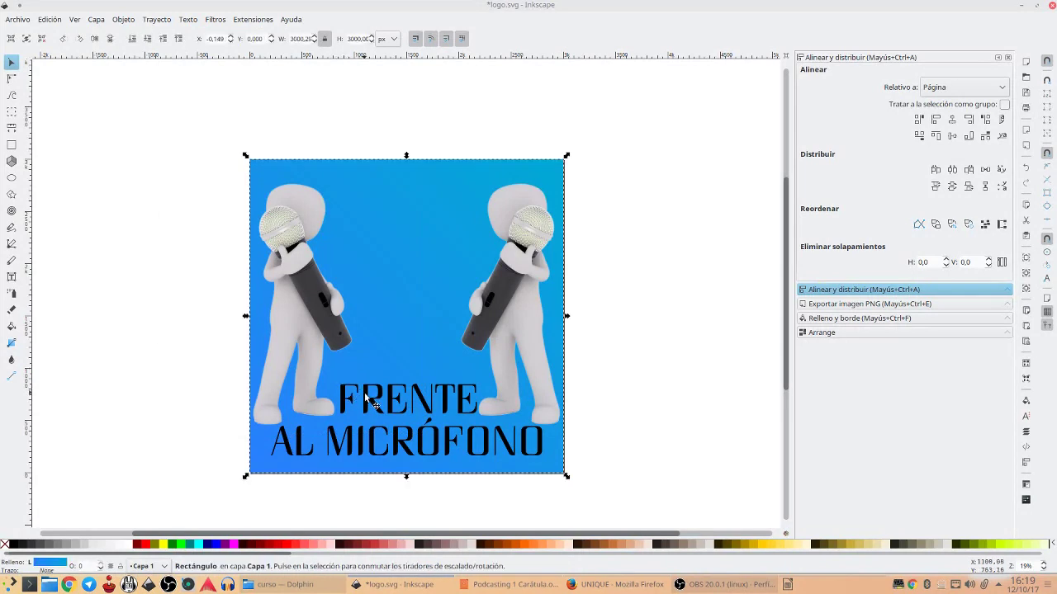
{"action": "left_click", "coordinate": [372, 401]}
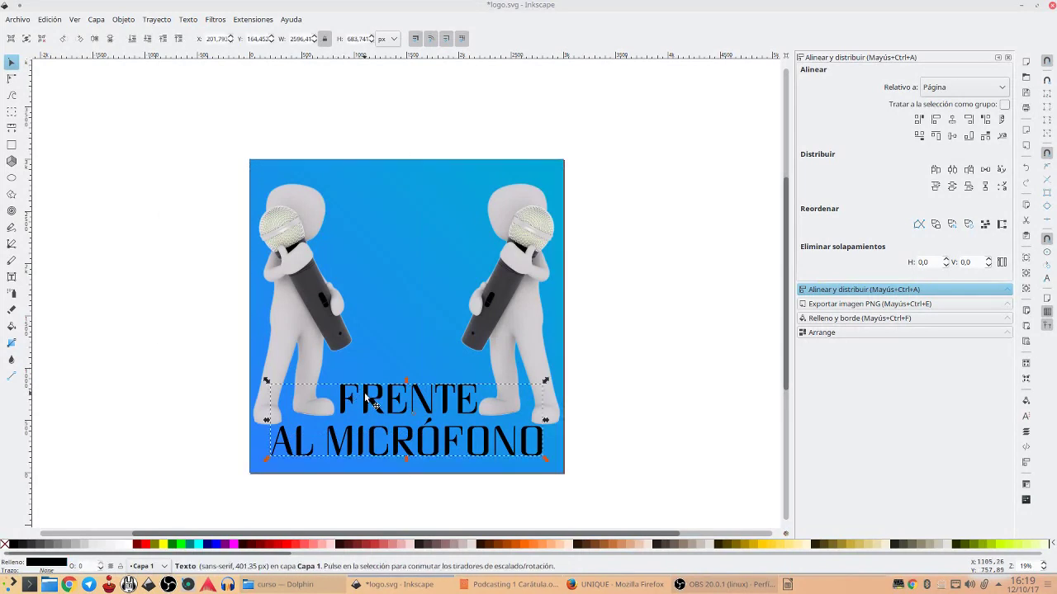
Fill the title text white, undoing an attempt to sample a colour with the Dropper
{"action": "left_click", "coordinate": [127, 545]}
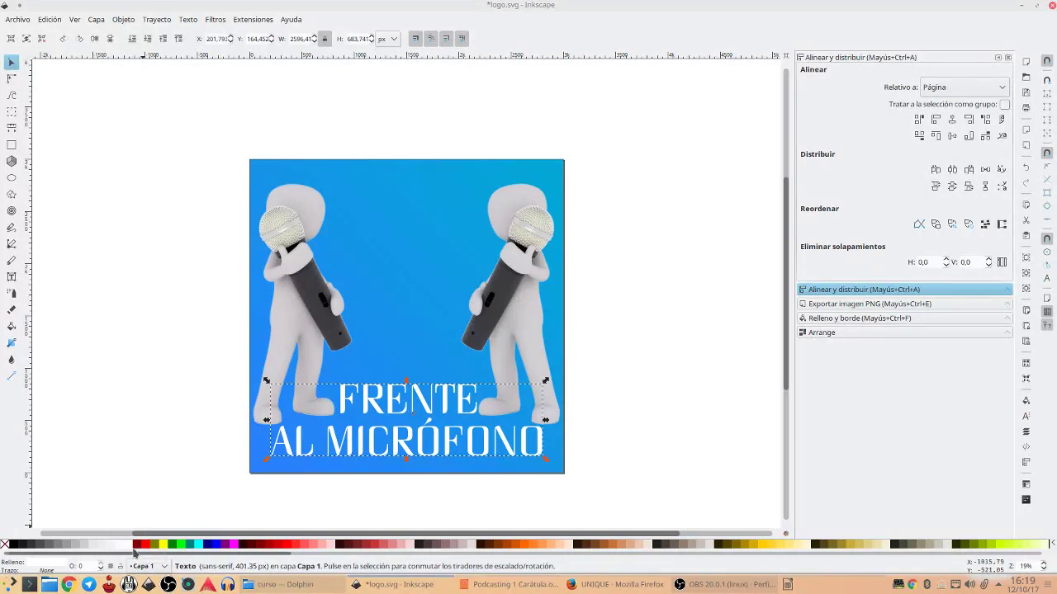
{"action": "left_click", "coordinate": [11, 359]}
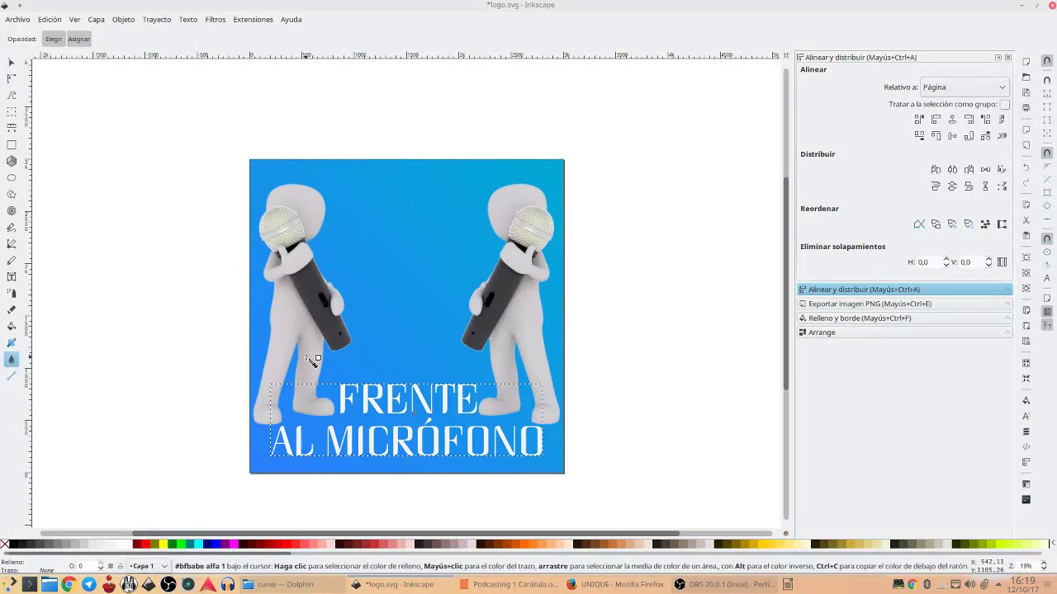
{"action": "left_click", "coordinate": [317, 362]}
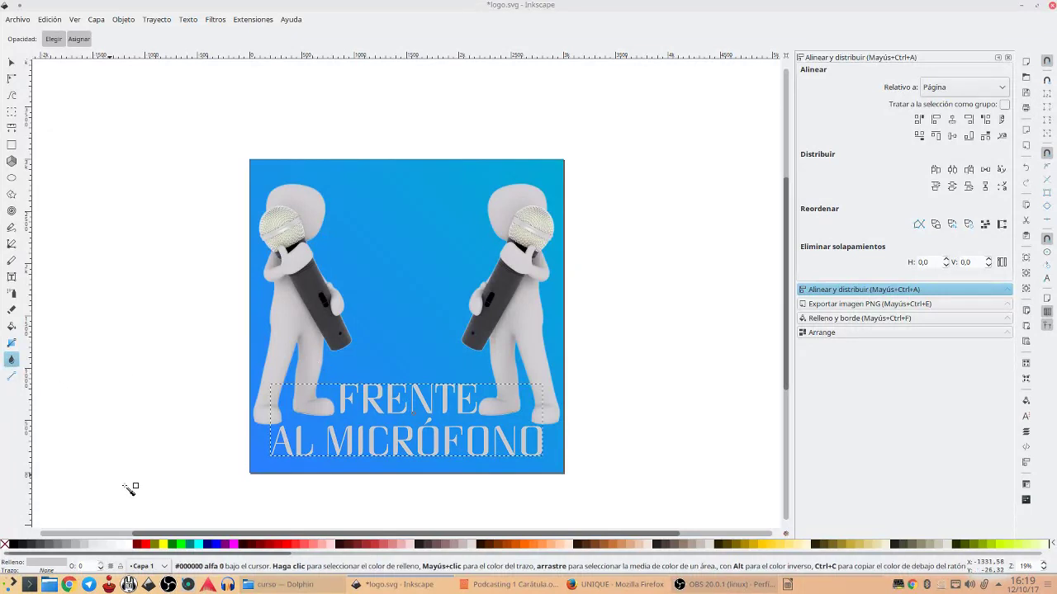
{"action": "left_click", "coordinate": [117, 546]}
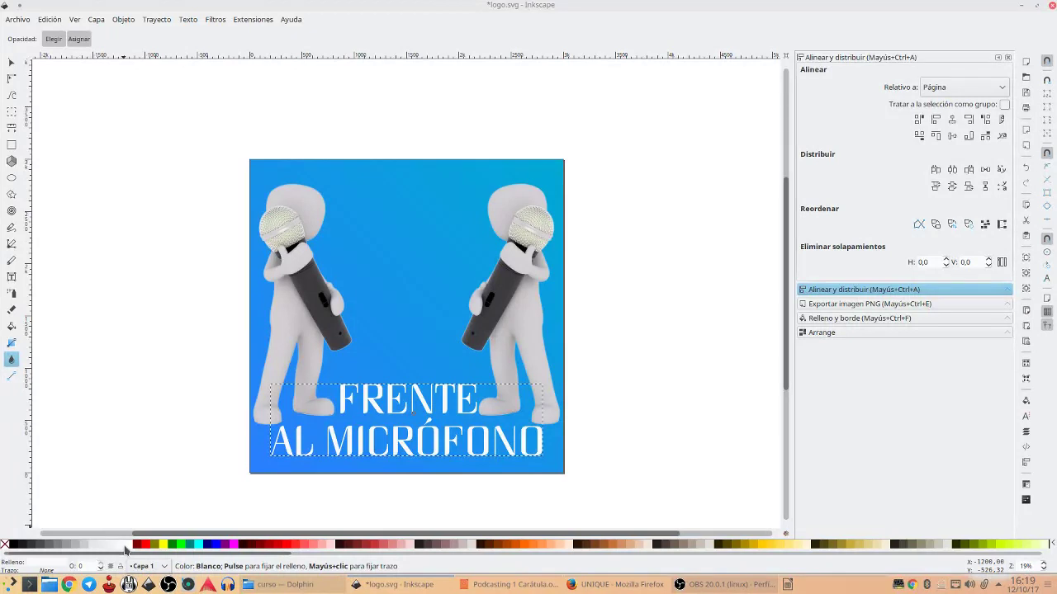
{"action": "left_click", "coordinate": [107, 546]}
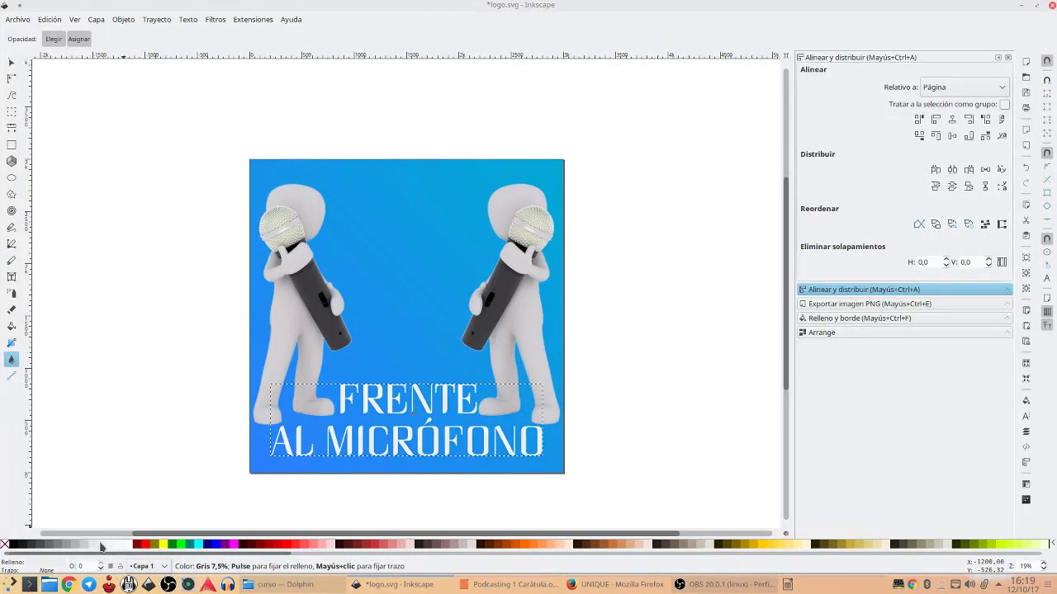
{"action": "scroll", "coordinate": [165, 495], "scroll_direction": "left", "scroll_amount": 4}
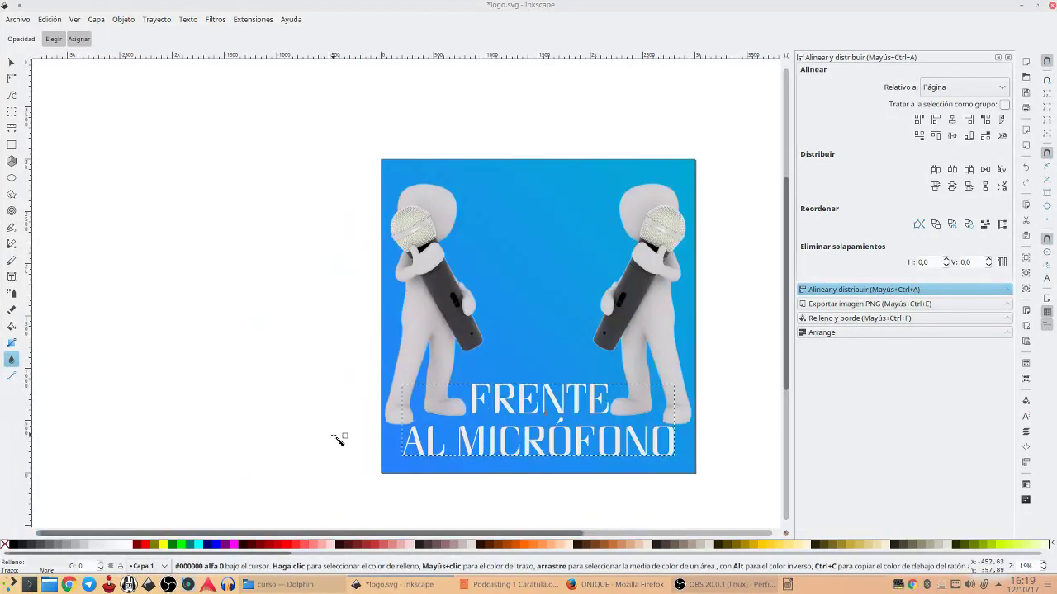
{"action": "scroll", "coordinate": [337, 439], "scroll_direction": "up", "scroll_amount": 1}
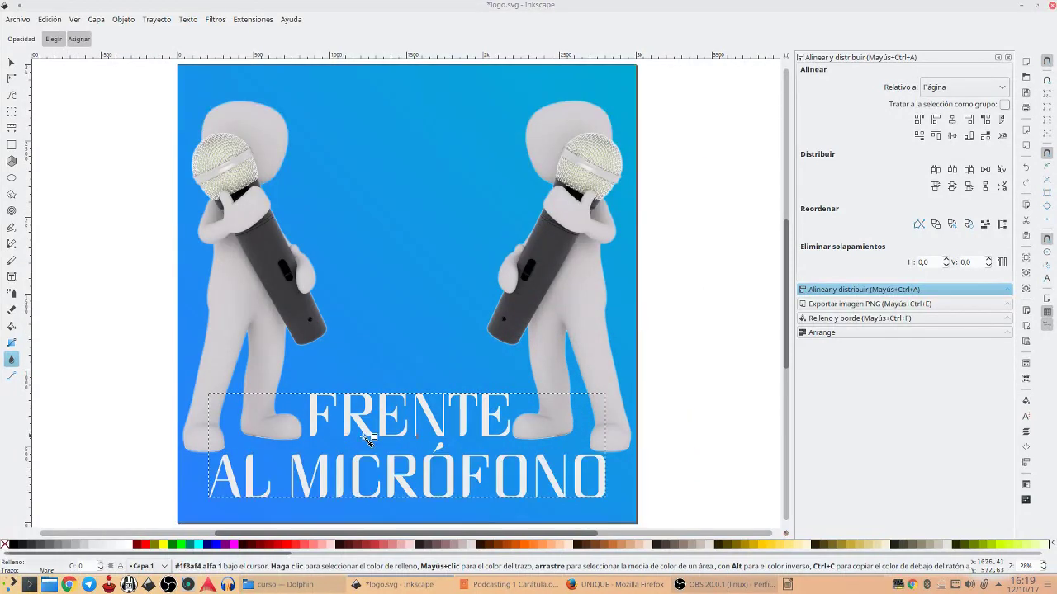
{"action": "left_click", "coordinate": [691, 376]}
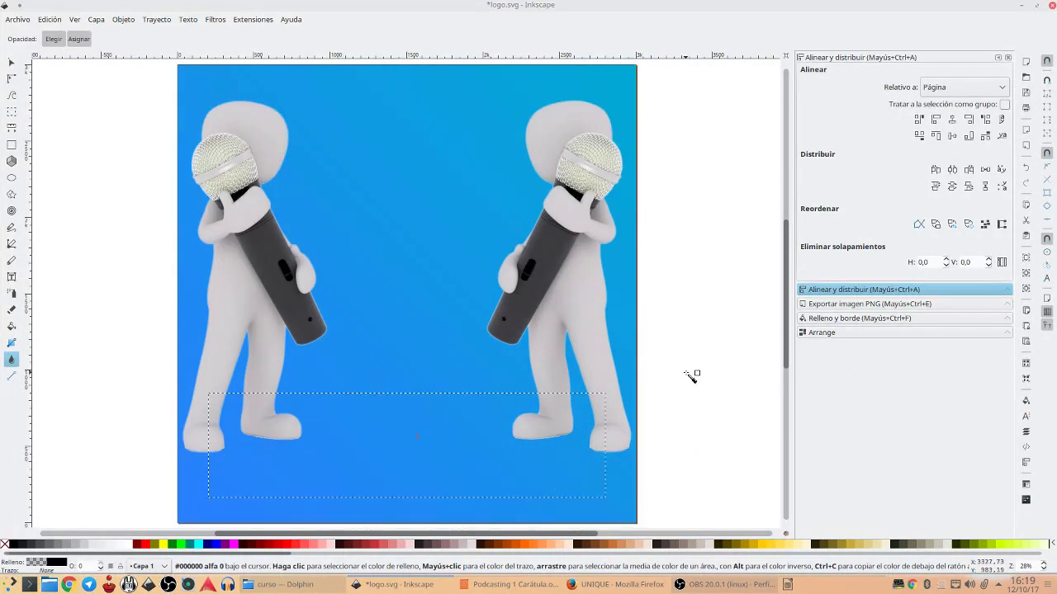
{"action": "key", "text": "ctrl+z"}
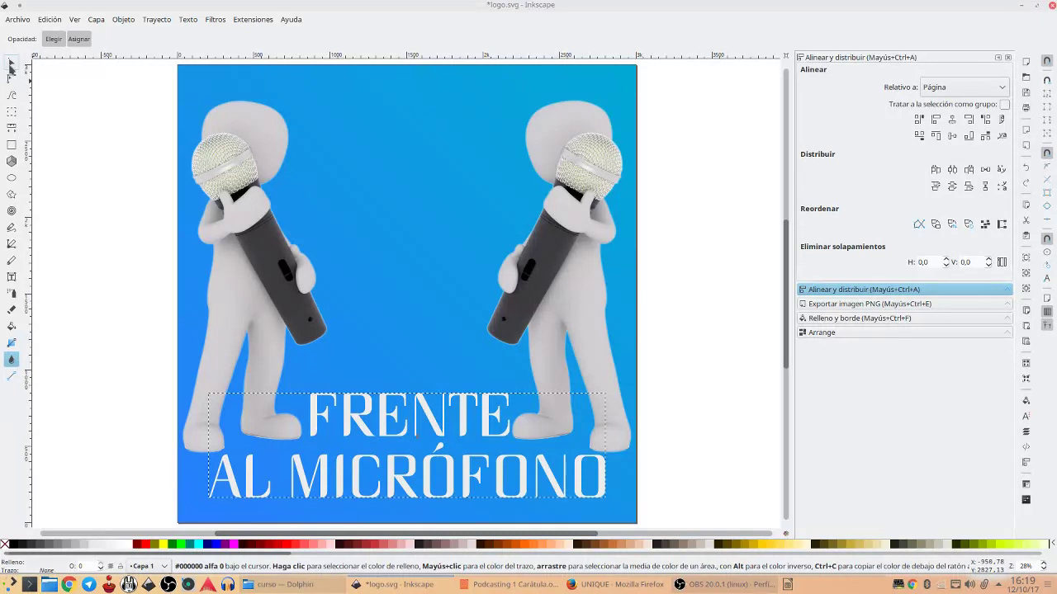
{"action": "left_click", "coordinate": [11, 62]}
{"action": "left_click", "coordinate": [82, 224]}
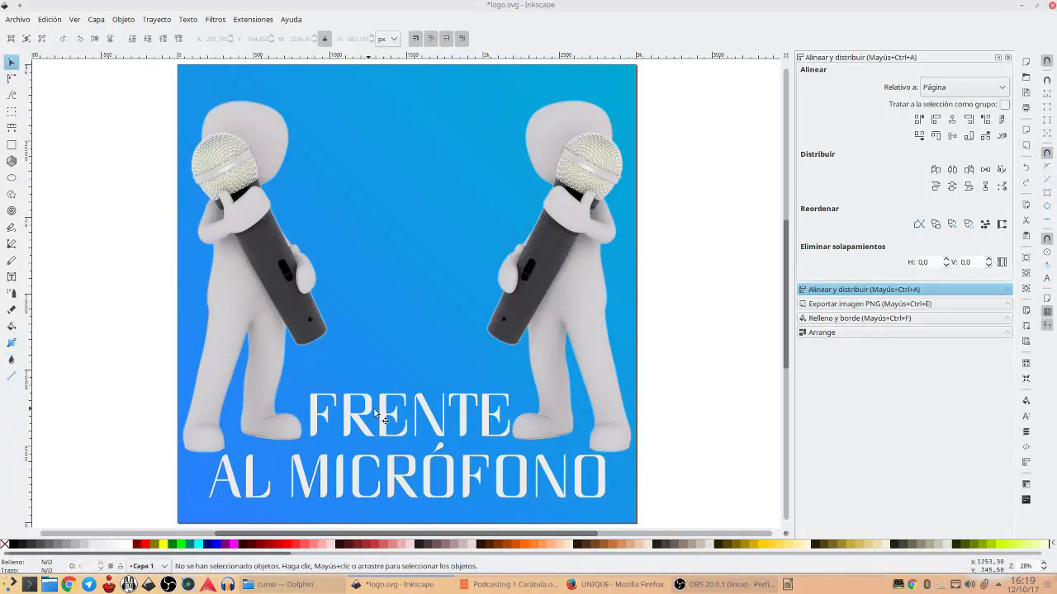
Nudge the left figure a little further right
{"action": "left_click", "coordinate": [299, 431]}
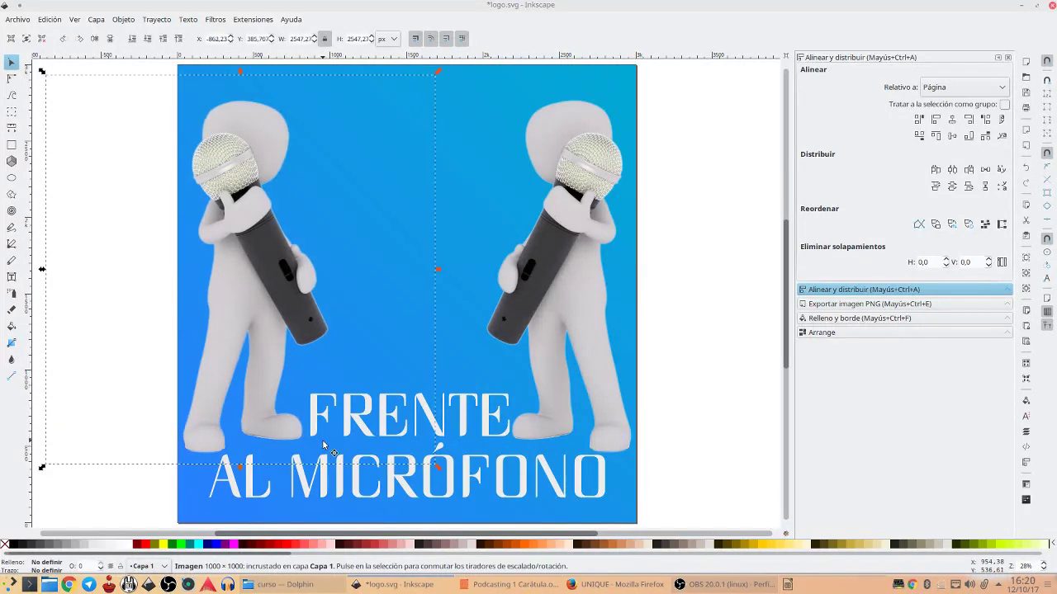
{"action": "key", "text": "Right"}
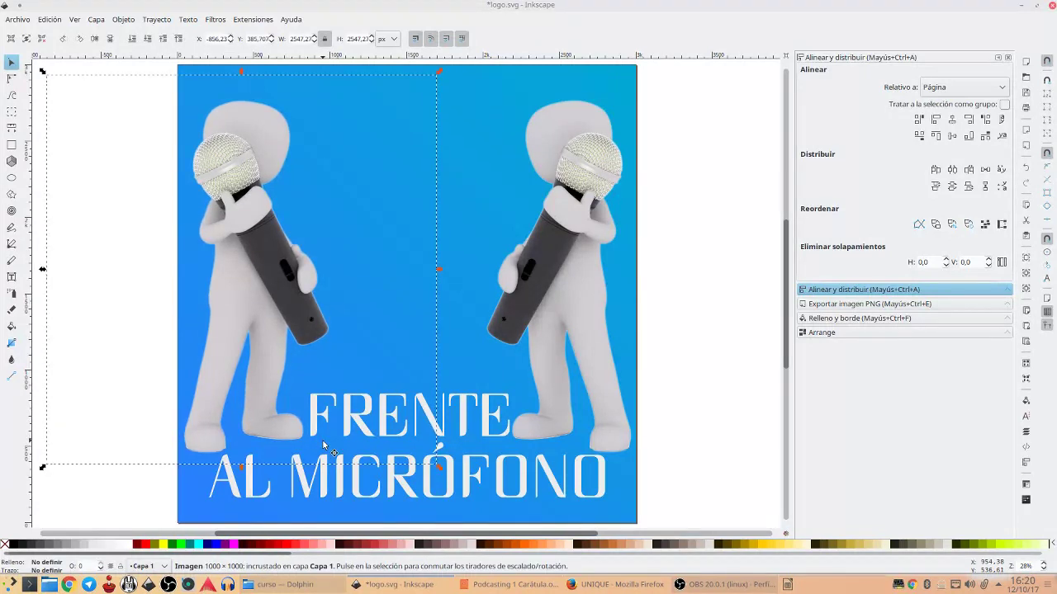
{"action": "left_click", "coordinate": [105, 307]}
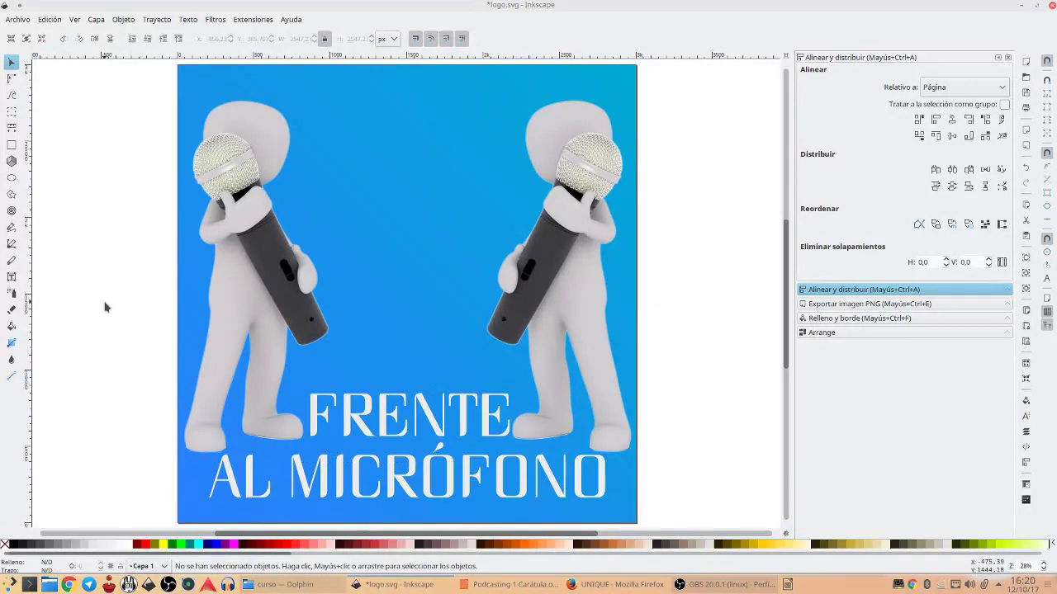
{"action": "left_click", "coordinate": [406, 440]}
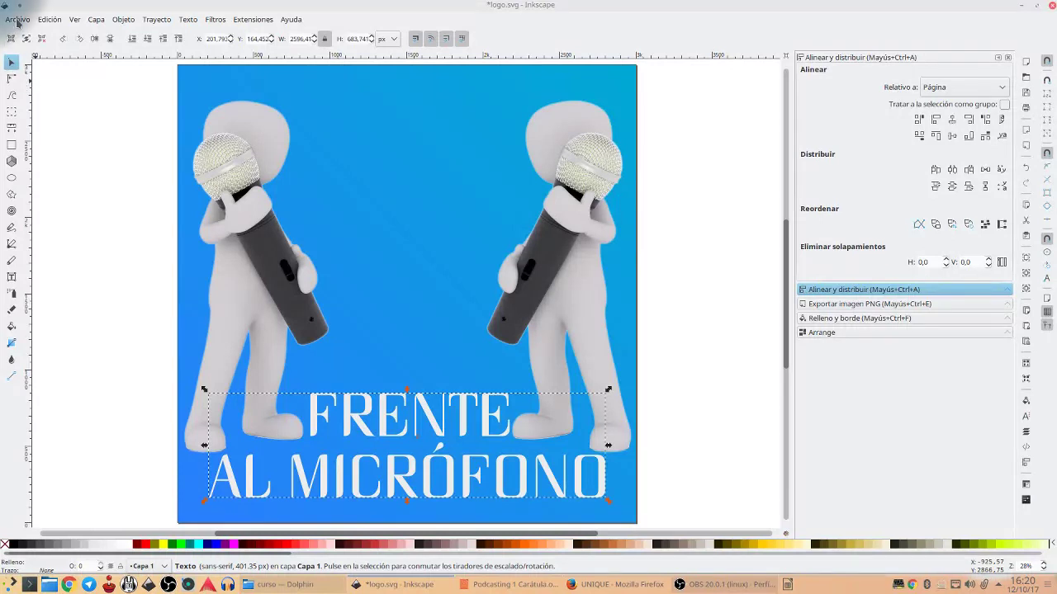
Try Mayton and Fibre Vintage on the title before settling on Bebas Neue
{"action": "double_click", "coordinate": [335, 417]}
{"action": "left_click_drag", "start_coordinate": [309, 417], "coordinate": [611, 487]}
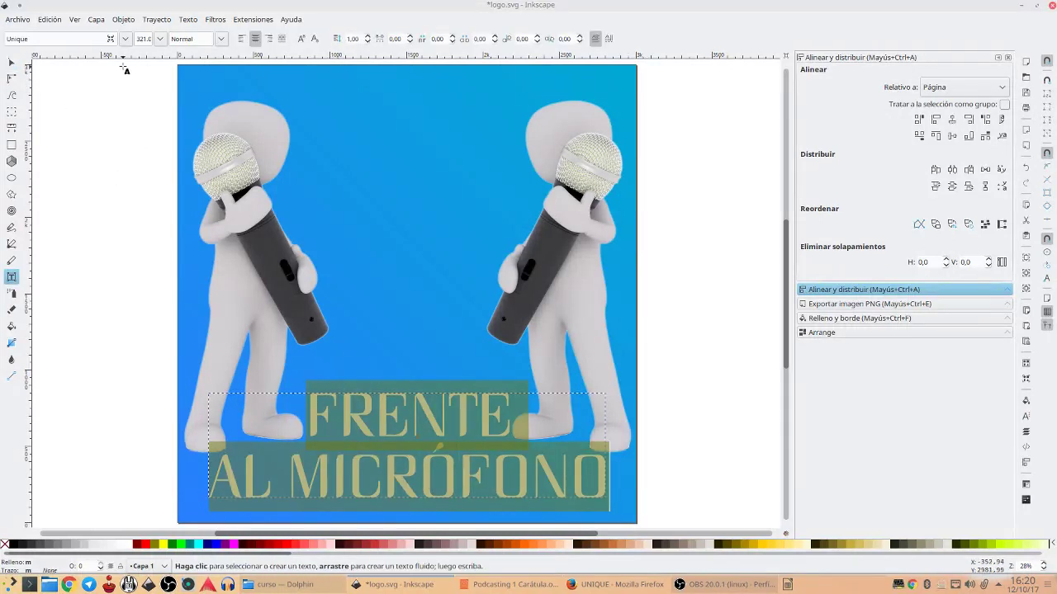
{"action": "left_click", "coordinate": [125, 39]}
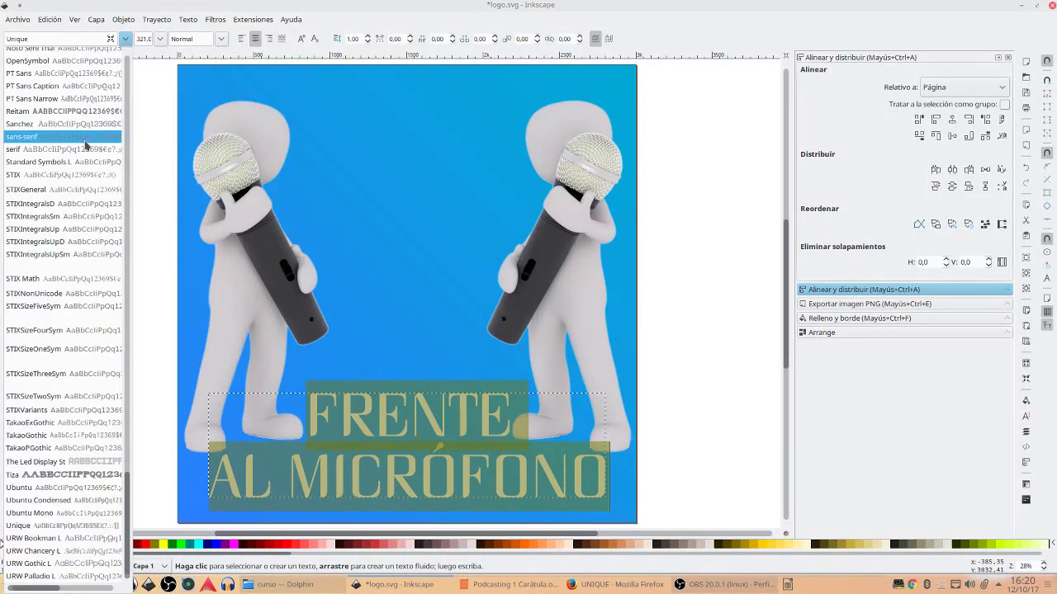
{"action": "scroll", "coordinate": [86, 145], "scroll_direction": "up", "scroll_amount": 5}
{"action": "scroll", "coordinate": [85, 145], "scroll_direction": "up", "scroll_amount": 5}
{"action": "scroll", "coordinate": [85, 145], "scroll_direction": "up", "scroll_amount": 5}
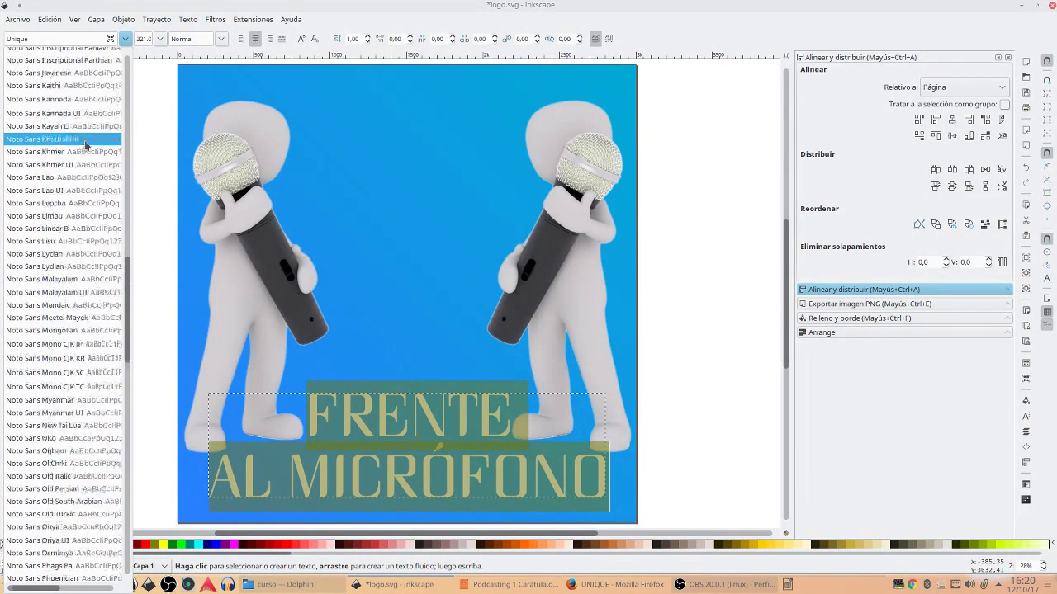
{"action": "scroll", "coordinate": [86, 146], "scroll_direction": "up", "scroll_amount": 5}
{"action": "scroll", "coordinate": [86, 146], "scroll_direction": "up", "scroll_amount": 5}
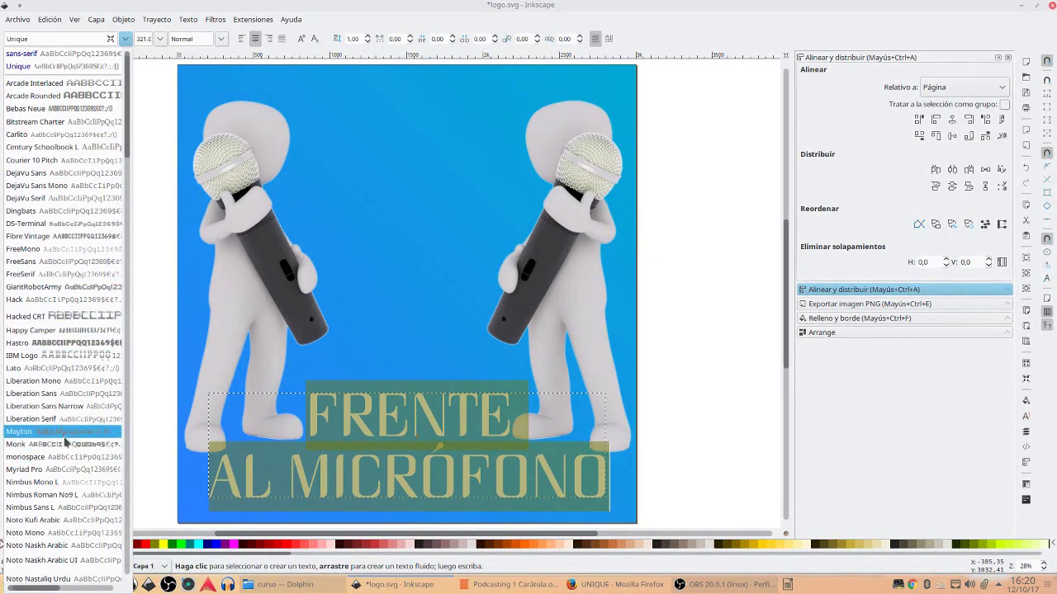
{"action": "left_click", "coordinate": [67, 434]}
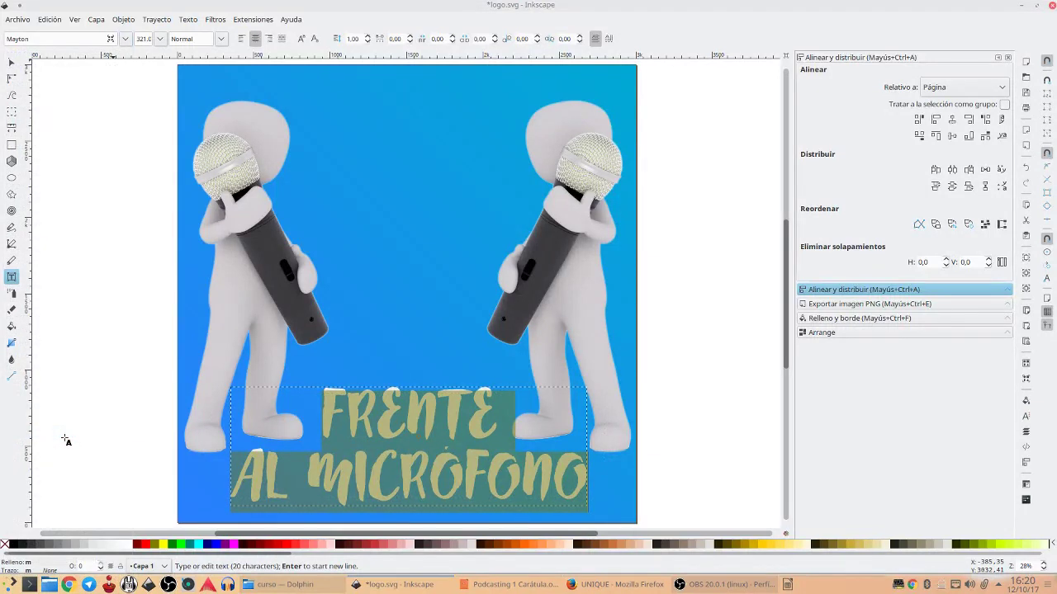
{"action": "left_click", "coordinate": [125, 39]}
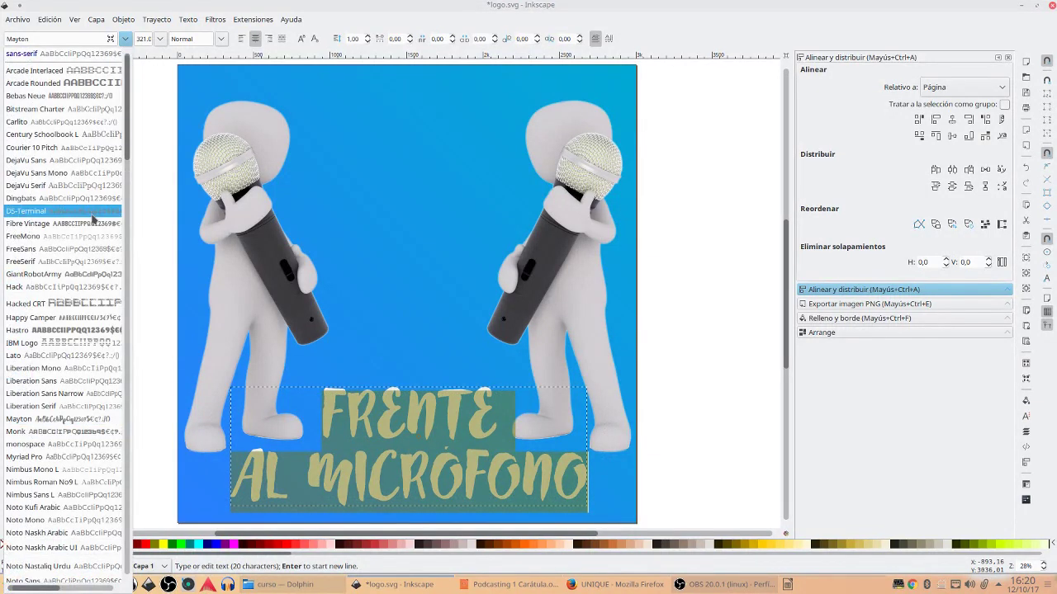
{"action": "left_click", "coordinate": [94, 224]}
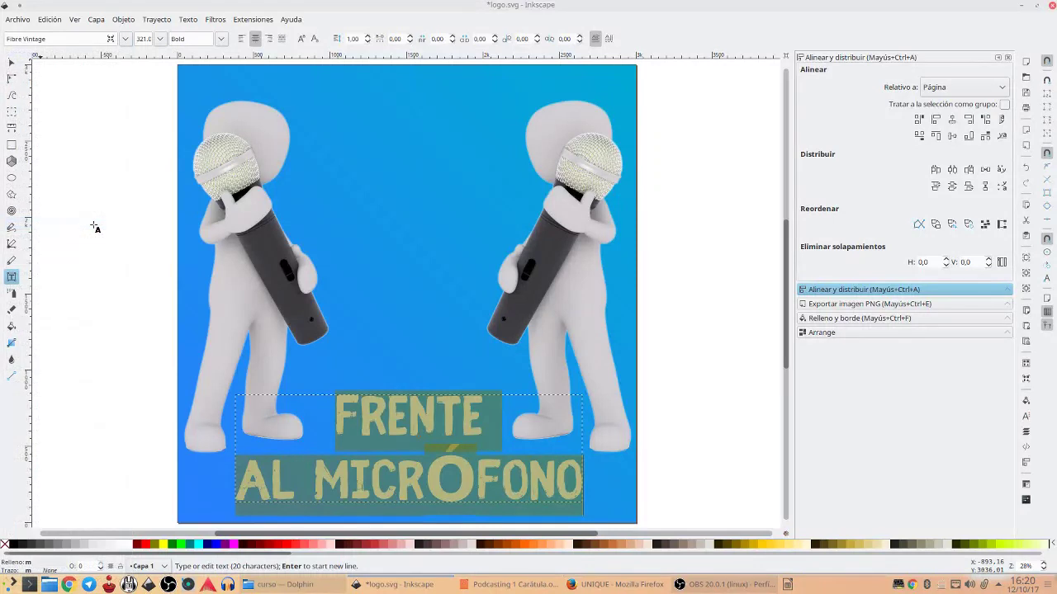
{"action": "left_click", "coordinate": [123, 39]}
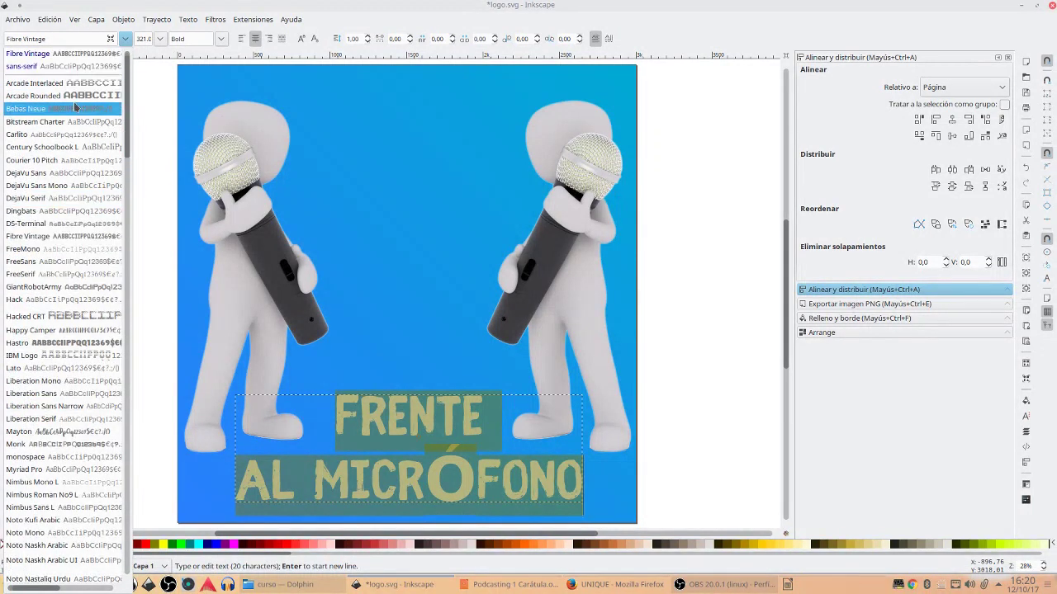
{"action": "left_click", "coordinate": [74, 110]}
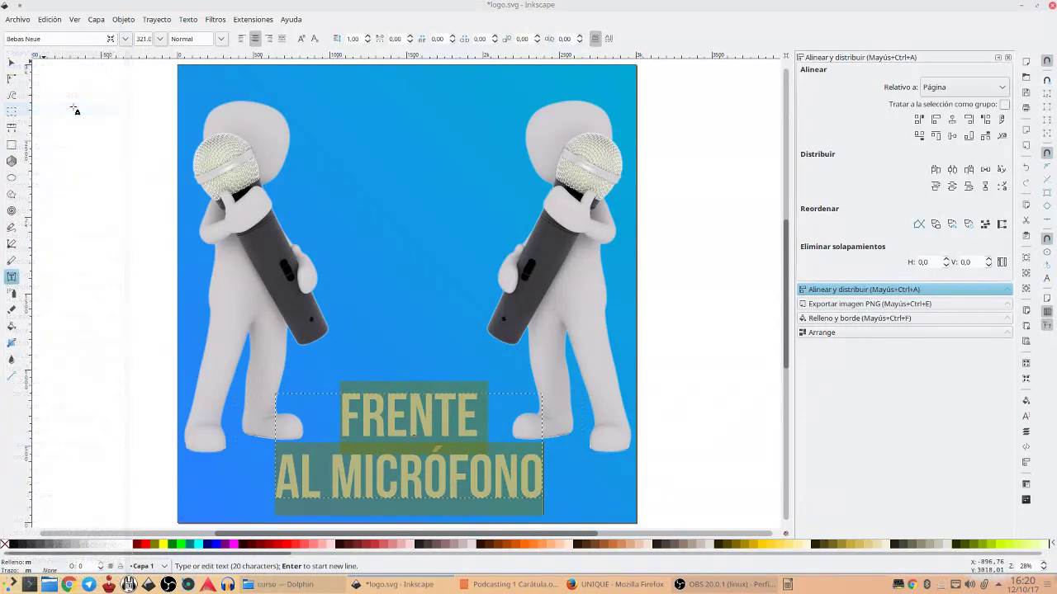
Switch the title font from Bebas Neue to Reitam
{"action": "left_click", "coordinate": [124, 38]}
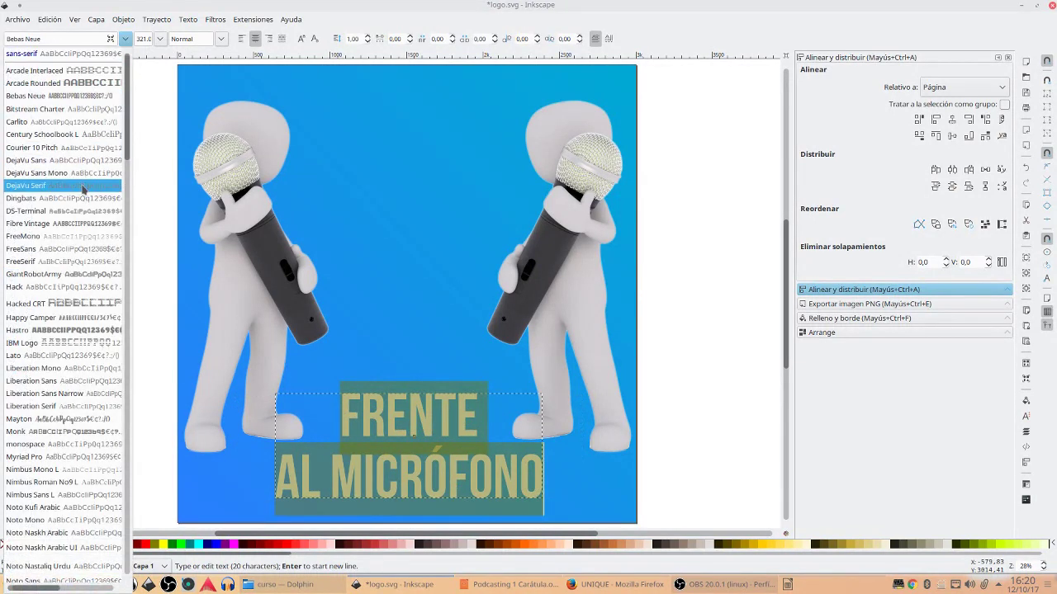
{"action": "scroll", "coordinate": [93, 228], "scroll_direction": "down", "scroll_amount": 5}
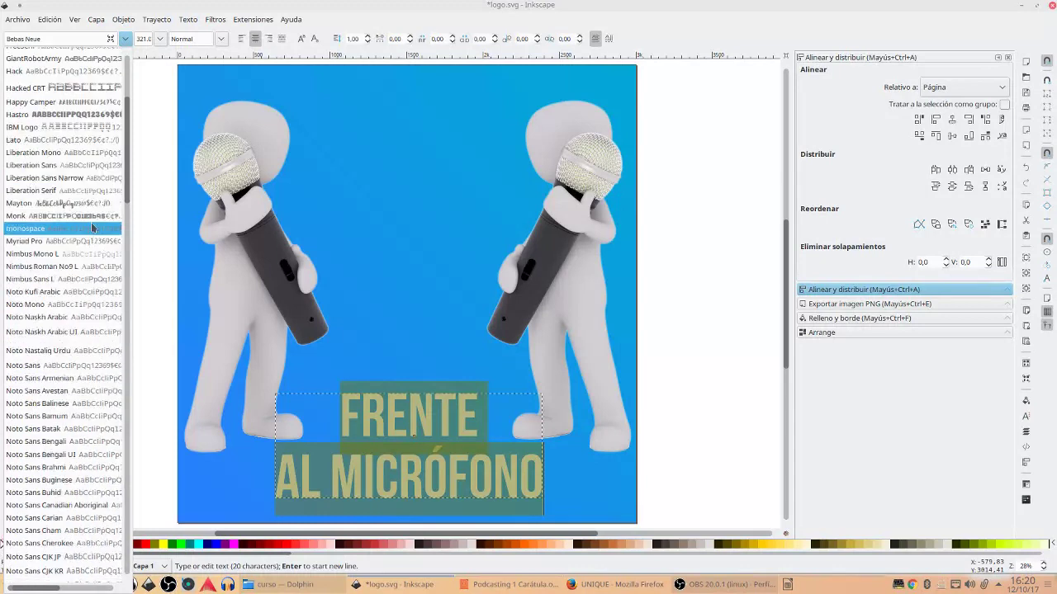
{"action": "scroll", "coordinate": [92, 228], "scroll_direction": "down", "scroll_amount": 5}
{"action": "scroll", "coordinate": [93, 228], "scroll_direction": "down", "scroll_amount": 5}
{"action": "scroll", "coordinate": [92, 228], "scroll_direction": "down", "scroll_amount": 3}
{"action": "scroll", "coordinate": [92, 228], "scroll_direction": "down", "scroll_amount": 5}
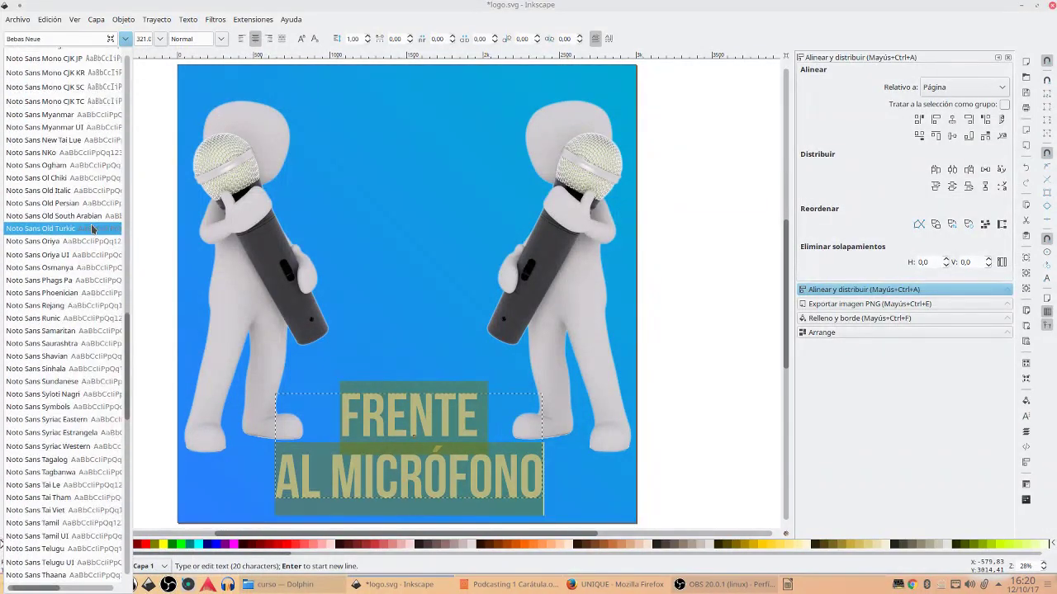
{"action": "scroll", "coordinate": [92, 228], "scroll_direction": "down", "scroll_amount": 3}
{"action": "scroll", "coordinate": [93, 228], "scroll_direction": "down", "scroll_amount": 3}
{"action": "scroll", "coordinate": [93, 228], "scroll_direction": "down", "scroll_amount": 5}
{"action": "scroll", "coordinate": [92, 229], "scroll_direction": "down", "scroll_amount": 3}
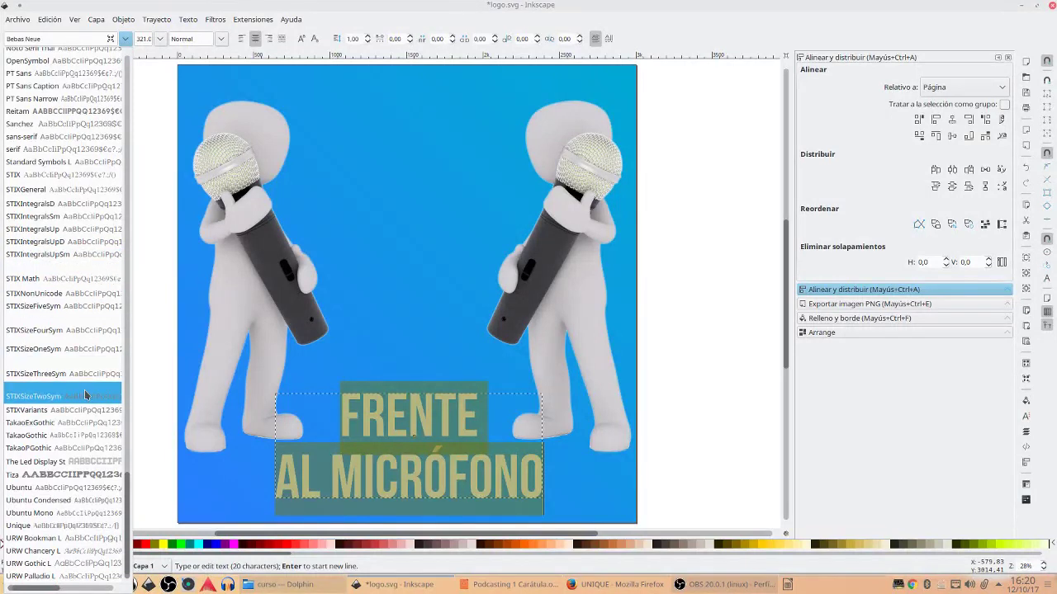
{"action": "scroll", "coordinate": [80, 421], "scroll_direction": "up", "scroll_amount": 3}
{"action": "scroll", "coordinate": [80, 421], "scroll_direction": "up", "scroll_amount": 2}
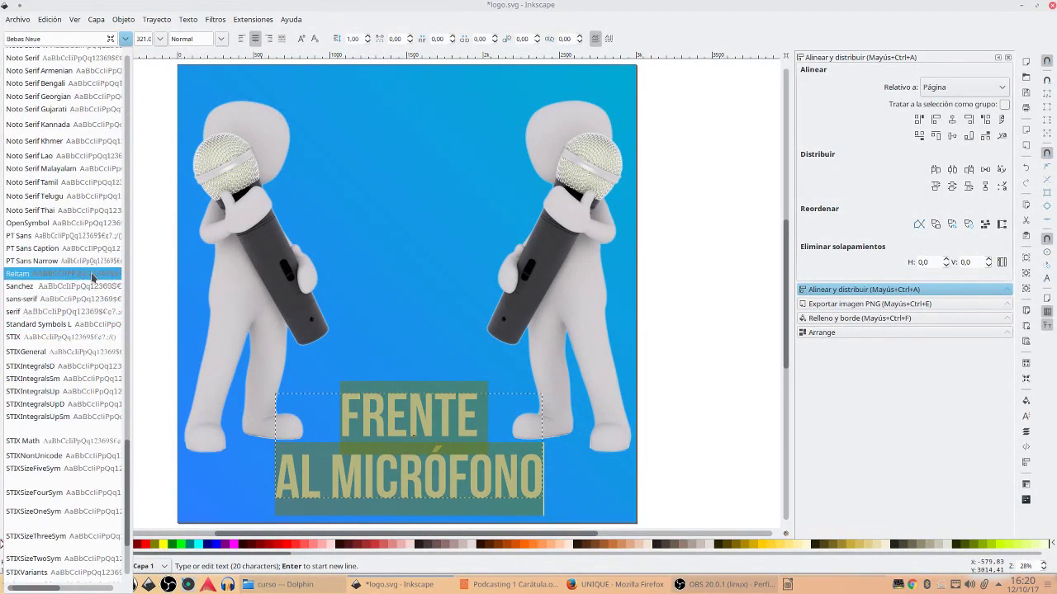
{"action": "left_click", "coordinate": [93, 274]}
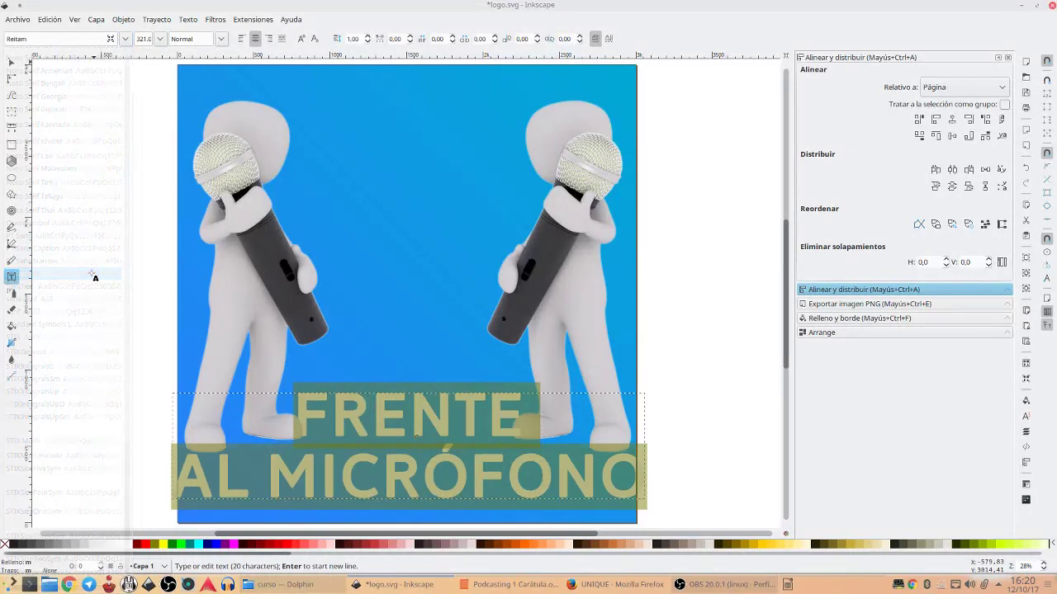
Shrink the Reitam title slightly and re-centre it horizontally on the page
{"action": "left_click", "coordinate": [12, 62]}
{"action": "left_click_drag", "start_coordinate": [648, 389], "coordinate": [599, 399]}
{"action": "left_click", "coordinate": [952, 120]}
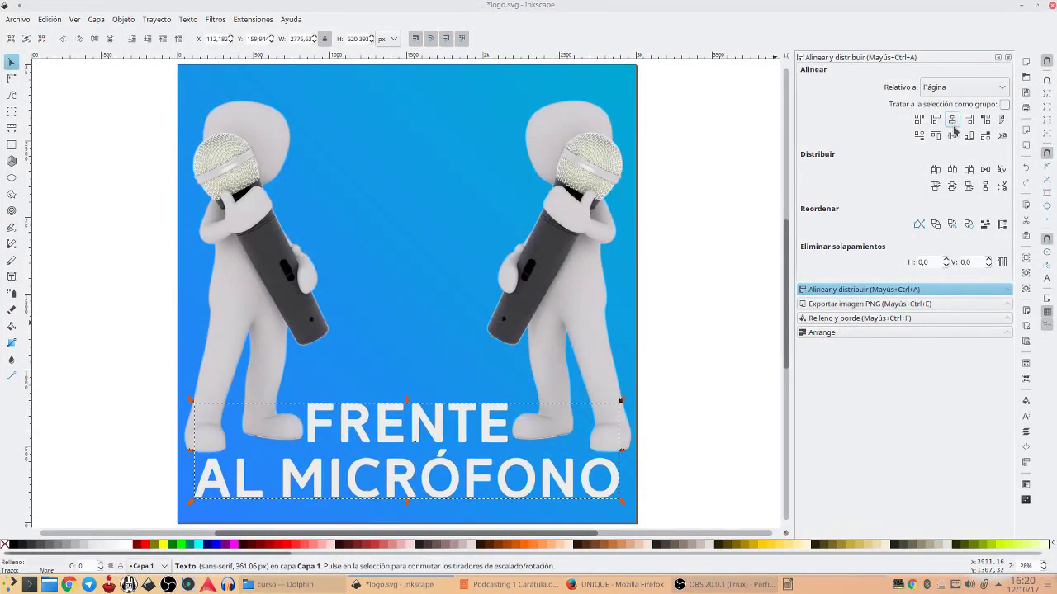
{"action": "left_click", "coordinate": [673, 448]}
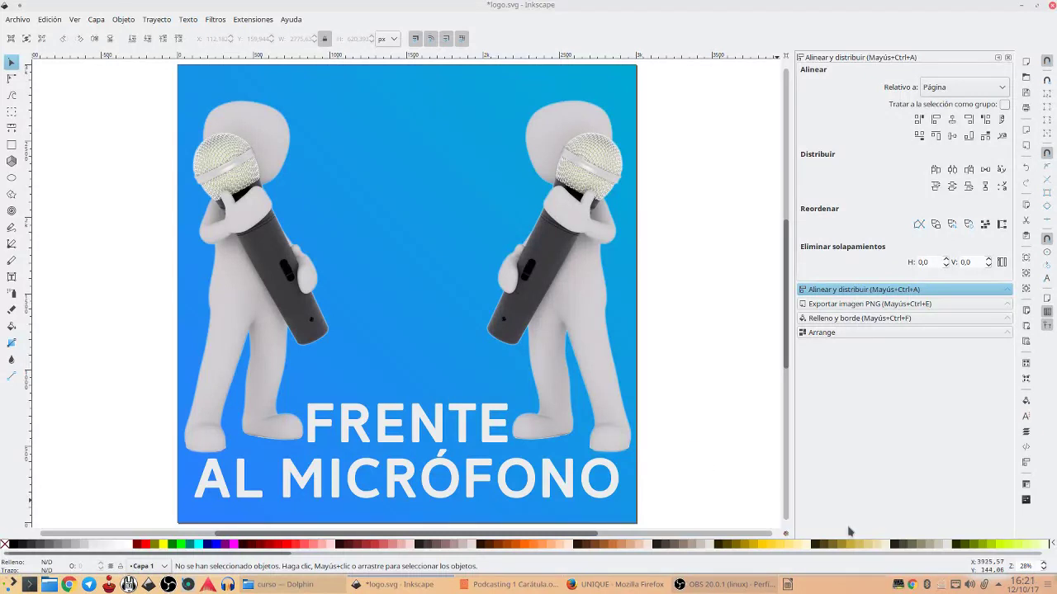
{"action": "scroll", "coordinate": [1028, 567], "scroll_direction": "down", "scroll_amount": 2}
{"action": "scroll", "coordinate": [1027, 566], "scroll_direction": "down", "scroll_amount": 2}
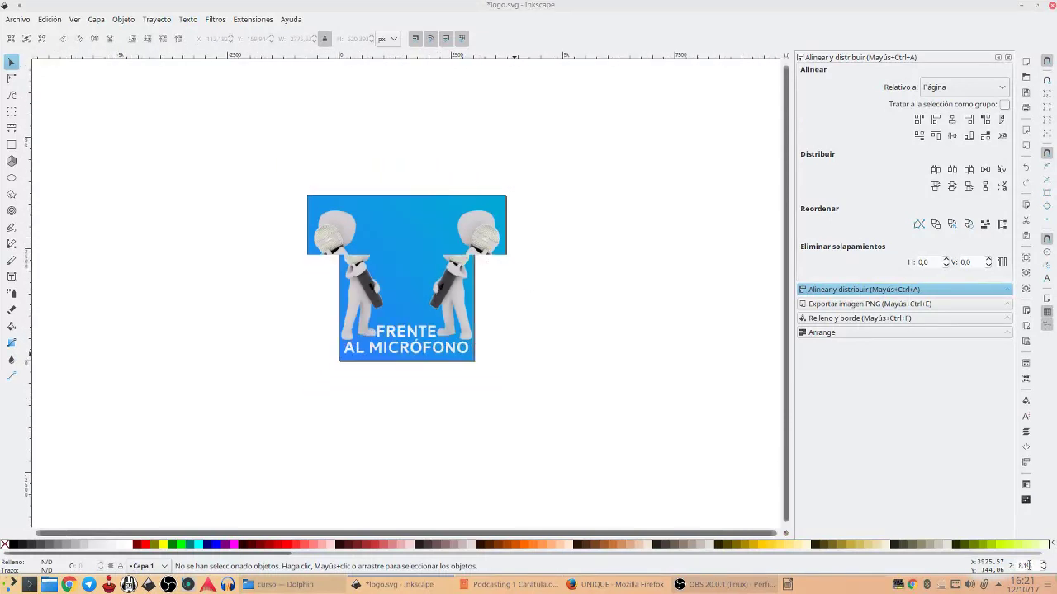
{"action": "scroll", "coordinate": [1028, 567], "scroll_direction": "down", "scroll_amount": 2}
{"action": "scroll", "coordinate": [1028, 567], "scroll_direction": "down", "scroll_amount": 1}
{"action": "scroll", "coordinate": [1028, 566], "scroll_direction": "up", "scroll_amount": 1}
{"action": "scroll", "coordinate": [1028, 566], "scroll_direction": "up", "scroll_amount": 1}
{"action": "scroll", "coordinate": [1028, 567], "scroll_direction": "up", "scroll_amount": 1}
{"action": "scroll", "coordinate": [1028, 566], "scroll_direction": "up", "scroll_amount": 1}
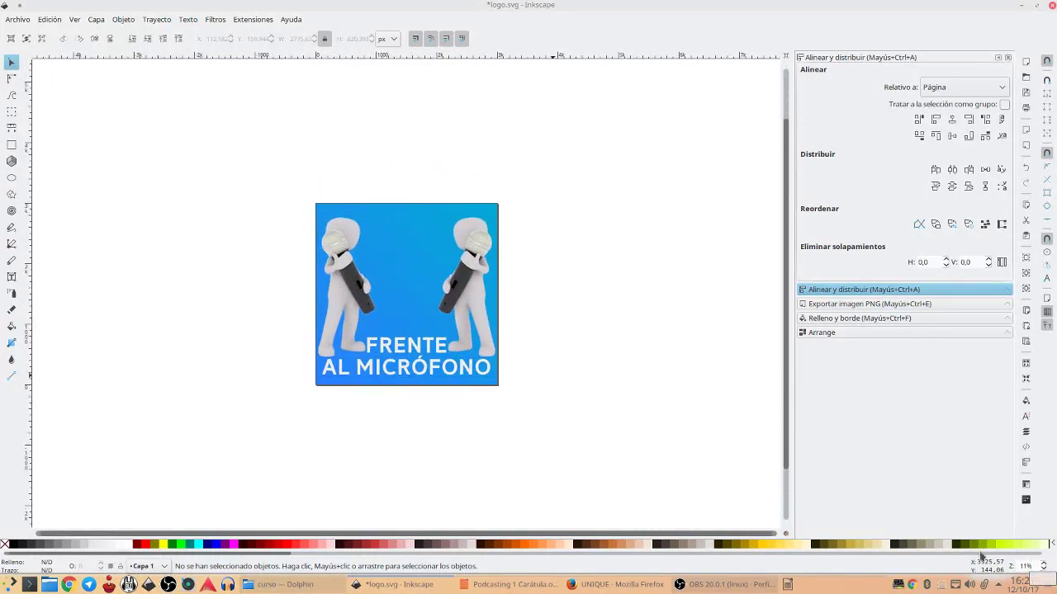
Move the right figure beside the left one and re-centre the title on the page
{"action": "mouse_move", "coordinate": [457, 271]}
{"action": "left_mouse_down"}
{"action": "mouse_move", "coordinate": [350, 269]}
{"action": "mouse_move", "coordinate": [442, 259]}
{"action": "left_mouse_up"}
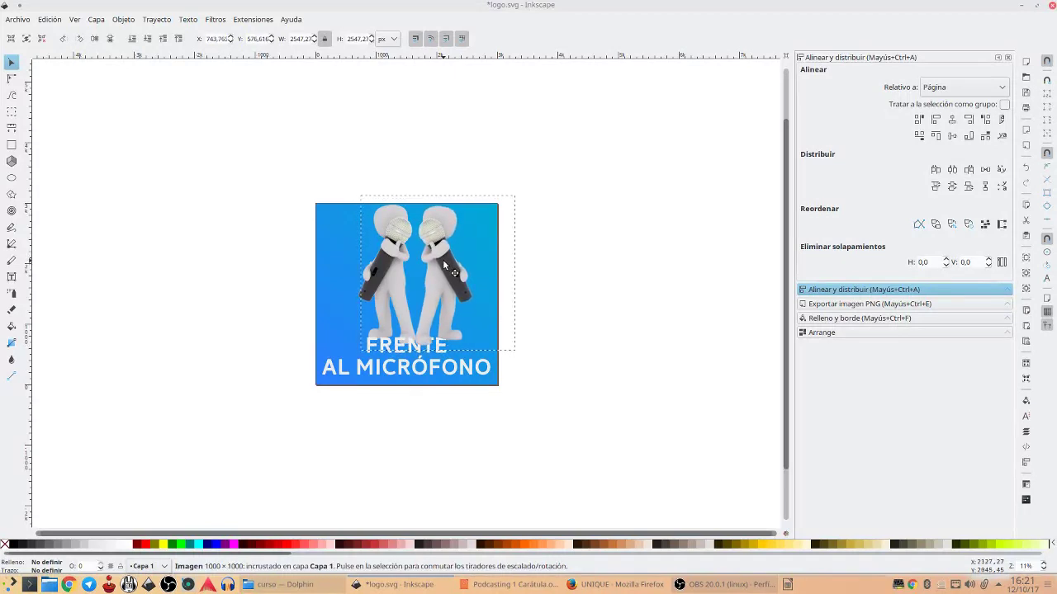
{"action": "left_click_drag", "start_coordinate": [442, 260], "coordinate": [443, 260]}
{"action": "left_click", "coordinate": [404, 372]}
{"action": "left_click_drag", "start_coordinate": [405, 372], "coordinate": [407, 378]}
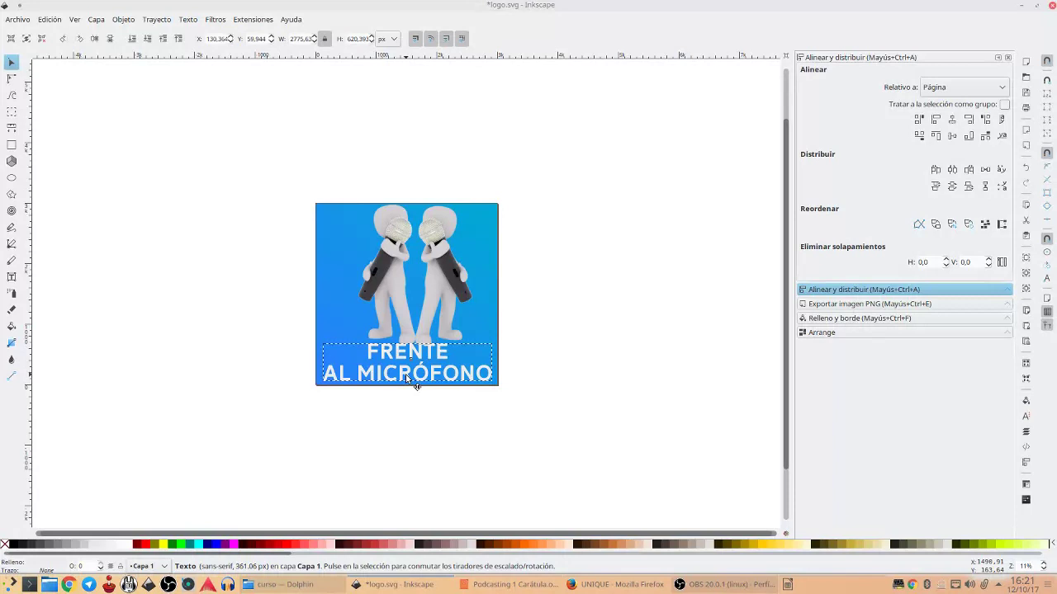
{"action": "left_click", "coordinate": [952, 119]}
{"action": "left_click", "coordinate": [675, 342]}
Scale both figures down to about 89% and shift them slightly
{"action": "left_click_drag", "start_coordinate": [557, 168], "coordinate": [353, 348]}
{"action": "left_click", "coordinate": [381, 307]}
{"action": "left_click", "coordinate": [441, 288], "text": "shift"}
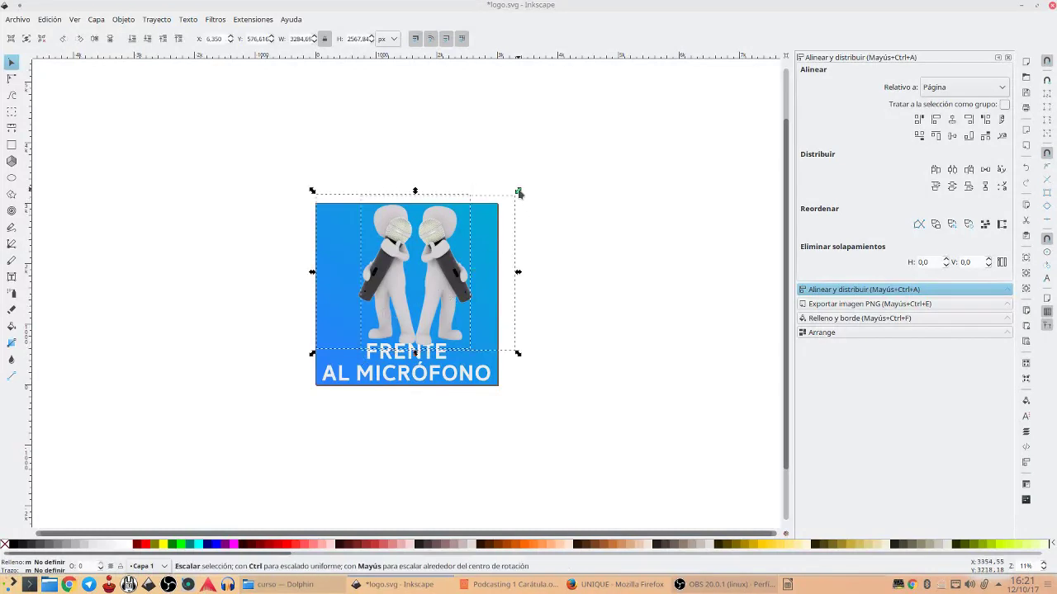
{"action": "left_click_drag", "start_coordinate": [517, 192], "coordinate": [517, 208]}
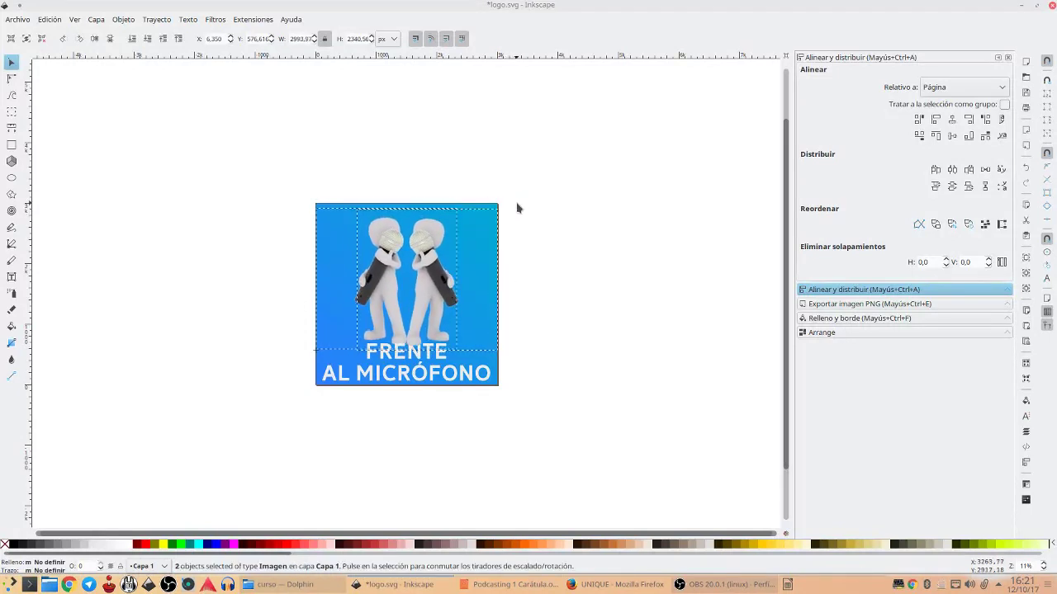
{"action": "left_click_drag", "start_coordinate": [432, 276], "coordinate": [432, 281]}
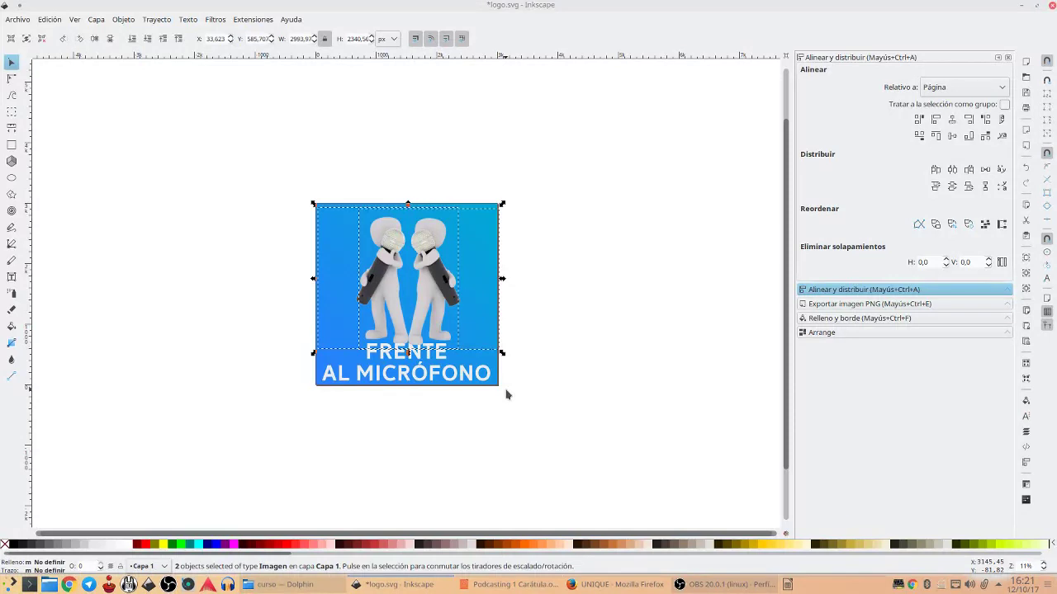
Fine-tune a figure's position above the title
{"action": "key", "text": "3"}
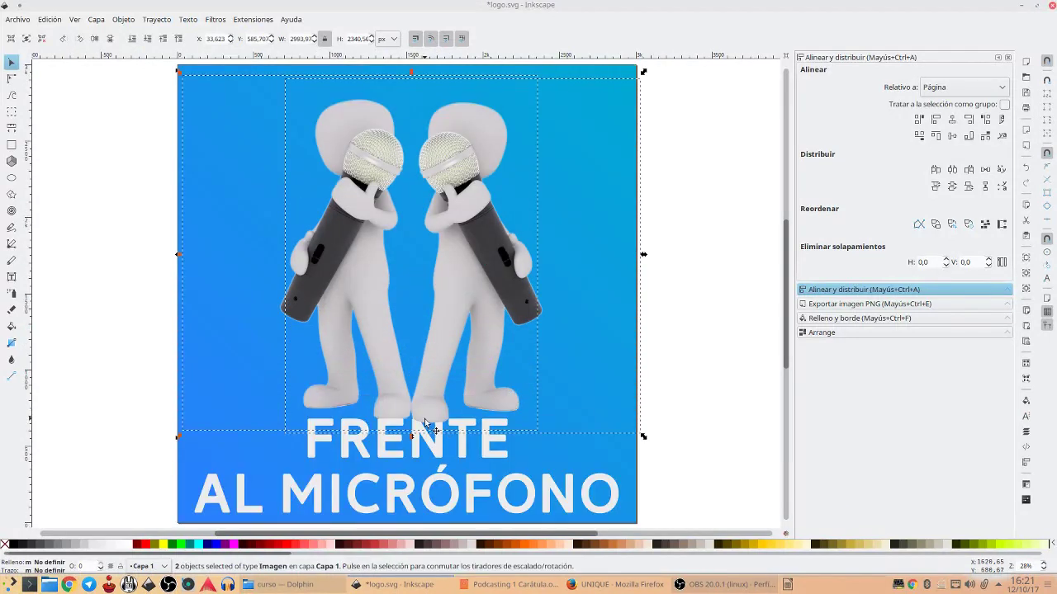
{"action": "left_click", "coordinate": [427, 415]}
{"action": "left_click", "coordinate": [743, 406]}
{"action": "left_click", "coordinate": [432, 410]}
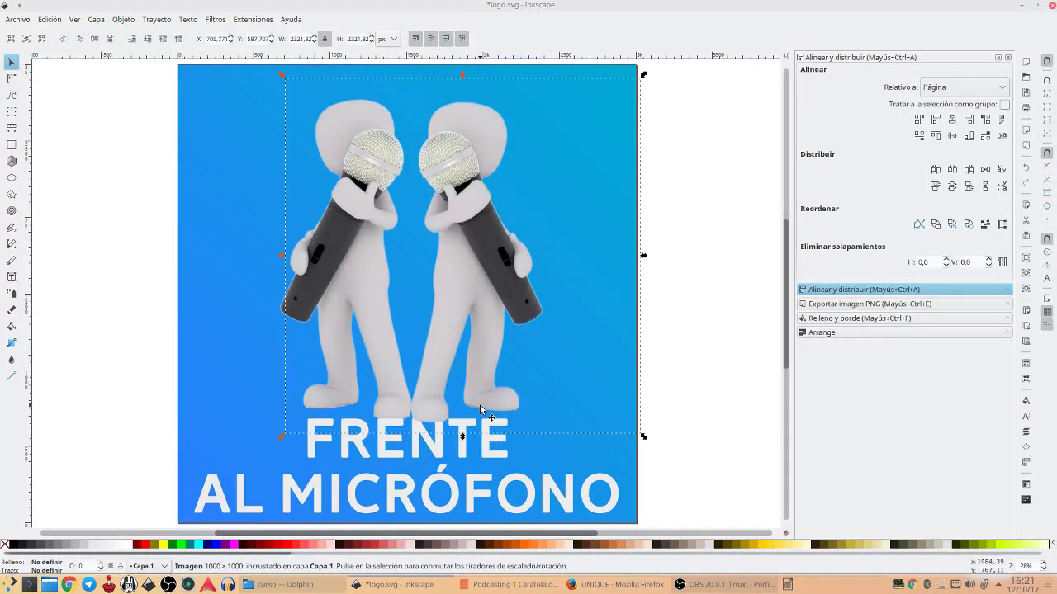
{"action": "key", "text": "Up"}
{"action": "key", "text": "Up"}
{"action": "key", "text": "Up"}
{"action": "key", "text": "Down"}
{"action": "key", "text": "Down"}
{"action": "key", "text": "Down"}
{"action": "key", "text": "Down"}
{"action": "key", "text": "Down"}
{"action": "left_click_drag", "start_coordinate": [479, 406], "coordinate": [386, 414]}
{"action": "key", "text": "Down"}
{"action": "key", "text": "Down"}
{"action": "key", "text": "Down"}
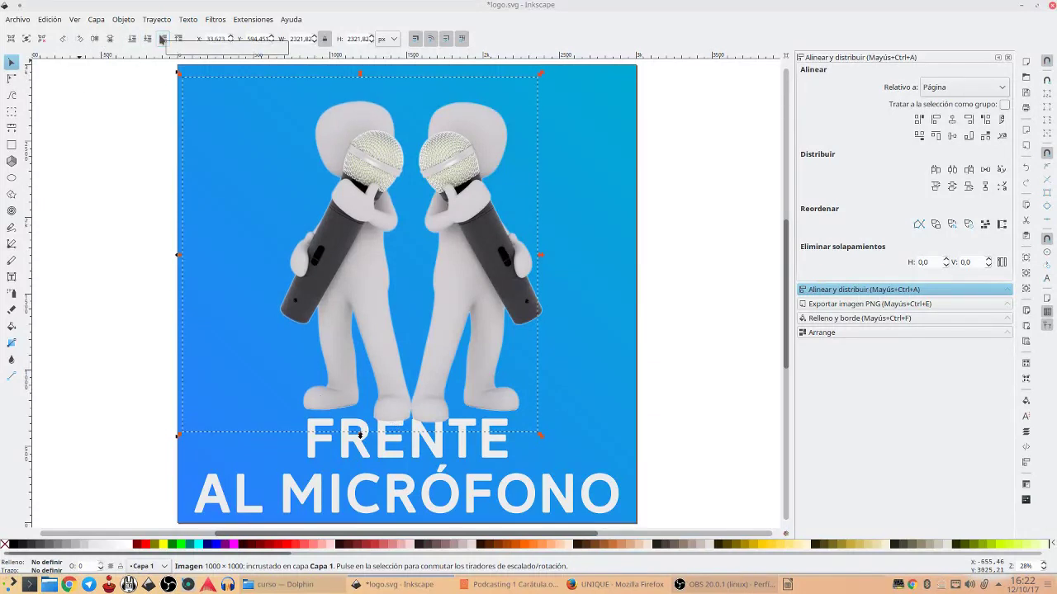
{"action": "left_click", "coordinate": [702, 212]}
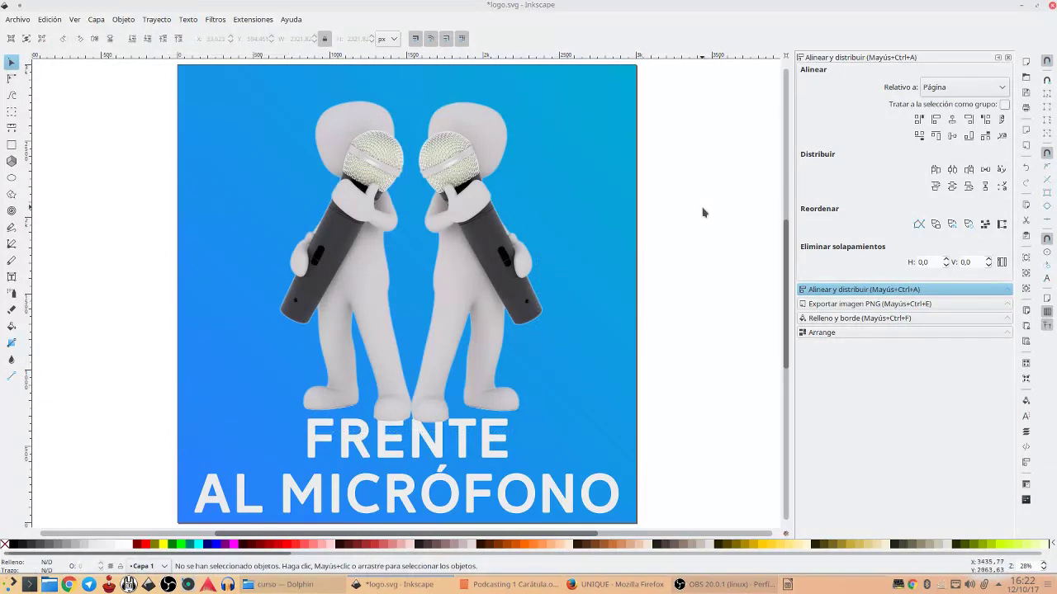
Select the FRENTE AL MICRÓFONO title and zoom around the canvas to check it
{"action": "left_click", "coordinate": [409, 492]}
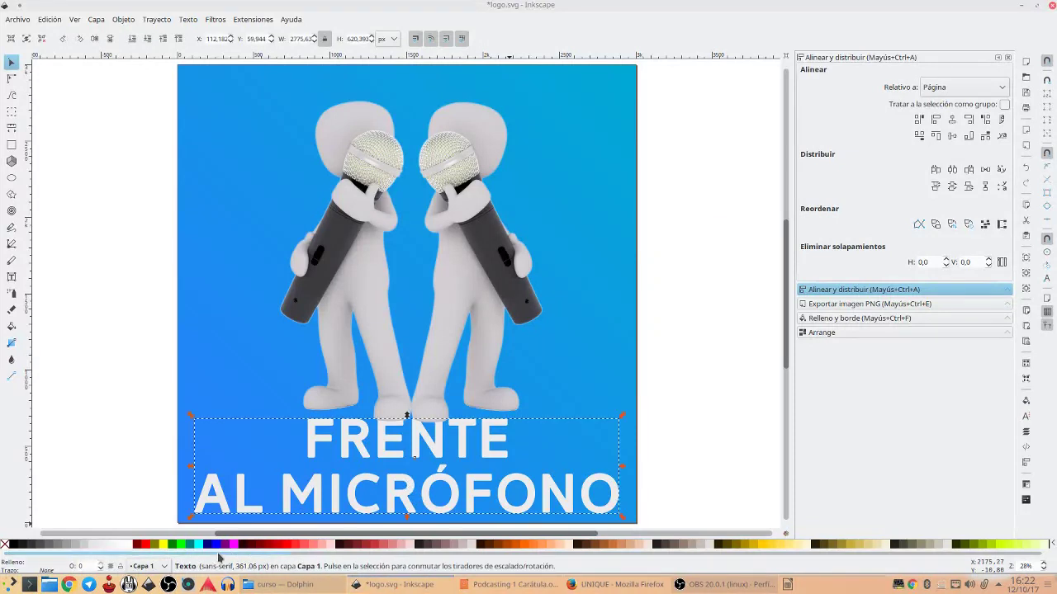
{"action": "scroll", "coordinate": [220, 545], "scroll_direction": "down", "scroll_amount": 3}
{"action": "scroll", "coordinate": [220, 545], "scroll_direction": "down", "scroll_amount": 3}
{"action": "scroll", "coordinate": [220, 545], "scroll_direction": "down", "scroll_amount": 3}
{"action": "scroll", "coordinate": [220, 545], "scroll_direction": "down", "scroll_amount": 3}
{"action": "left_click_drag", "start_coordinate": [741, 584], "coordinate": [988, 578]}
{"action": "scroll", "coordinate": [347, 545], "scroll_direction": "down", "scroll_amount": 3}
{"action": "scroll", "coordinate": [347, 545], "scroll_direction": "down", "scroll_amount": 3}
{"action": "scroll", "coordinate": [347, 545], "scroll_direction": "down", "scroll_amount": 3}
{"action": "scroll", "coordinate": [347, 545], "scroll_direction": "down", "scroll_amount": 3}
{"action": "scroll", "coordinate": [346, 566], "scroll_direction": "up", "scroll_amount": 3}
{"action": "scroll", "coordinate": [278, 561], "scroll_direction": "up", "scroll_amount": 3}
{"action": "scroll", "coordinate": [278, 561], "scroll_direction": "up", "scroll_amount": 3}
{"action": "scroll", "coordinate": [274, 571], "scroll_direction": "up", "scroll_amount": 3}
{"action": "scroll", "coordinate": [274, 570], "scroll_direction": "up", "scroll_amount": 1}
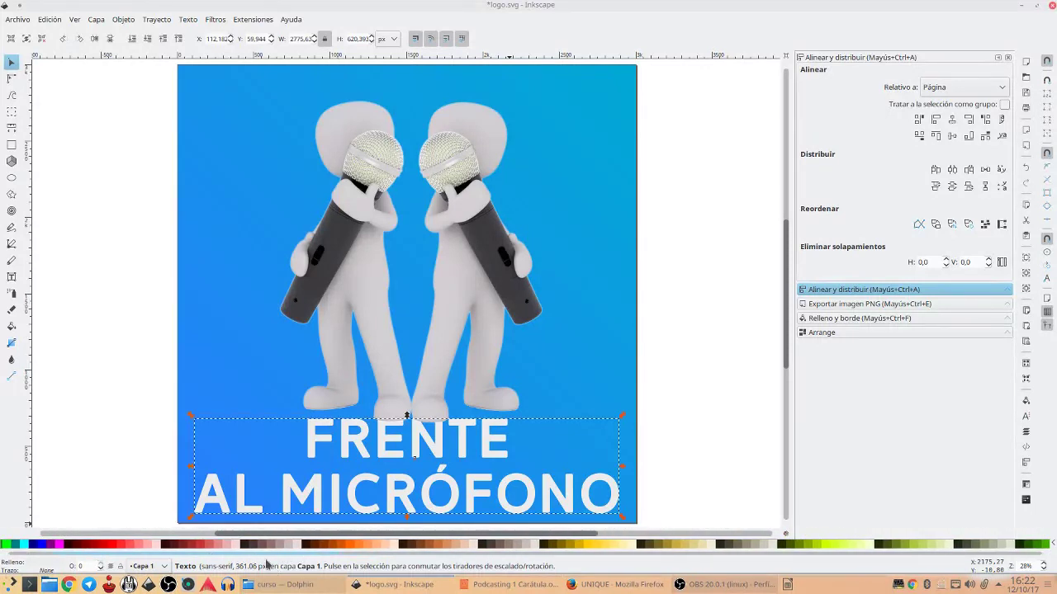
Apply a black Sombra paralela drop shadow to the title from Filtros > Sombras y brillos
{"action": "left_click", "coordinate": [218, 19]}
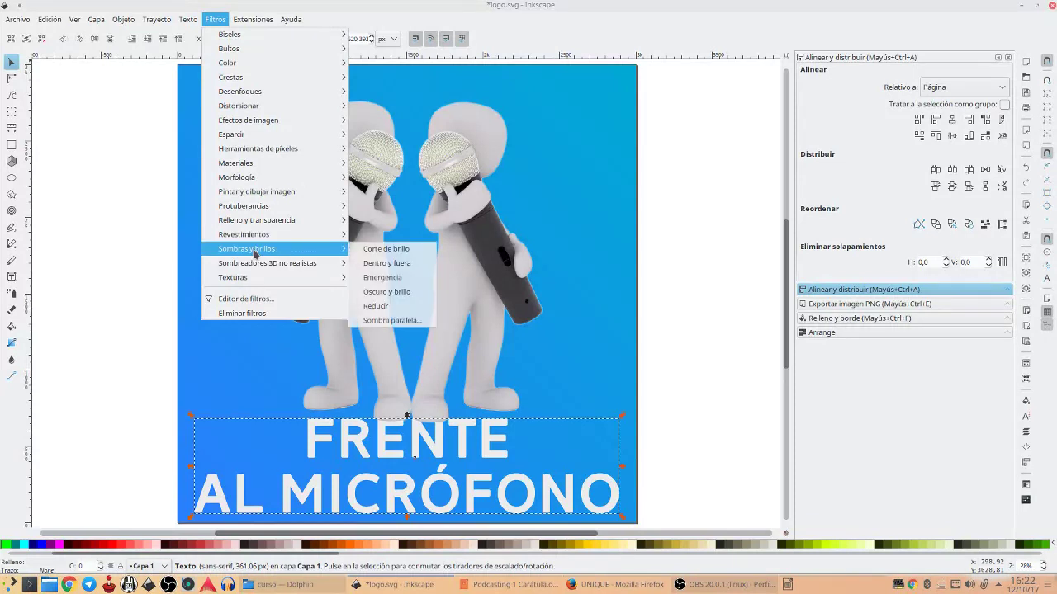
{"action": "left_click", "coordinate": [421, 321]}
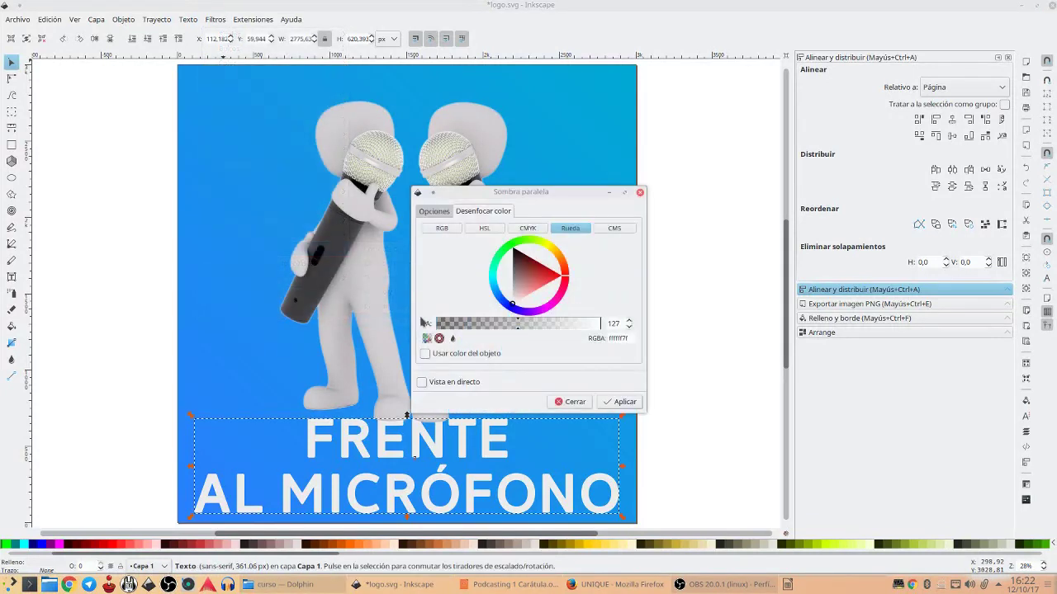
{"action": "left_click_drag", "start_coordinate": [528, 288], "coordinate": [513, 248]}
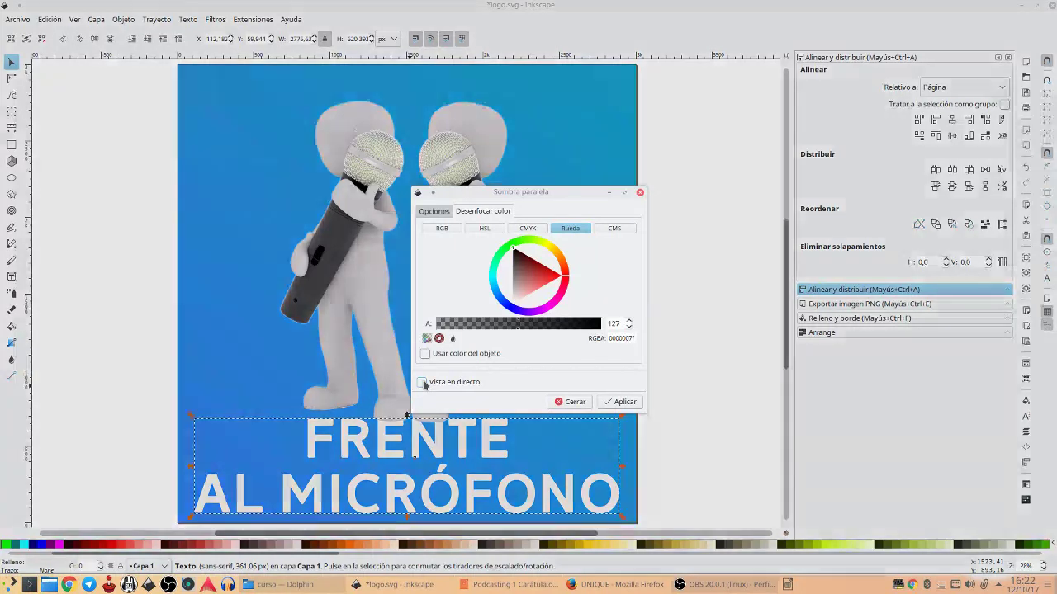
{"action": "left_click", "coordinate": [423, 382]}
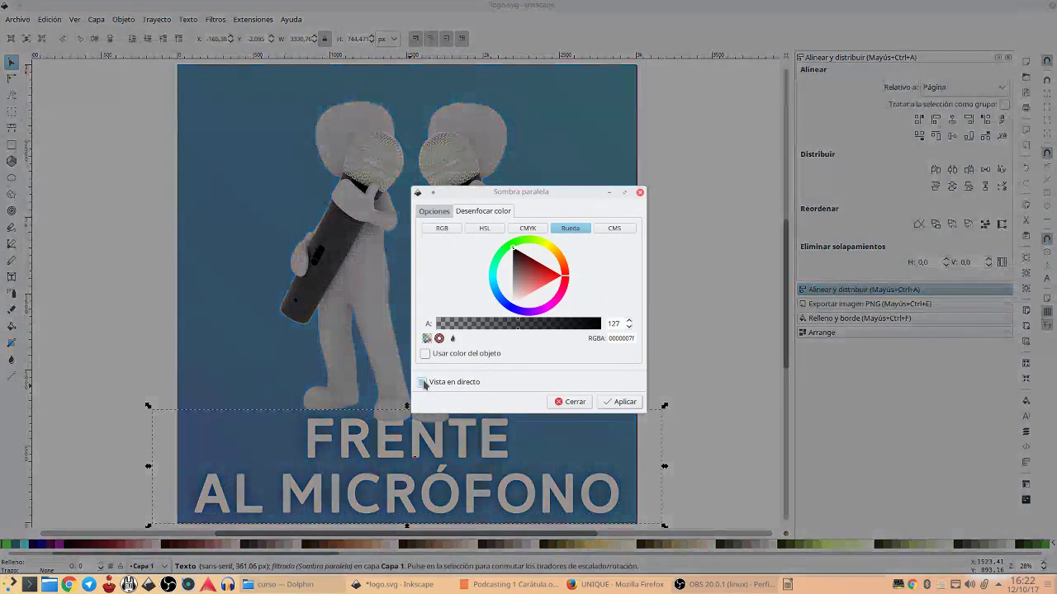
{"action": "left_click", "coordinate": [607, 403]}
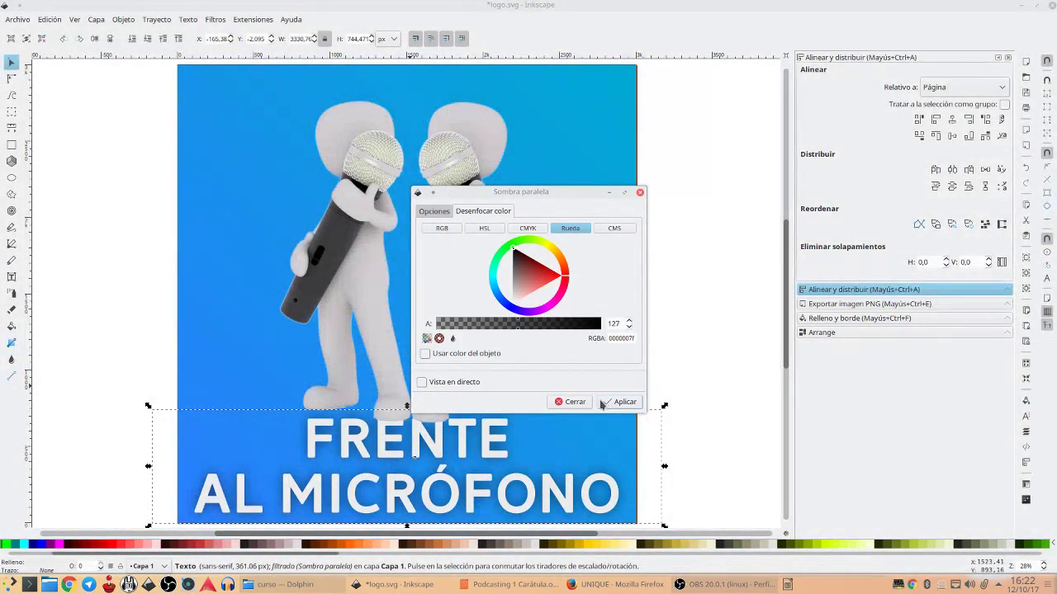
{"action": "left_click", "coordinate": [642, 193]}
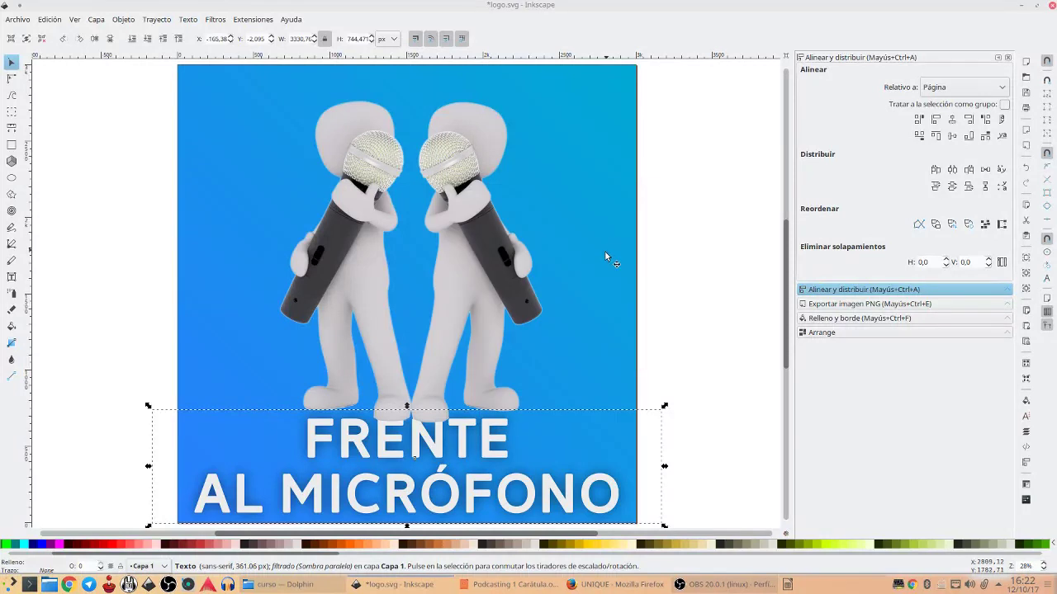
{"action": "left_click", "coordinate": [605, 253]}
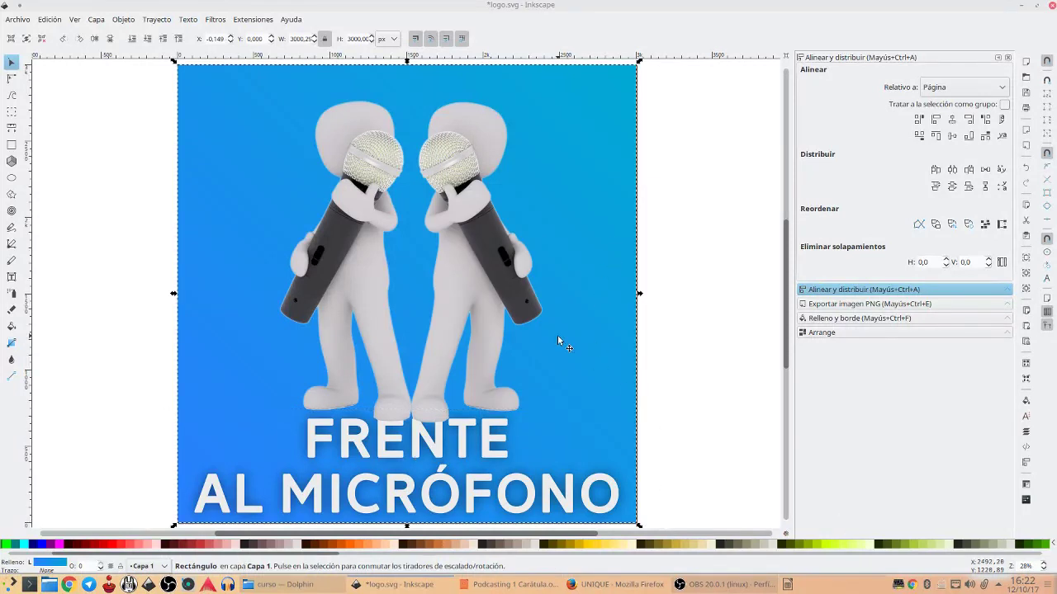
Select both figure images and trial-nudge them up and back down
{"action": "left_click", "coordinate": [387, 363]}
{"action": "left_click", "coordinate": [438, 358], "text": "shift"}
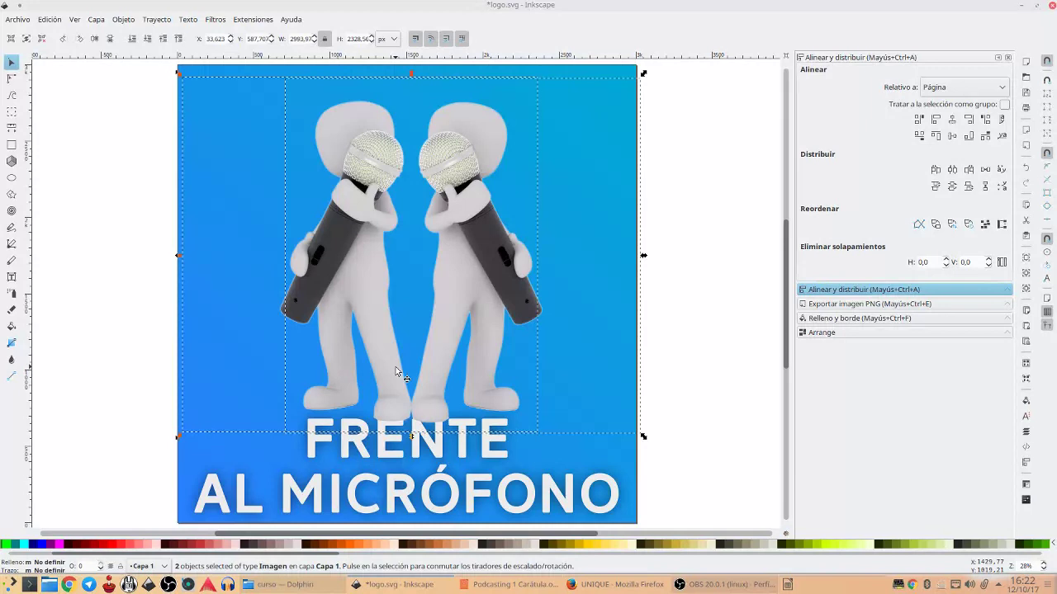
{"action": "key", "text": "Up"}
{"action": "key", "text": "Up"}
{"action": "key", "text": "Up"}
{"action": "key", "text": "Up"}
{"action": "key", "text": "Up"}
{"action": "key", "text": "Up"}
{"action": "key", "text": "Up"}
{"action": "key", "text": "Up"}
{"action": "key", "text": "Down"}
{"action": "key", "text": "Down"}
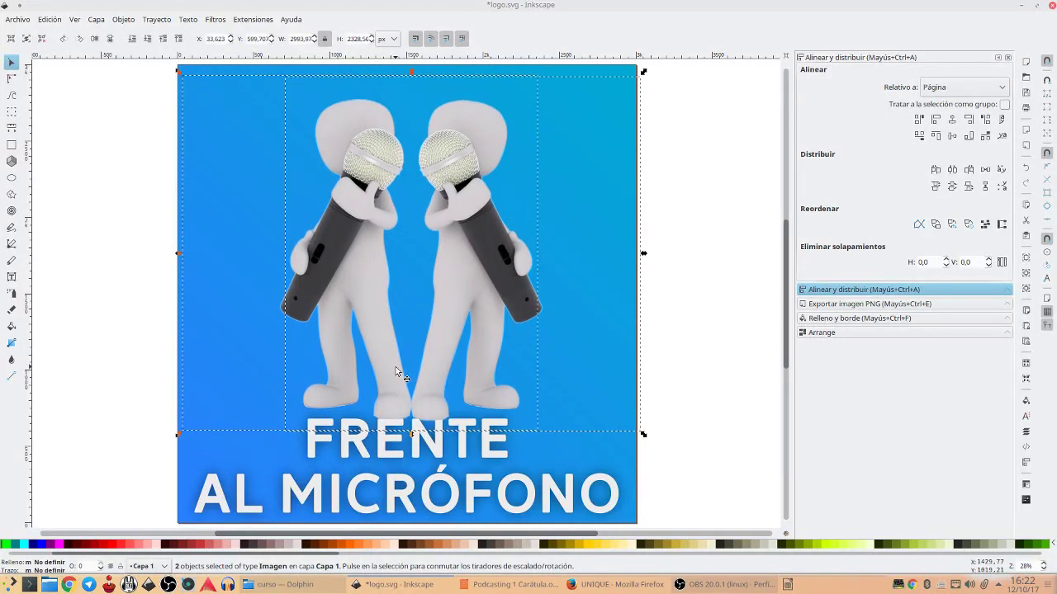
{"action": "left_click", "coordinate": [135, 231]}
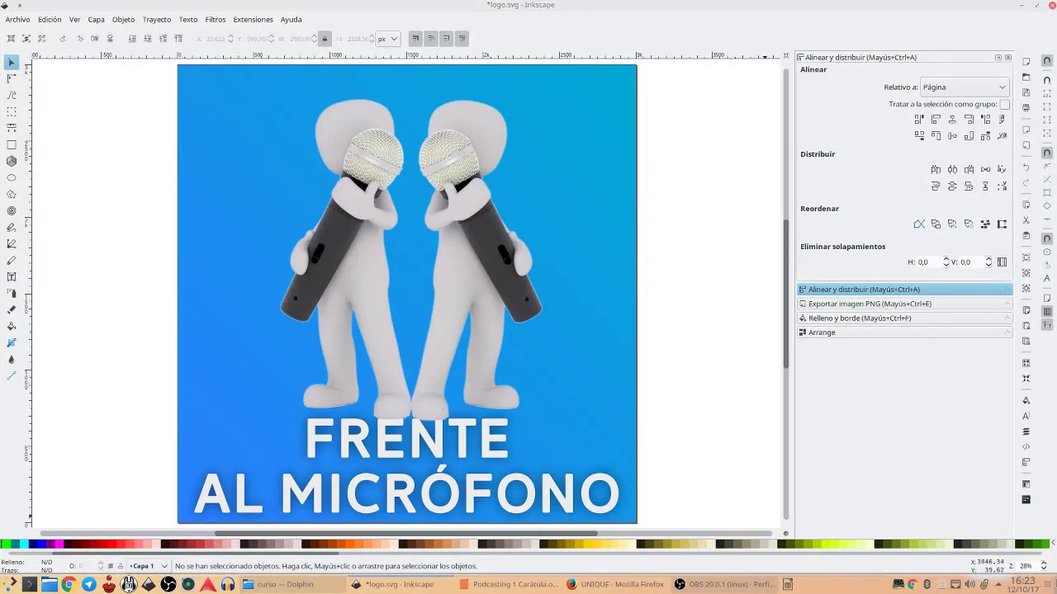
Zoom out to review the whole logo, briefly selecting the figure images
{"action": "scroll", "coordinate": [1042, 569], "scroll_direction": "down", "scroll_amount": 1}
{"action": "scroll", "coordinate": [1042, 569], "scroll_direction": "down", "scroll_amount": 1}
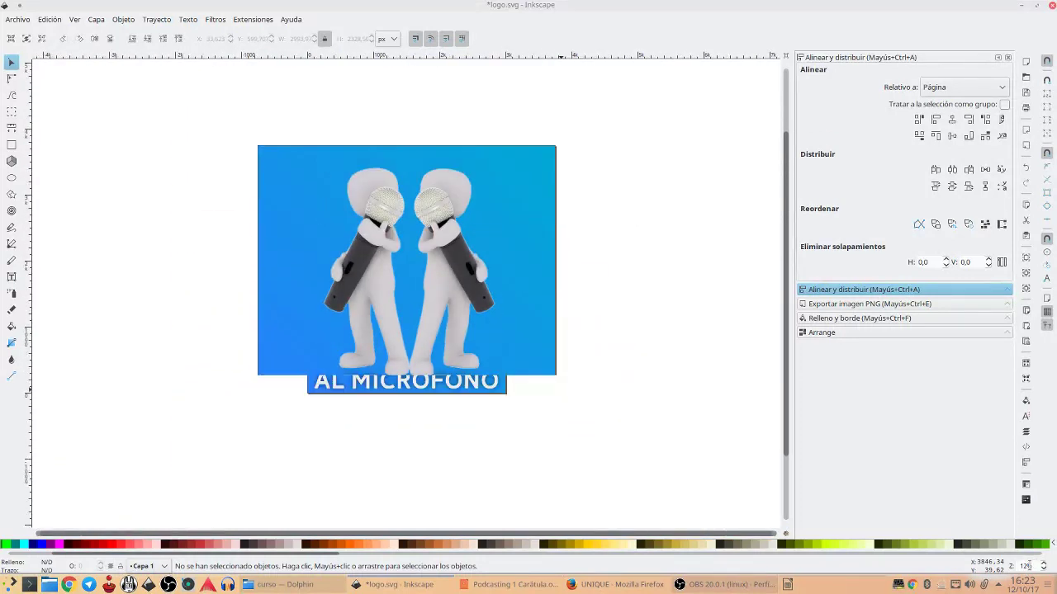
{"action": "scroll", "coordinate": [1042, 568], "scroll_direction": "down", "scroll_amount": 2}
{"action": "scroll", "coordinate": [1043, 567], "scroll_direction": "down", "scroll_amount": 1}
{"action": "scroll", "coordinate": [1043, 566], "scroll_direction": "down", "scroll_amount": 1}
{"action": "scroll", "coordinate": [1043, 567], "scroll_direction": "down", "scroll_amount": 1}
{"action": "scroll", "coordinate": [1042, 567], "scroll_direction": "down", "scroll_amount": 1}
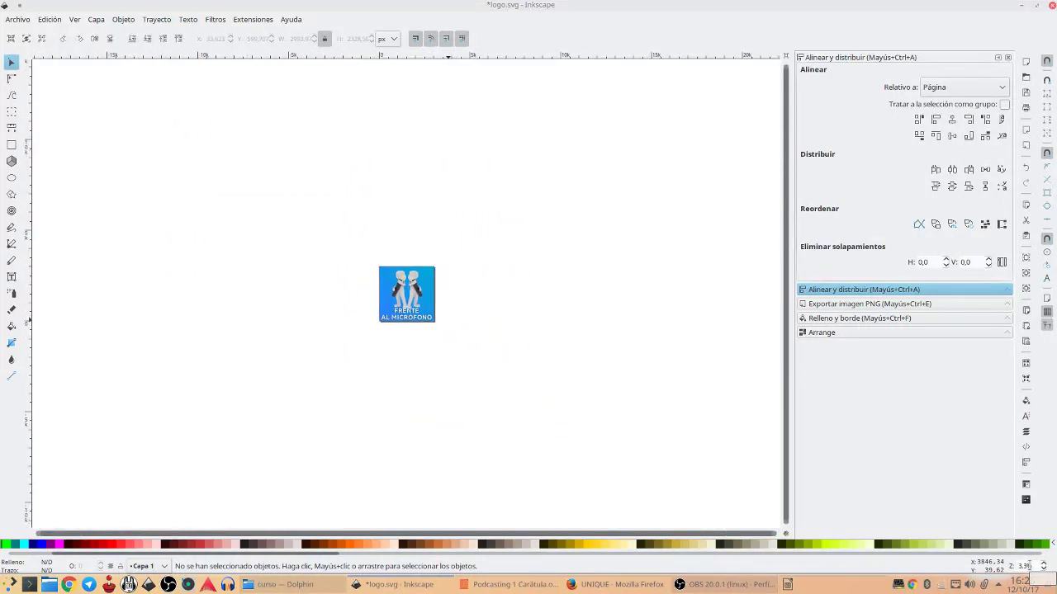
{"action": "left_click", "coordinate": [414, 293]}
{"action": "left_click", "coordinate": [407, 295], "text": "alt+shift"}
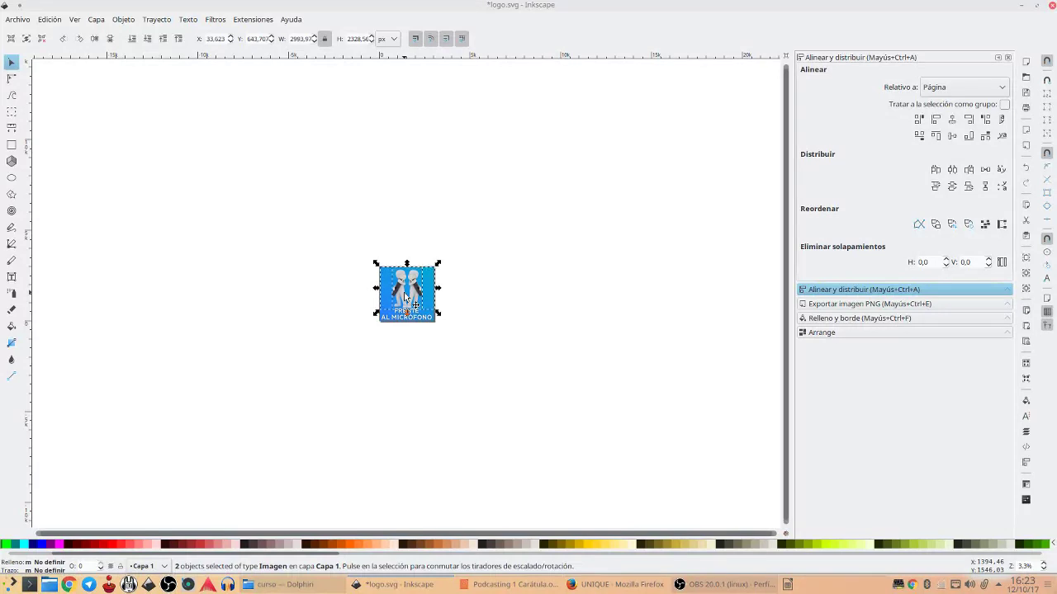
{"action": "left_click", "coordinate": [546, 363]}
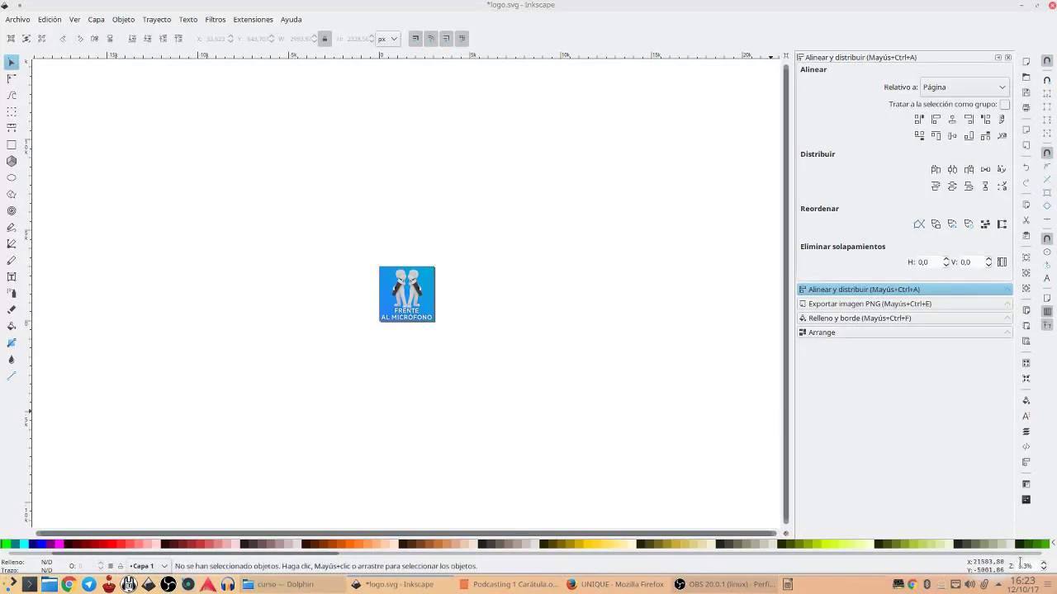
Fit the page to the window and nudge both figures one step lower
{"action": "key", "text": "5"}
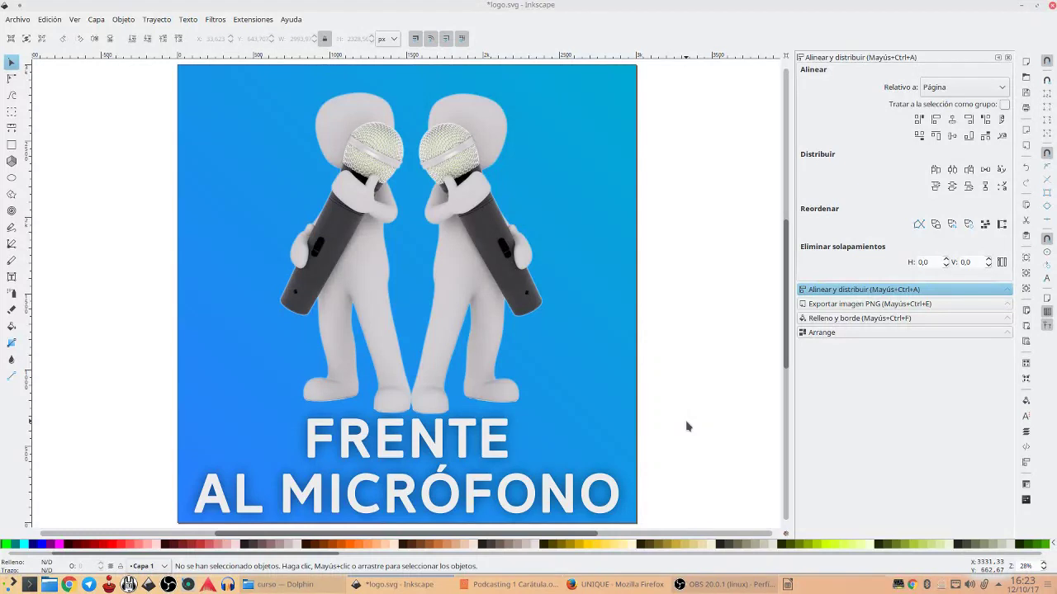
{"action": "left_click", "coordinate": [435, 398]}
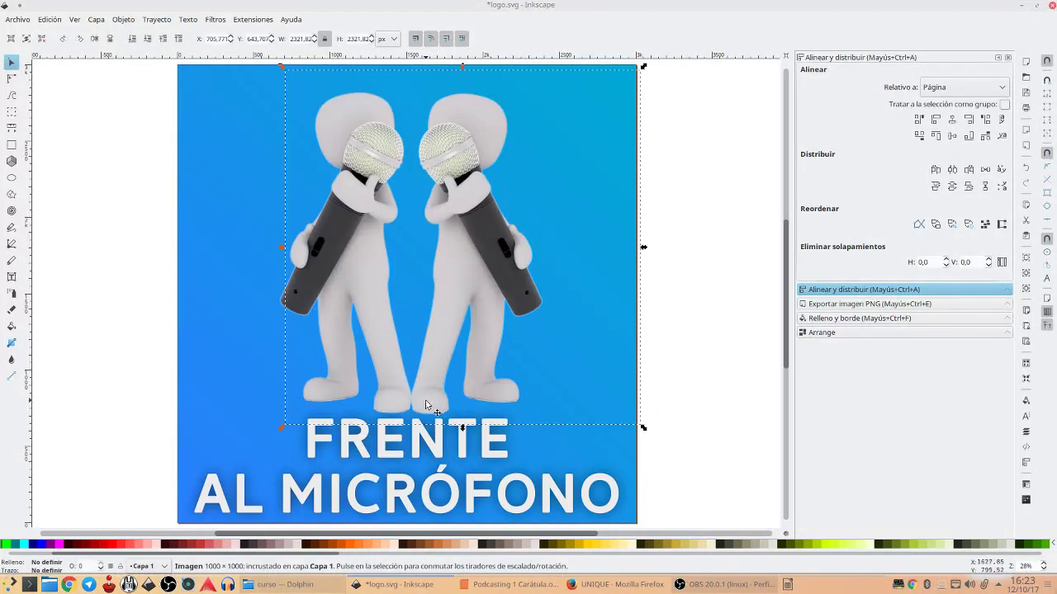
{"action": "left_click", "coordinate": [423, 408], "text": "shift"}
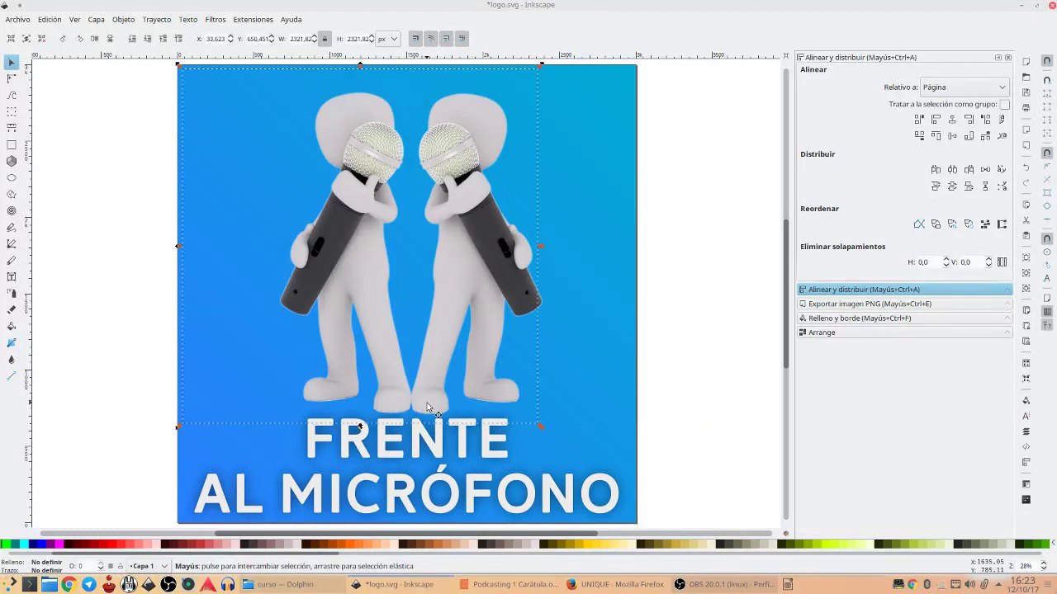
{"action": "key", "text": "Down"}
{"action": "key", "text": "Down"}
{"action": "key", "text": "Down"}
{"action": "key", "text": "Down"}
{"action": "key", "text": "Down"}
{"action": "key", "text": "Down"}
{"action": "key", "text": "Down"}
{"action": "key", "text": "Down"}
{"action": "key", "text": "Down"}
{"action": "key", "text": "Down"}
{"action": "left_click", "coordinate": [716, 237]}
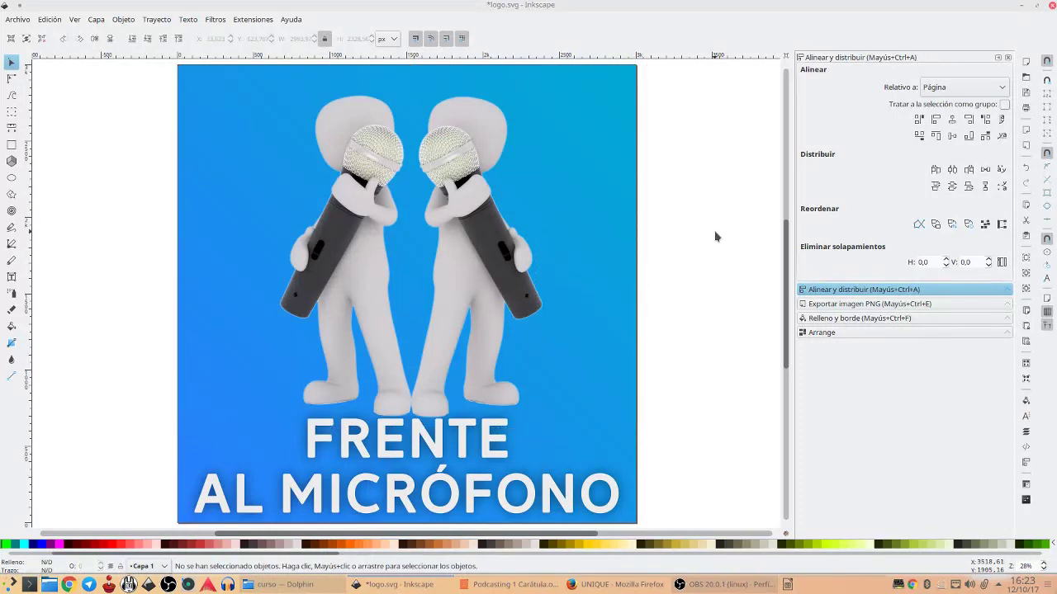
Set the PNG export area to the whole page at 90 dpi (3000 × 3000 px)
{"action": "left_click", "coordinate": [834, 307]}
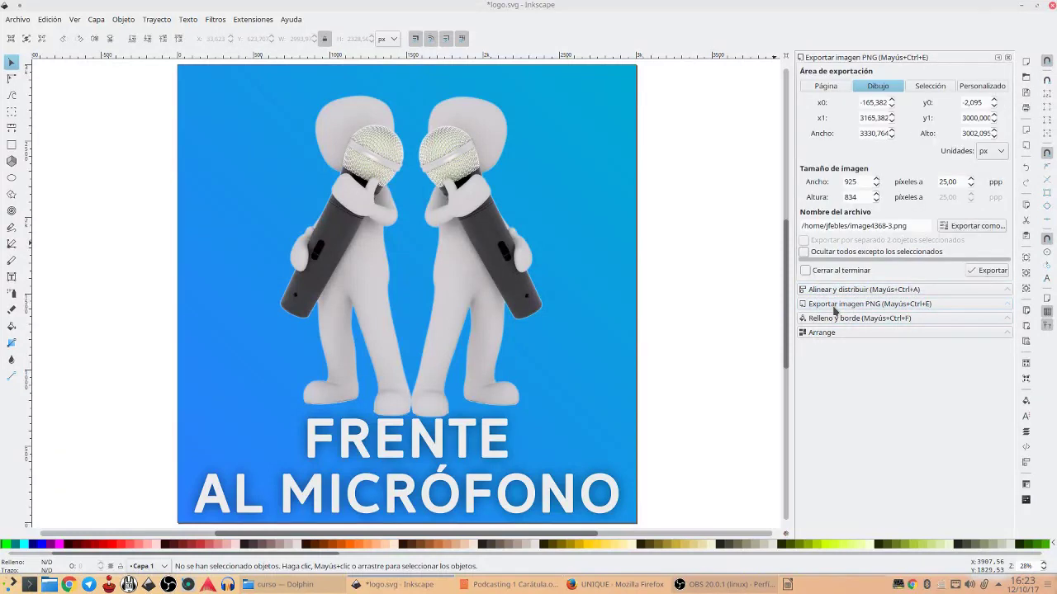
{"action": "left_click", "coordinate": [829, 87]}
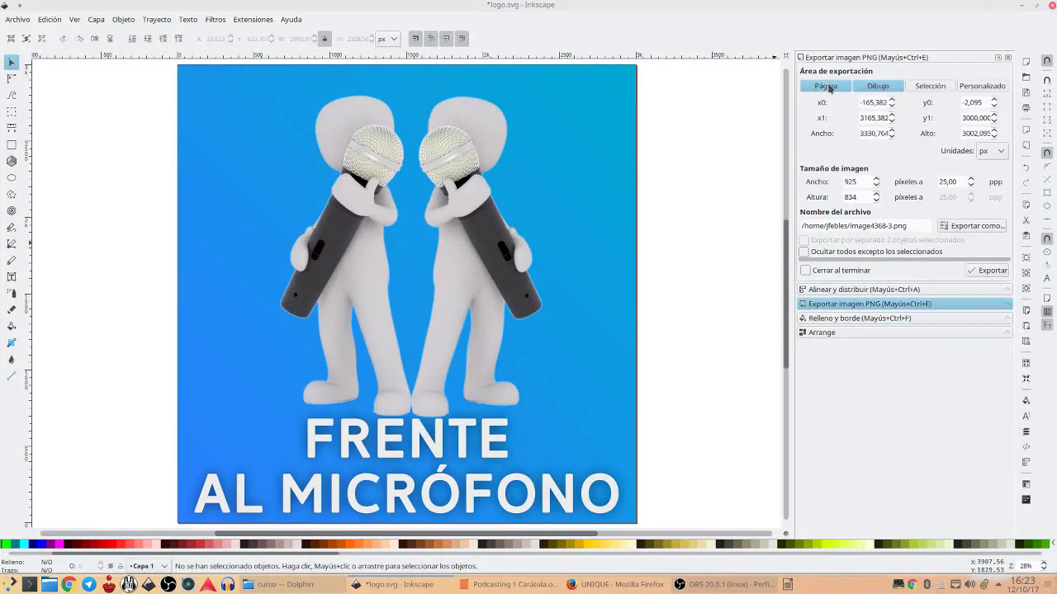
{"action": "left_click", "coordinate": [971, 179]}
{"action": "left_click_drag", "start_coordinate": [971, 181], "coordinate": [971, 182]}
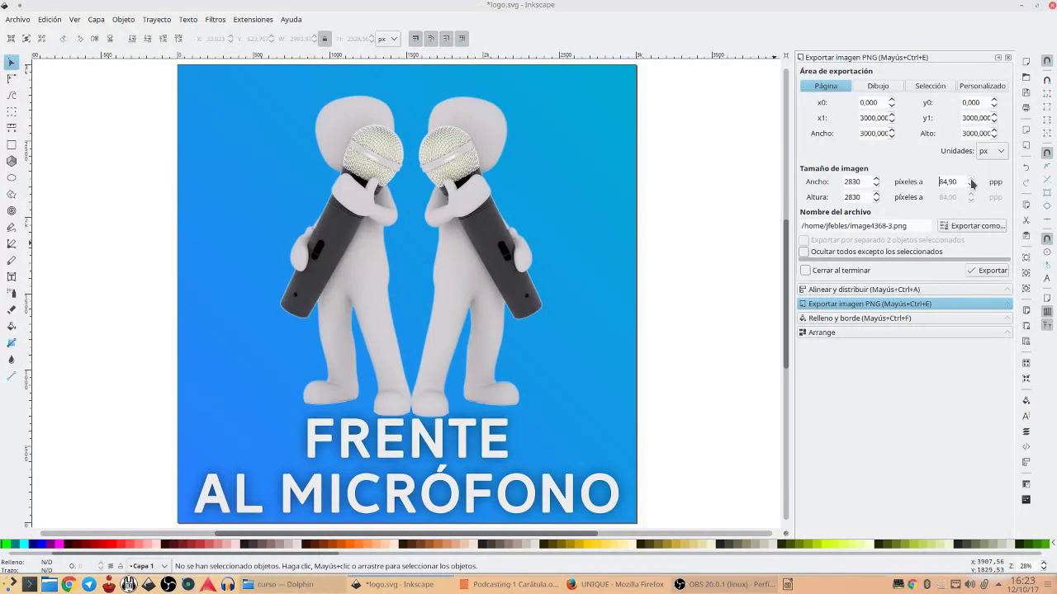
{"action": "double_click", "coordinate": [953, 180]}
{"action": "type", "text": "90"}
{"action": "key", "text": "Tab"}
{"action": "key", "text": "BackSpace"}
{"action": "type", "text": "0"}
Name the export file logo.png and export it
{"action": "left_click_drag", "start_coordinate": [890, 224], "coordinate": [848, 223]}
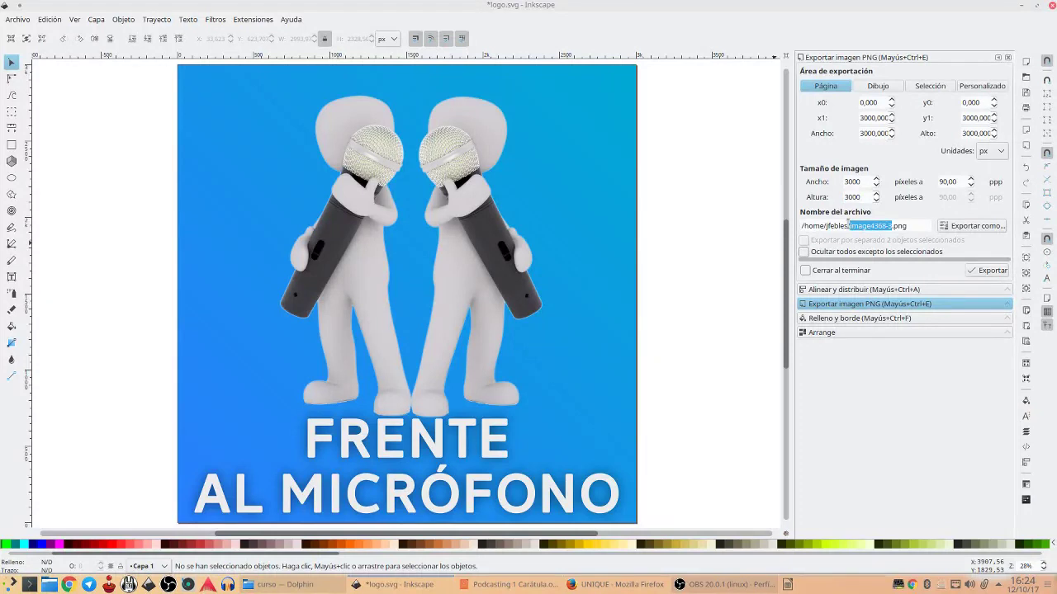
{"action": "type", "text": "LOGO"}
{"action": "key", "text": "BackSpace"}
{"action": "key", "text": "BackSpace"}
{"action": "key", "text": "BackSpace"}
{"action": "key", "text": "BackSpace"}
{"action": "type", "text": "logo"}
{"action": "left_click", "coordinate": [987, 271]}
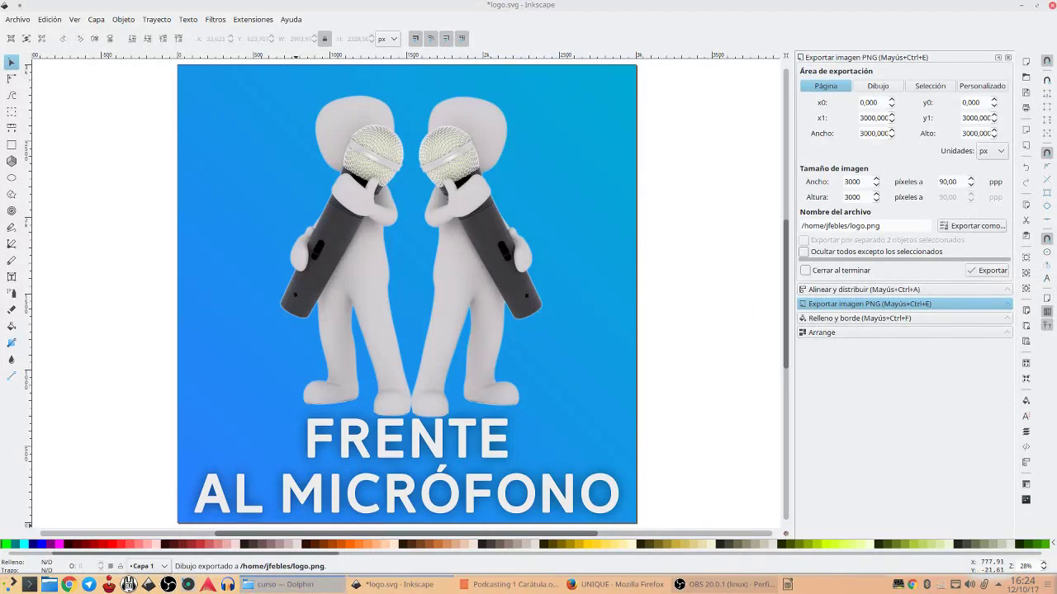
Change the export destination to Imágenes/curso and export logo.png there
{"action": "left_click", "coordinate": [952, 228]}
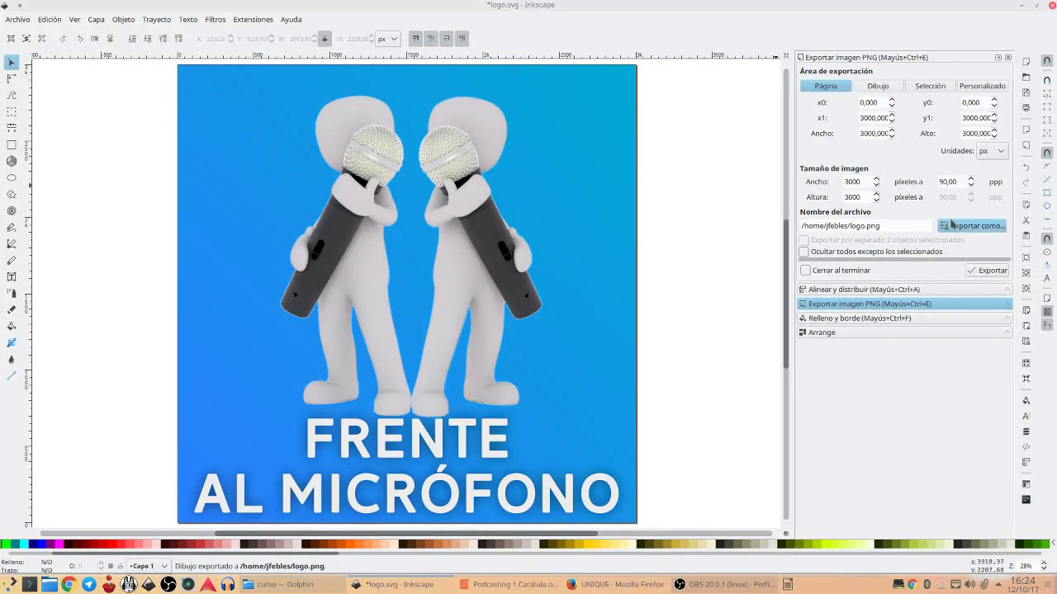
{"action": "scroll", "coordinate": [460, 228], "scroll_direction": "up", "scroll_amount": 3}
{"action": "scroll", "coordinate": [461, 227], "scroll_direction": "up", "scroll_amount": 5}
{"action": "scroll", "coordinate": [460, 228], "scroll_direction": "up", "scroll_amount": 5}
{"action": "scroll", "coordinate": [461, 228], "scroll_direction": "up", "scroll_amount": 3}
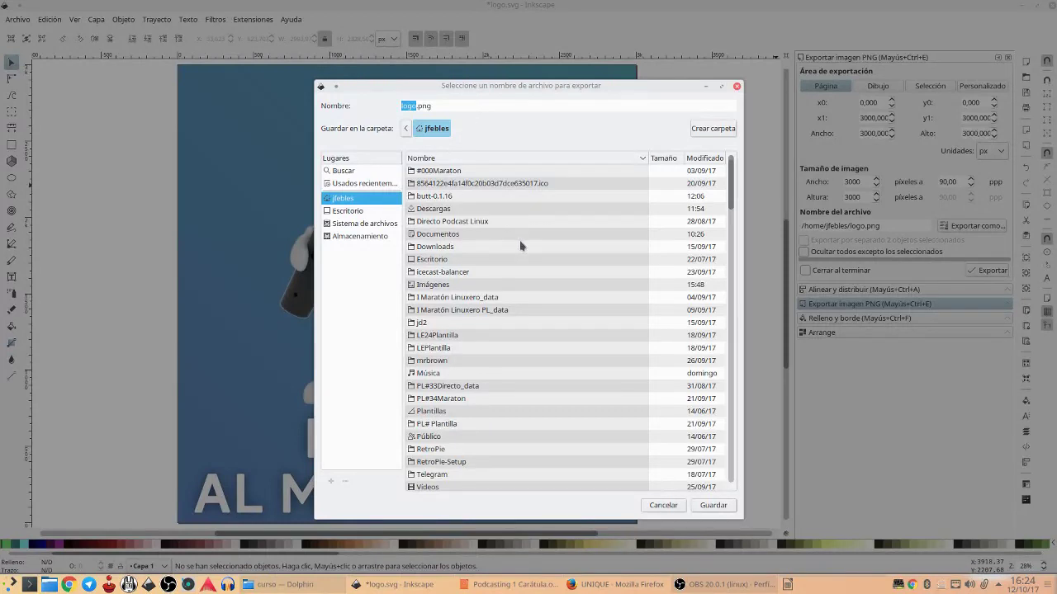
{"action": "double_click", "coordinate": [438, 287]}
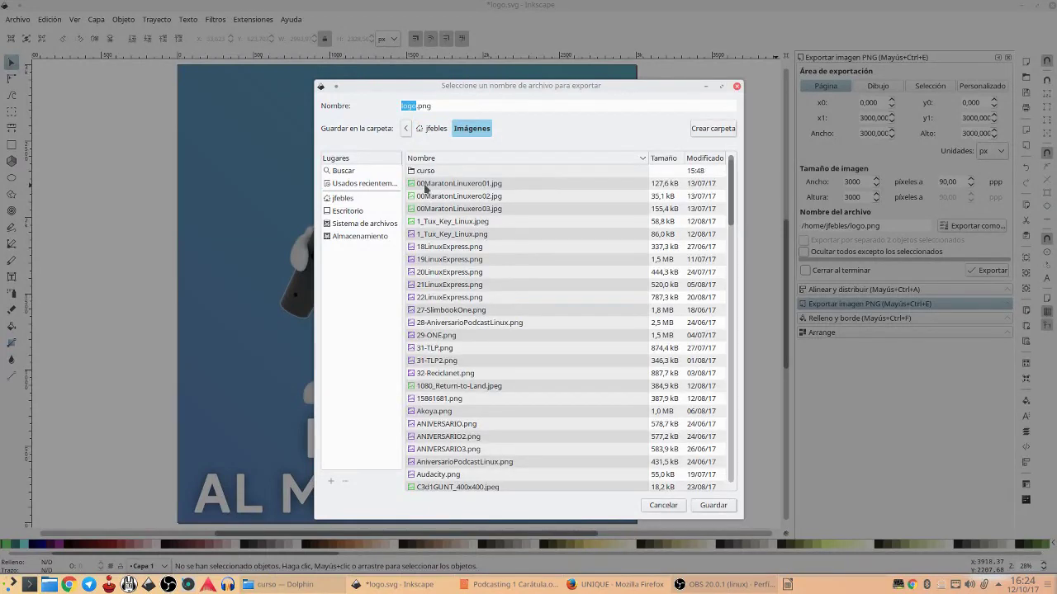
{"action": "double_click", "coordinate": [425, 171]}
{"action": "left_click", "coordinate": [714, 506]}
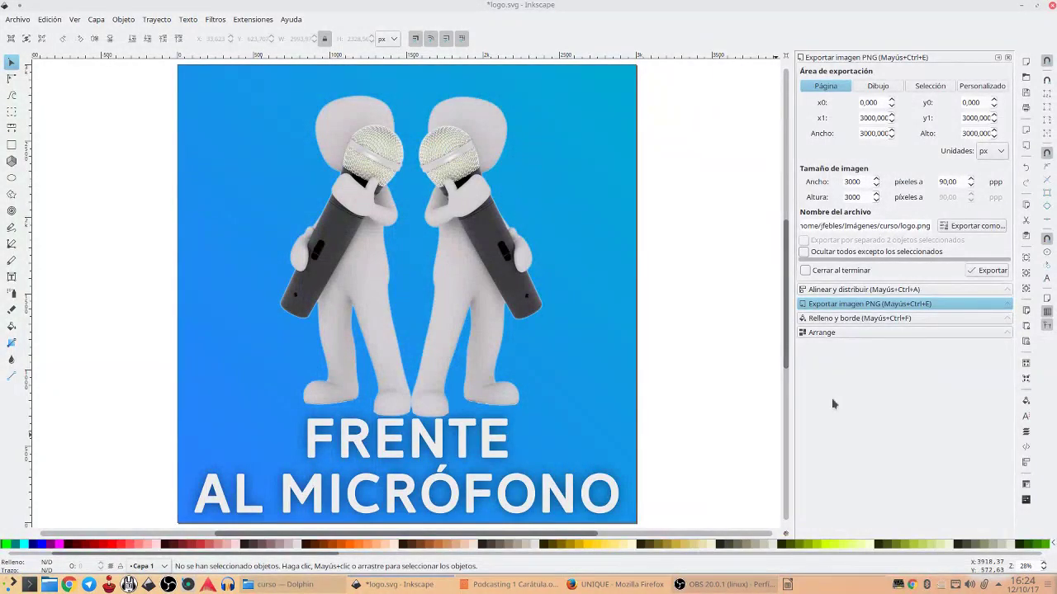
{"action": "left_click", "coordinate": [991, 270]}
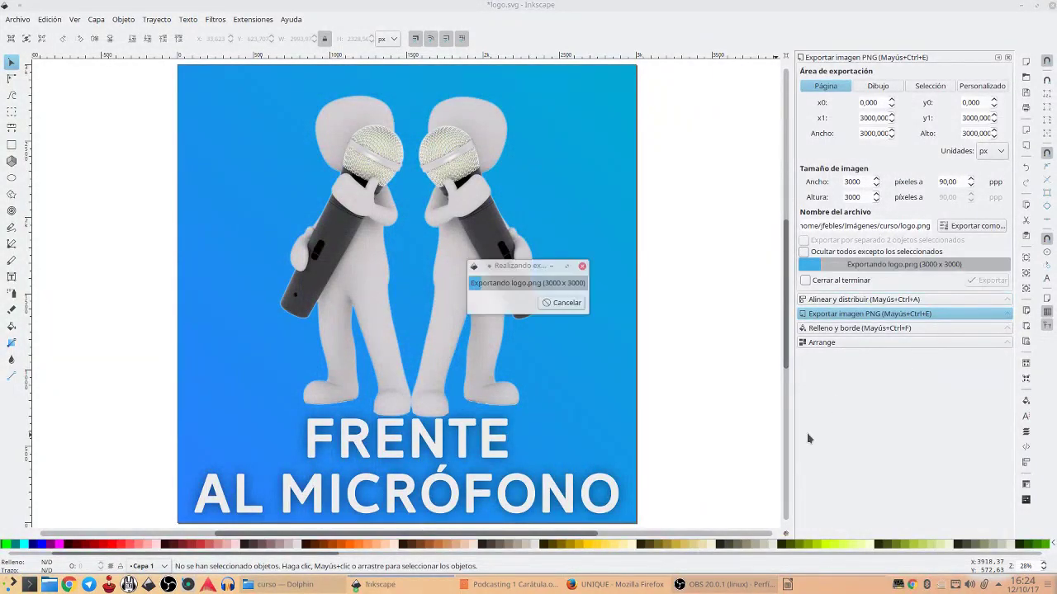
In Dolphin's curso folder, select logo.png and open it in Gwenview
{"action": "left_click", "coordinate": [317, 585]}
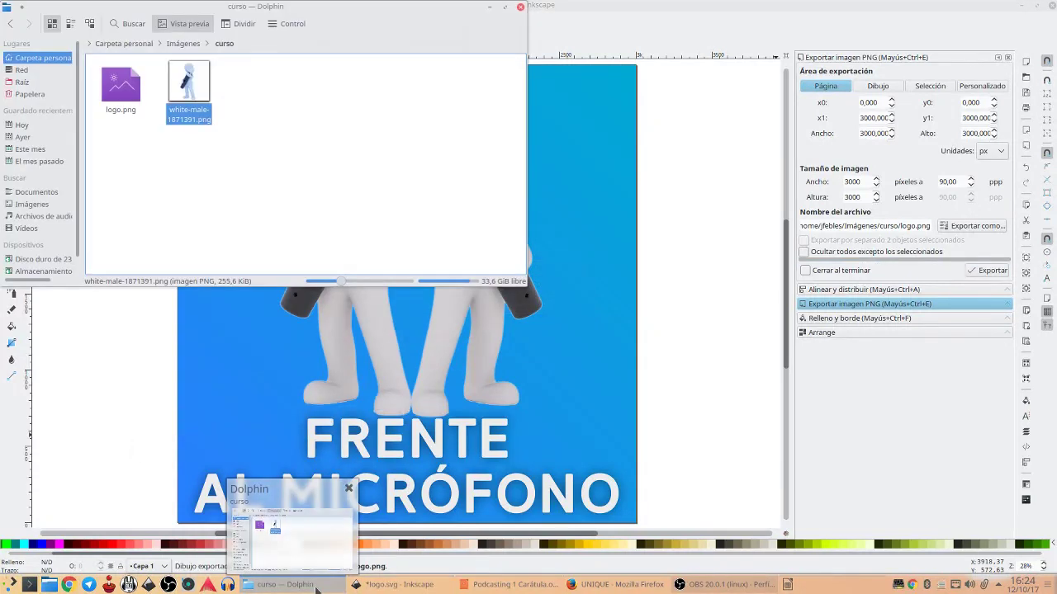
{"action": "left_click", "coordinate": [121, 87]}
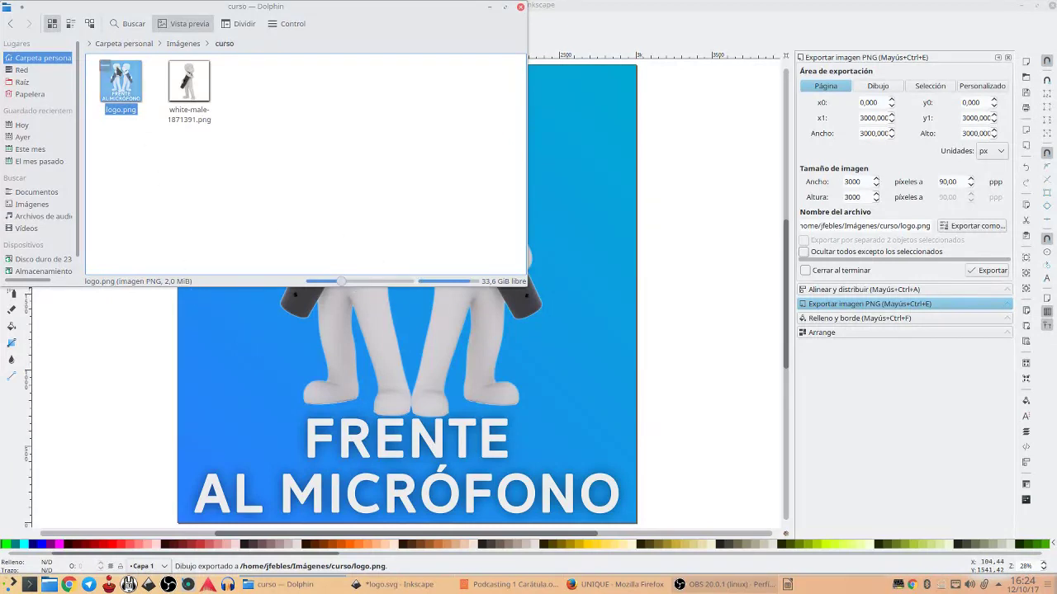
{"action": "double_click", "coordinate": [120, 68]}
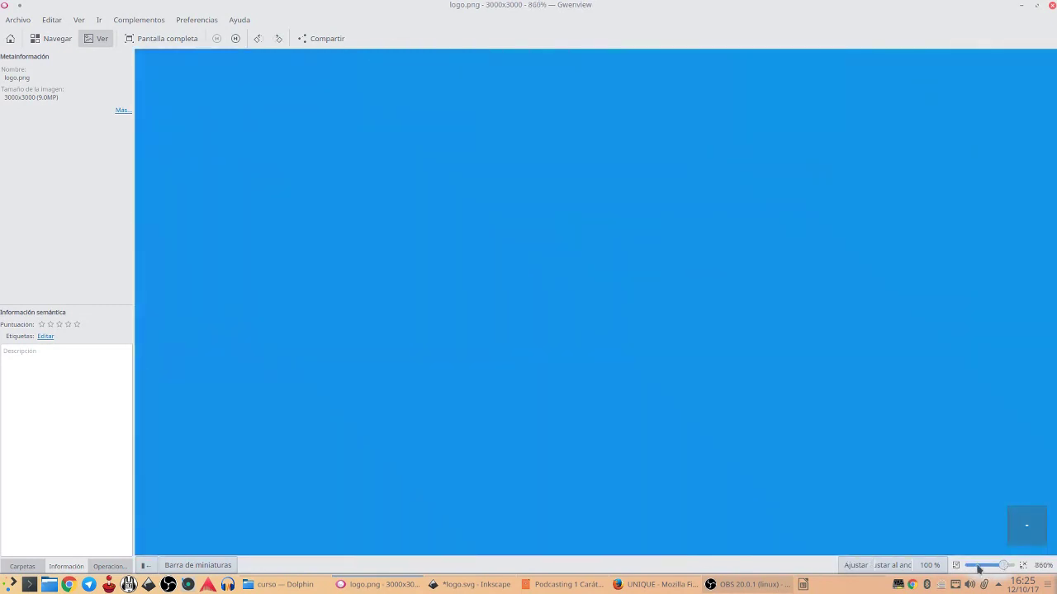
Zoom into logo.png and back to fit, then close Gwenview
{"action": "left_click_drag", "start_coordinate": [968, 569], "coordinate": [880, 573]}
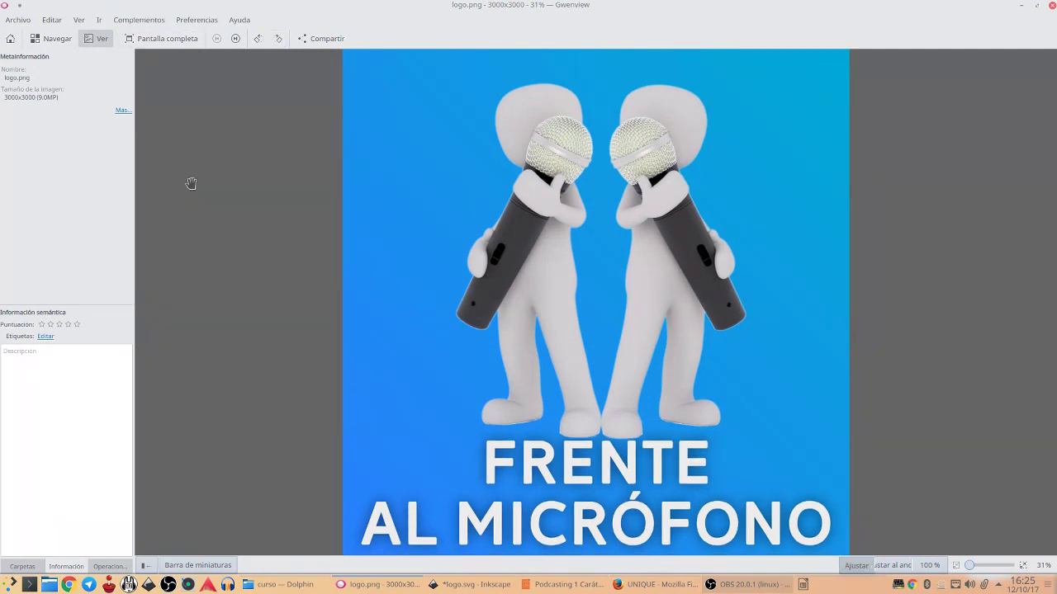
{"action": "left_click", "coordinate": [1052, 5]}
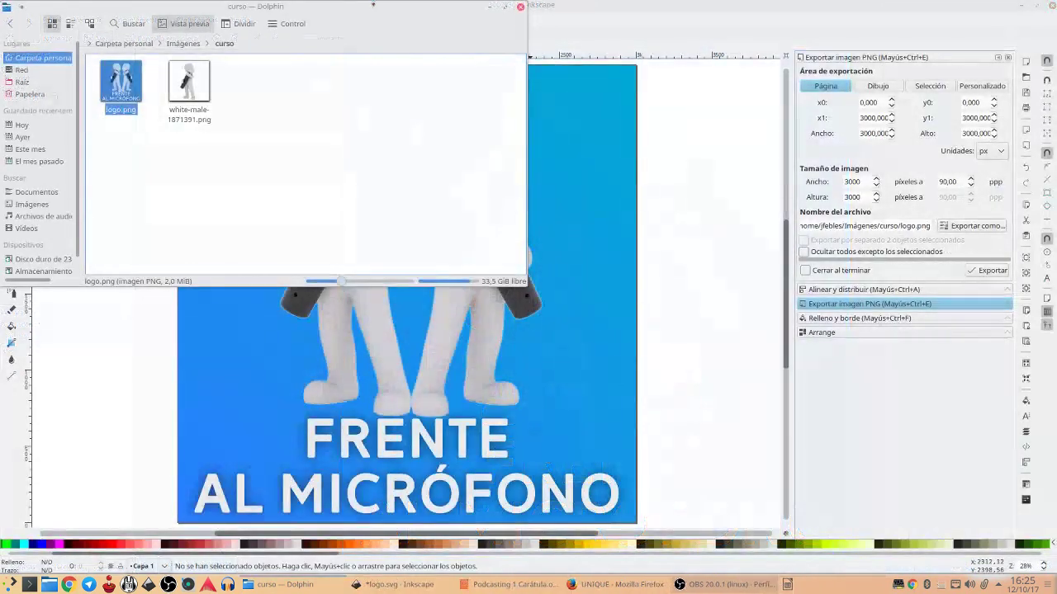
Close Dolphin, review the finished cover at page-fit zoom, then switch to LibreOffice Impress
{"action": "left_click", "coordinate": [518, 8]}
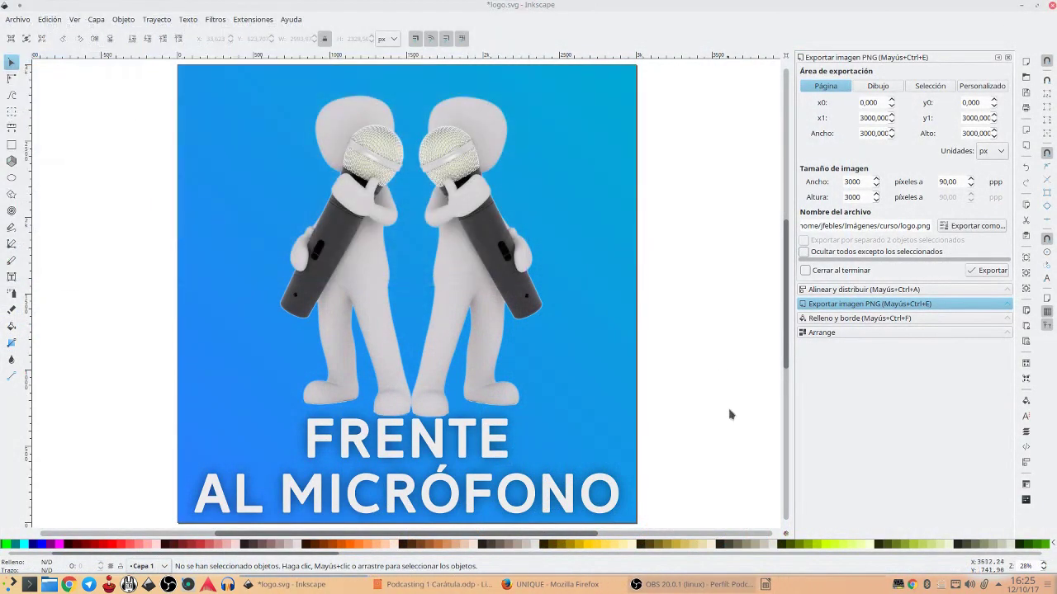
{"action": "scroll", "coordinate": [1024, 565], "scroll_direction": "down", "scroll_amount": 2}
{"action": "scroll", "coordinate": [1024, 564], "scroll_direction": "down", "scroll_amount": 2}
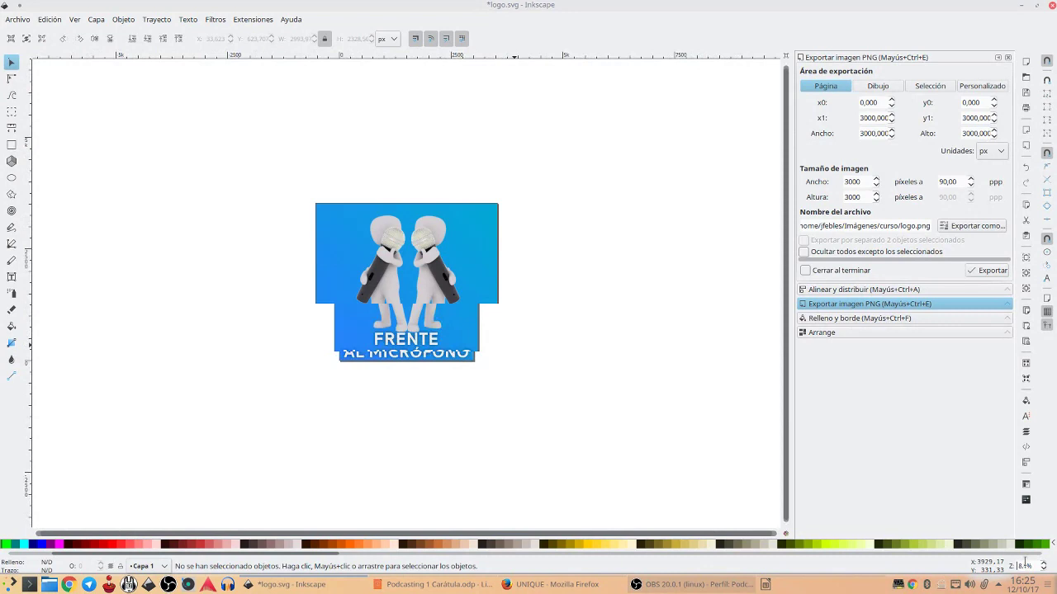
{"action": "scroll", "coordinate": [1024, 565], "scroll_direction": "down", "scroll_amount": 2}
{"action": "scroll", "coordinate": [1024, 565], "scroll_direction": "down", "scroll_amount": 2}
{"action": "scroll", "coordinate": [1024, 565], "scroll_direction": "down", "scroll_amount": 1}
{"action": "scroll", "coordinate": [1024, 565], "scroll_direction": "down", "scroll_amount": 1}
{"action": "scroll", "coordinate": [1025, 565], "scroll_direction": "down", "scroll_amount": 1}
{"action": "scroll", "coordinate": [1025, 564], "scroll_direction": "up", "scroll_amount": 1}
{"action": "scroll", "coordinate": [1024, 565], "scroll_direction": "up", "scroll_amount": 1}
{"action": "scroll", "coordinate": [1025, 565], "scroll_direction": "up", "scroll_amount": 1}
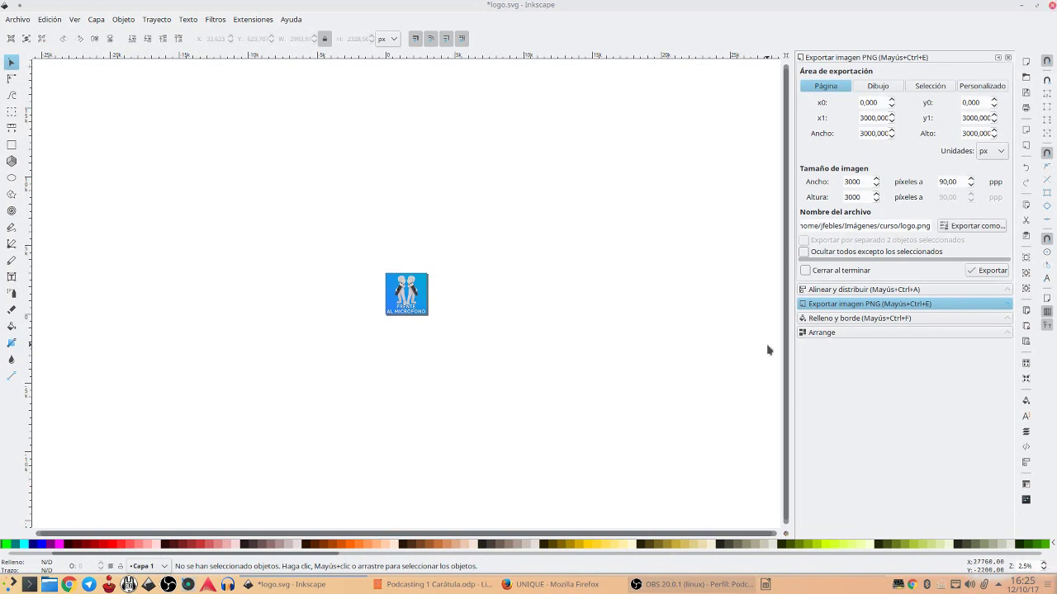
{"action": "key", "text": "5"}
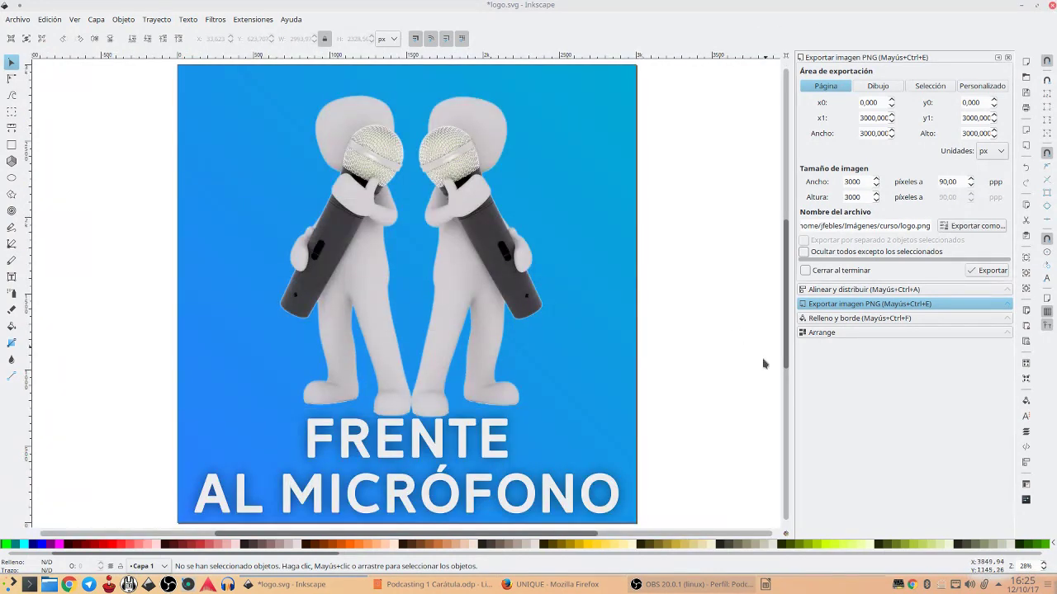
{"action": "left_click", "coordinate": [456, 586]}
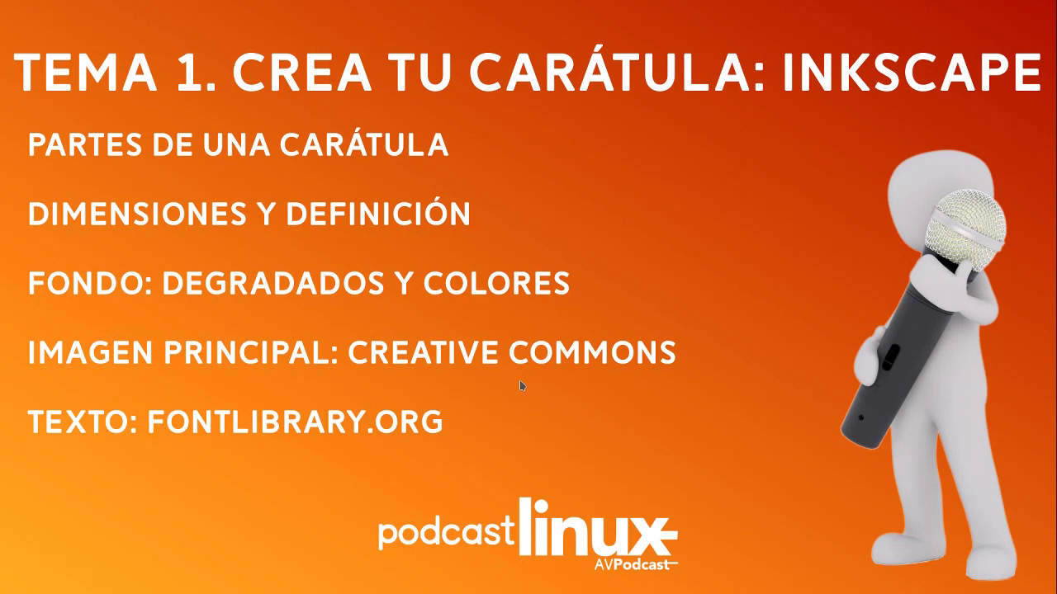
Advance to the 'Secciones del curso' slide
{"action": "key", "text": "Right"}
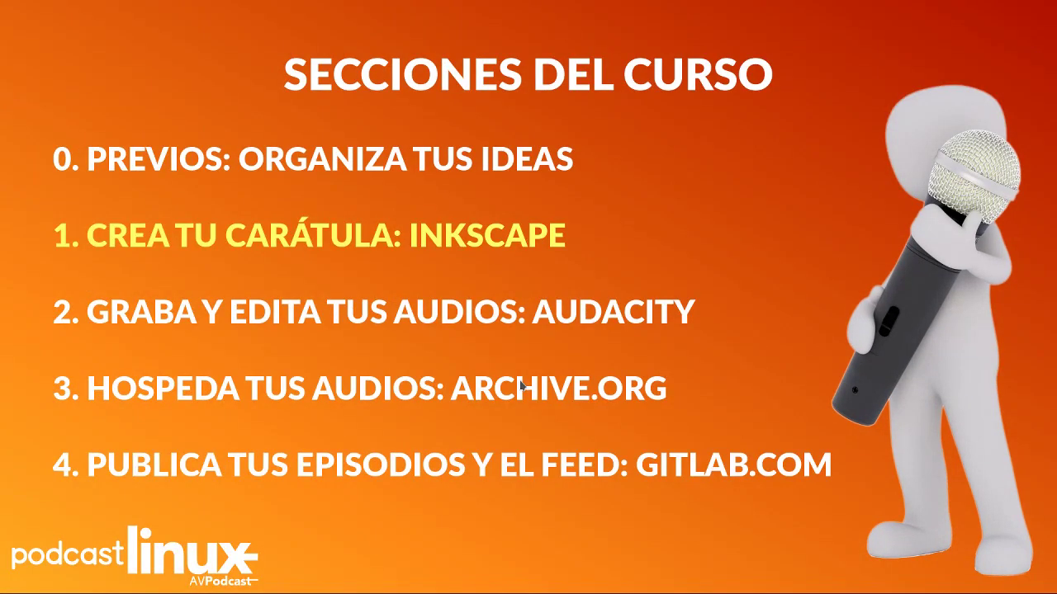